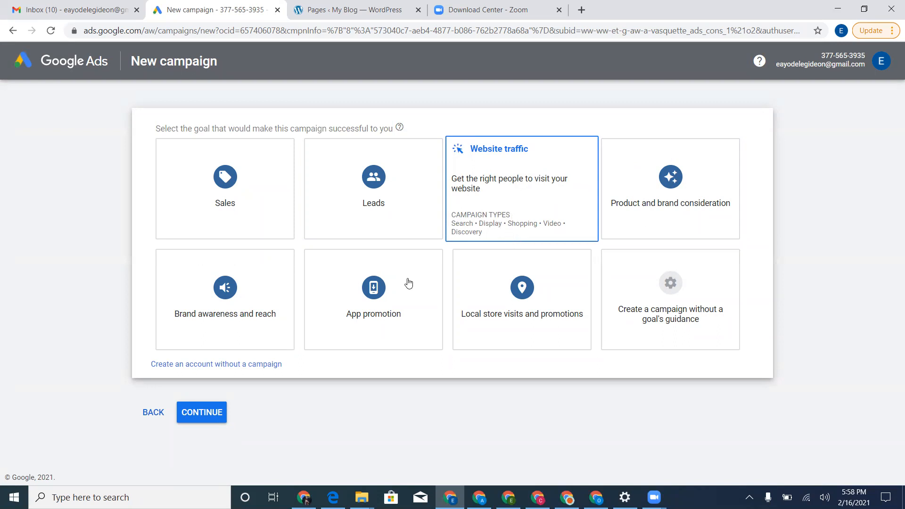
Choose to create the Google Ads account without a campaign instead of continuing with a campaign goal.
{"action": "left_click", "coordinate": [269, 365]}
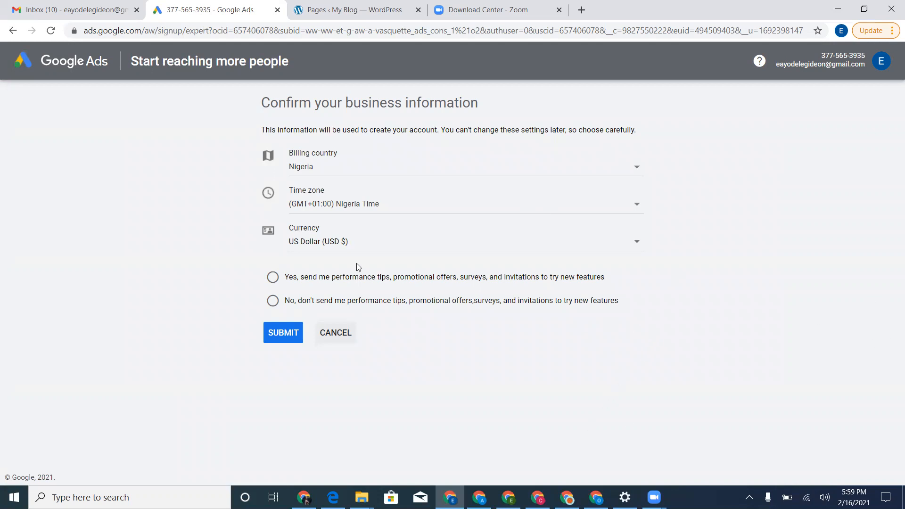
Set the billing country in the business information to United States.
{"action": "left_click", "coordinate": [362, 177]}
{"action": "scroll", "coordinate": [361, 278], "scroll_direction": "down", "scroll_amount": 20}
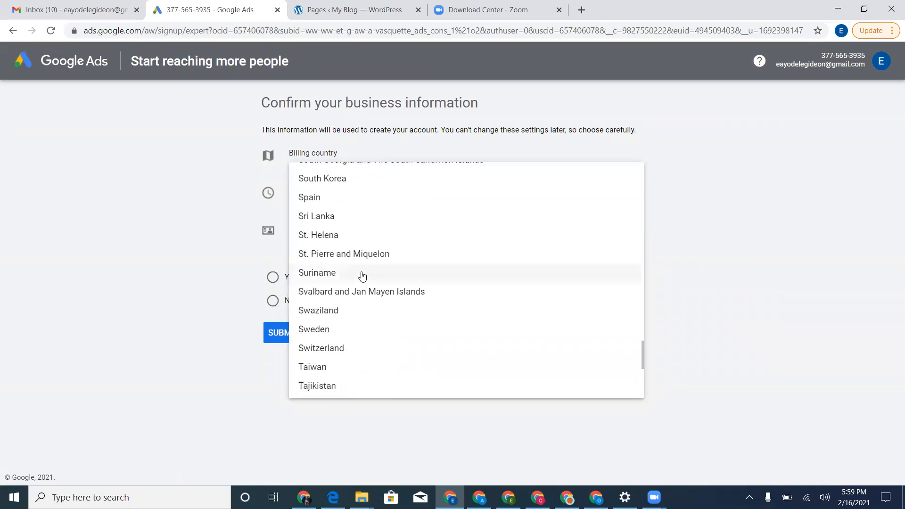
{"action": "scroll", "coordinate": [362, 277], "scroll_direction": "down", "scroll_amount": 12}
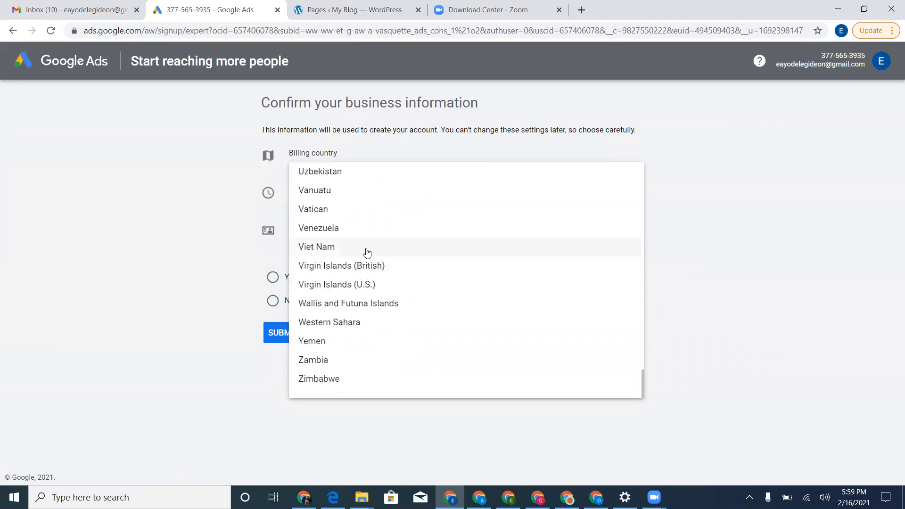
{"action": "scroll", "coordinate": [367, 238], "scroll_direction": "up", "scroll_amount": 1}
{"action": "left_click", "coordinate": [373, 176]}
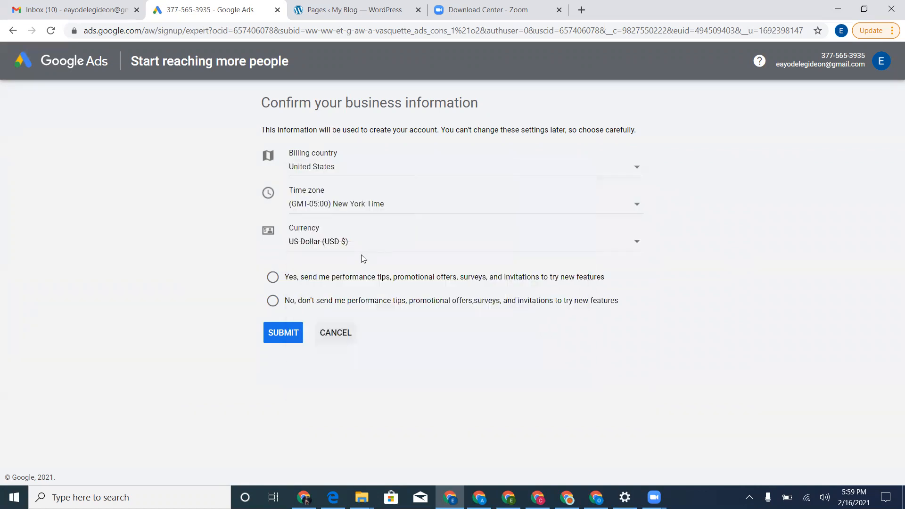
Set the billing country in the business information back to Nigeria.
{"action": "left_click", "coordinate": [431, 170]}
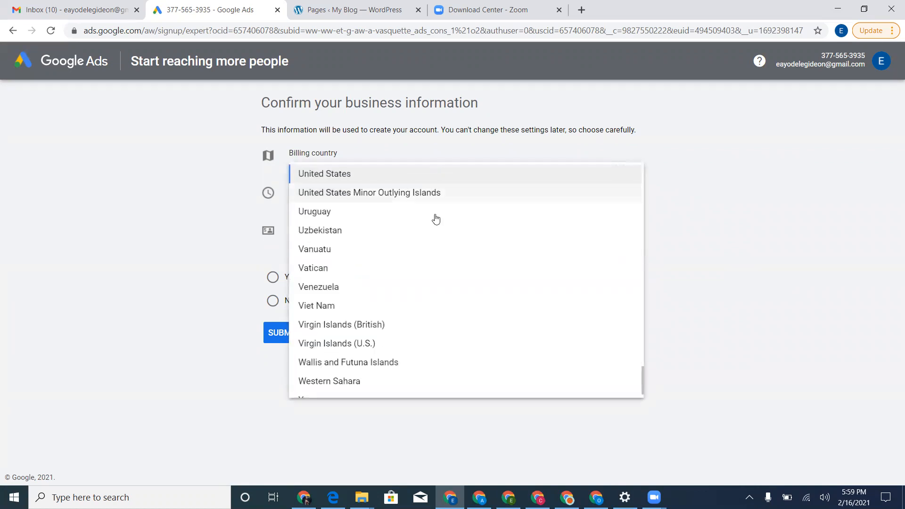
{"action": "scroll", "coordinate": [432, 237], "scroll_direction": "up", "scroll_amount": 15}
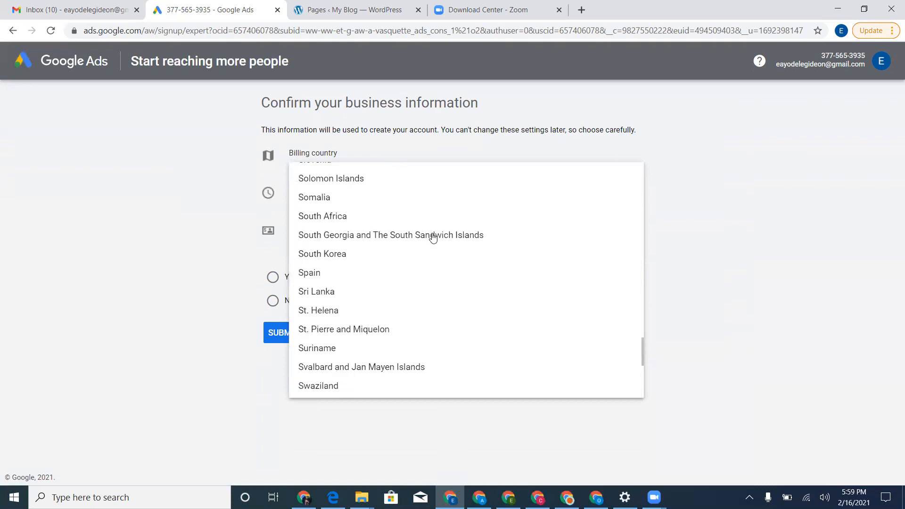
{"action": "scroll", "coordinate": [432, 237], "scroll_direction": "up", "scroll_amount": 4}
{"action": "scroll", "coordinate": [433, 236], "scroll_direction": "down", "scroll_amount": 15}
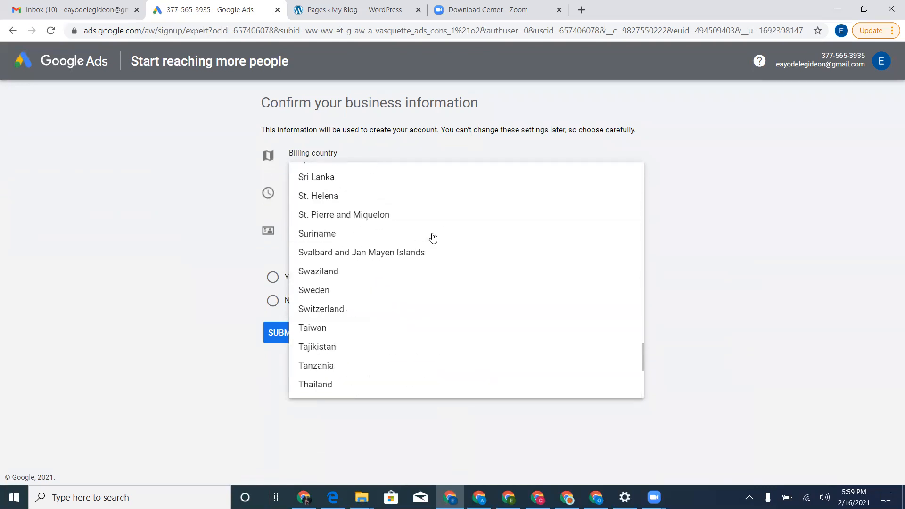
{"action": "scroll", "coordinate": [432, 237], "scroll_direction": "down", "scroll_amount": 6}
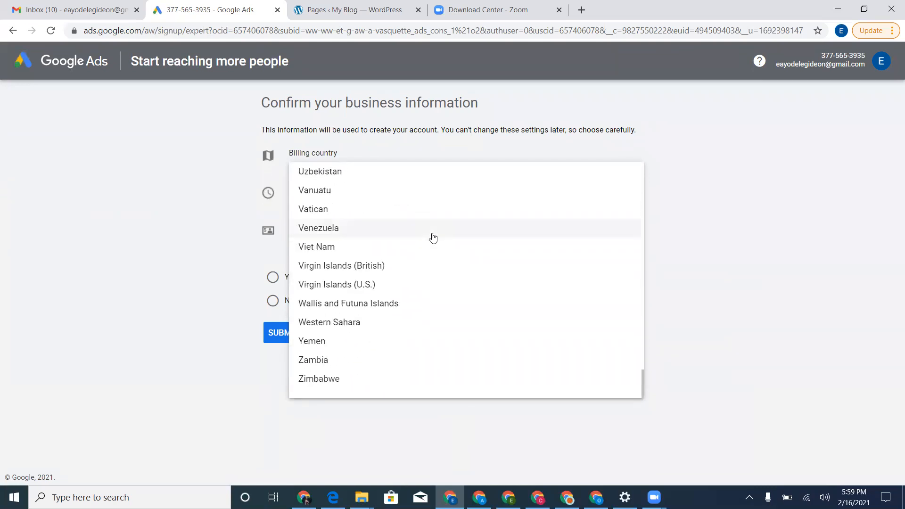
{"action": "scroll", "coordinate": [432, 237], "scroll_direction": "up", "scroll_amount": 20}
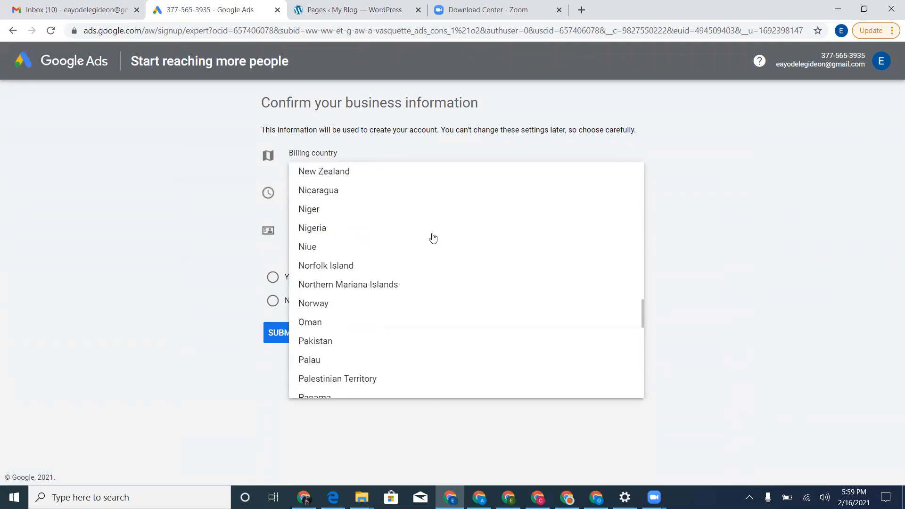
{"action": "scroll", "coordinate": [430, 236], "scroll_direction": "up", "scroll_amount": 3}
{"action": "left_click", "coordinate": [350, 288]}
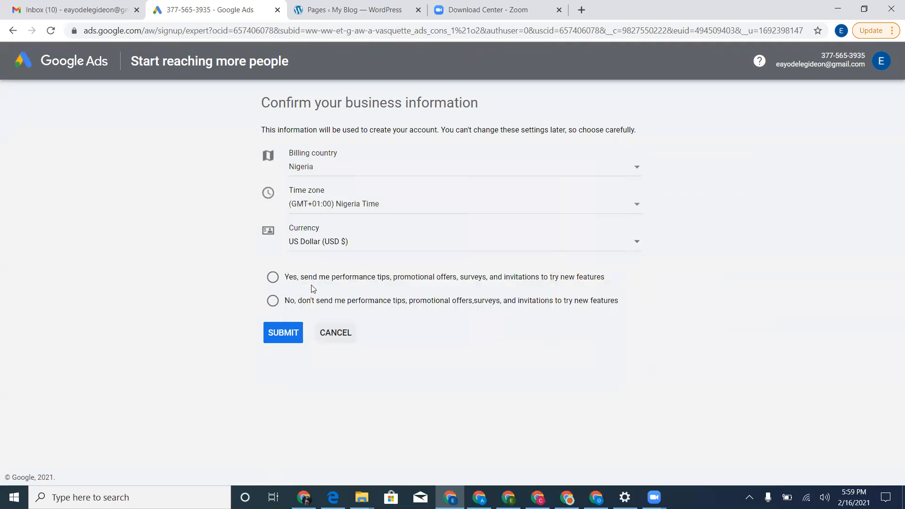
Decline the performance tips, promotional offers and surveys, and submit the business information.
{"action": "left_click", "coordinate": [272, 277]}
{"action": "left_click", "coordinate": [273, 302]}
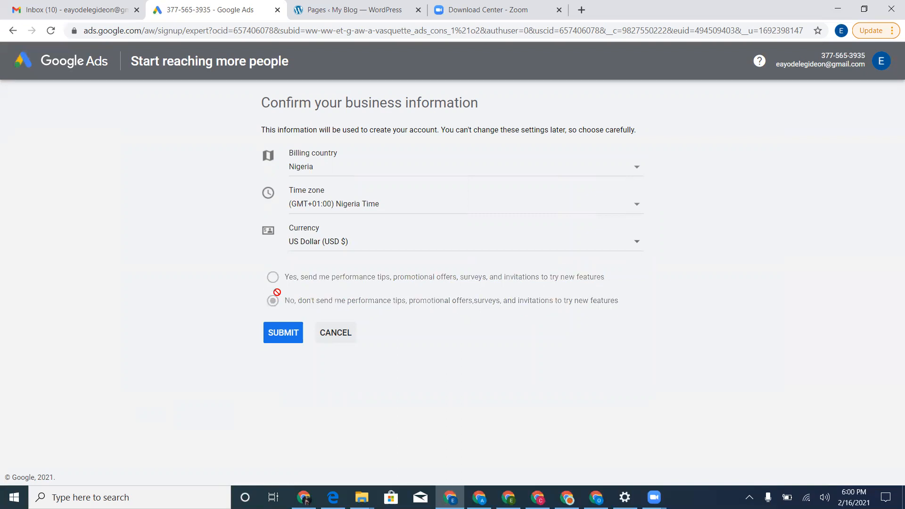
{"action": "left_click", "coordinate": [274, 279]}
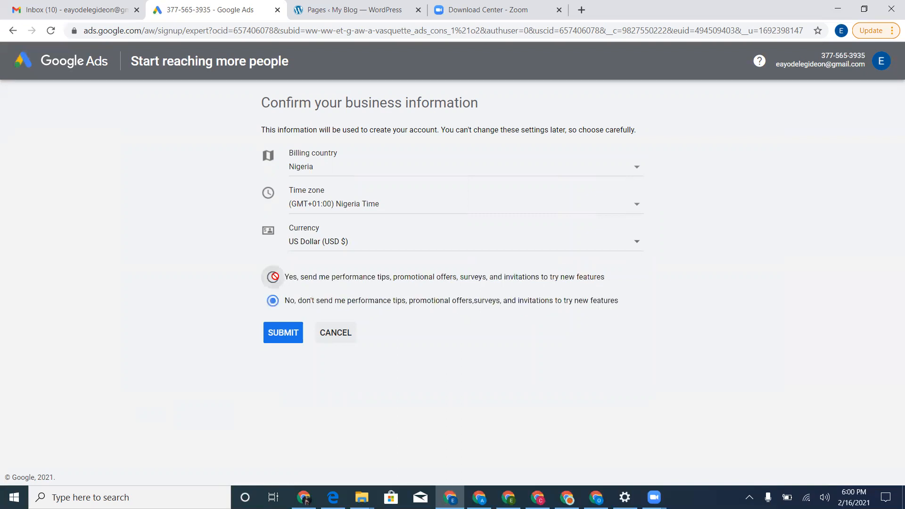
{"action": "left_click", "coordinate": [288, 335]}
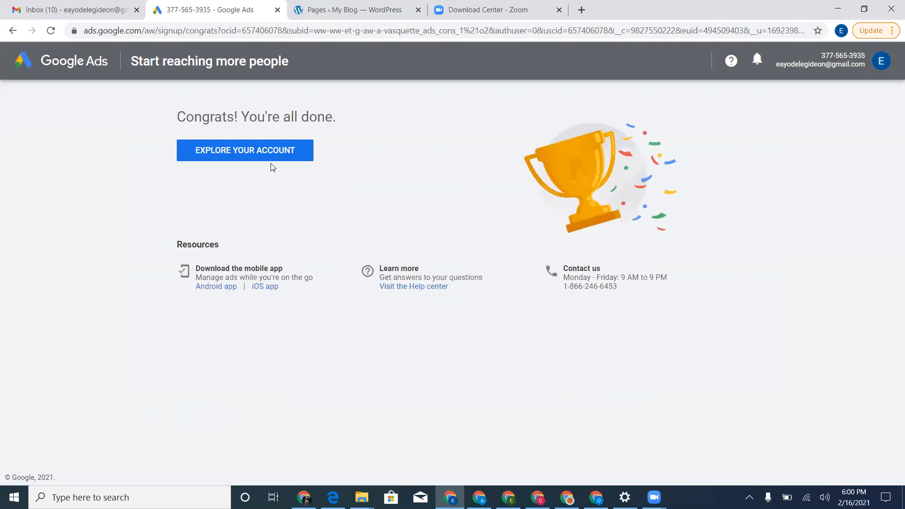
Open the newly created account and start a new campaign with Website traffic as its goal.
{"action": "left_click", "coordinate": [263, 152]}
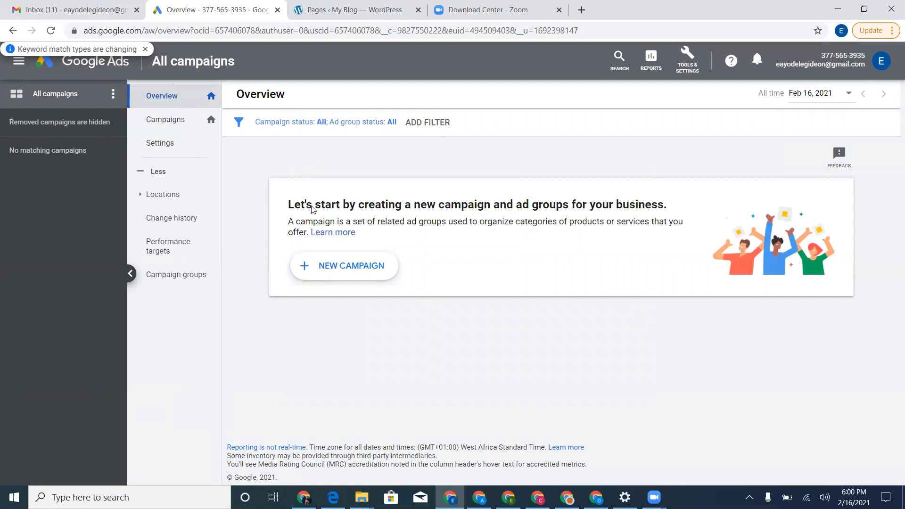
{"action": "left_click", "coordinate": [354, 269]}
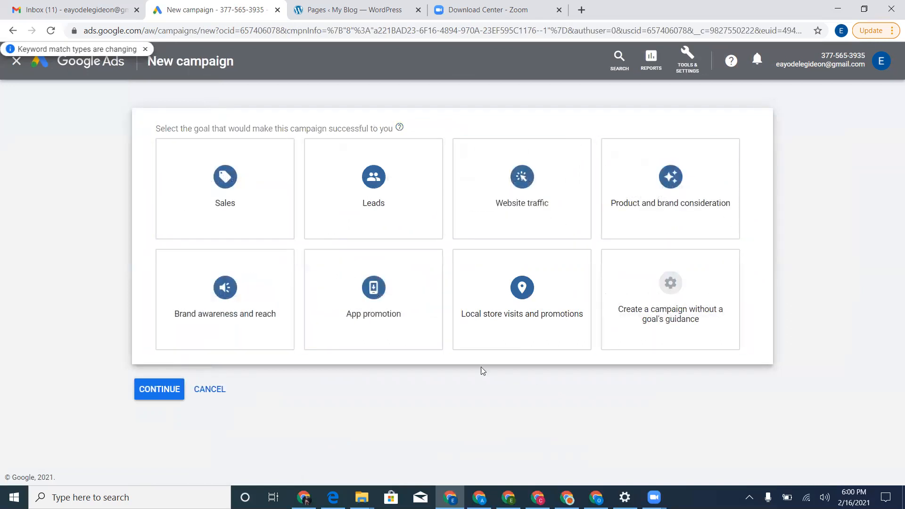
{"action": "left_click", "coordinate": [544, 180]}
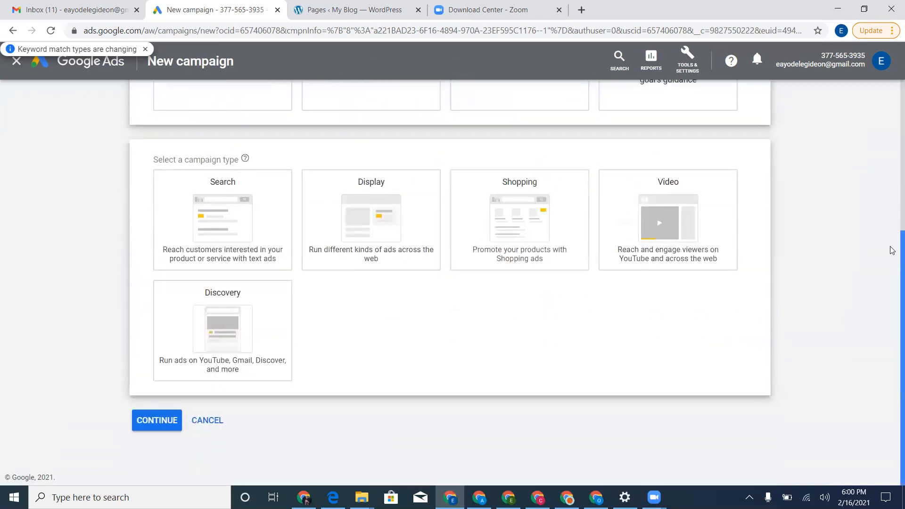
Select Display as the campaign type for the website traffic goal.
{"action": "scroll", "coordinate": [892, 251], "scroll_direction": "up", "scroll_amount": 5}
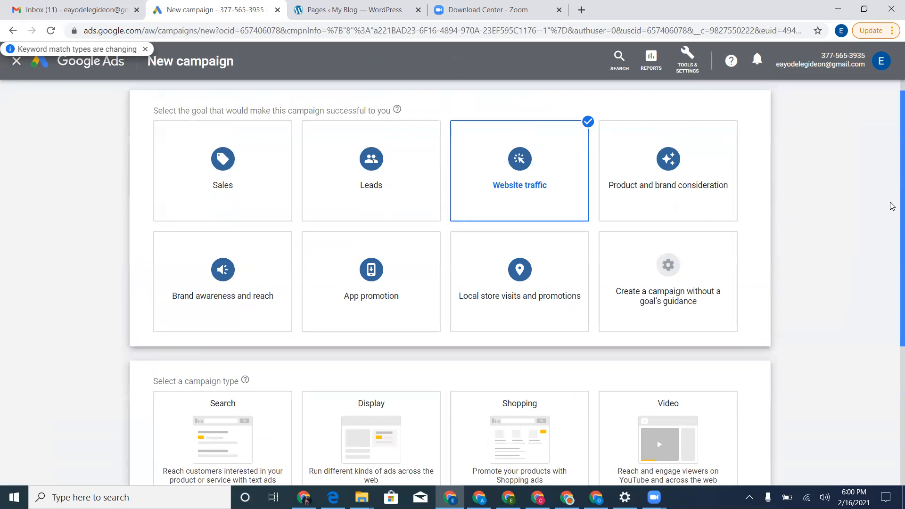
{"action": "scroll", "coordinate": [871, 201], "scroll_direction": "down", "scroll_amount": 3}
{"action": "scroll", "coordinate": [669, 189], "scroll_direction": "up", "scroll_amount": 3}
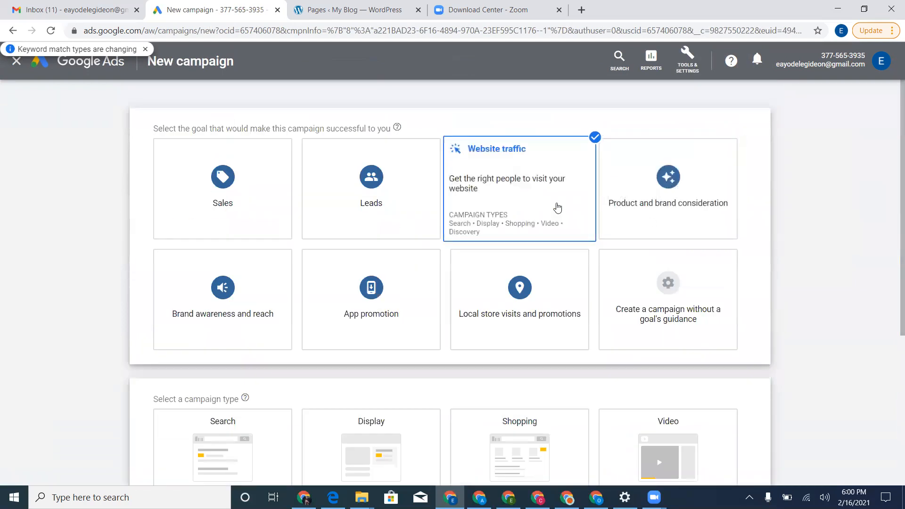
{"action": "scroll", "coordinate": [502, 230], "scroll_direction": "down", "scroll_amount": 3}
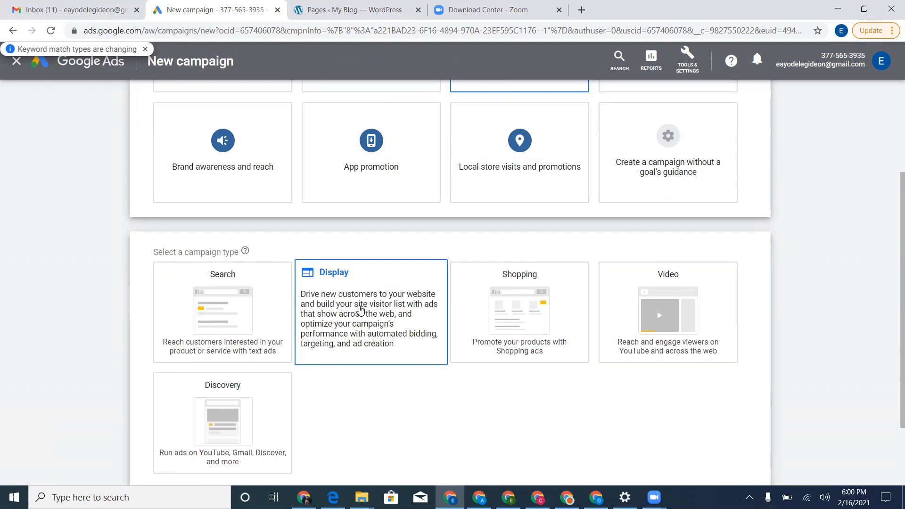
{"action": "left_click", "coordinate": [360, 309]}
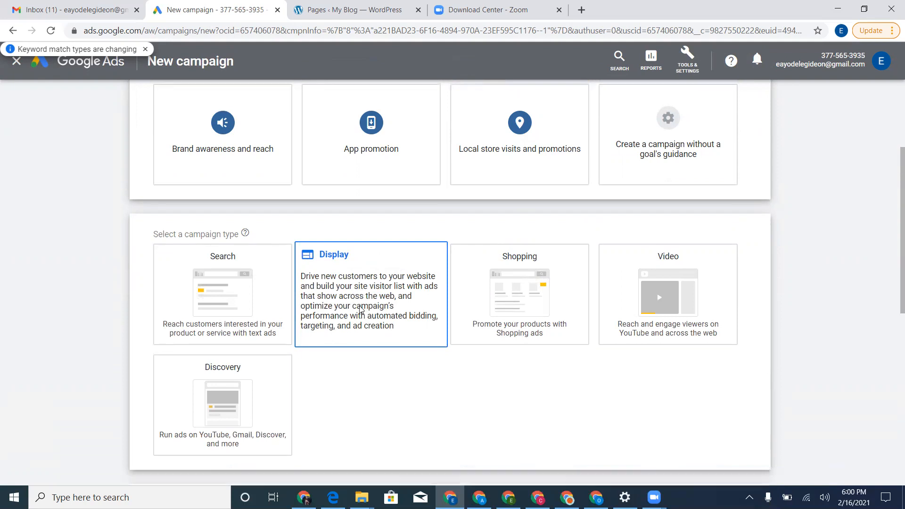
View the PERMANENT DIABETES REMEDY page from the WordPress page list and copy its web address.
{"action": "left_click", "coordinate": [295, 269]}
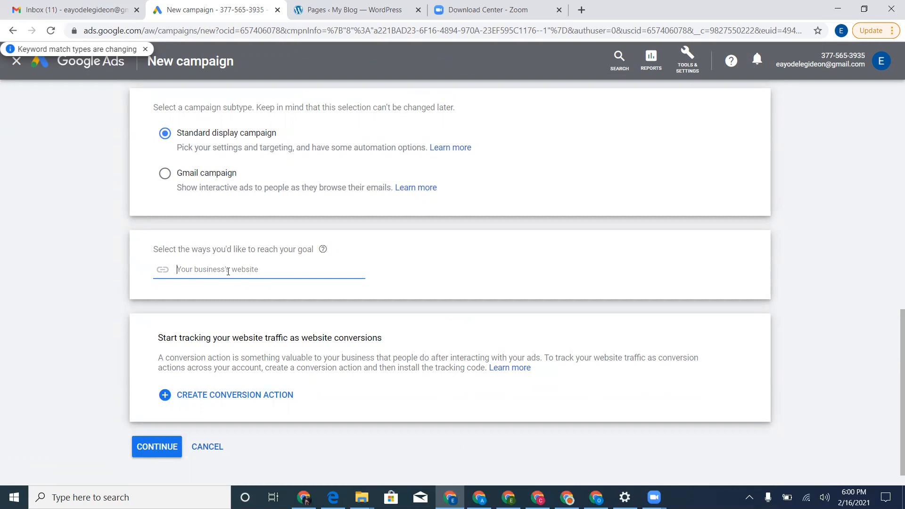
{"action": "left_click", "coordinate": [325, 7]}
{"action": "mouse_move", "coordinate": [316, 61]}
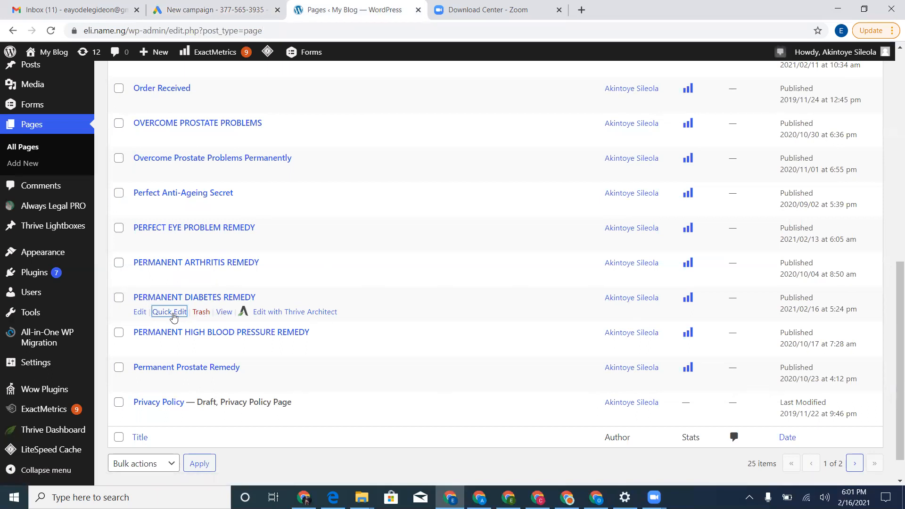
{"action": "left_click", "coordinate": [220, 312]}
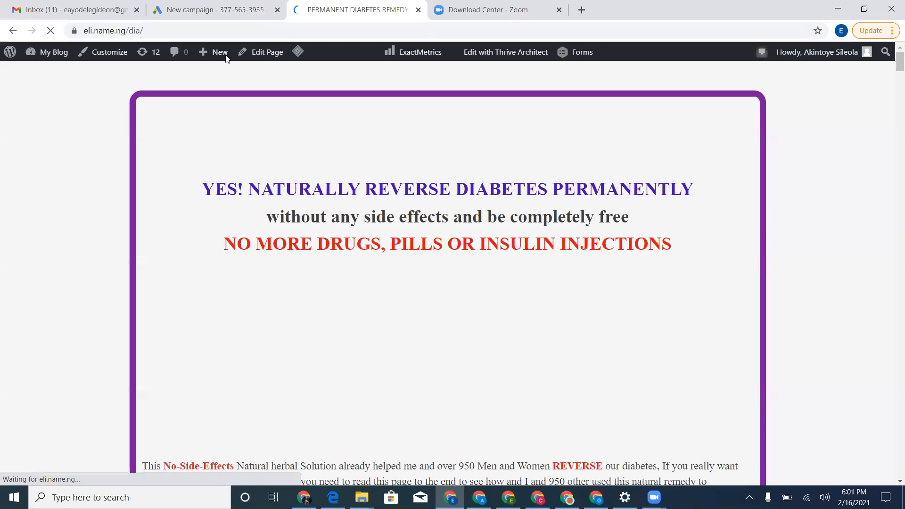
{"action": "left_click", "coordinate": [257, 31]}
{"action": "key", "text": "ctrl+c"}
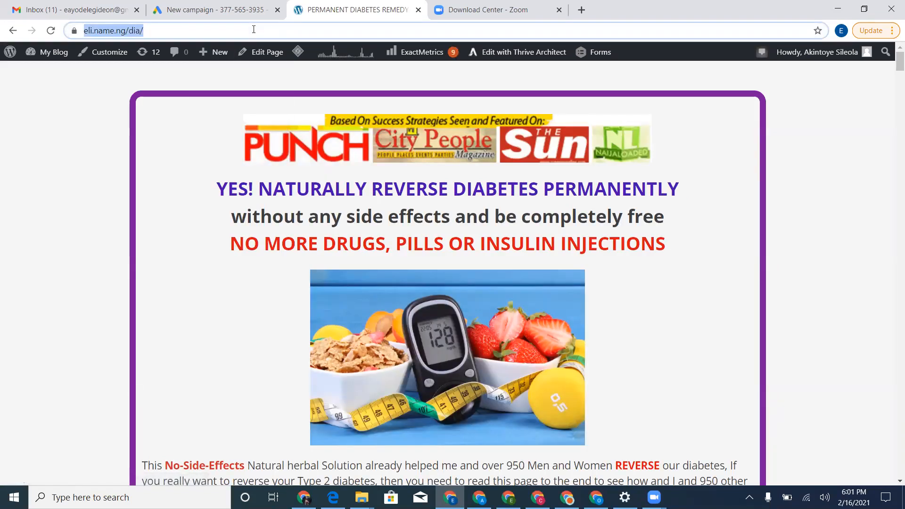
{"action": "left_click", "coordinate": [225, 3]}
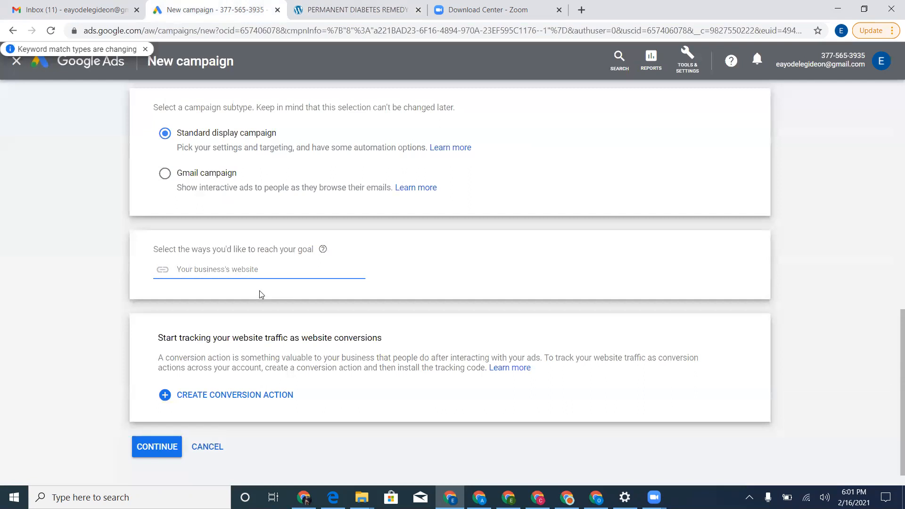
{"action": "key", "text": "ctrl+v"}
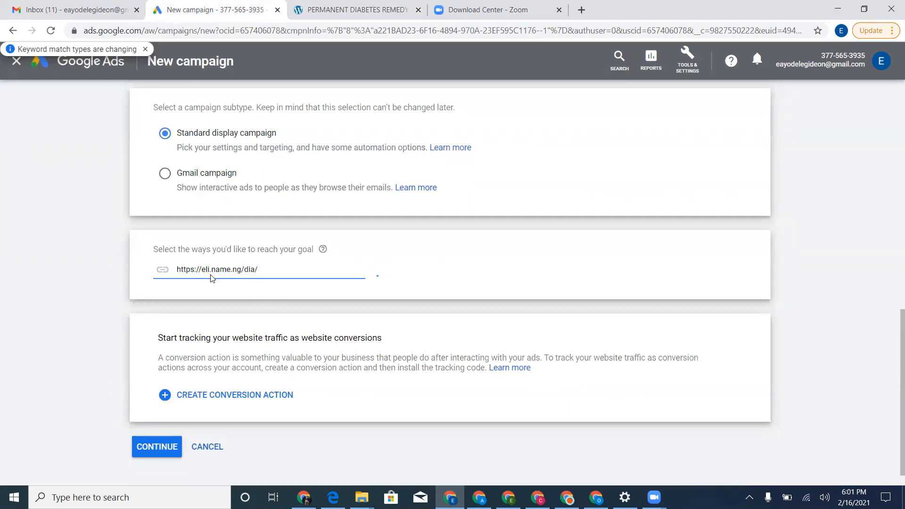
{"action": "left_click", "coordinate": [161, 448]}
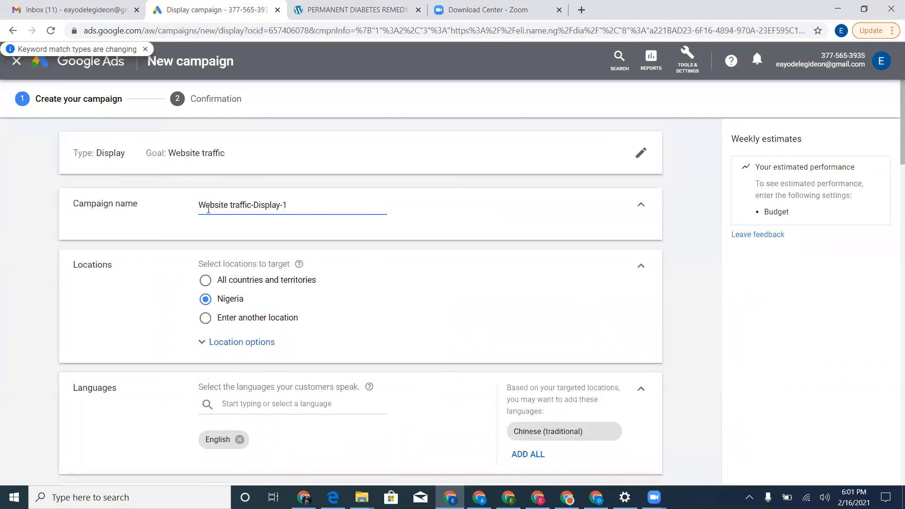
Replace the default campaign name with DIABETES CAMPAIGN.
{"action": "key", "text": "ctrl+a"}
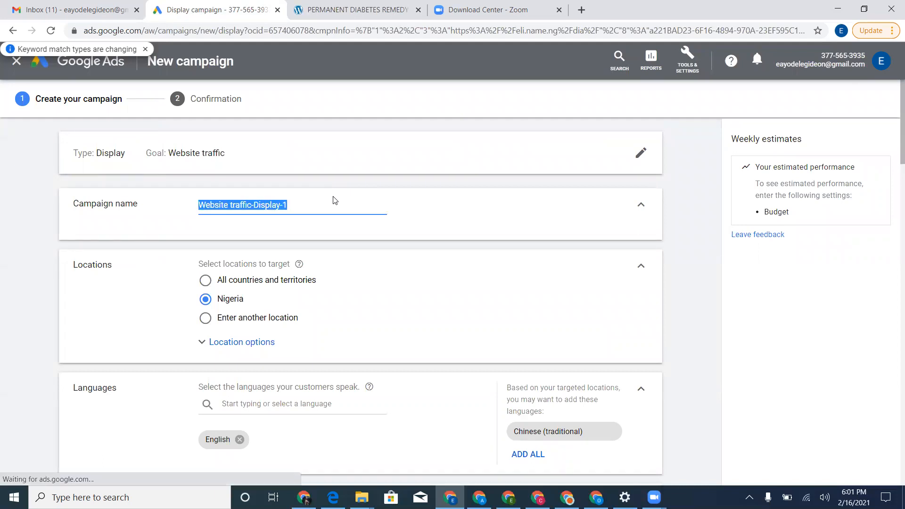
{"action": "type", "text": "DIABETES CAMPAIGN"}
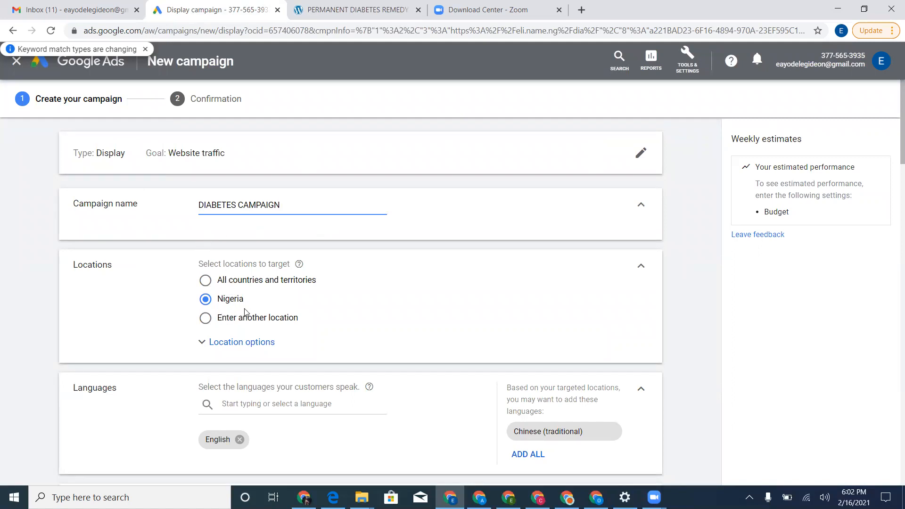
Switch location targeting to a custom location and target the state of Lagos, Nigeria.
{"action": "left_click", "coordinate": [246, 324]}
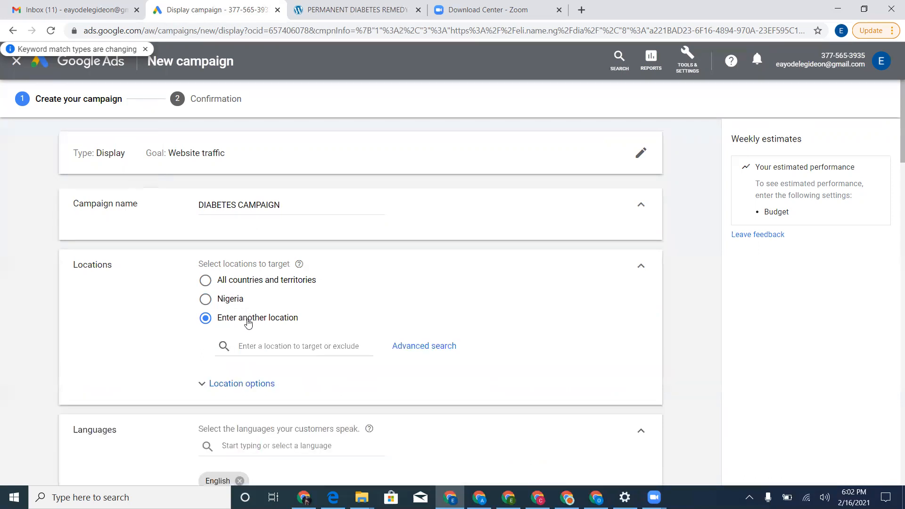
{"action": "left_click", "coordinate": [282, 349]}
{"action": "type", "text": "lagos"}
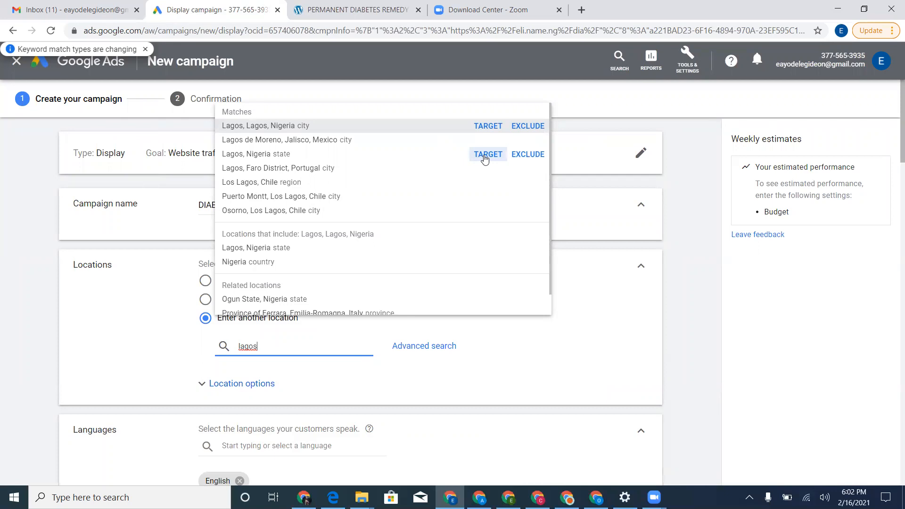
{"action": "left_click", "coordinate": [485, 160]}
Add the city of Abuja, Federal Capital Territory, Nigeria, to the targeted locations.
{"action": "scroll", "coordinate": [366, 400], "scroll_direction": "down", "scroll_amount": 2}
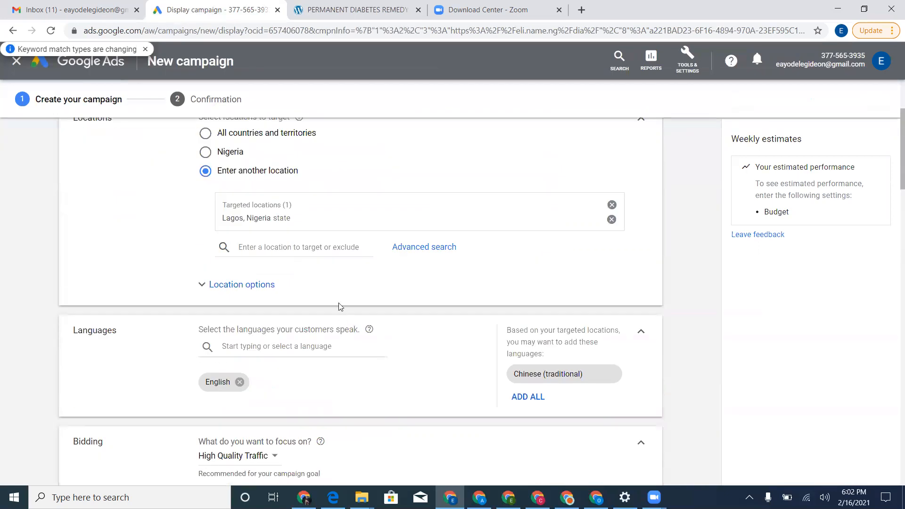
{"action": "left_click", "coordinate": [334, 247]}
{"action": "type", "text": "abuja"}
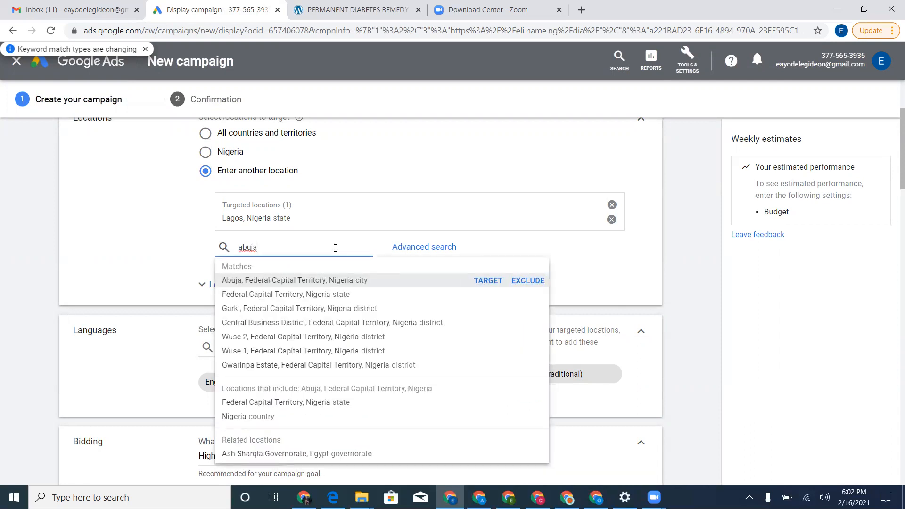
{"action": "key", "text": "Return"}
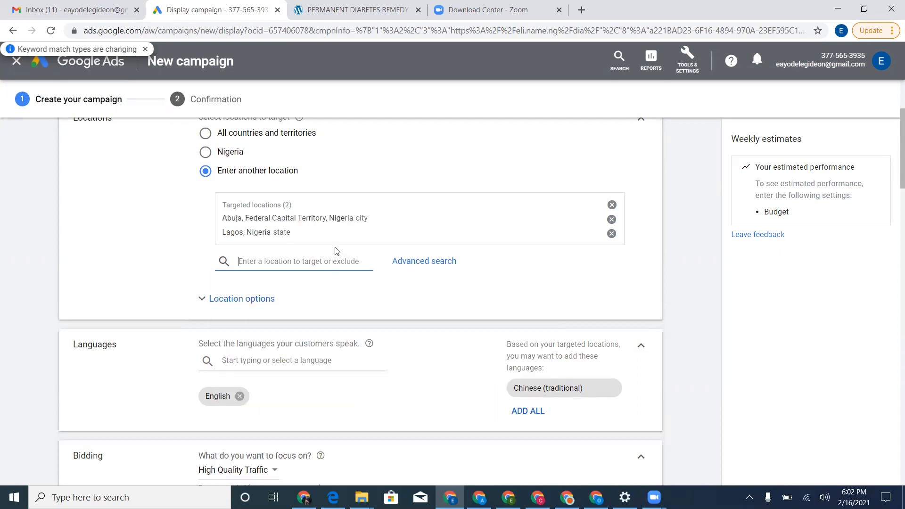
Add the Nigerian cities of Port Harcourt, Rivers, and Asaba, Delta, to the targeted locations.
{"action": "type", "text": "port ha"}
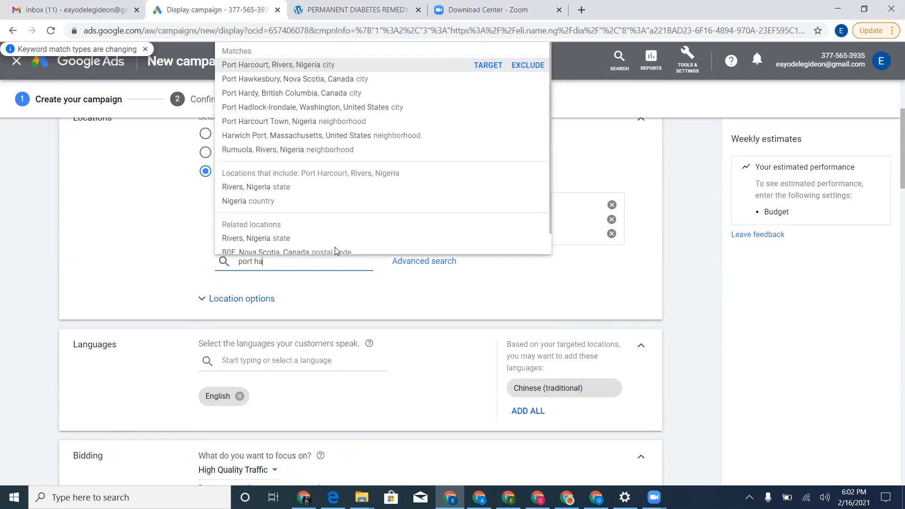
{"action": "key", "text": "Return"}
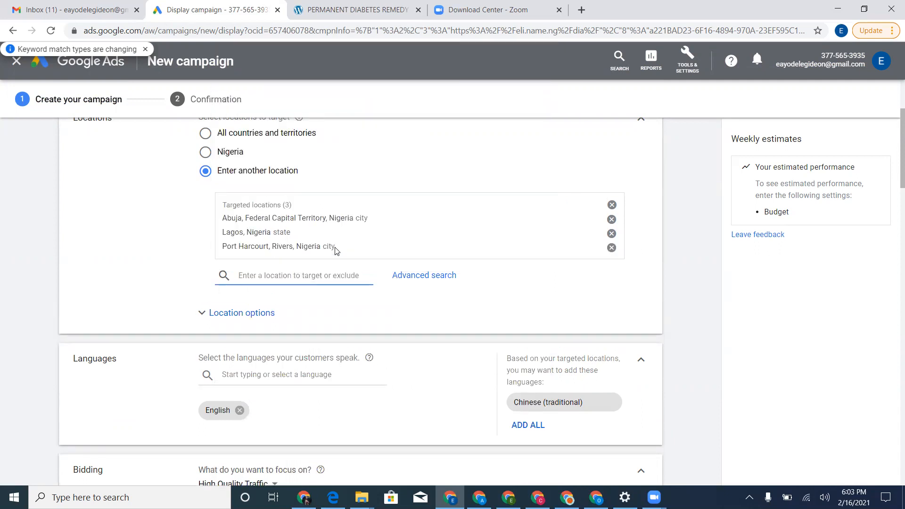
{"action": "type", "text": "asaba"}
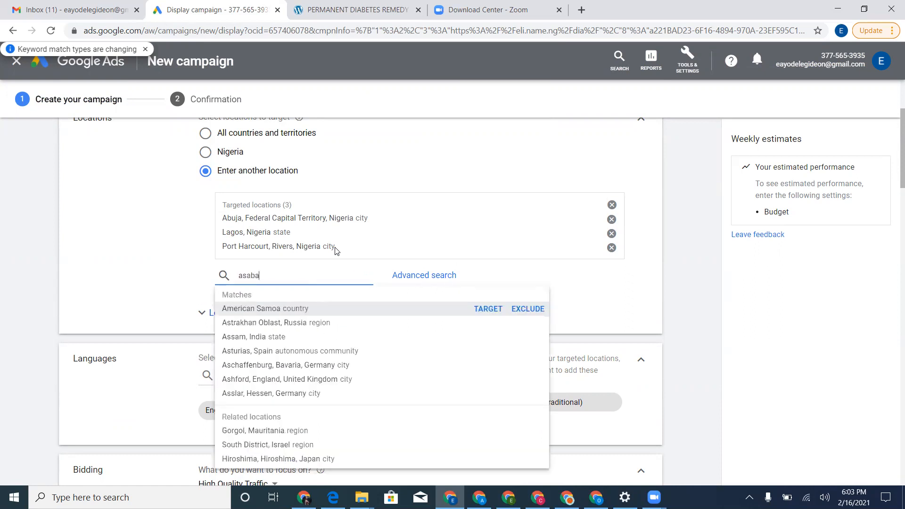
{"action": "key", "text": "Return"}
Target two more Nigerian cities: Warri in Delta and Nnewi in Anambra.
{"action": "type", "text": "wa"}
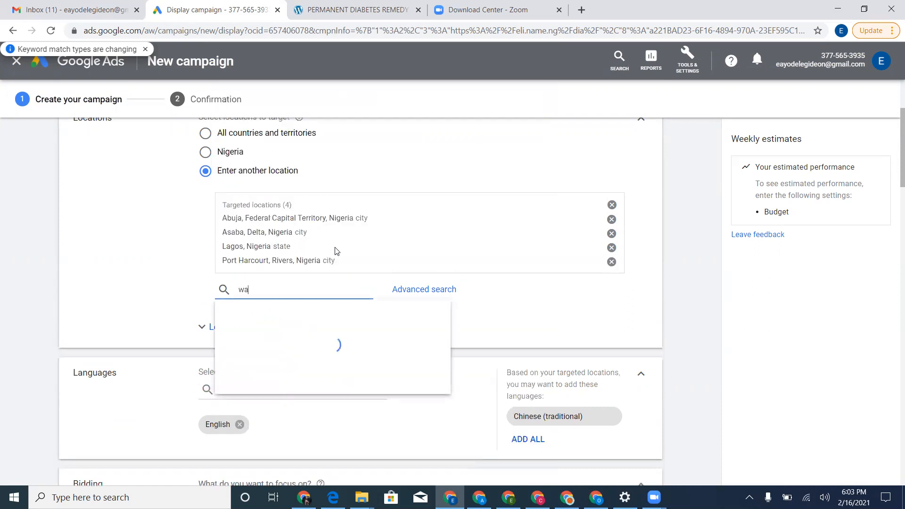
{"action": "type", "text": "rri d"}
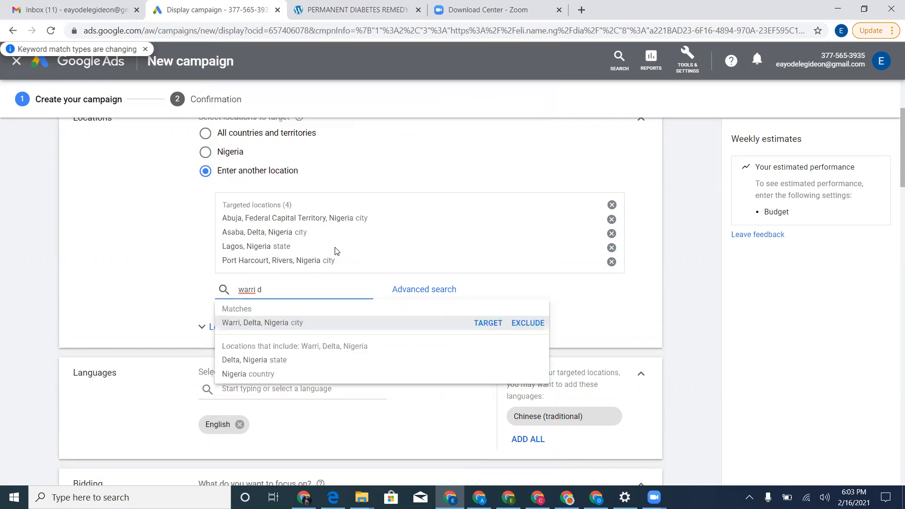
{"action": "key", "text": "Return"}
{"action": "type", "text": "nnew"}
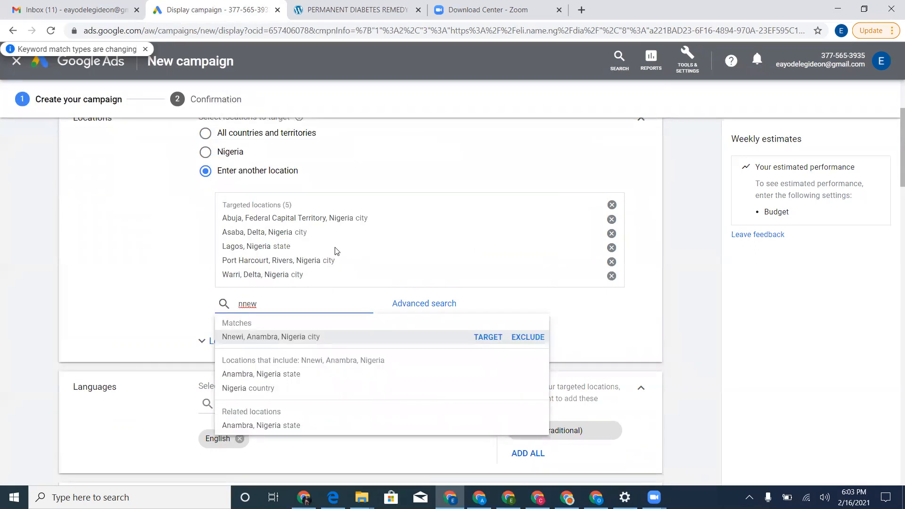
{"action": "key", "text": "Return"}
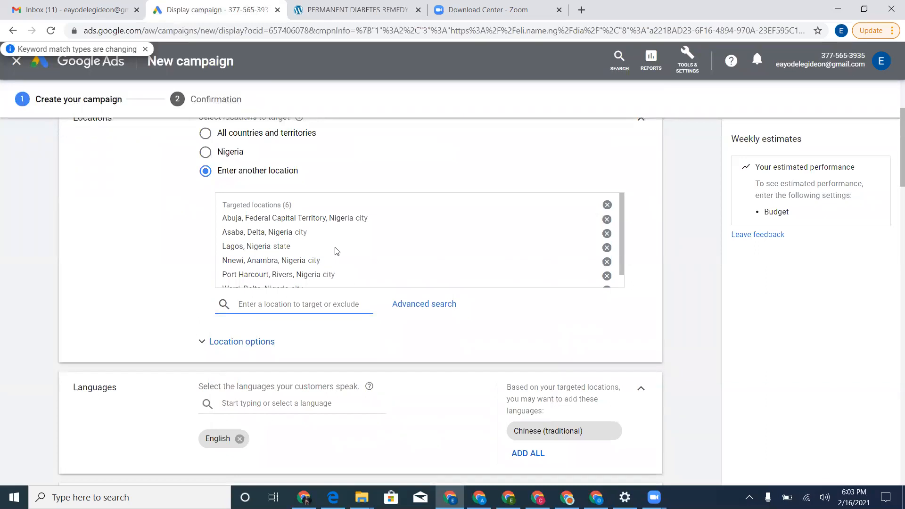
Add the cities of Onitsha, Anambra, and Aba, Abia, Nigeria, to the campaign's targeted locations.
{"action": "type", "text": "onist"}
{"action": "key", "text": "BackSpace"}
{"action": "key", "text": "BackSpace"}
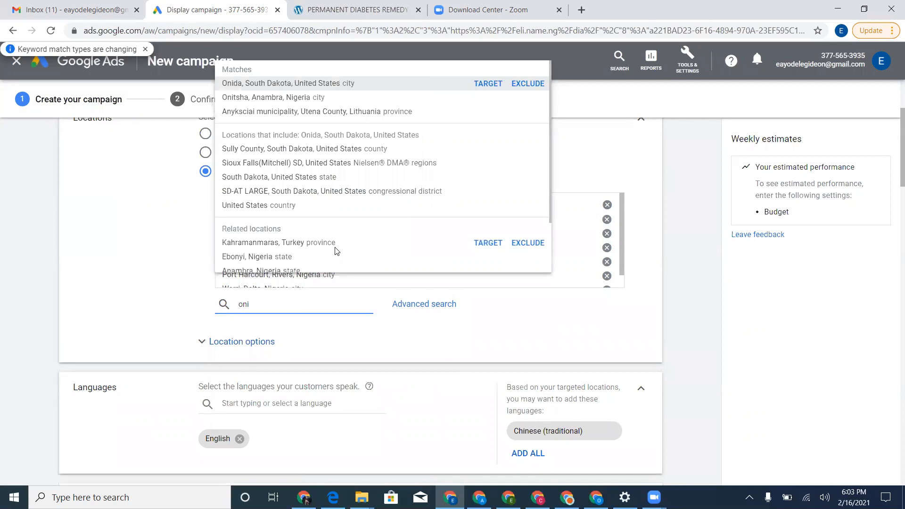
{"action": "type", "text": "tsha"}
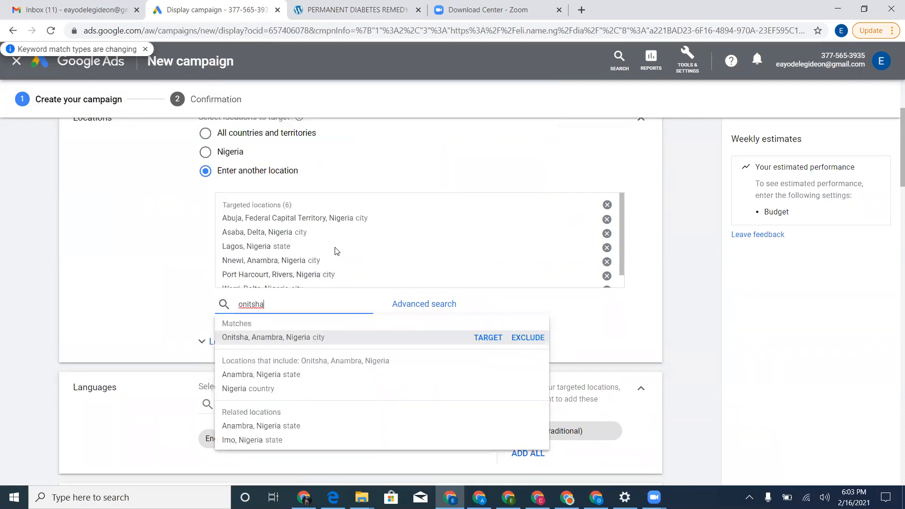
{"action": "key", "text": "Return"}
{"action": "type", "text": "aba ab"}
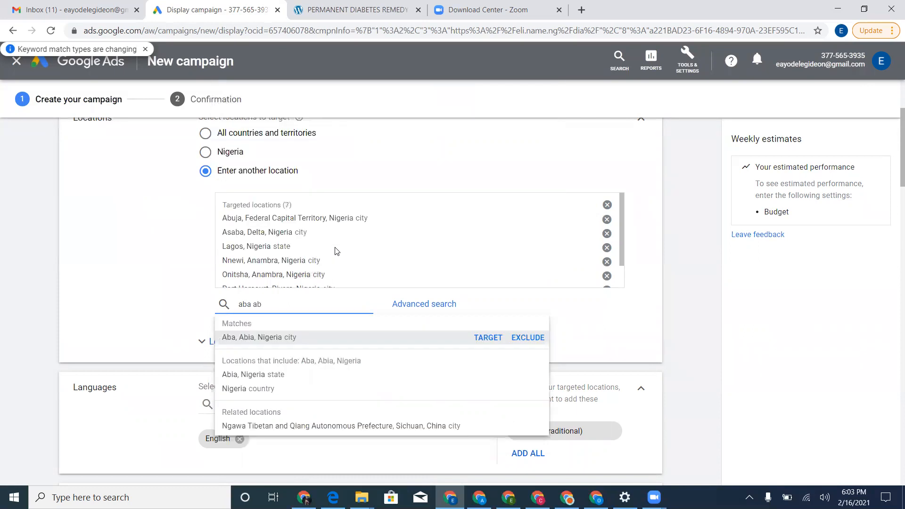
{"action": "key", "text": "Return"}
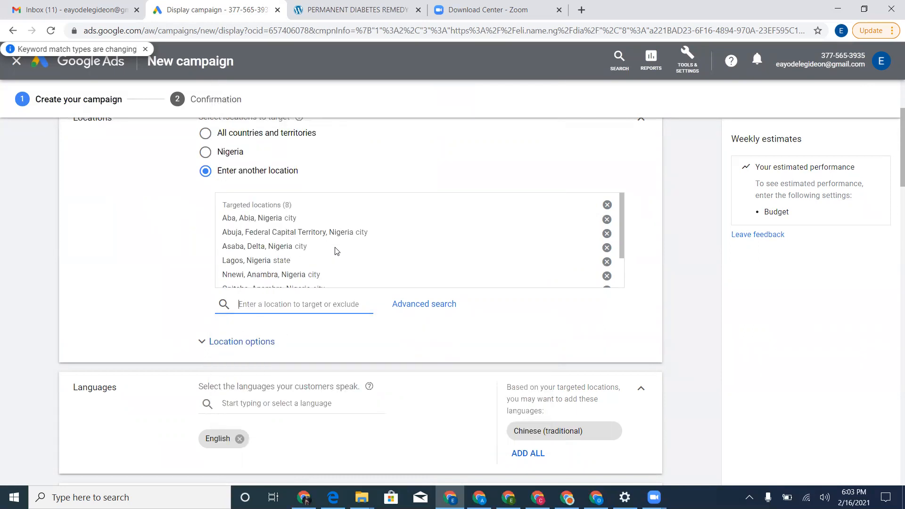
Target the city of Owerri, Imo, and the city of Enugu, Enugu, in Nigeria.
{"action": "type", "text": "owerr"}
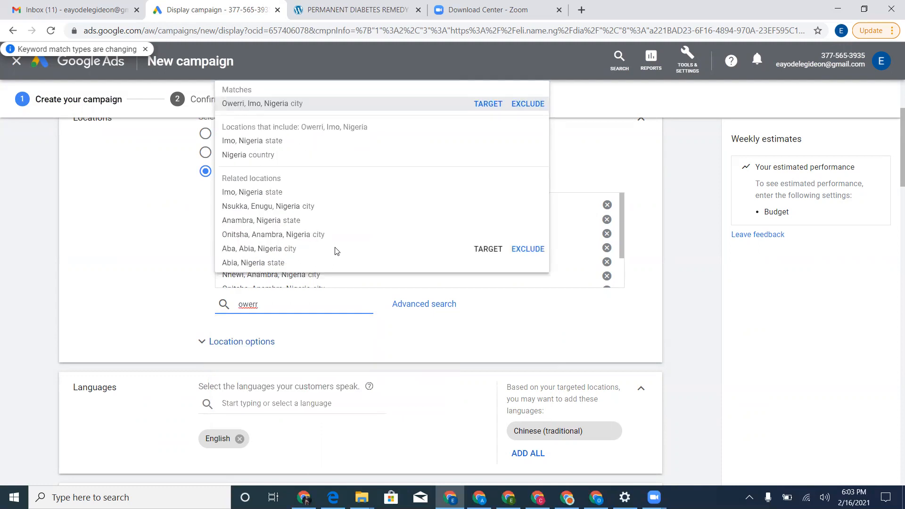
{"action": "key", "text": "Return"}
{"action": "type", "text": "enugu"}
{"action": "key", "text": "Down"}
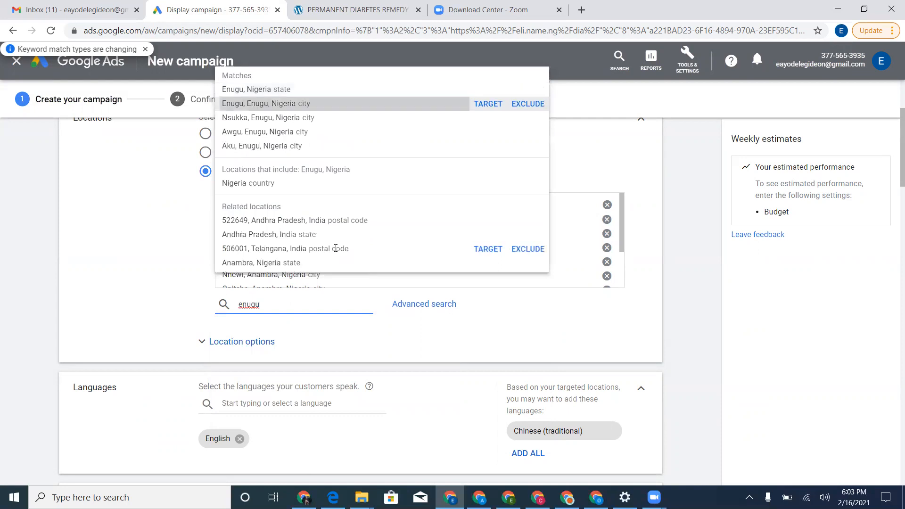
{"action": "key", "text": "Return"}
Add the cities of Ibadan, Oyo, and Abeokuta, Ogun State, Nigeria, to the targeted locations.
{"action": "type", "text": "ibadan"}
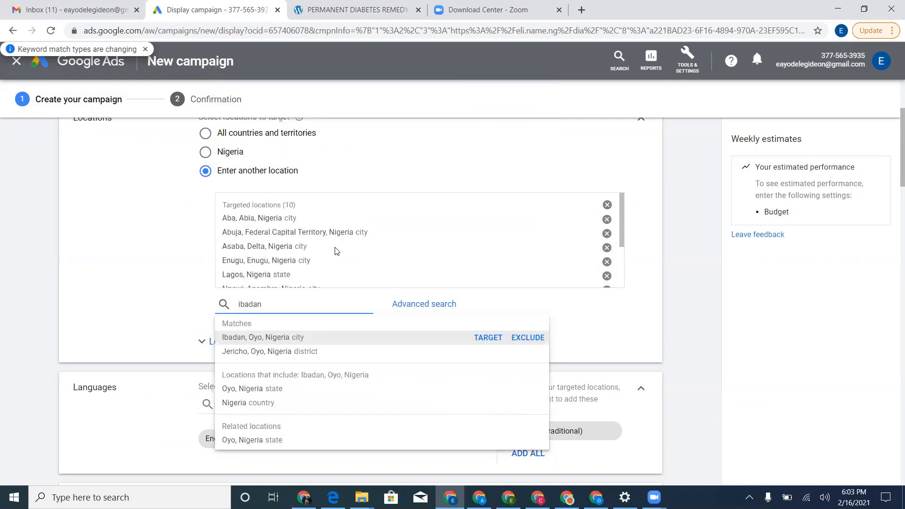
{"action": "key", "text": "Return"}
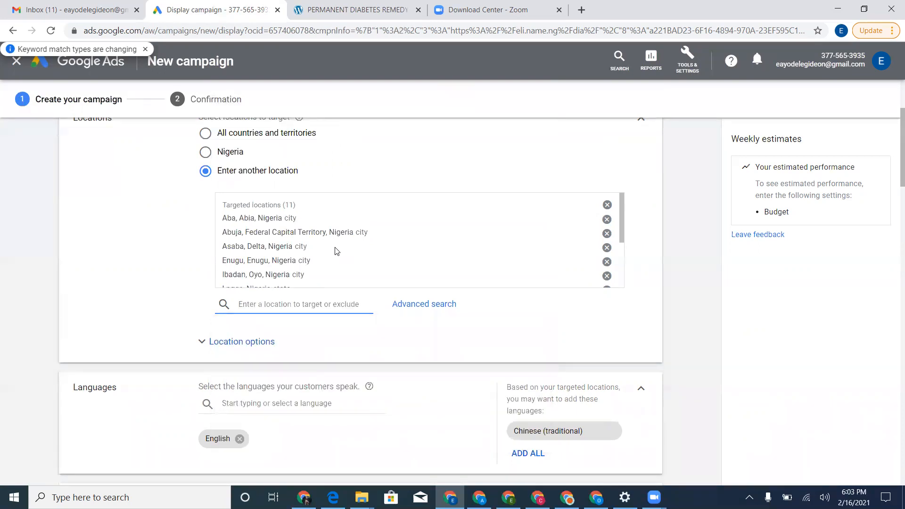
{"action": "type", "text": "abeoku"}
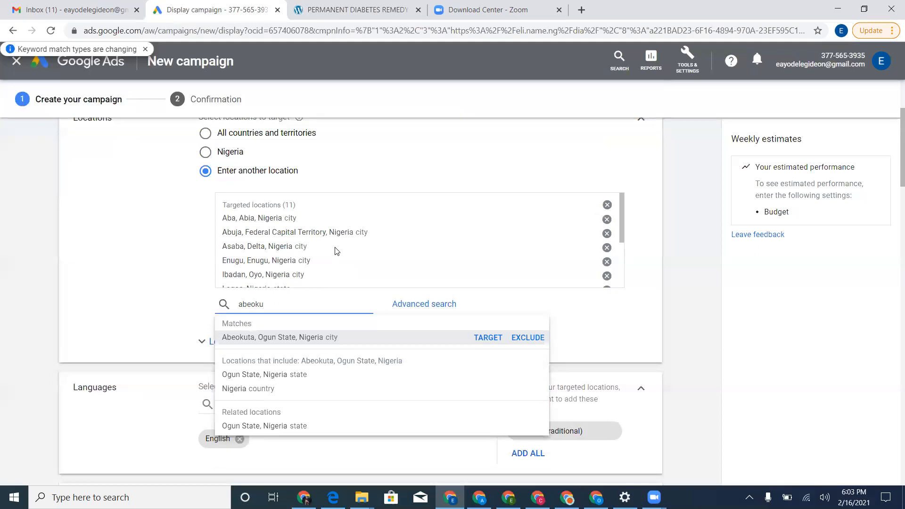
{"action": "key", "text": "Return"}
Search for Sango Ota and Sagamu in Ogun State, Nigeria, and add both cities to the targeted locations.
{"action": "type", "text": "sang"}
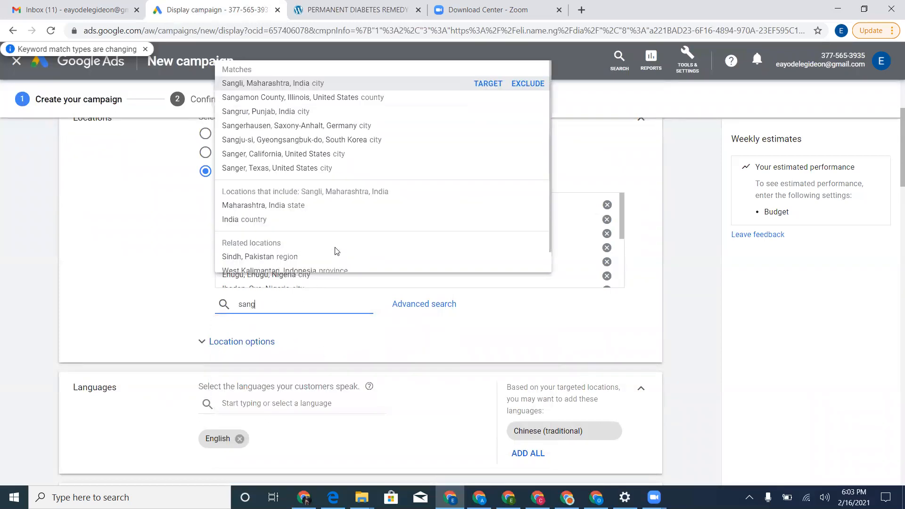
{"action": "type", "text": "o o"}
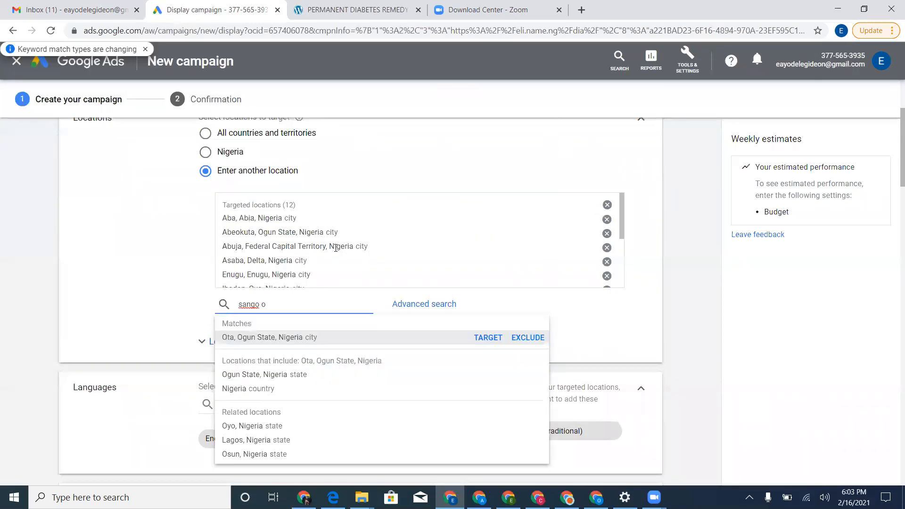
{"action": "key", "text": "Return"}
{"action": "type", "text": "sagamu"}
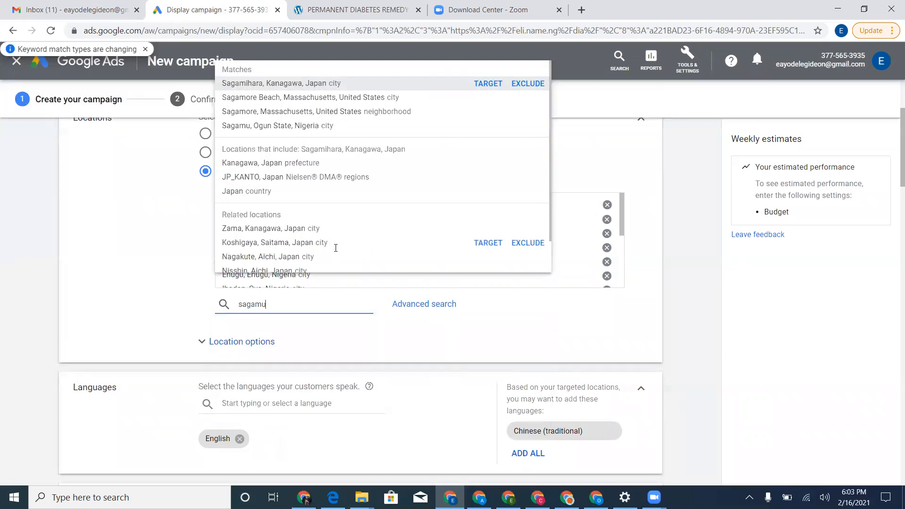
{"action": "key", "text": "Return"}
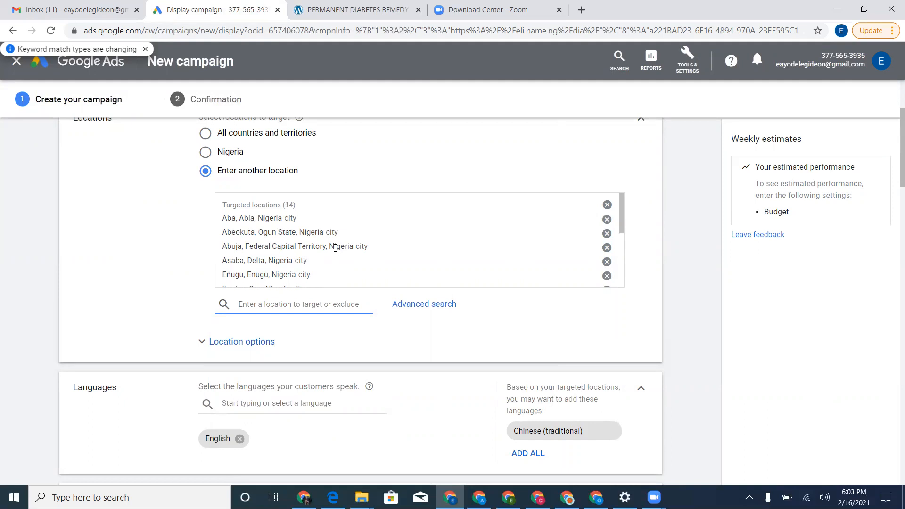
Add the city of Calabar, Cross River, Nigeria, to the targeted locations.
{"action": "type", "text": "calabr"}
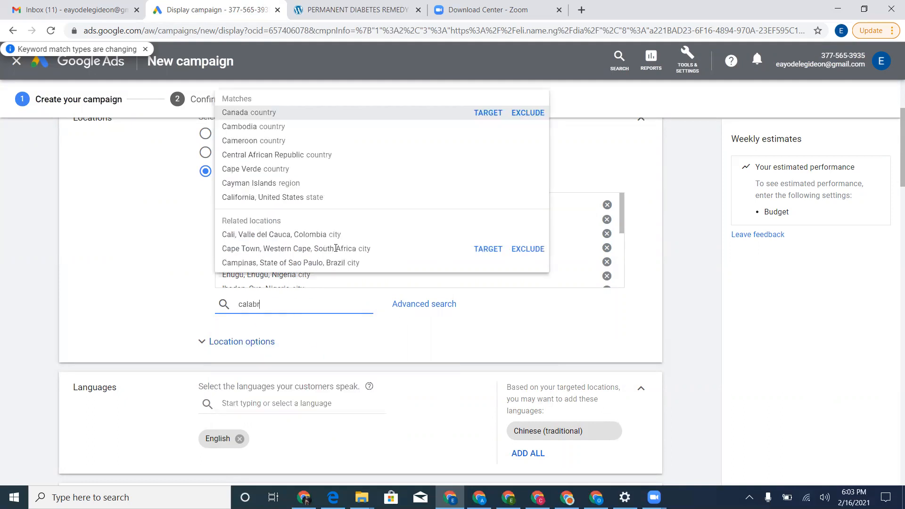
{"action": "key", "text": "BackSpace"}
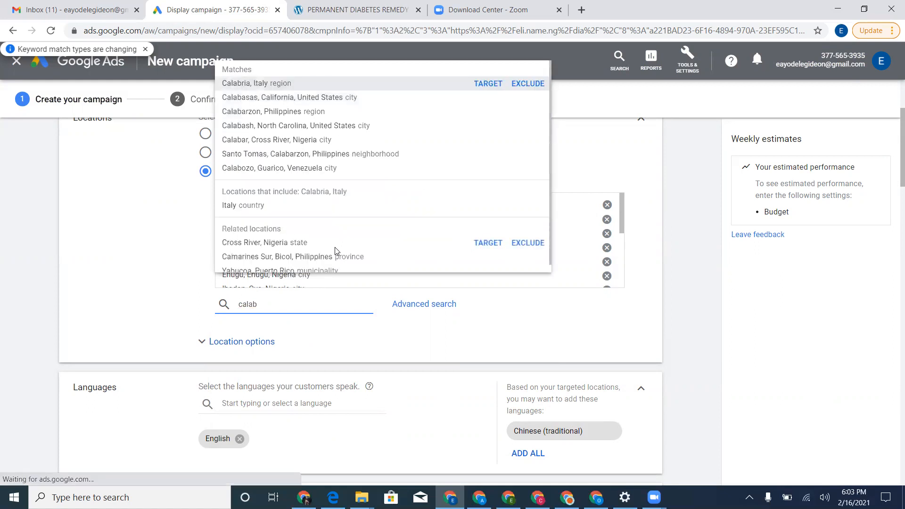
{"action": "type", "text": "ar"}
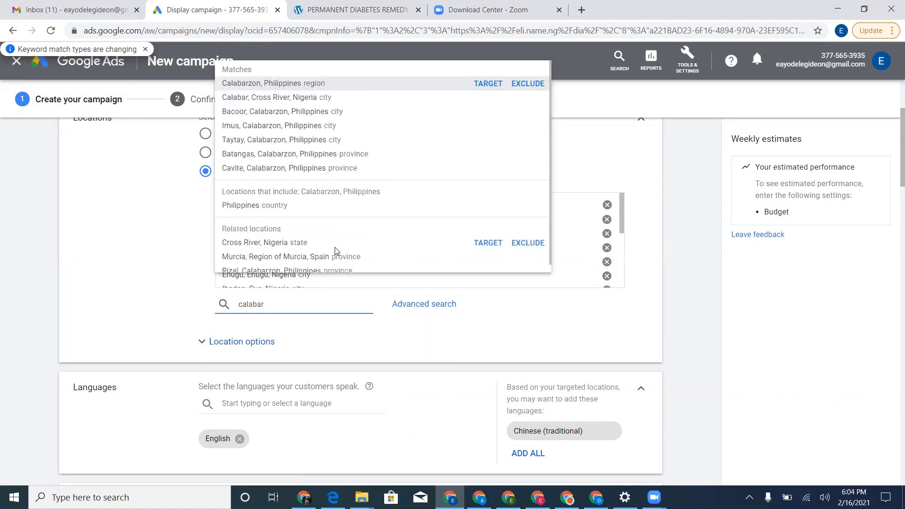
{"action": "key", "text": "Down"}
{"action": "key", "text": "Up"}
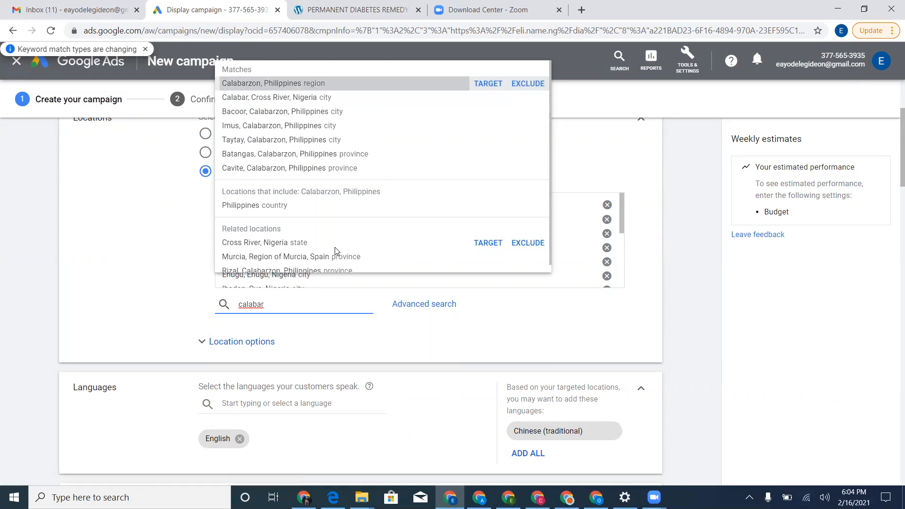
{"action": "key", "text": "Down"}
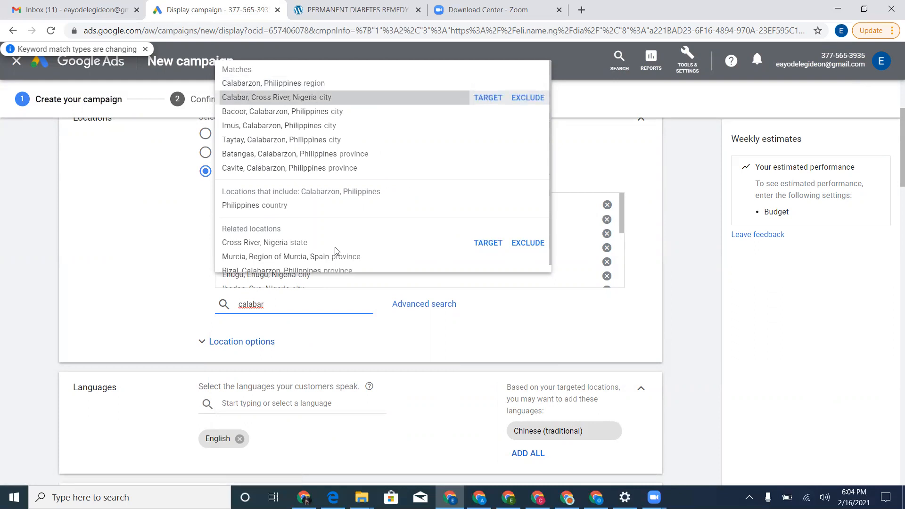
{"action": "key", "text": "Return"}
Target the Nigerian cities of Benin City, Edo, and Uyo, Akwa Ibom.
{"action": "type", "text": "benin "}
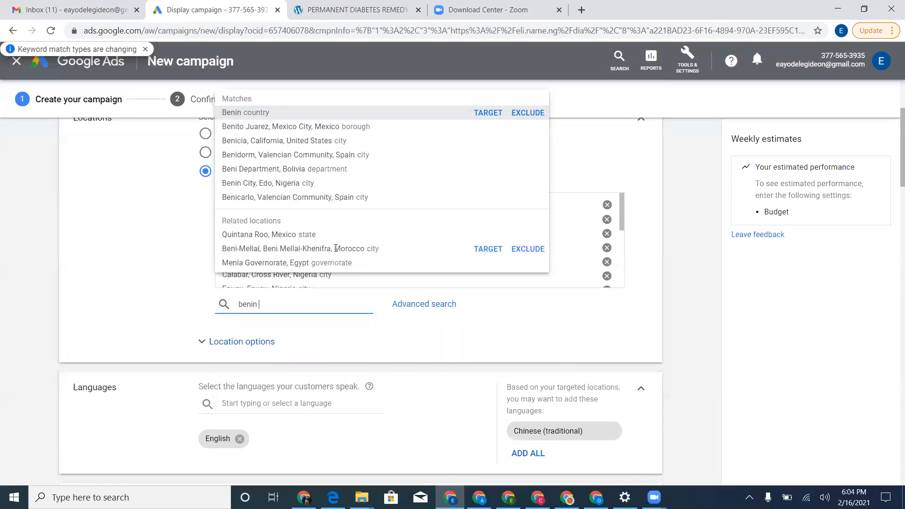
{"action": "type", "text": "c"}
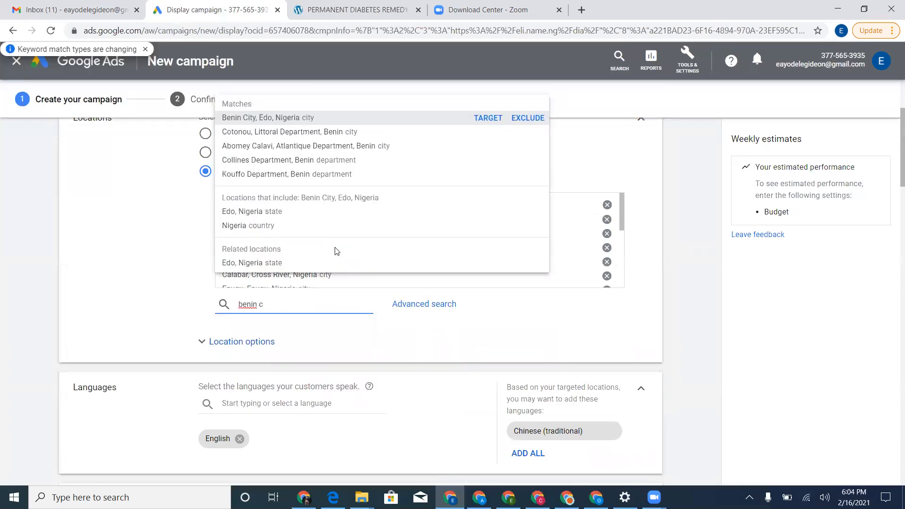
{"action": "key", "text": "Return"}
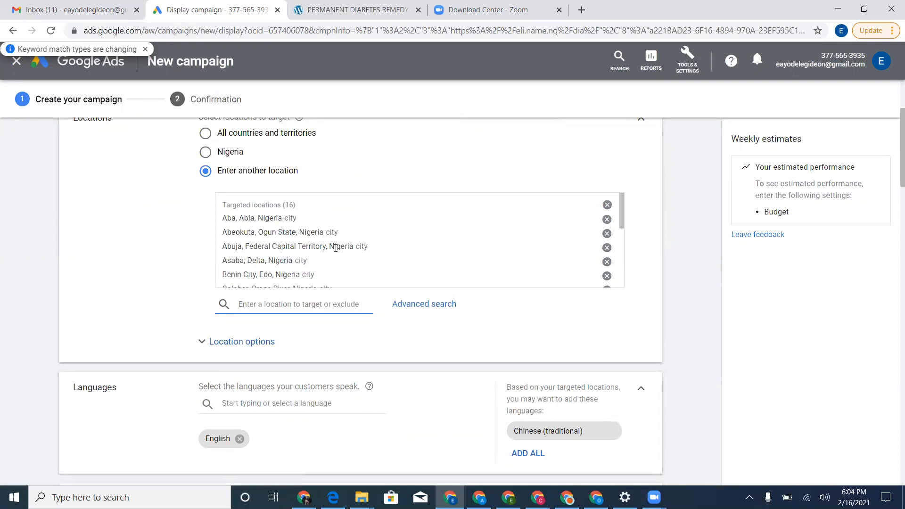
{"action": "type", "text": "uyo"}
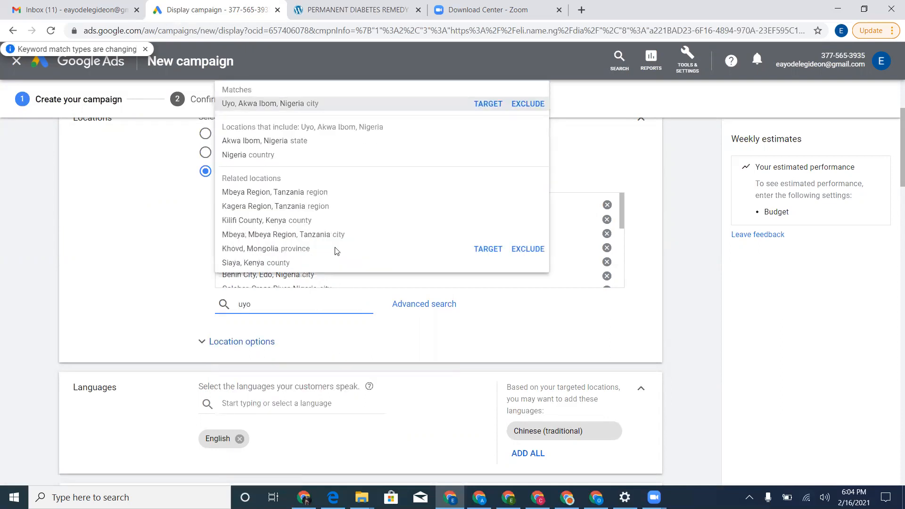
{"action": "key", "text": "Return"}
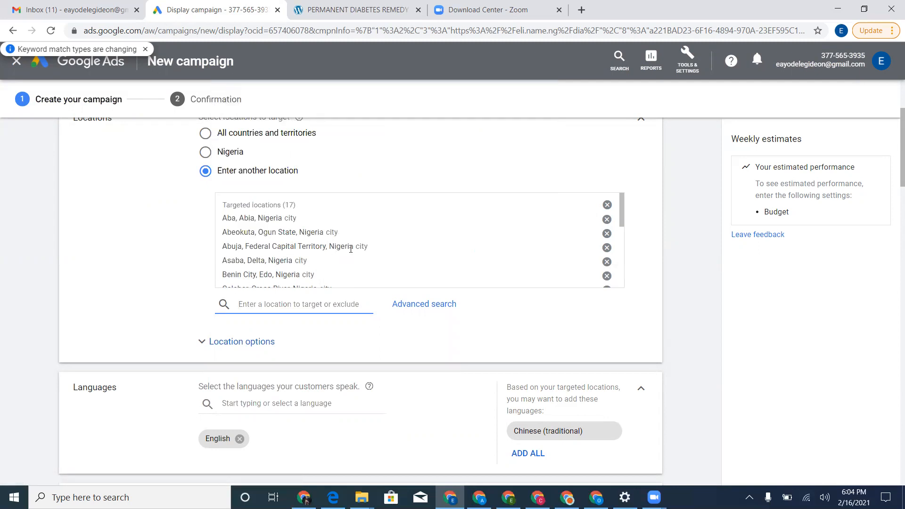
Add the city of Abakaliki, Ebonyi, Nigeria, to the targeted locations.
{"action": "type", "text": "aba"}
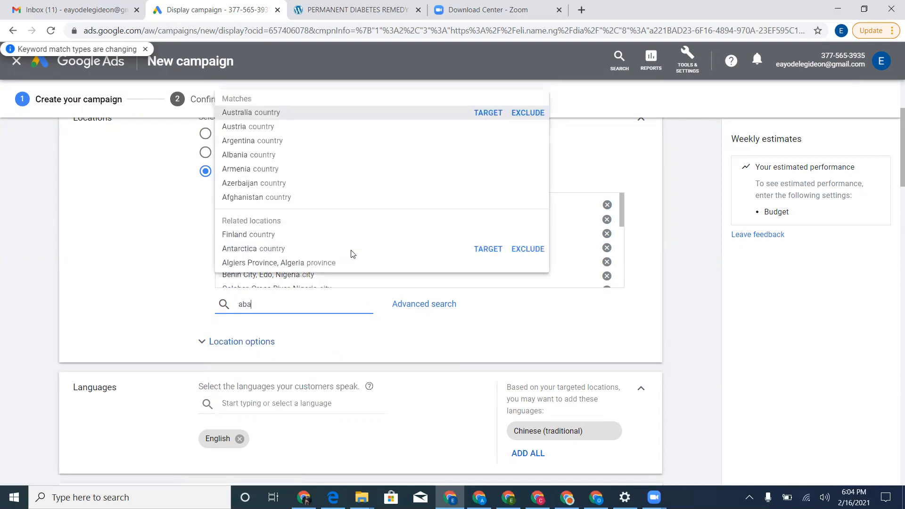
{"action": "type", "text": "ki"}
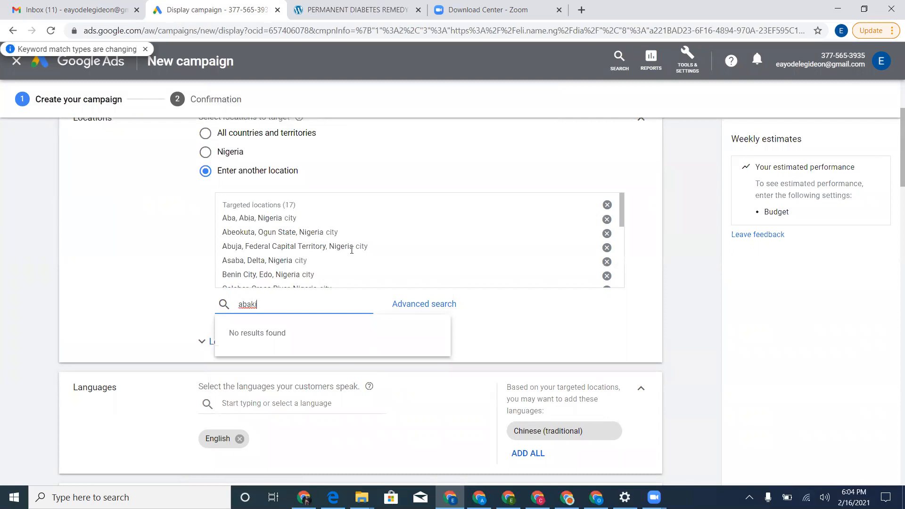
{"action": "key", "text": "BackSpace"}
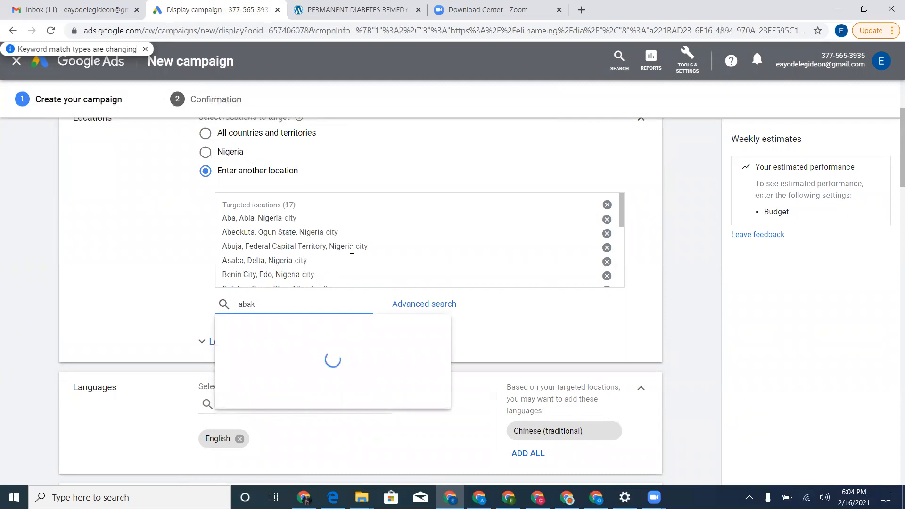
{"action": "type", "text": "ali"}
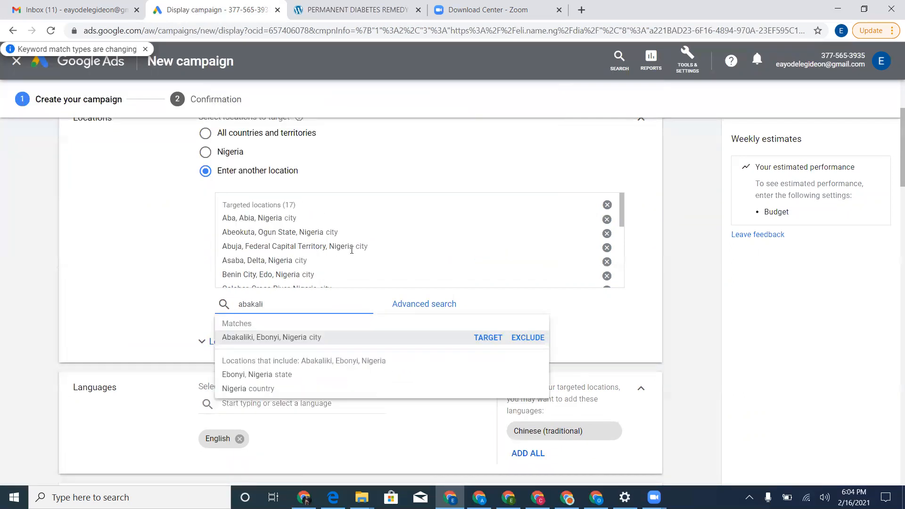
{"action": "key", "text": "Return"}
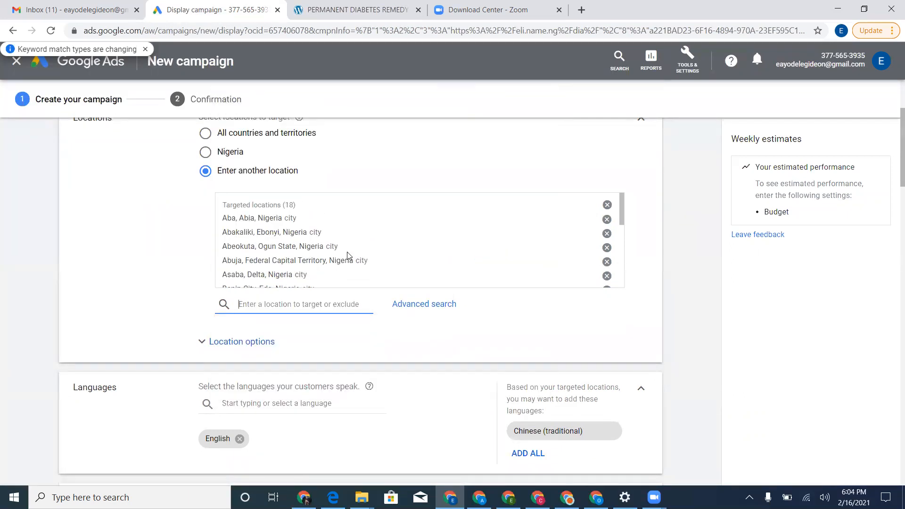
Review the full list of targeted locations and the campaign's language setting.
{"action": "scroll", "coordinate": [351, 254], "scroll_direction": "down", "scroll_amount": 3}
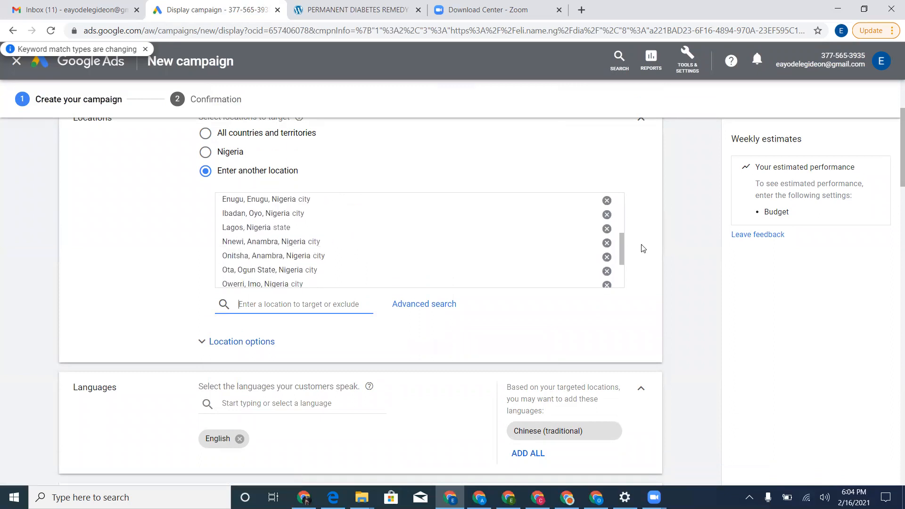
{"action": "scroll", "coordinate": [643, 249], "scroll_direction": "down", "scroll_amount": 2}
{"action": "scroll", "coordinate": [643, 248], "scroll_direction": "down", "scroll_amount": 3}
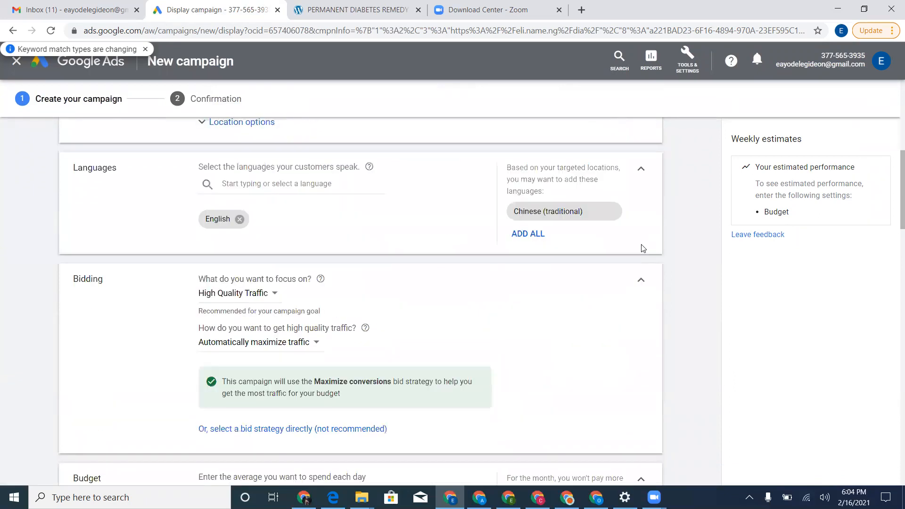
{"action": "scroll", "coordinate": [454, 242], "scroll_direction": "up", "scroll_amount": 2}
{"action": "scroll", "coordinate": [249, 259], "scroll_direction": "up", "scroll_amount": 2}
{"action": "scroll", "coordinate": [226, 311], "scroll_direction": "down", "scroll_amount": 2}
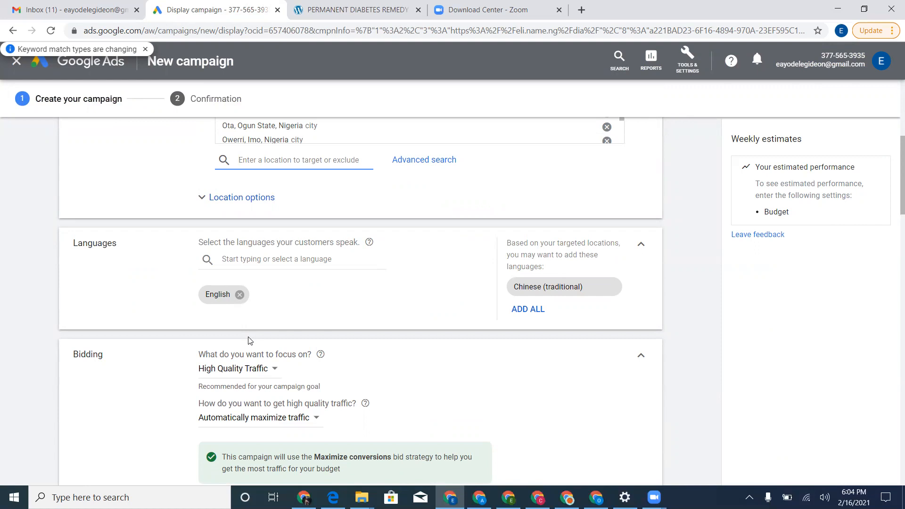
Examine the Bidding section and the available choices for what the campaign focuses on.
{"action": "scroll", "coordinate": [282, 322], "scroll_direction": "down", "scroll_amount": 2}
{"action": "scroll", "coordinate": [286, 315], "scroll_direction": "down", "scroll_amount": 3}
{"action": "scroll", "coordinate": [292, 313], "scroll_direction": "up", "scroll_amount": 2}
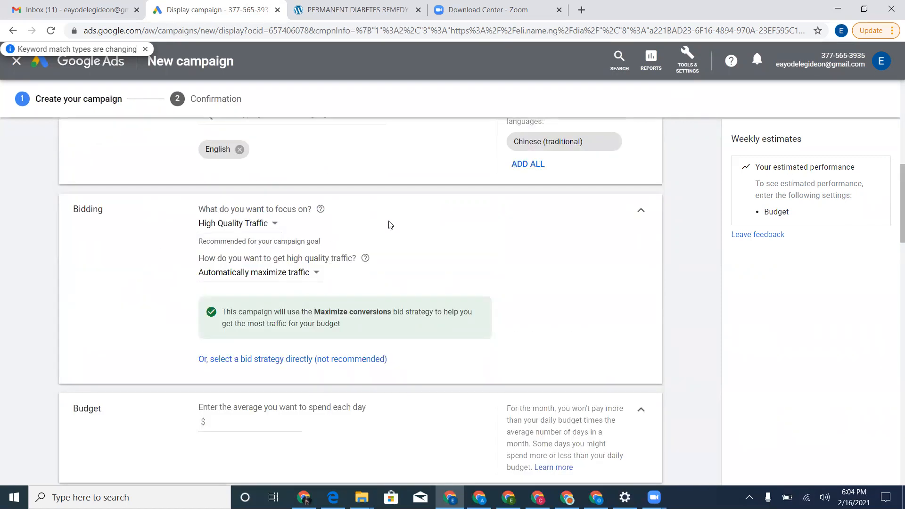
{"action": "left_click", "coordinate": [269, 228]}
{"action": "mouse_move", "coordinate": [271, 231]}
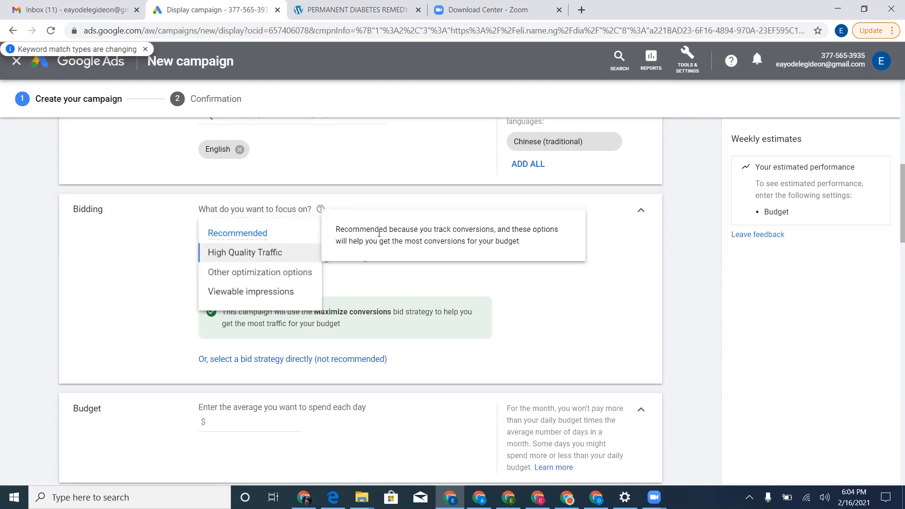
{"action": "left_click", "coordinate": [387, 283]}
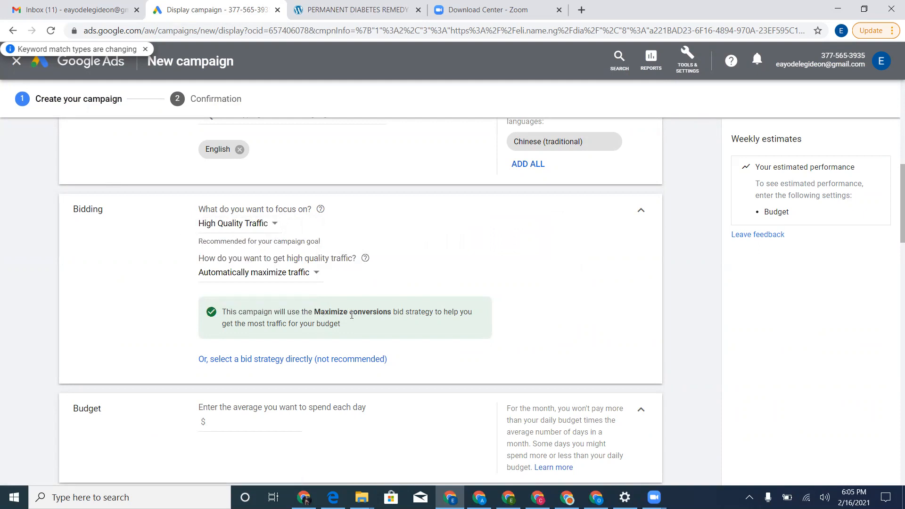
Set the campaign's average daily budget to $10.
{"action": "scroll", "coordinate": [367, 319], "scroll_direction": "down", "scroll_amount": 2}
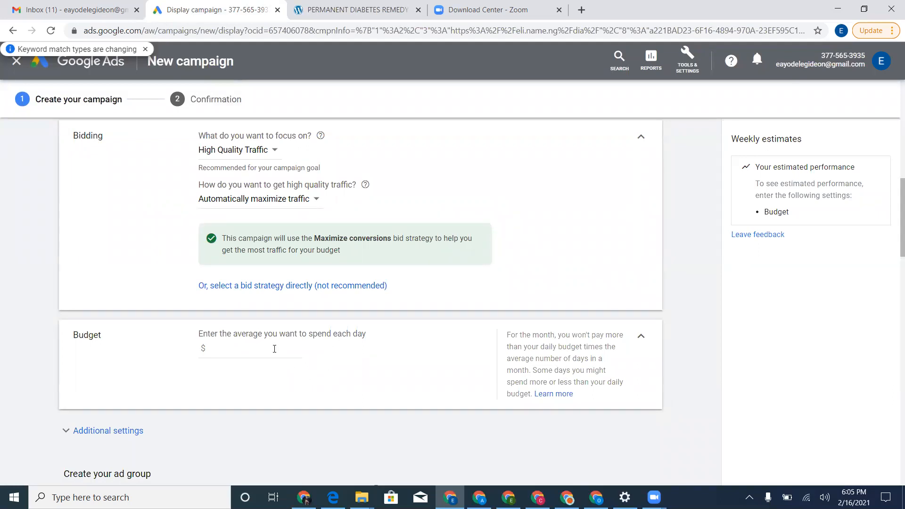
{"action": "scroll", "coordinate": [283, 336], "scroll_direction": "down", "scroll_amount": 2}
{"action": "left_click", "coordinate": [254, 274]}
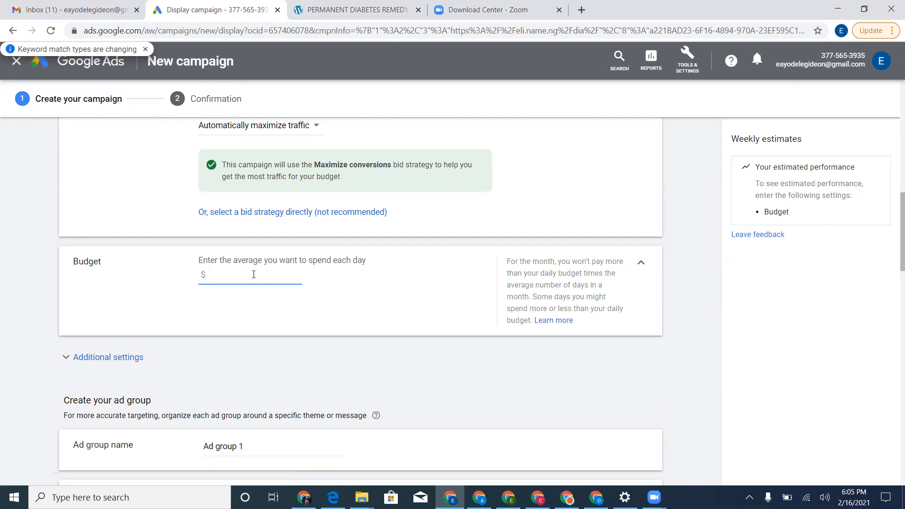
{"action": "type", "text": "20"}
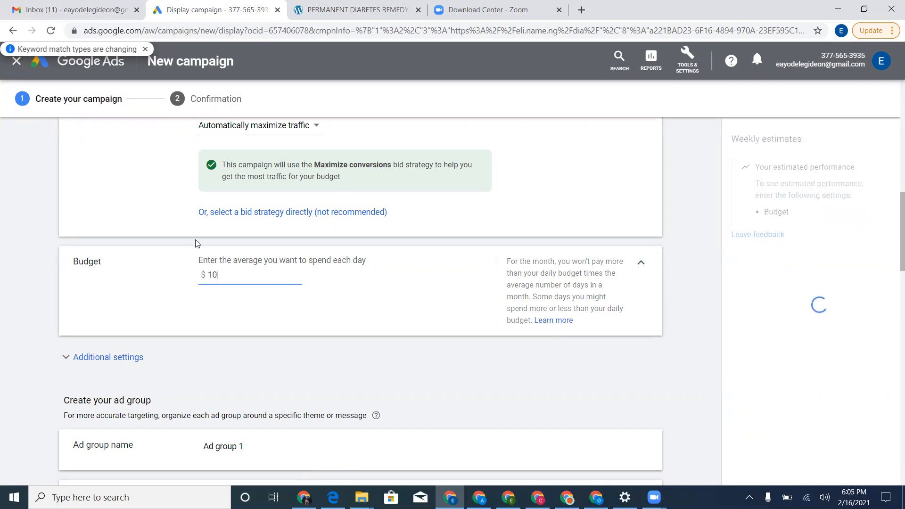
Expand the campaign's additional settings and inspect the day and start-time options of the ad schedule.
{"action": "scroll", "coordinate": [157, 317], "scroll_direction": "down", "scroll_amount": 3}
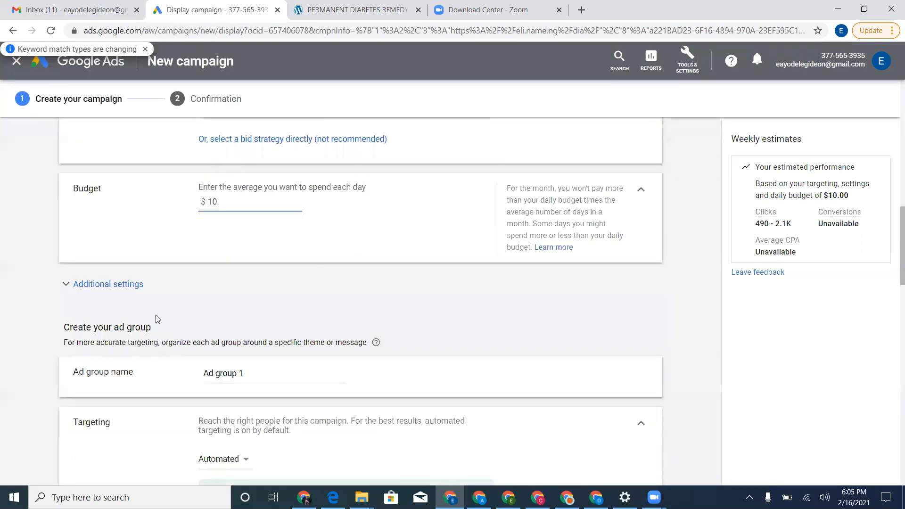
{"action": "left_click", "coordinate": [136, 211]}
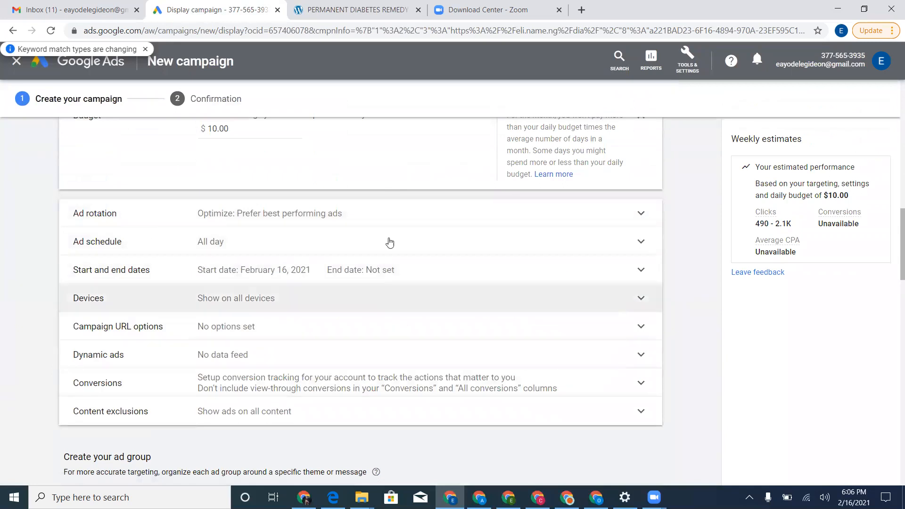
{"action": "left_click", "coordinate": [493, 250]}
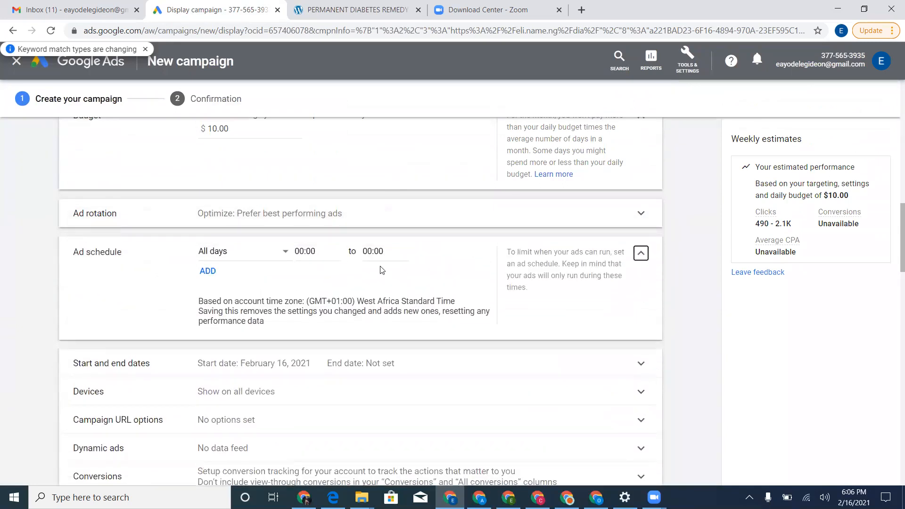
{"action": "left_click", "coordinate": [269, 260]}
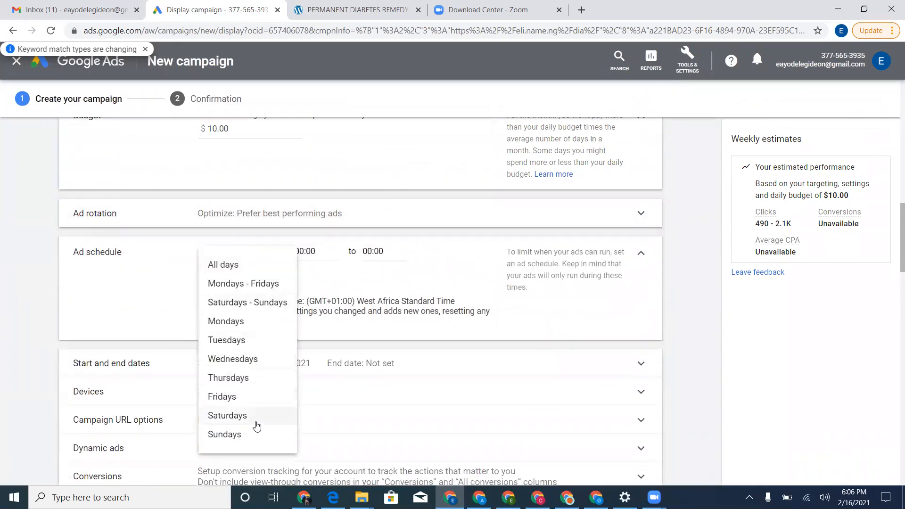
{"action": "left_click", "coordinate": [325, 251]}
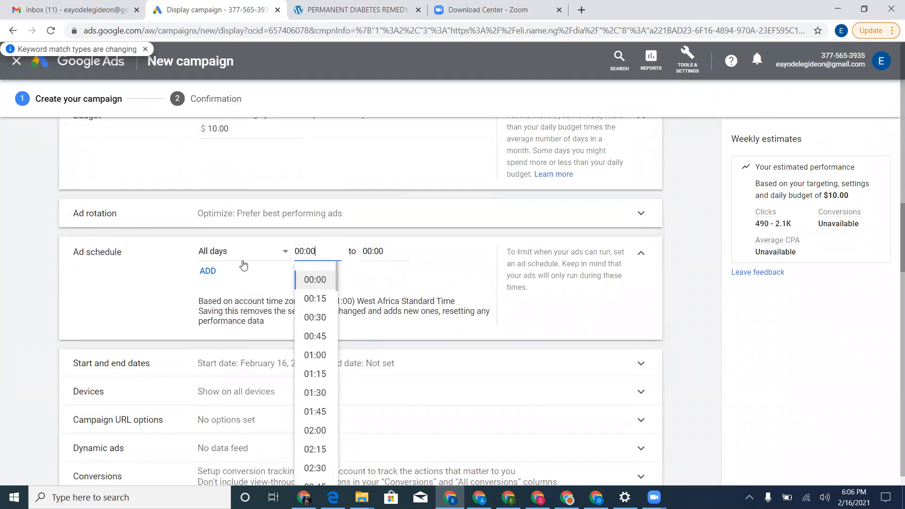
{"action": "left_click", "coordinate": [642, 254]}
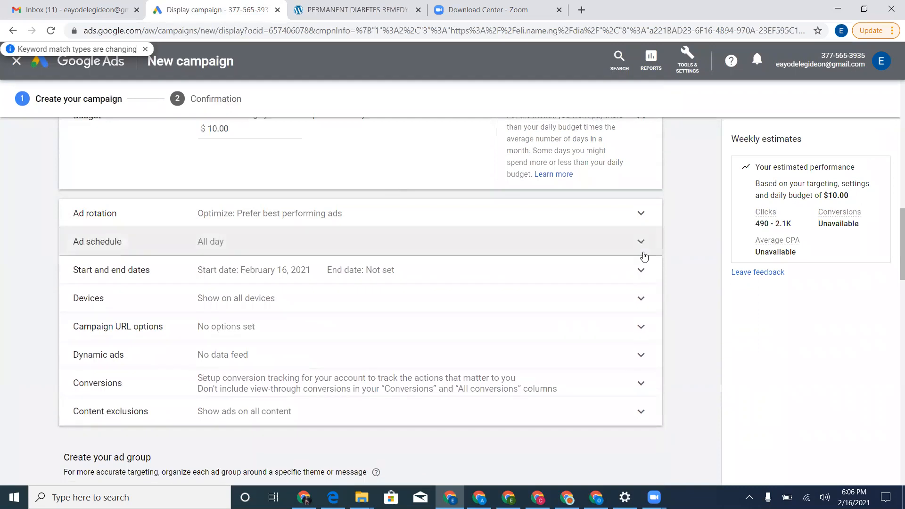
Try specific device targeting, look over its device options, and return the campaign to showing on all devices.
{"action": "left_click", "coordinate": [637, 300]}
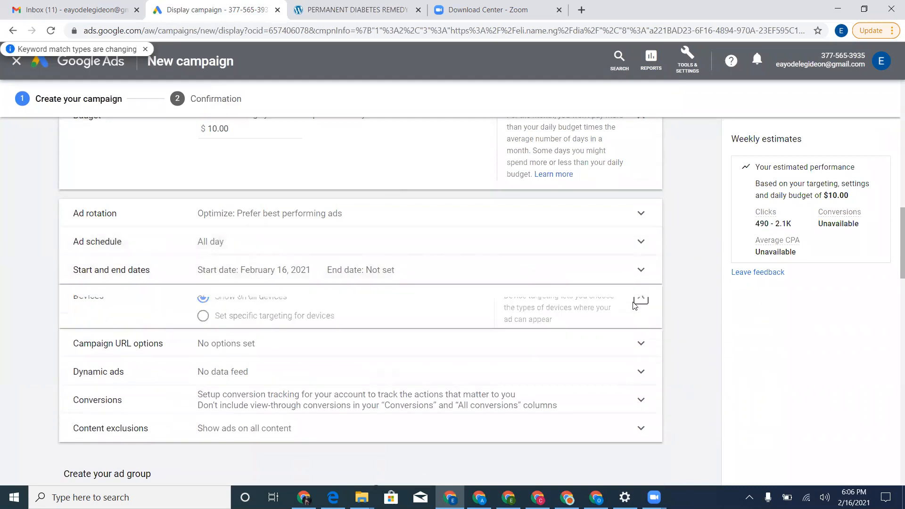
{"action": "left_click", "coordinate": [307, 329]}
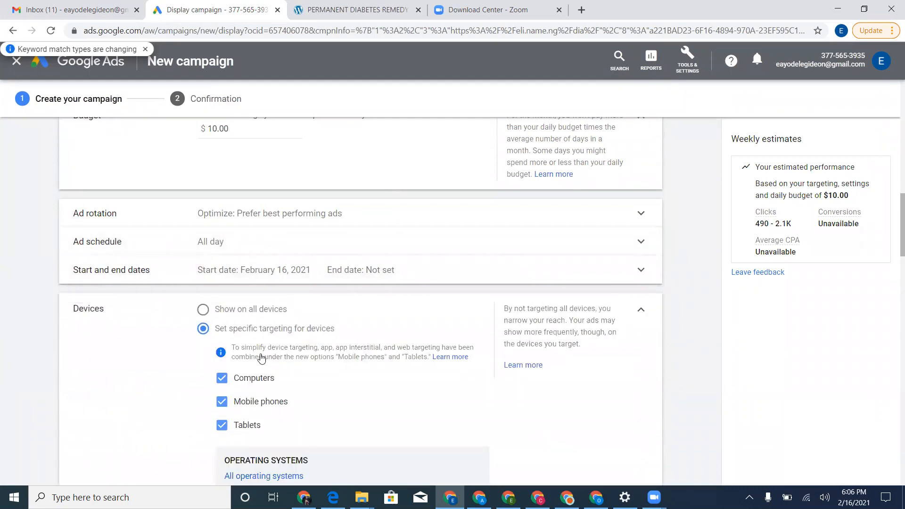
{"action": "left_click", "coordinate": [254, 312]}
{"action": "left_click", "coordinate": [258, 328]}
{"action": "scroll", "coordinate": [299, 384], "scroll_direction": "down", "scroll_amount": 2}
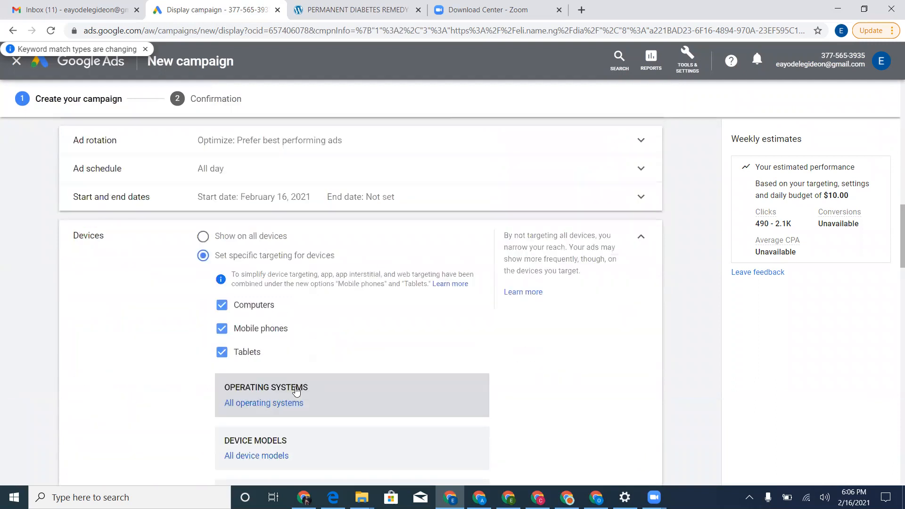
{"action": "scroll", "coordinate": [296, 388], "scroll_direction": "down", "scroll_amount": 2}
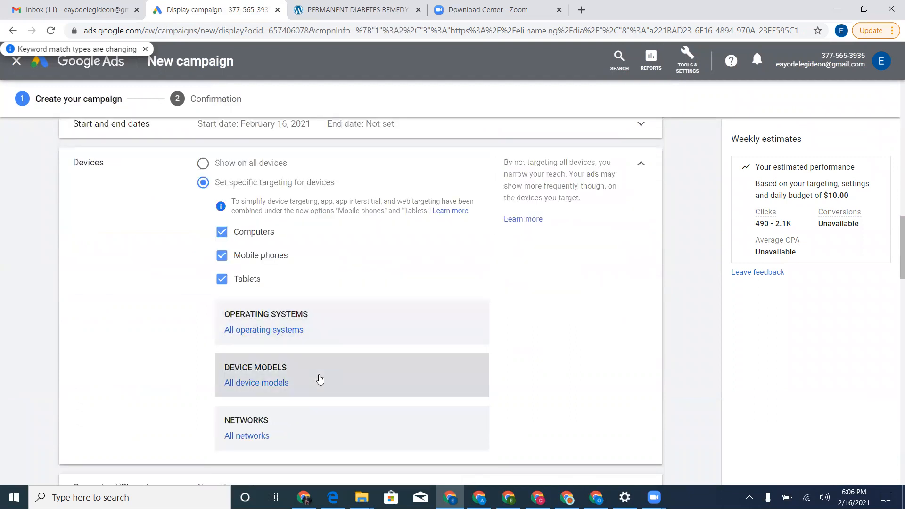
{"action": "left_click", "coordinate": [203, 163]}
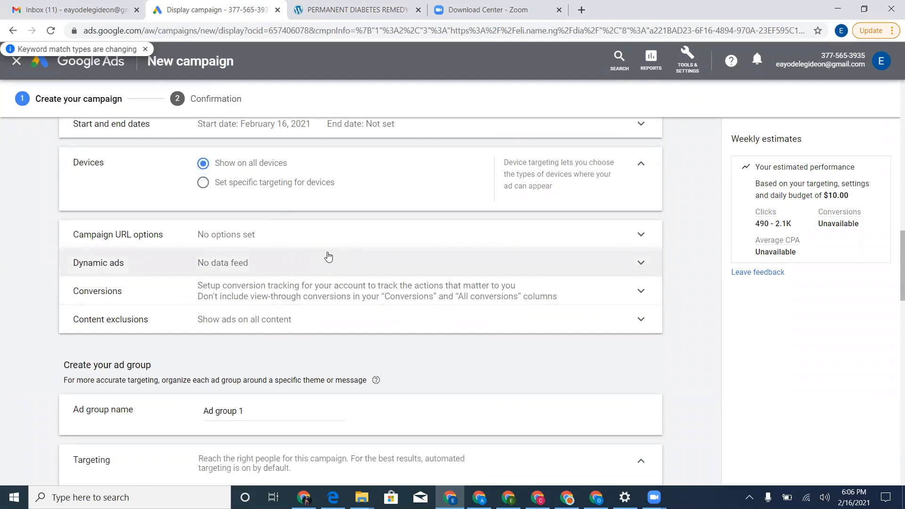
{"action": "scroll", "coordinate": [341, 201], "scroll_direction": "up", "scroll_amount": 3}
{"action": "left_click", "coordinate": [638, 244]}
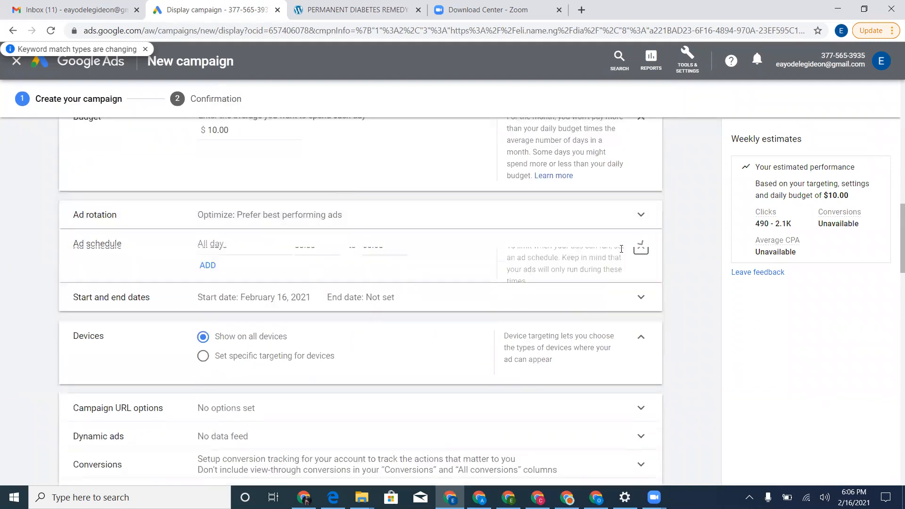
{"action": "left_click", "coordinate": [640, 254]}
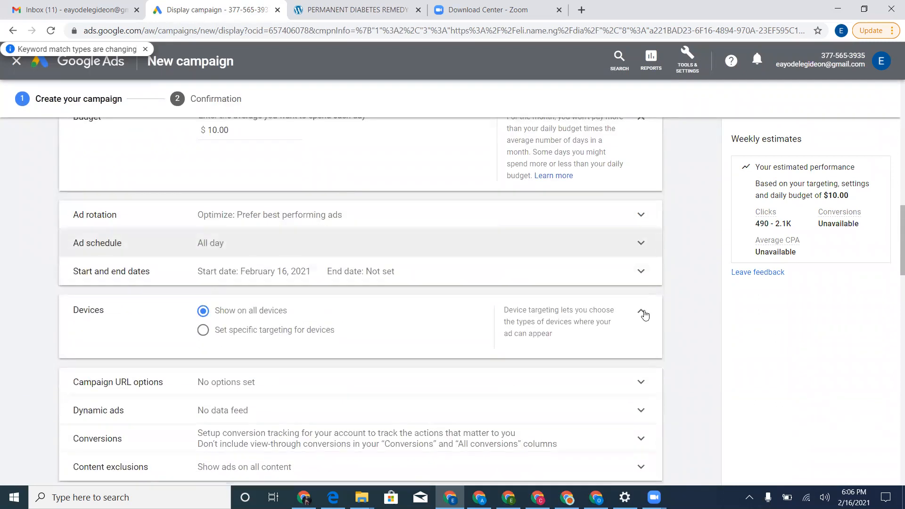
{"action": "left_click", "coordinate": [642, 313]}
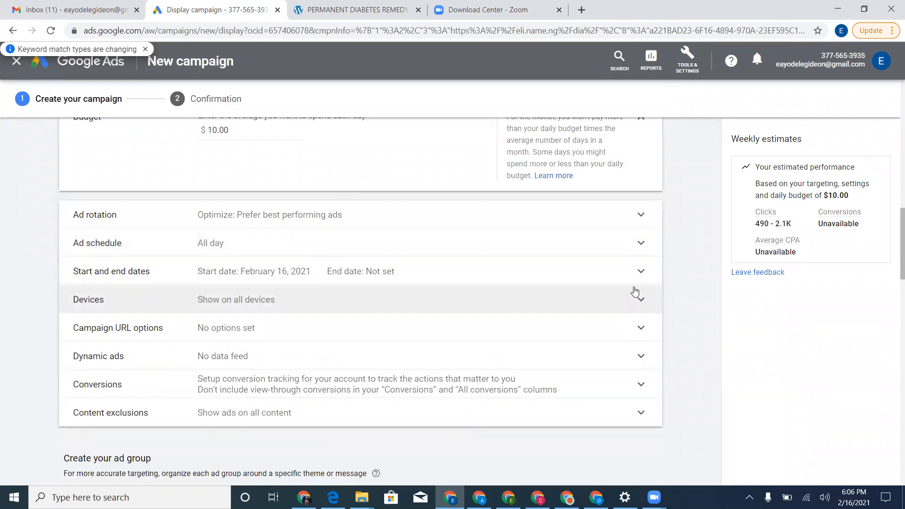
Rename the ad group as DIABETES AD GROUP.
{"action": "scroll", "coordinate": [629, 285], "scroll_direction": "down", "scroll_amount": 1}
{"action": "scroll", "coordinate": [603, 267], "scroll_direction": "down", "scroll_amount": 1}
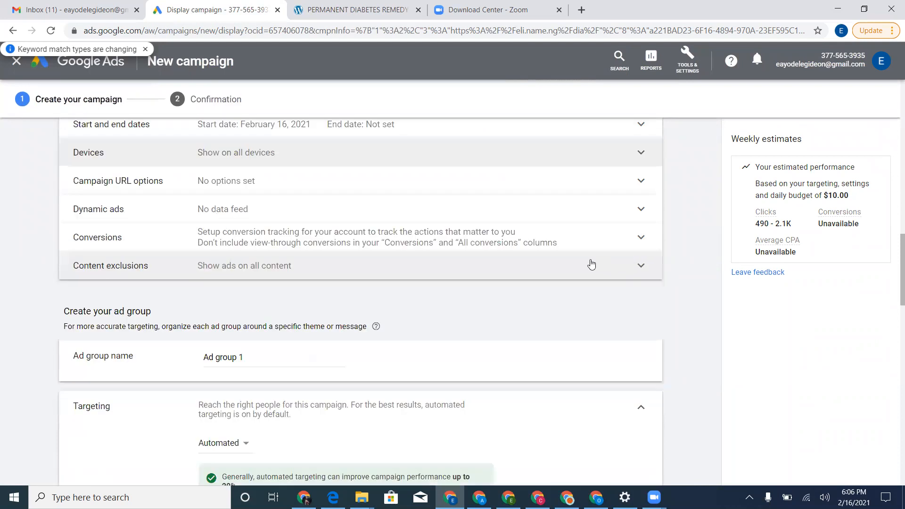
{"action": "scroll", "coordinate": [410, 237], "scroll_direction": "down", "scroll_amount": 1}
{"action": "scroll", "coordinate": [345, 231], "scroll_direction": "down", "scroll_amount": 1}
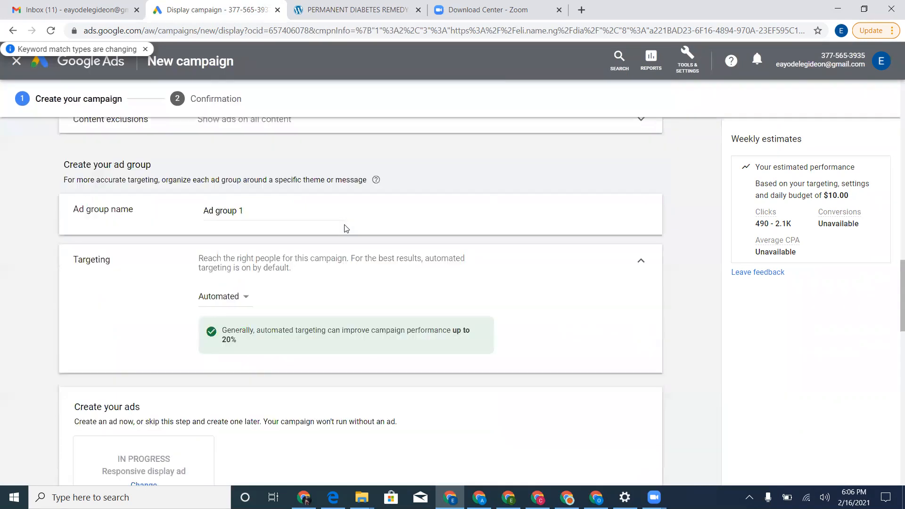
{"action": "left_click_drag", "start_coordinate": [249, 211], "coordinate": [188, 215]}
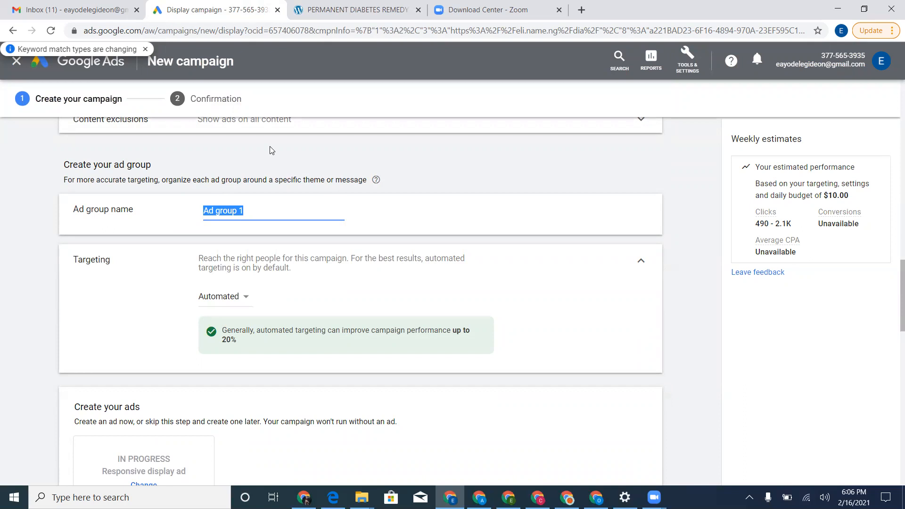
{"action": "type", "text": "DIABETES AD GROUP"}
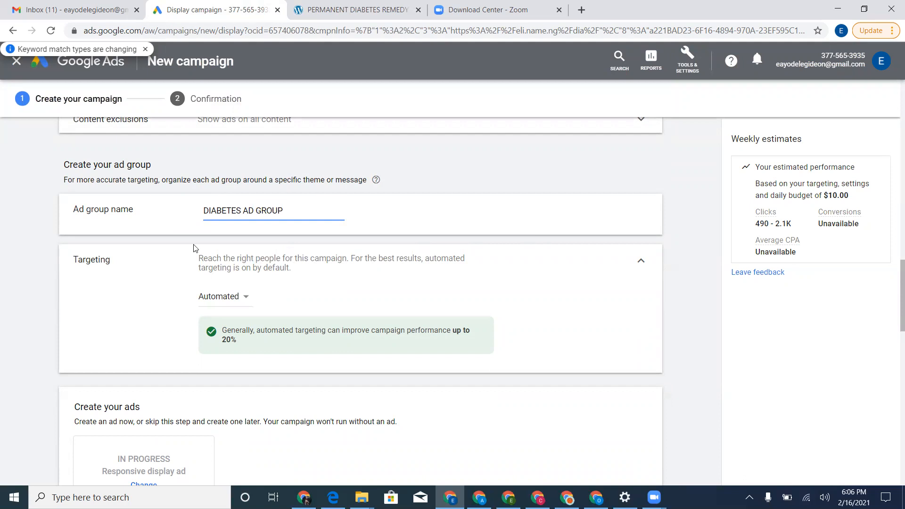
Try manual targeting for the ad group, look through its options, and switch back to automated targeting.
{"action": "left_click", "coordinate": [246, 302]}
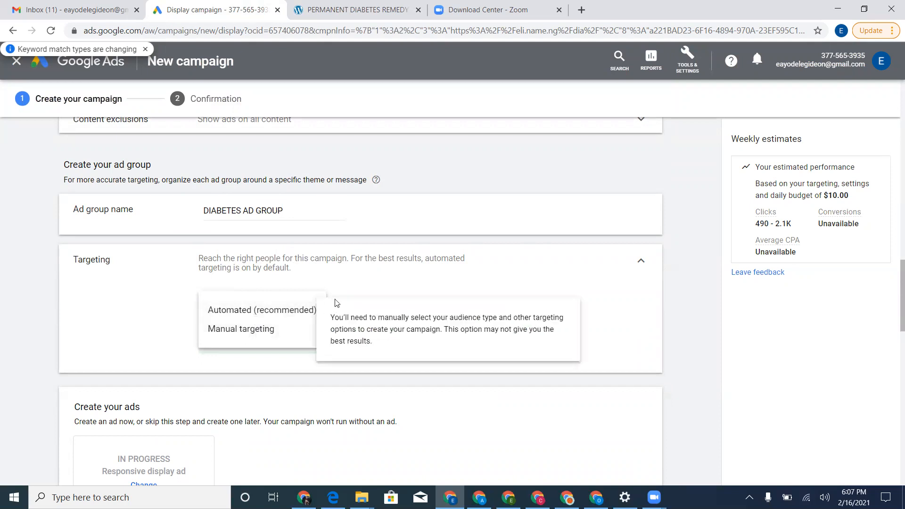
{"action": "left_click", "coordinate": [341, 289]}
{"action": "left_click", "coordinate": [250, 301]}
{"action": "left_click", "coordinate": [251, 330]}
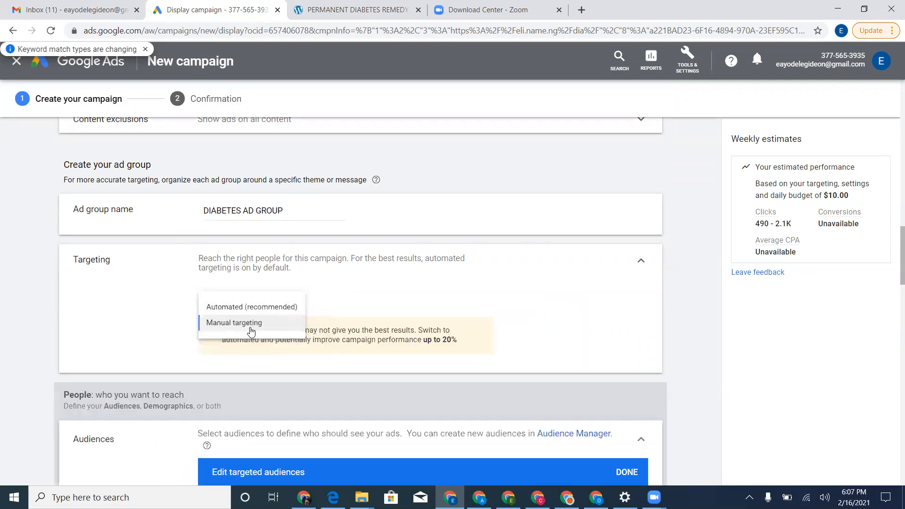
{"action": "scroll", "coordinate": [485, 281], "scroll_direction": "down", "scroll_amount": 1}
{"action": "scroll", "coordinate": [478, 296], "scroll_direction": "down", "scroll_amount": 1}
{"action": "scroll", "coordinate": [478, 292], "scroll_direction": "down", "scroll_amount": 6}
{"action": "scroll", "coordinate": [477, 287], "scroll_direction": "down", "scroll_amount": 1}
{"action": "scroll", "coordinate": [477, 287], "scroll_direction": "up", "scroll_amount": 9}
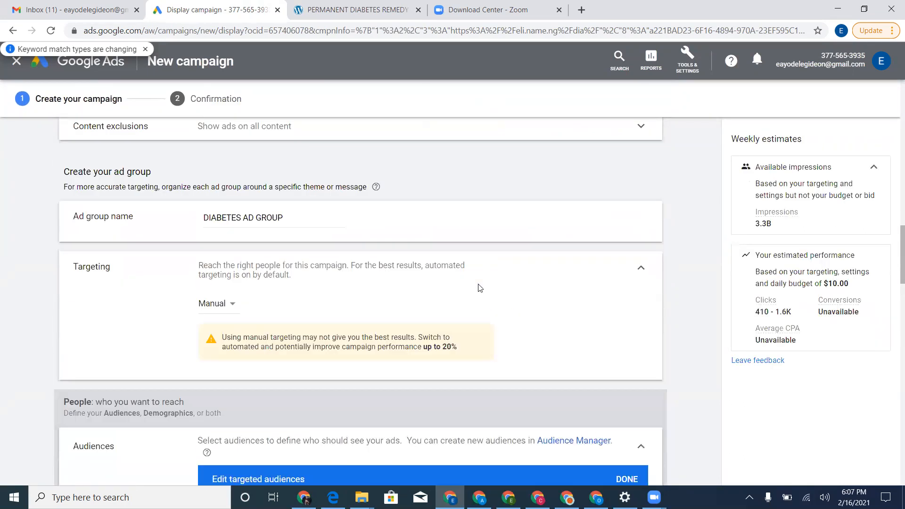
{"action": "left_click", "coordinate": [213, 304]}
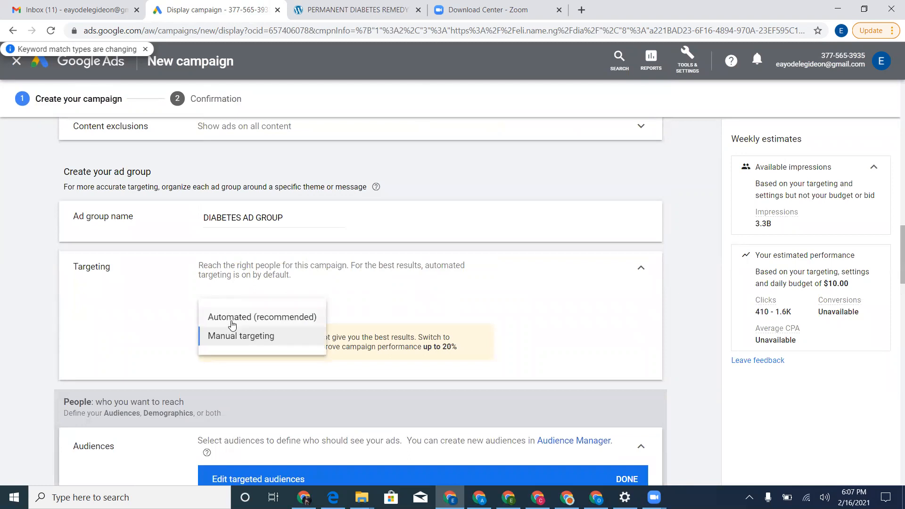
{"action": "left_click", "coordinate": [232, 325]}
Set the ad group's targeting to manual.
{"action": "scroll", "coordinate": [305, 302], "scroll_direction": "down", "scroll_amount": 5}
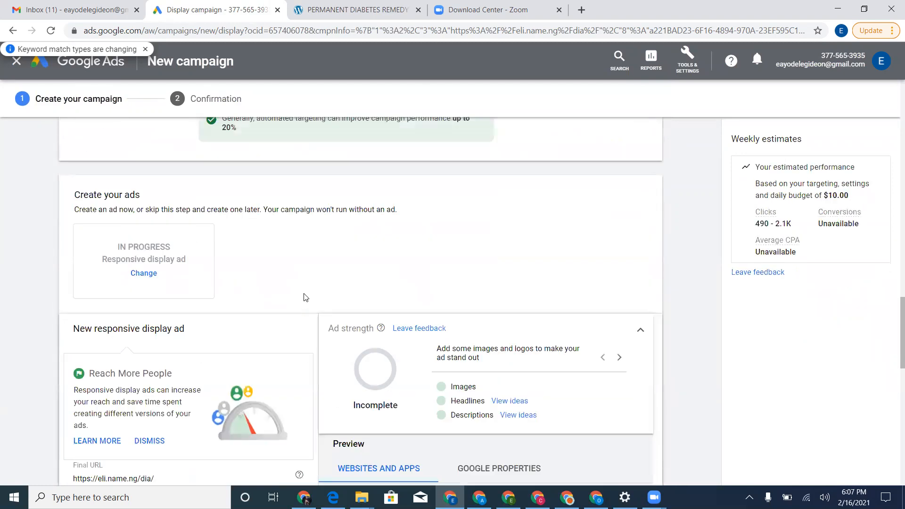
{"action": "scroll", "coordinate": [305, 297], "scroll_direction": "up", "scroll_amount": 3}
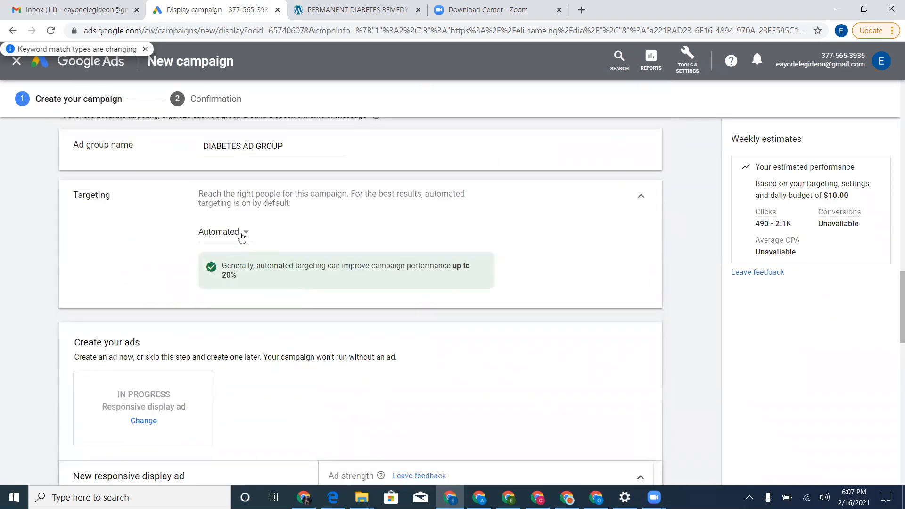
{"action": "scroll", "coordinate": [283, 304], "scroll_direction": "down", "scroll_amount": 3}
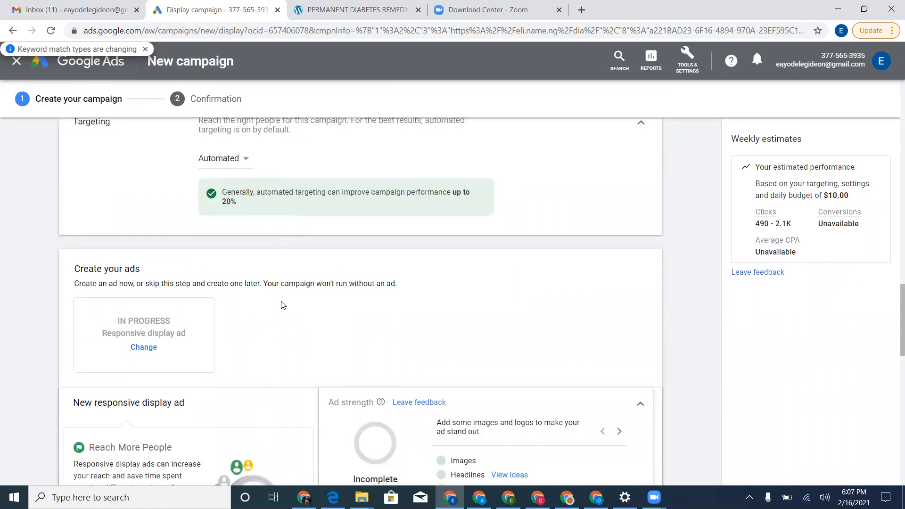
{"action": "scroll", "coordinate": [282, 304], "scroll_direction": "down", "scroll_amount": 3}
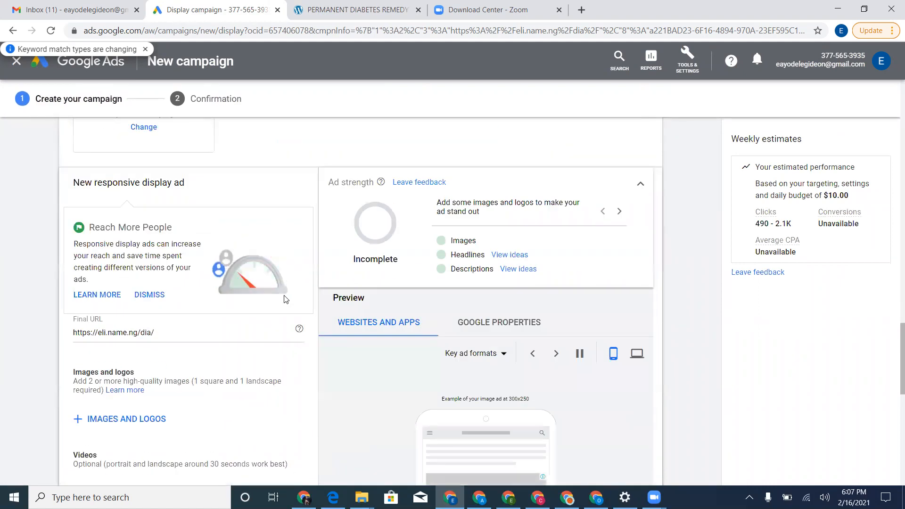
{"action": "scroll", "coordinate": [284, 302], "scroll_direction": "up", "scroll_amount": 5}
{"action": "scroll", "coordinate": [285, 299], "scroll_direction": "up", "scroll_amount": 2}
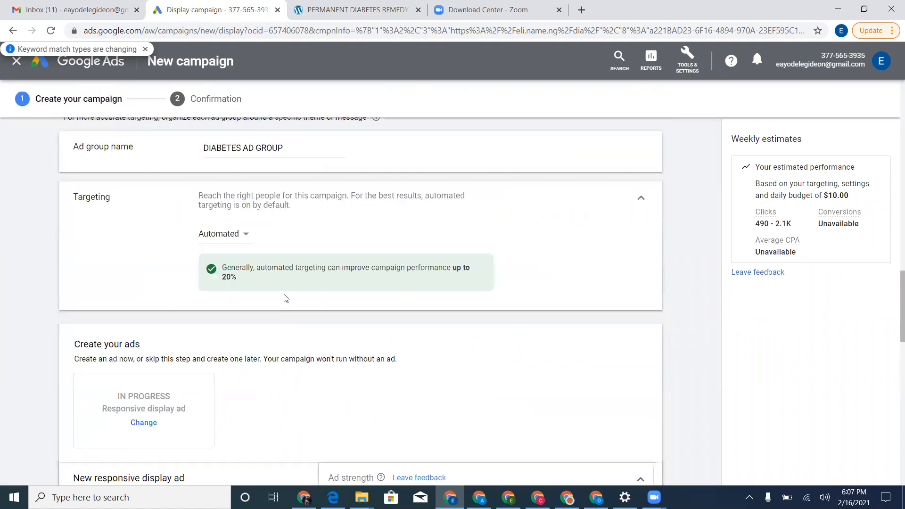
{"action": "left_click", "coordinate": [229, 238]}
{"action": "left_click", "coordinate": [245, 265]}
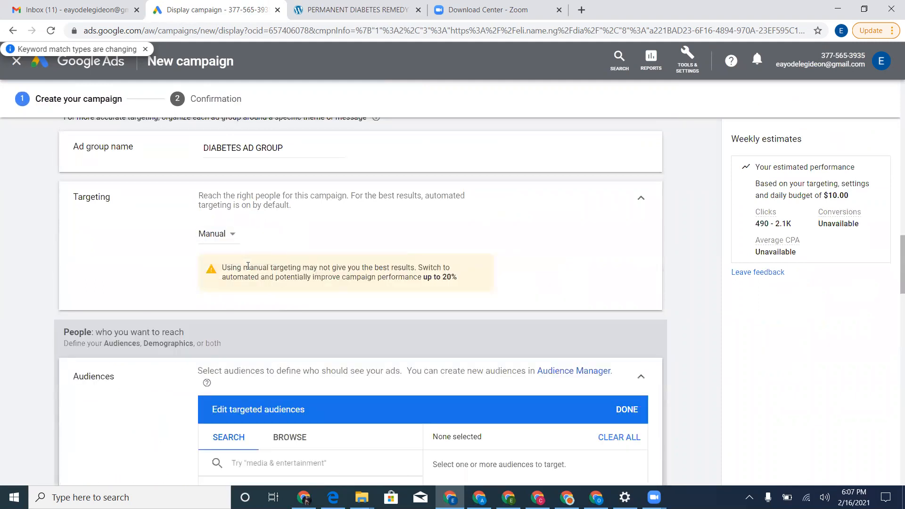
Look over the audience options under manual targeting and open the ad group's demographics for editing.
{"action": "scroll", "coordinate": [251, 257], "scroll_direction": "down", "scroll_amount": 2}
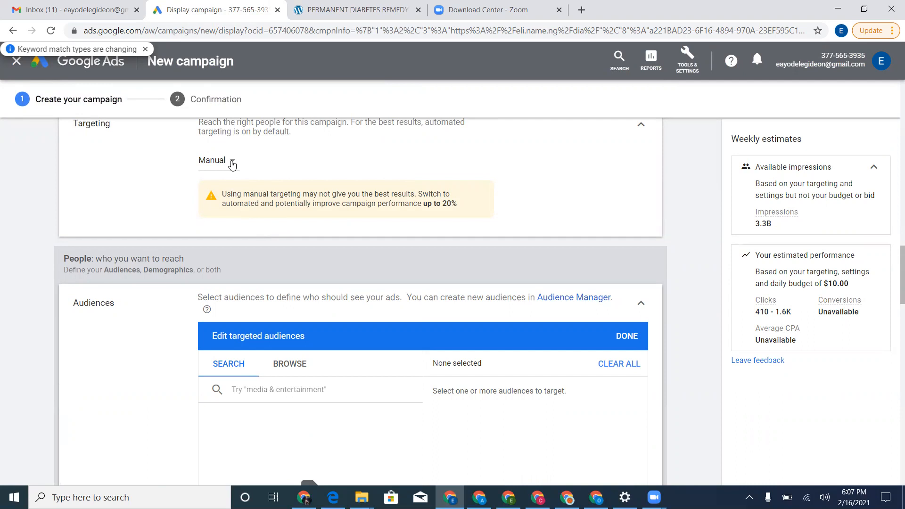
{"action": "scroll", "coordinate": [238, 172], "scroll_direction": "down", "scroll_amount": 4}
{"action": "scroll", "coordinate": [247, 180], "scroll_direction": "up", "scroll_amount": 2}
{"action": "scroll", "coordinate": [248, 180], "scroll_direction": "down", "scroll_amount": 2}
{"action": "scroll", "coordinate": [250, 185], "scroll_direction": "down", "scroll_amount": 2}
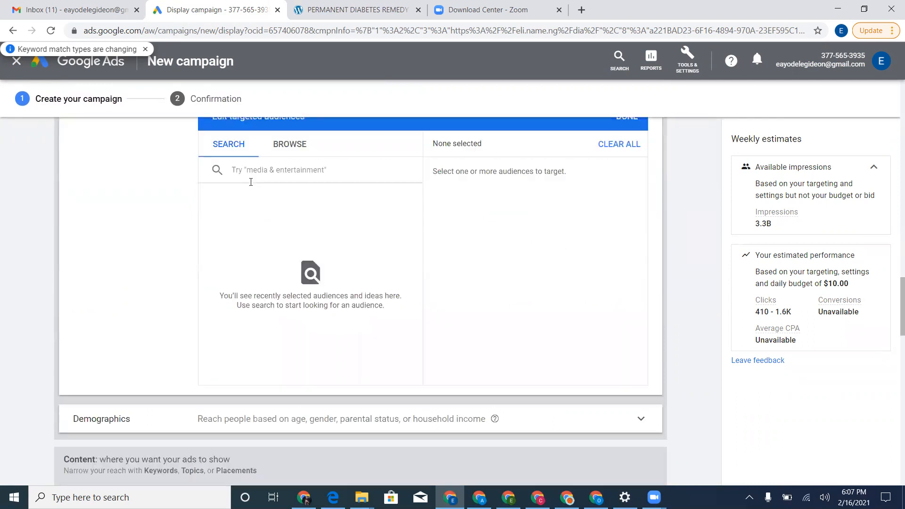
{"action": "scroll", "coordinate": [250, 182], "scroll_direction": "up", "scroll_amount": 6}
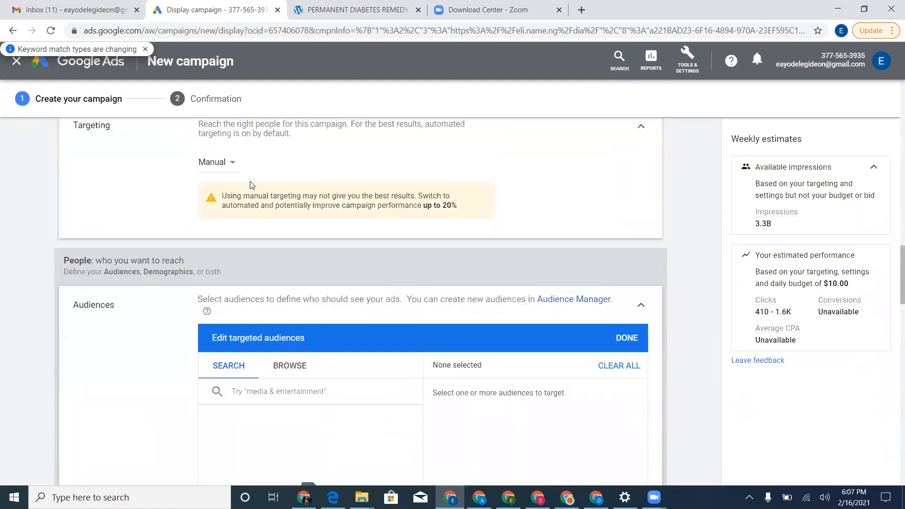
{"action": "scroll", "coordinate": [254, 190], "scroll_direction": "down", "scroll_amount": 4}
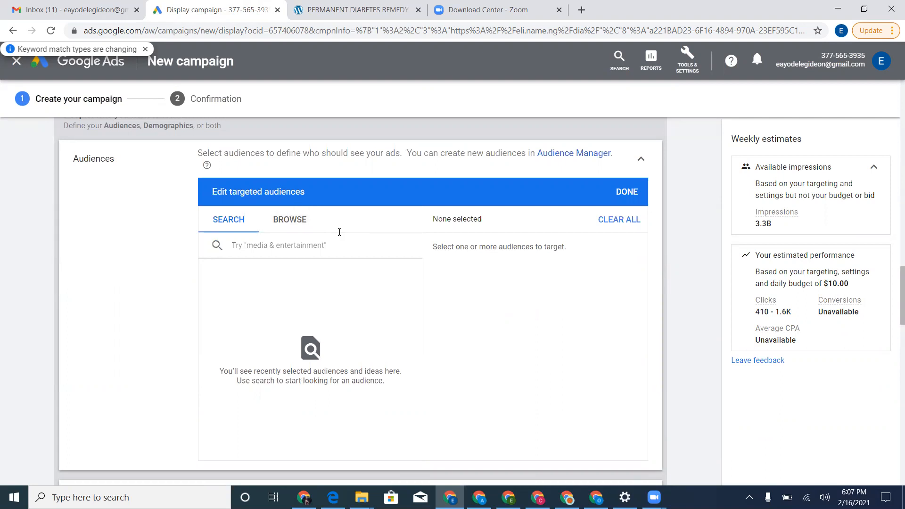
{"action": "scroll", "coordinate": [340, 231], "scroll_direction": "down", "scroll_amount": 8}
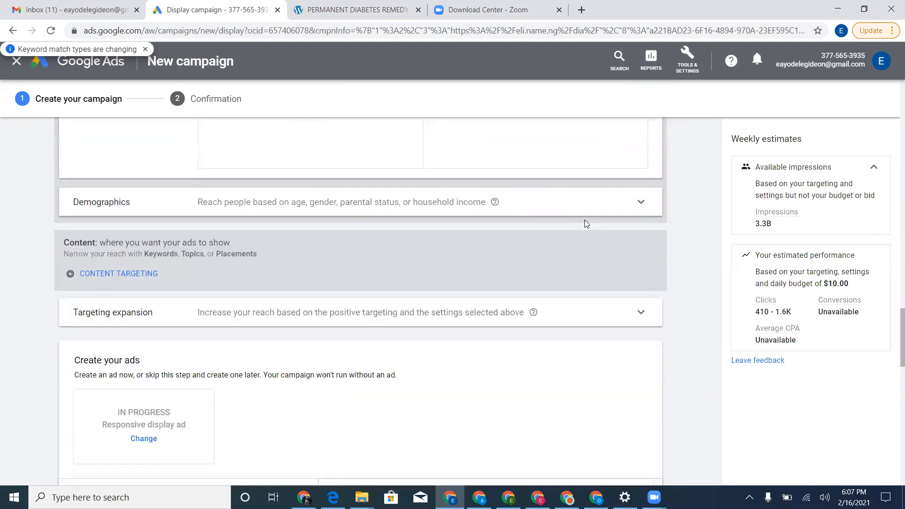
{"action": "left_click", "coordinate": [641, 204]}
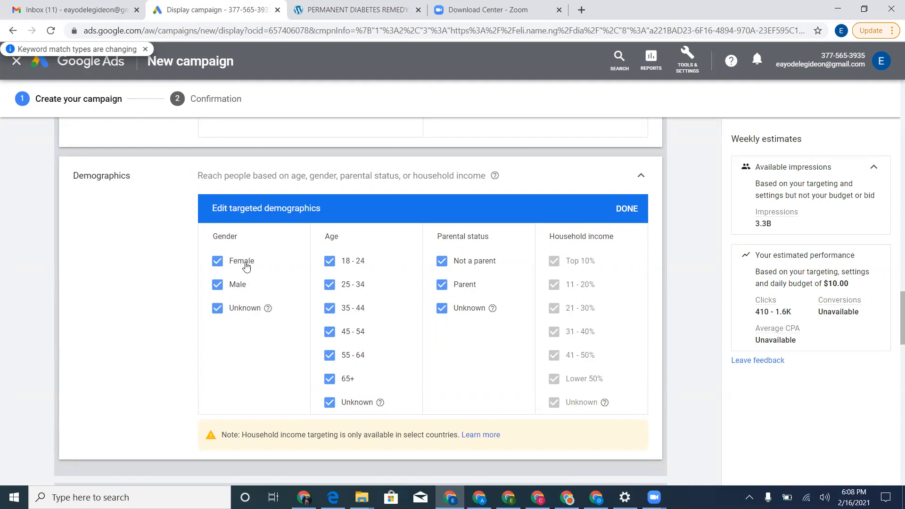
Try limiting the gender targeting to female only and to male only, and restore all three gender options.
{"action": "left_click", "coordinate": [241, 285]}
{"action": "left_click", "coordinate": [245, 309]}
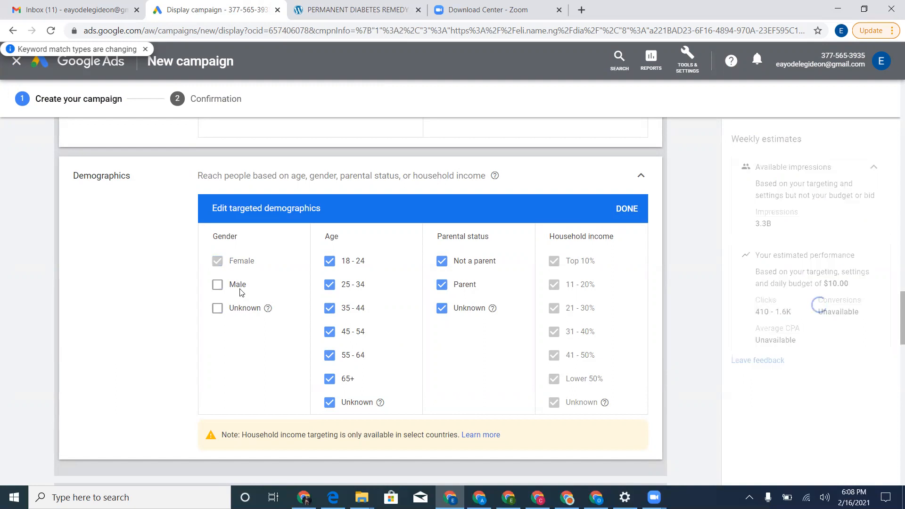
{"action": "left_click", "coordinate": [238, 284]}
{"action": "left_click", "coordinate": [238, 307]}
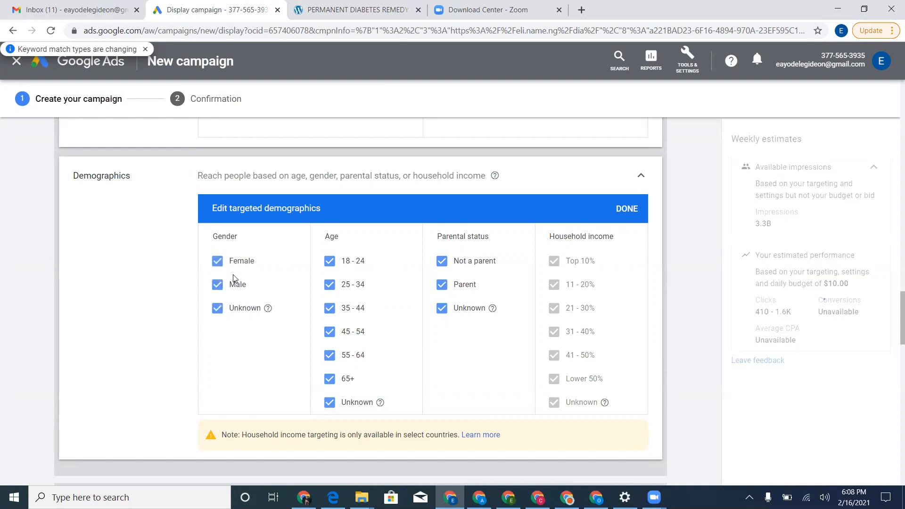
{"action": "left_click", "coordinate": [236, 264]}
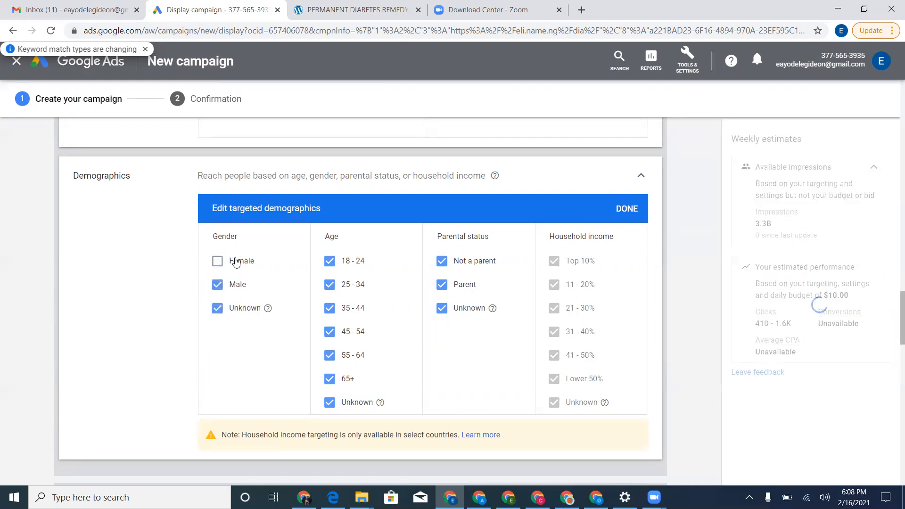
{"action": "left_click", "coordinate": [239, 308]}
{"action": "left_click", "coordinate": [239, 264]}
{"action": "left_click", "coordinate": [238, 308]}
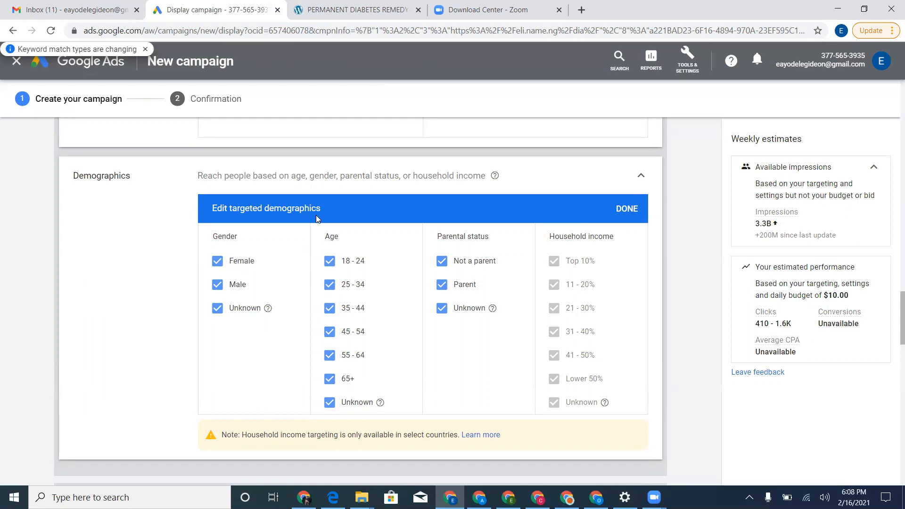
Limit the targeted ages to 35 - 44, 45 - 54 and 55 - 64 by excluding 18 - 24, 25 - 34, 65+ and Unknown.
{"action": "left_click", "coordinate": [329, 261]}
{"action": "left_click", "coordinate": [330, 284]}
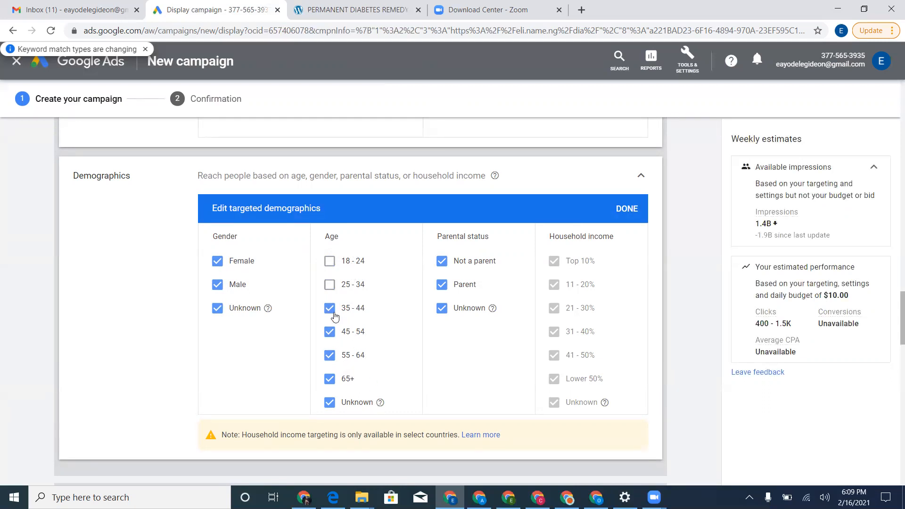
{"action": "left_click", "coordinate": [331, 380]}
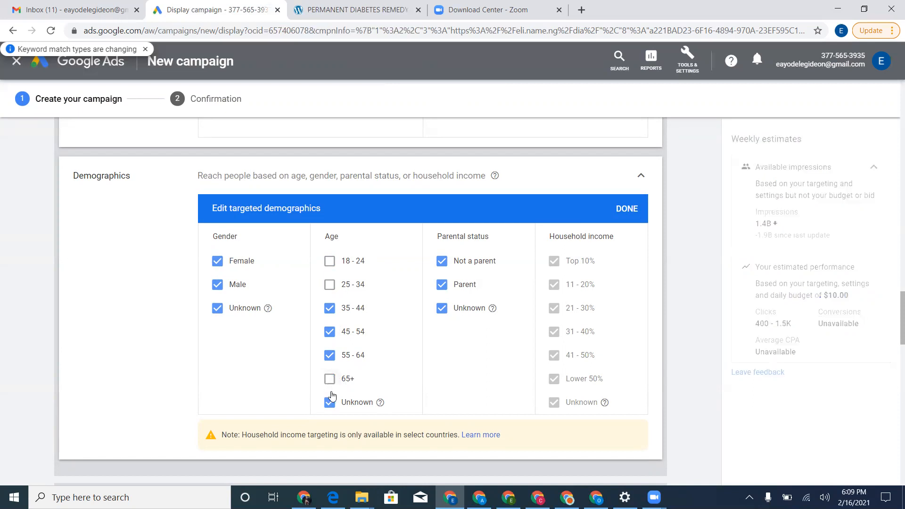
{"action": "left_click", "coordinate": [331, 403]}
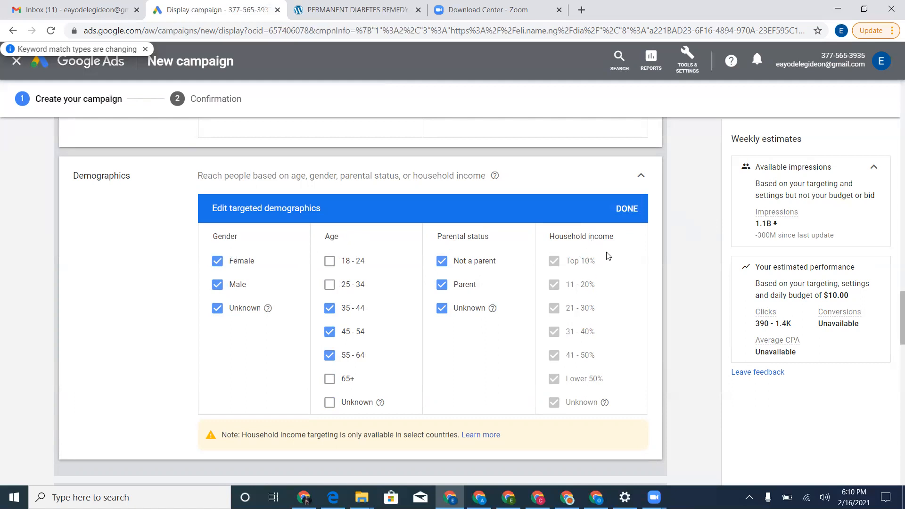
{"action": "scroll", "coordinate": [609, 260], "scroll_direction": "down", "scroll_amount": 2}
{"action": "scroll", "coordinate": [609, 271], "scroll_direction": "down", "scroll_amount": 2}
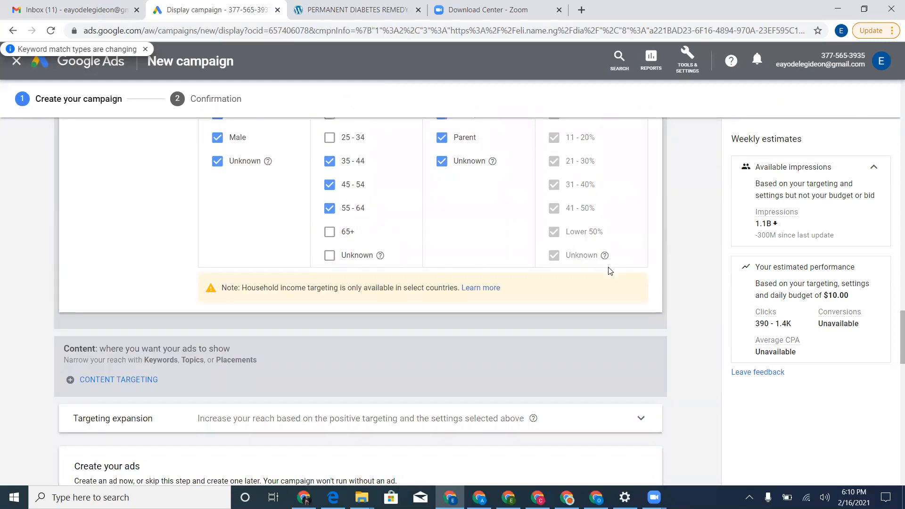
{"action": "scroll", "coordinate": [609, 270], "scroll_direction": "down", "scroll_amount": 2}
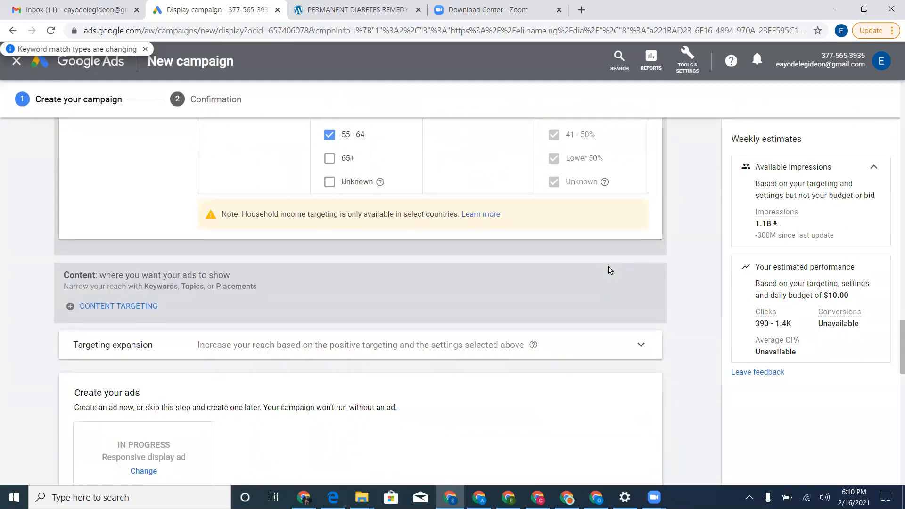
{"action": "scroll", "coordinate": [608, 267], "scroll_direction": "down", "scroll_amount": 6}
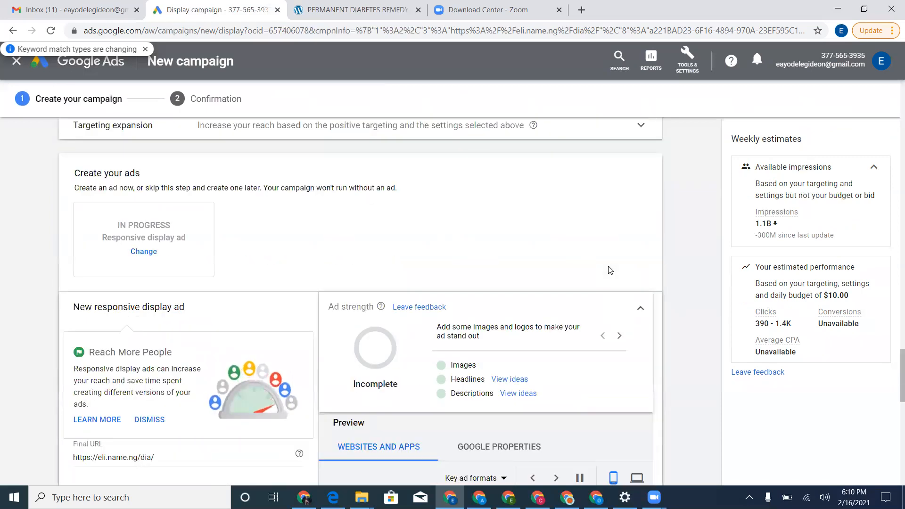
{"action": "scroll", "coordinate": [609, 270], "scroll_direction": "down", "scroll_amount": 6}
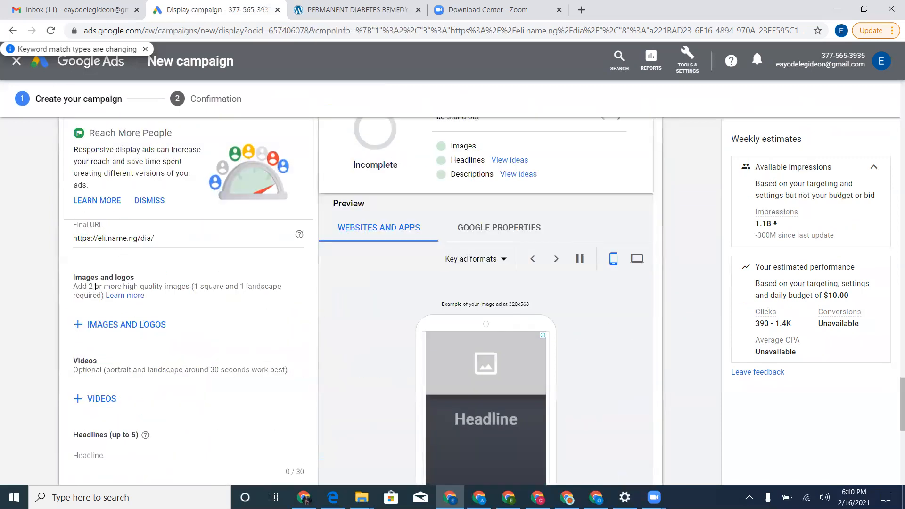
{"action": "left_click", "coordinate": [172, 238]}
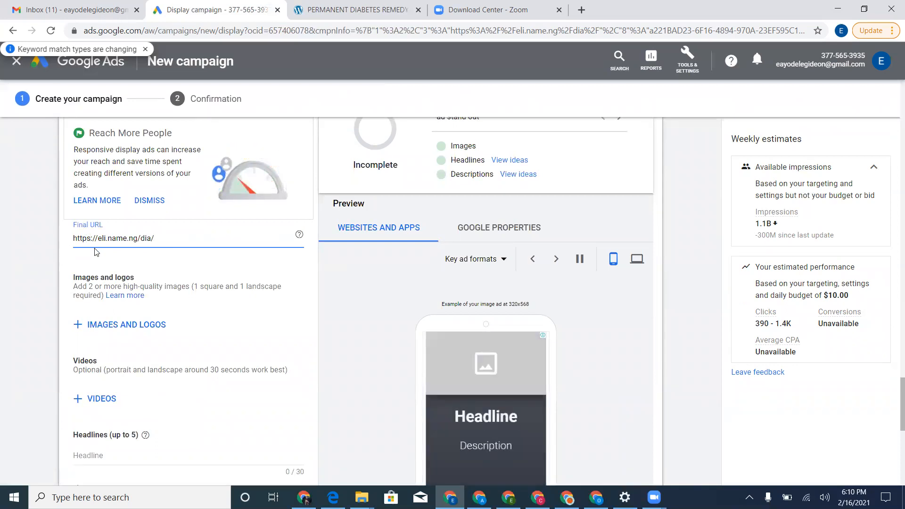
{"action": "key", "text": "BackSpace"}
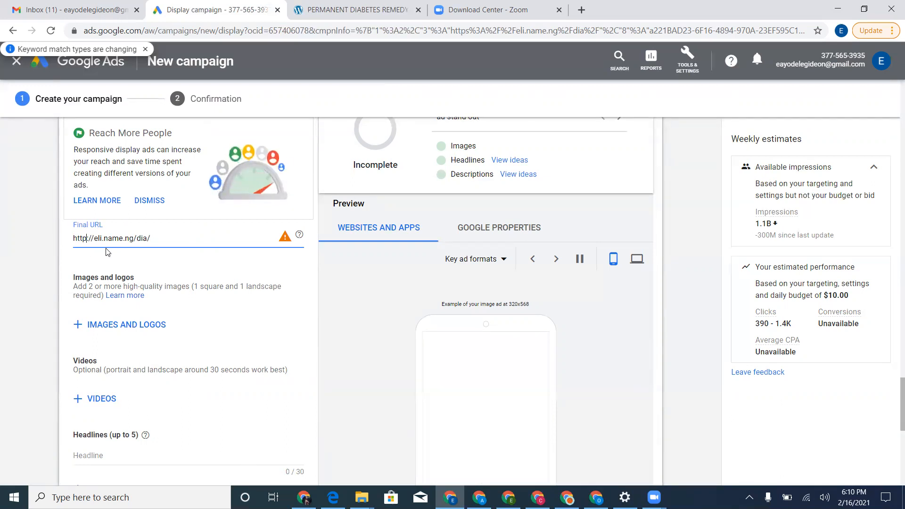
{"action": "type", "text": ":"}
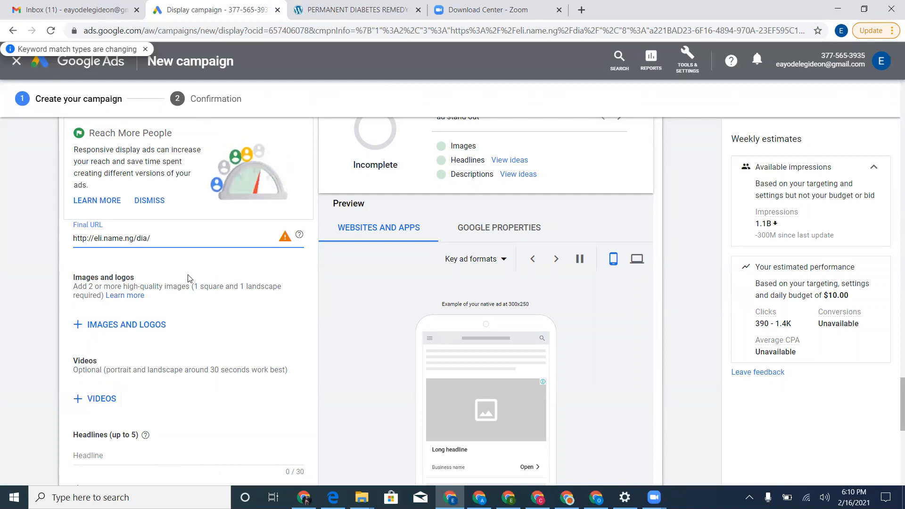
Start adding images and logos to the ad and show the stock images suggested for the website.
{"action": "left_click", "coordinate": [153, 333]}
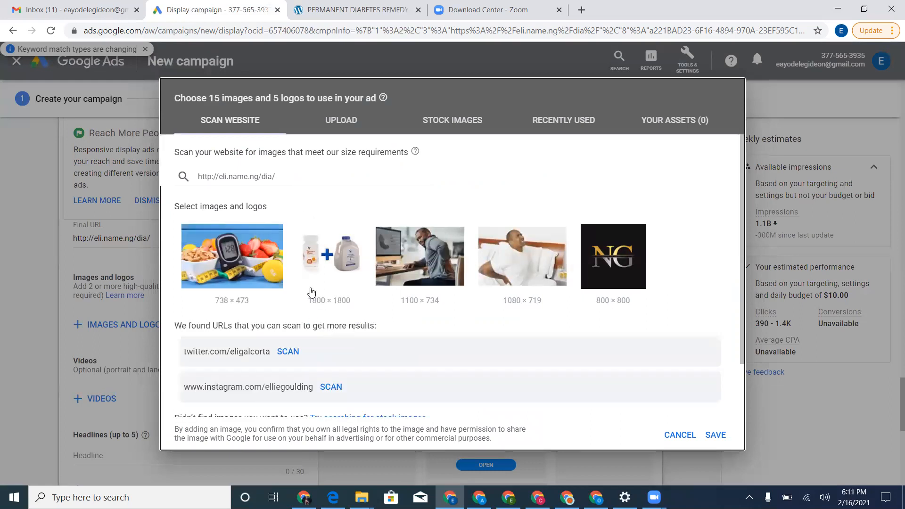
{"action": "scroll", "coordinate": [313, 289], "scroll_direction": "down", "scroll_amount": 2}
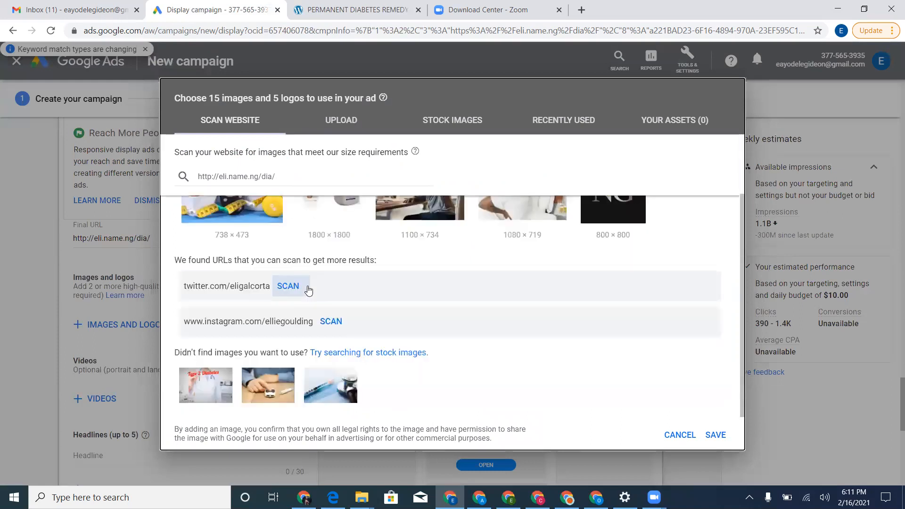
{"action": "left_click", "coordinate": [374, 354]}
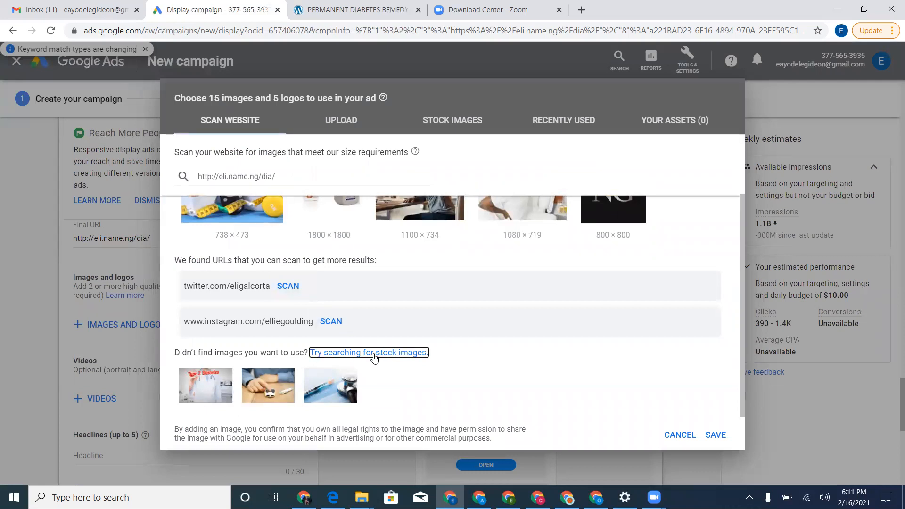
{"action": "mouse_move", "coordinate": [375, 358]}
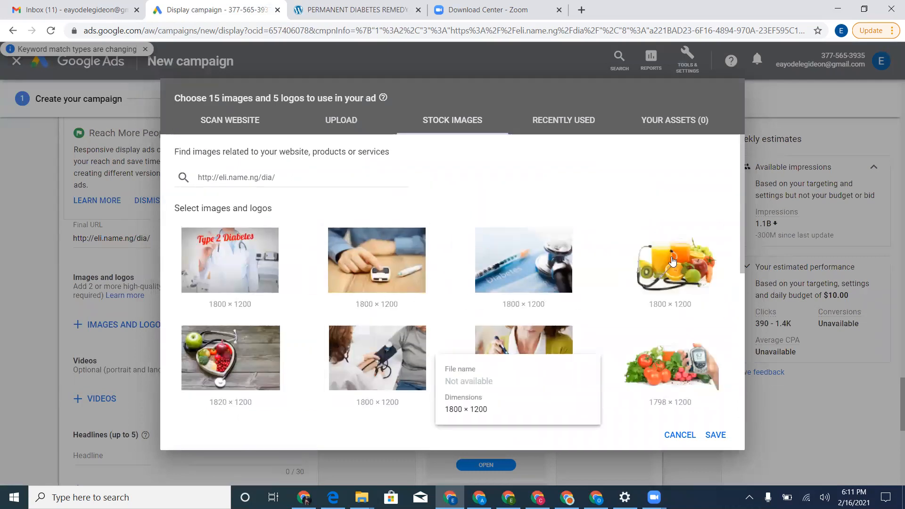
Browse the suggested stock images and choose the one of a person in blue scrubs holding a red DIABETES sign.
{"action": "scroll", "coordinate": [590, 293], "scroll_direction": "down", "scroll_amount": 3}
{"action": "scroll", "coordinate": [587, 294], "scroll_direction": "down", "scroll_amount": 3}
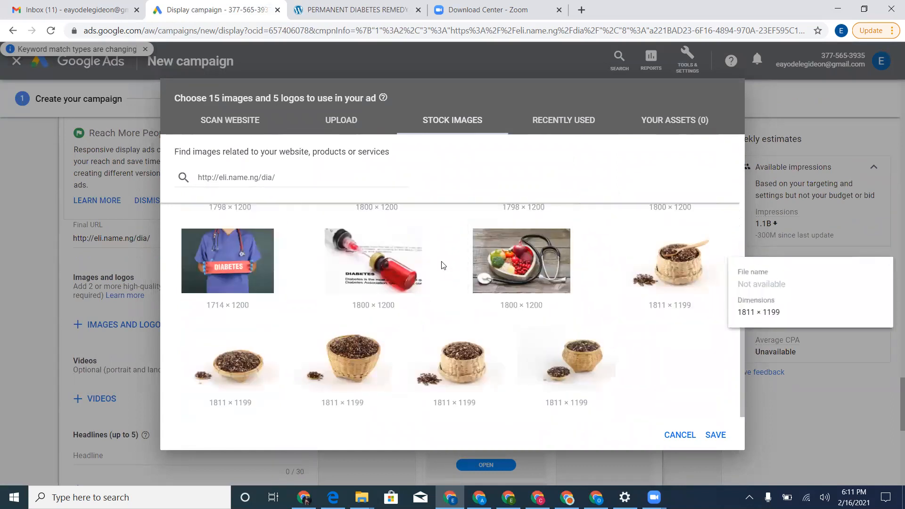
{"action": "scroll", "coordinate": [397, 270], "scroll_direction": "up", "scroll_amount": 3}
{"action": "scroll", "coordinate": [397, 270], "scroll_direction": "down", "scroll_amount": 3}
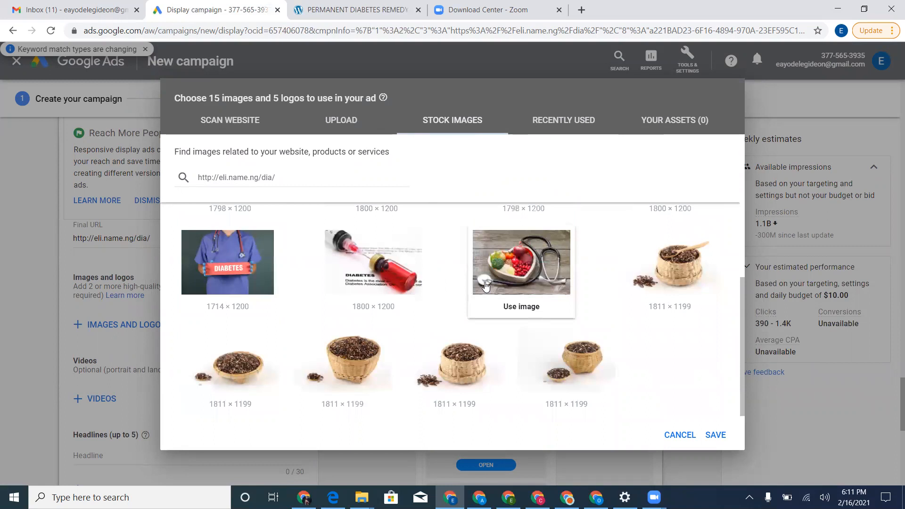
{"action": "scroll", "coordinate": [642, 282], "scroll_direction": "up", "scroll_amount": 3}
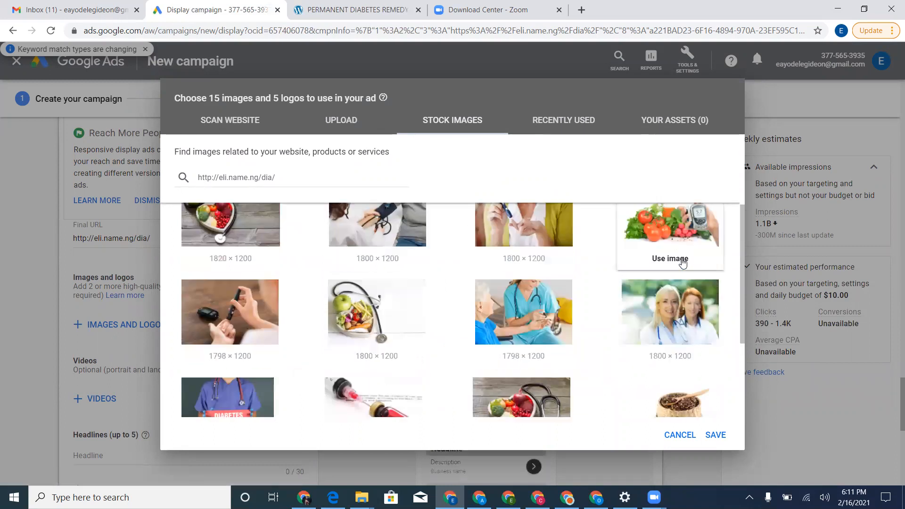
{"action": "scroll", "coordinate": [452, 311], "scroll_direction": "down", "scroll_amount": 2}
{"action": "left_click", "coordinate": [242, 339]}
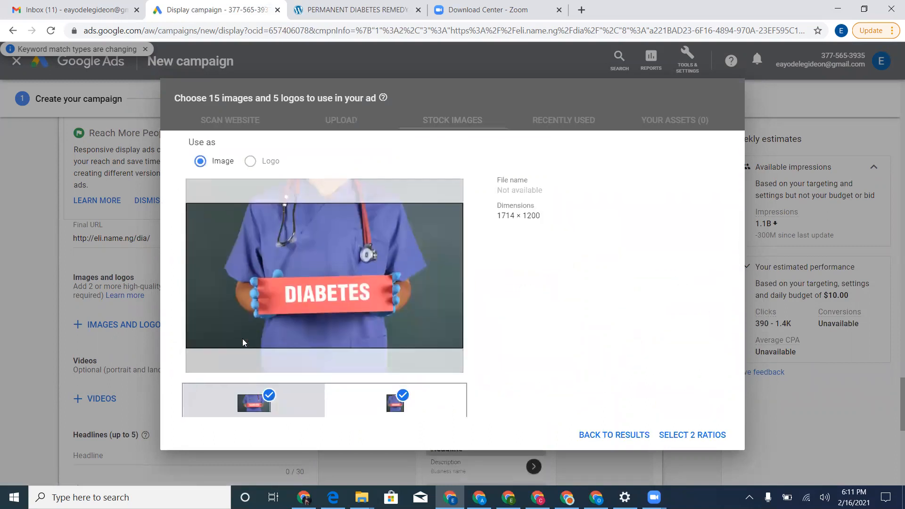
Adjust the DIABETES sign photo's 1.91:1 crop, check its 1:1 crop, and add both ratios to the ad.
{"action": "left_click", "coordinate": [344, 408]}
{"action": "left_click", "coordinate": [216, 402]}
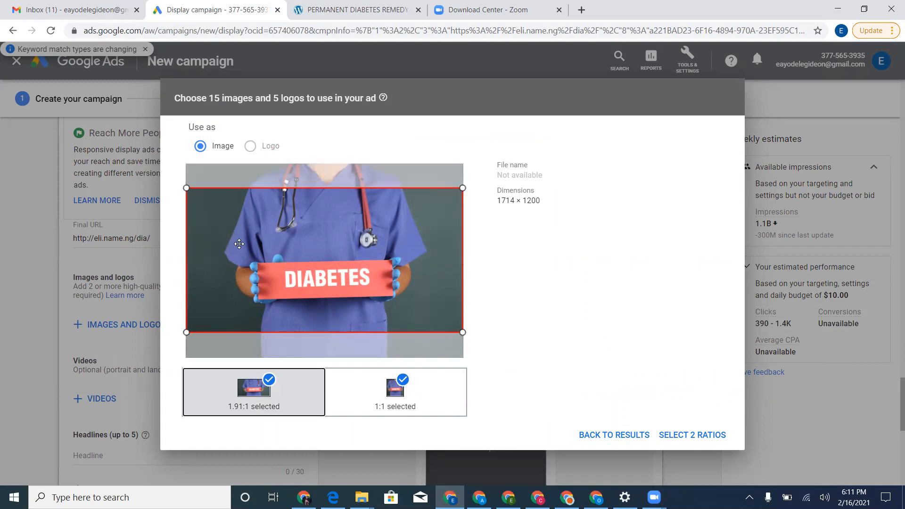
{"action": "left_click_drag", "start_coordinate": [238, 244], "coordinate": [238, 240]}
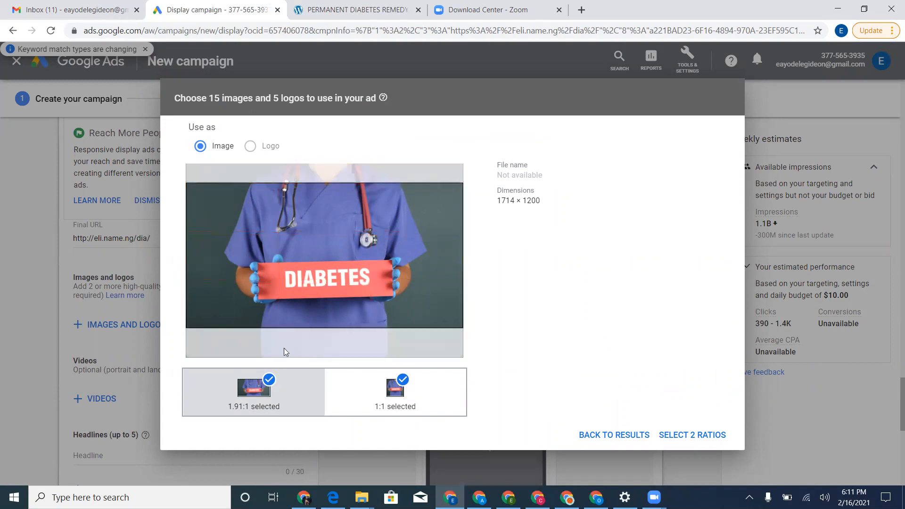
{"action": "left_click_drag", "start_coordinate": [300, 307], "coordinate": [301, 282]}
{"action": "left_click", "coordinate": [352, 400]}
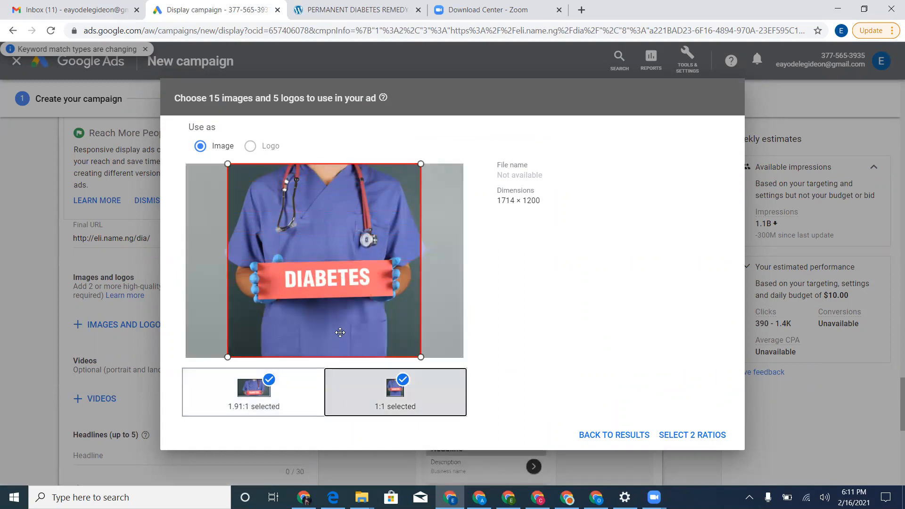
{"action": "left_click_drag", "start_coordinate": [339, 329], "coordinate": [337, 329]}
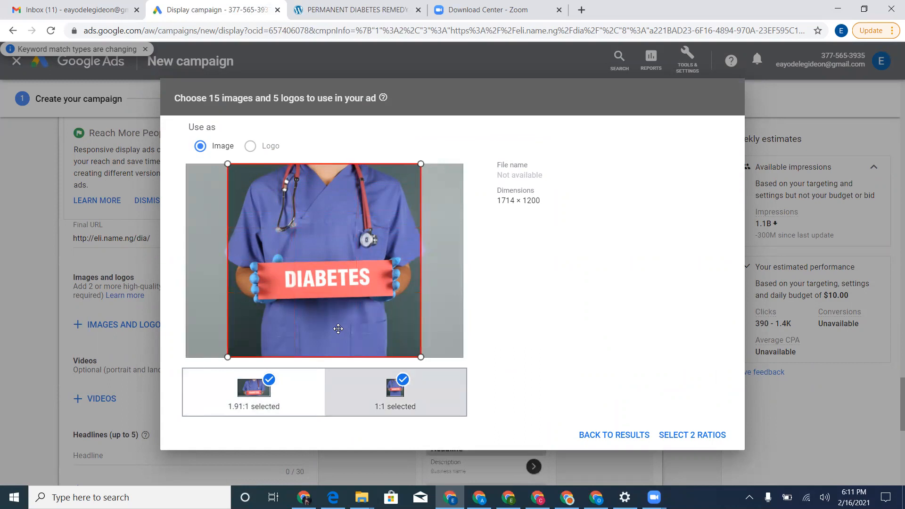
{"action": "left_click", "coordinate": [703, 435]}
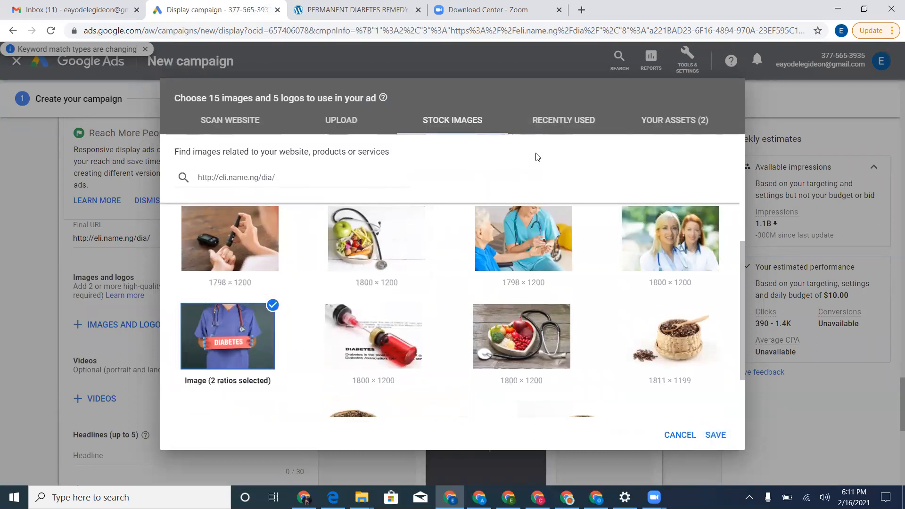
Review the assets selected for the ad and the images found by scanning the website.
{"action": "left_click", "coordinate": [669, 123]}
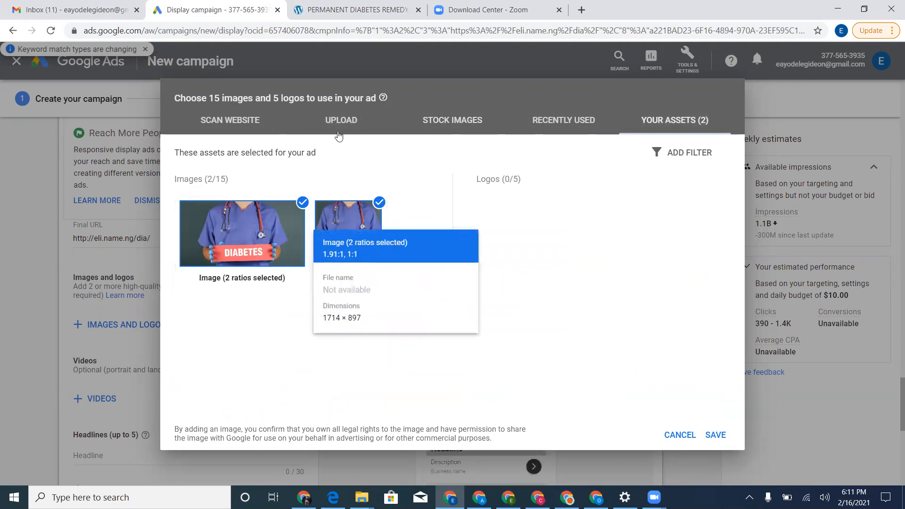
{"action": "left_click", "coordinate": [230, 120]}
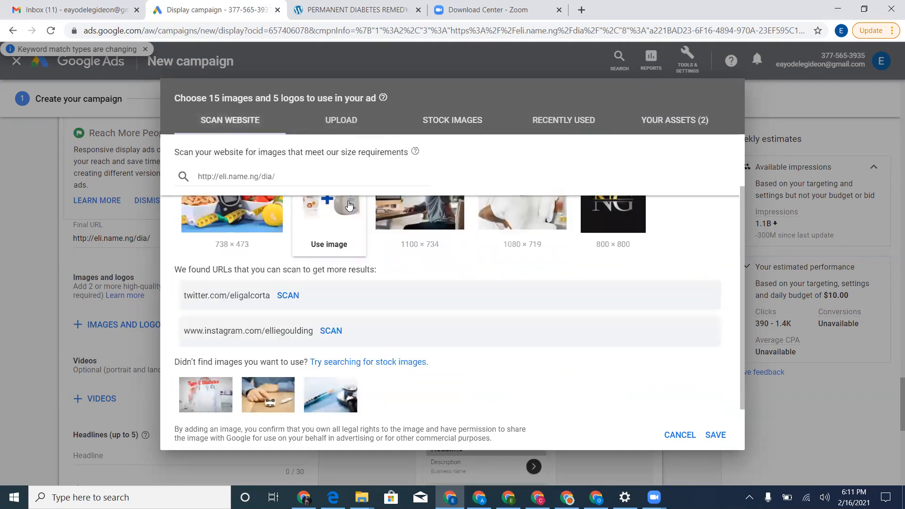
{"action": "scroll", "coordinate": [351, 212], "scroll_direction": "up", "scroll_amount": 1}
{"action": "scroll", "coordinate": [424, 274], "scroll_direction": "down", "scroll_amount": 1}
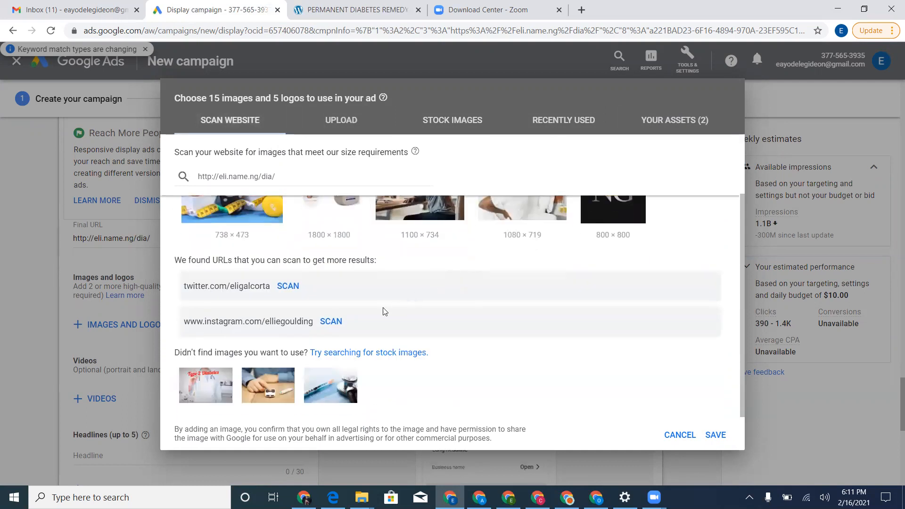
Return to the stock images and preview the photo of a hand on a glucose meter without adding it.
{"action": "left_click", "coordinate": [361, 352]}
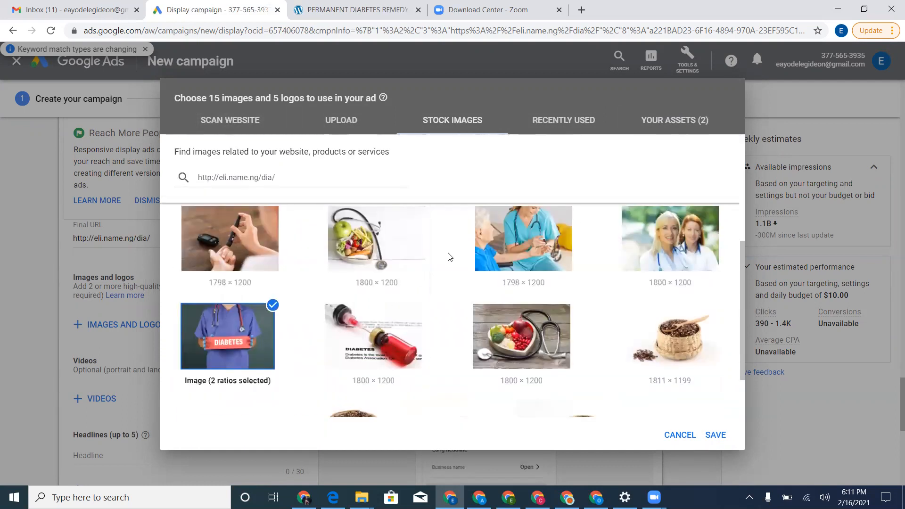
{"action": "scroll", "coordinate": [450, 257], "scroll_direction": "down", "scroll_amount": 2}
{"action": "mouse_move", "coordinate": [487, 246]}
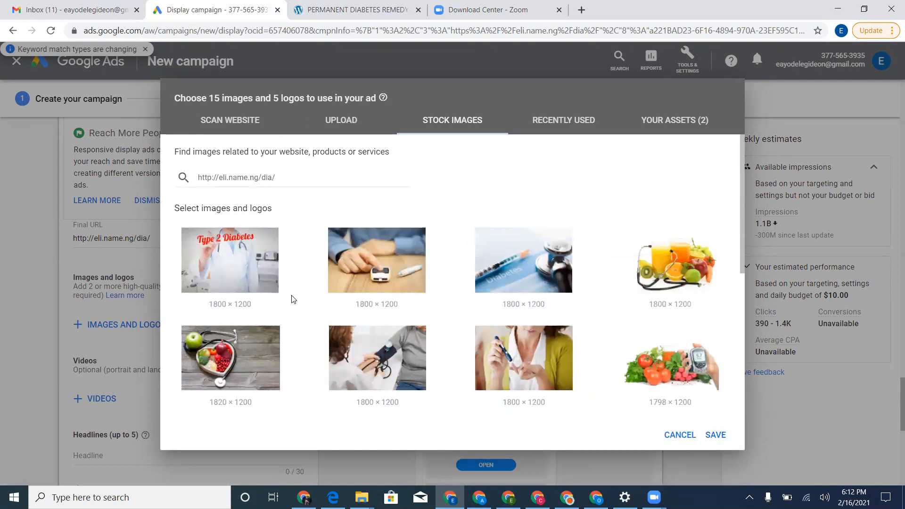
{"action": "left_click", "coordinate": [376, 266]}
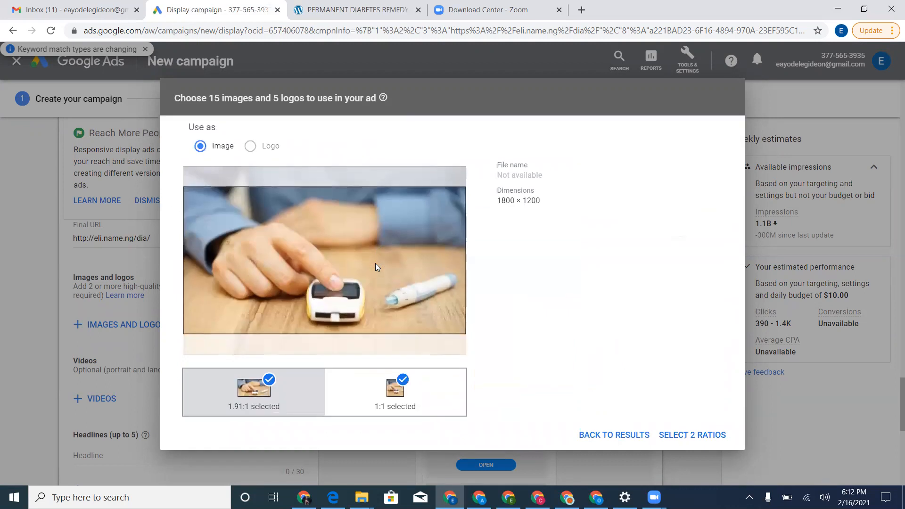
{"action": "left_click", "coordinate": [631, 435]}
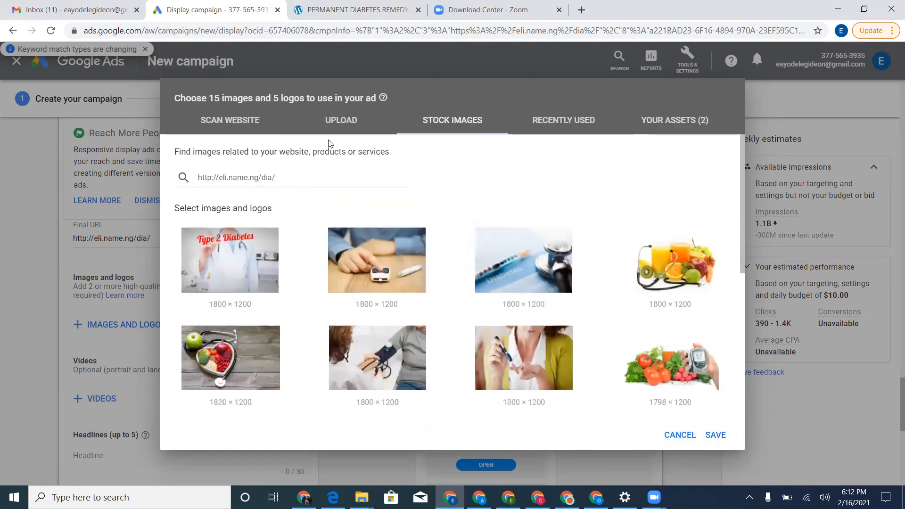
Upload all the images from the Diabetes folder inside the desktop's FLP USER folder.
{"action": "left_click", "coordinate": [340, 121]}
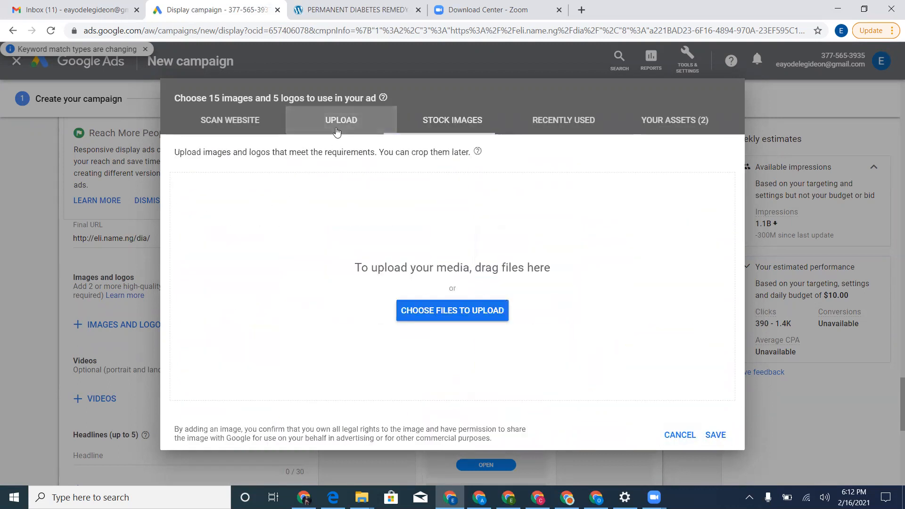
{"action": "left_click", "coordinate": [469, 308]}
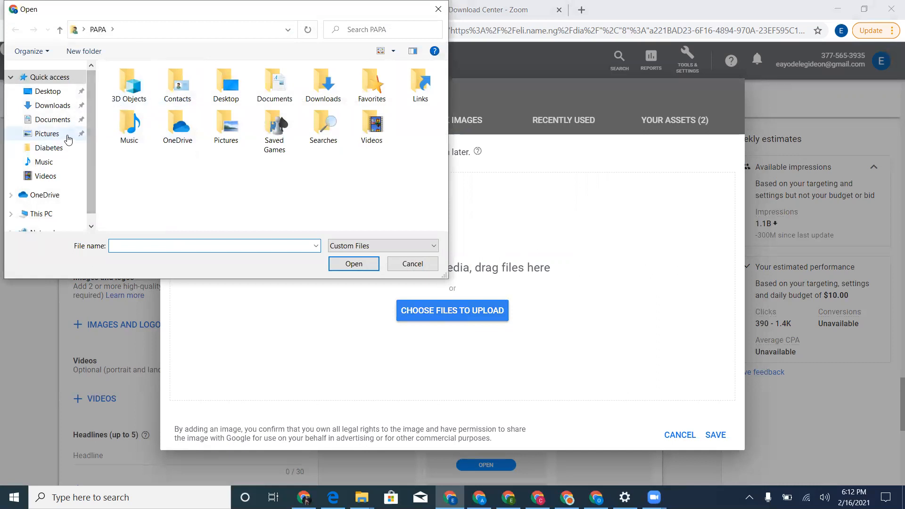
{"action": "left_click", "coordinate": [45, 91]}
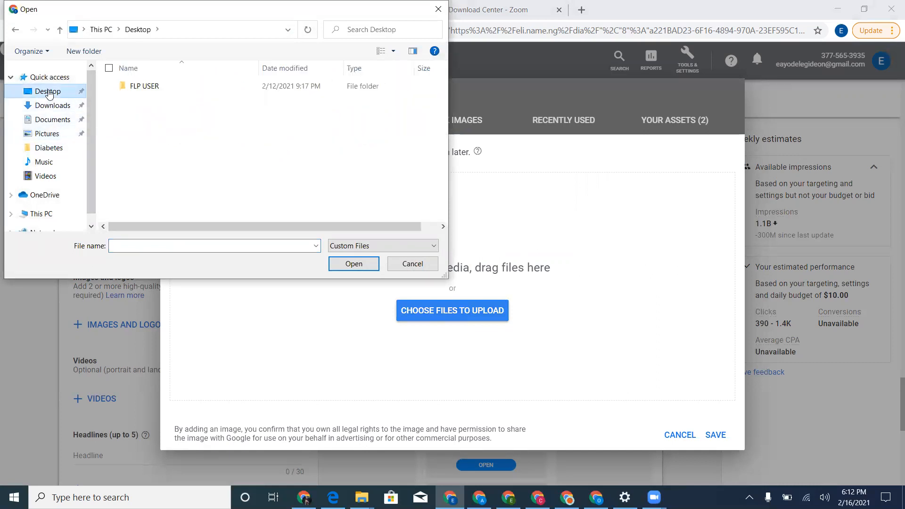
{"action": "double_click", "coordinate": [137, 86]}
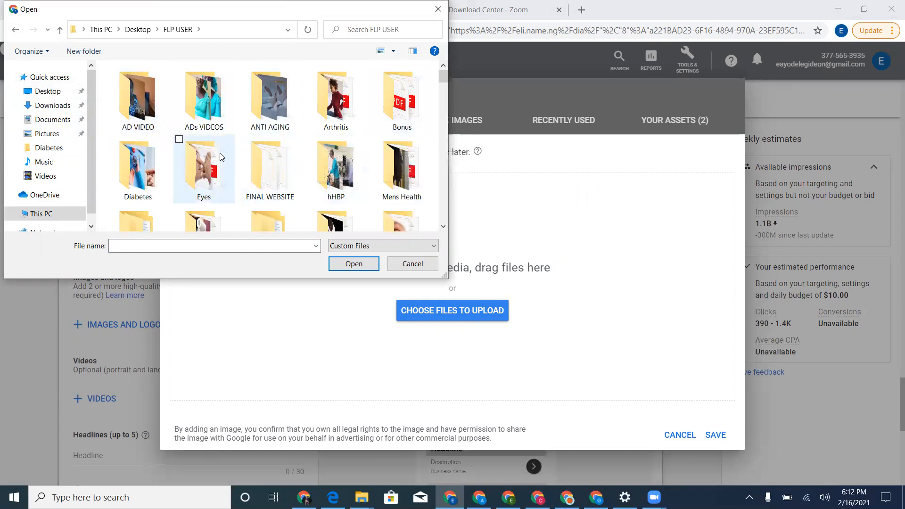
{"action": "left_click", "coordinate": [150, 169]}
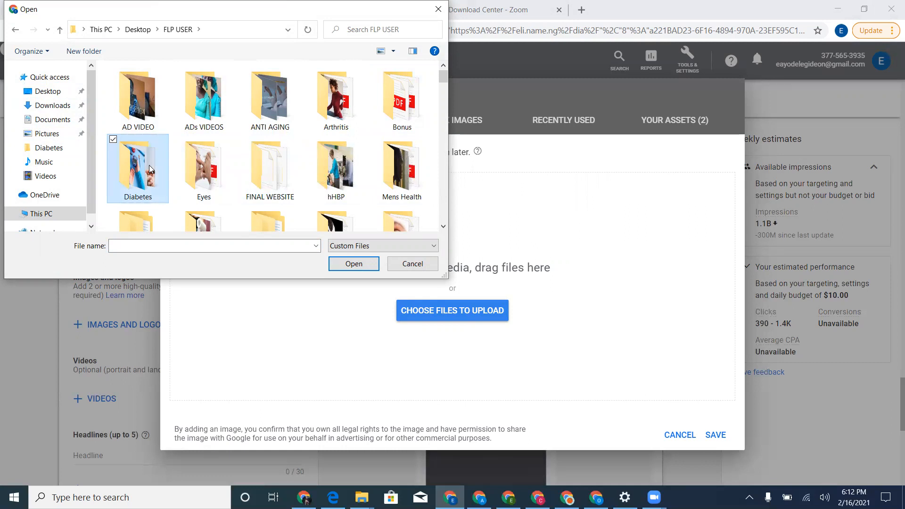
{"action": "double_click", "coordinate": [150, 169]}
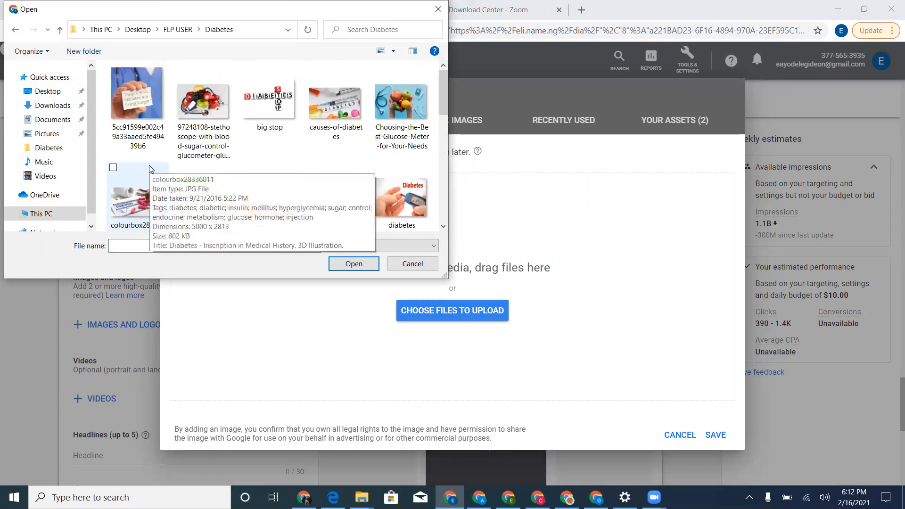
{"action": "key", "text": "ctrl+a"}
{"action": "scroll", "coordinate": [149, 165], "scroll_direction": "down", "scroll_amount": 5}
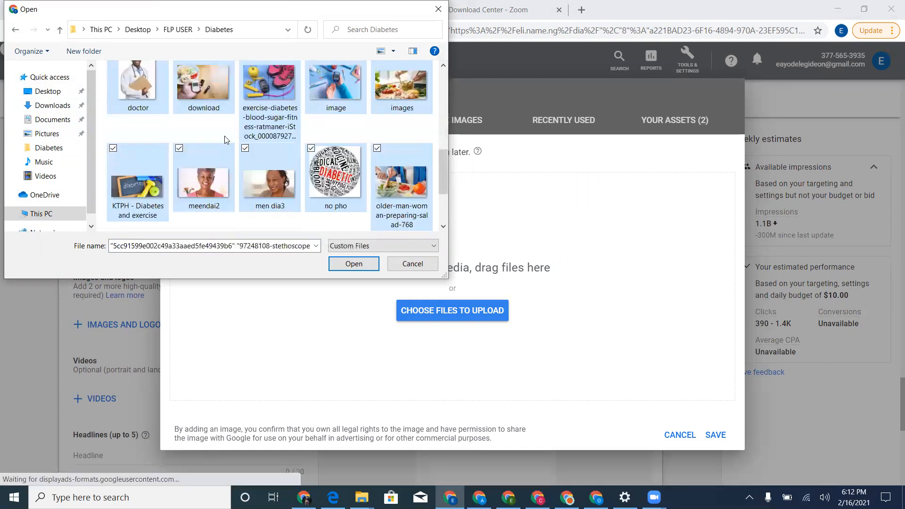
{"action": "left_click", "coordinate": [344, 267]}
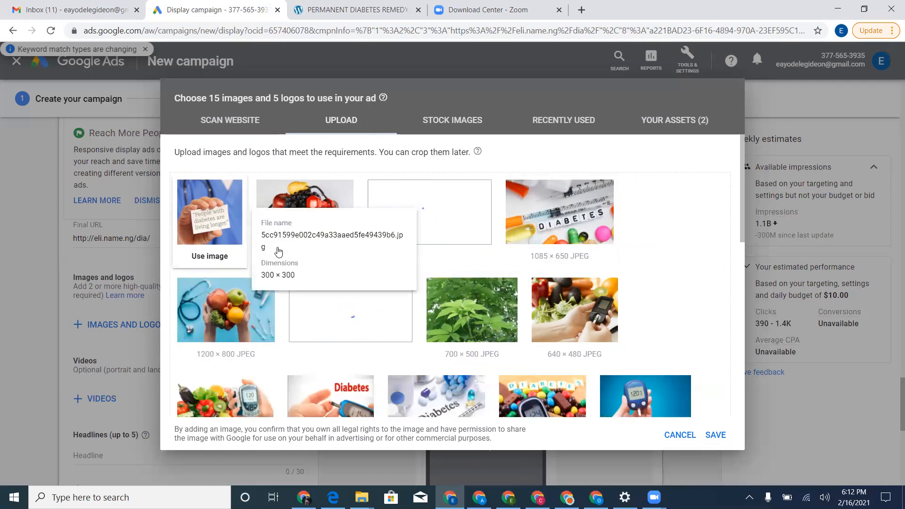
Add the uploaded "People with diabetes are living longer" picture to the ad as an image in the 1:1 ratio.
{"action": "left_click", "coordinate": [204, 211]}
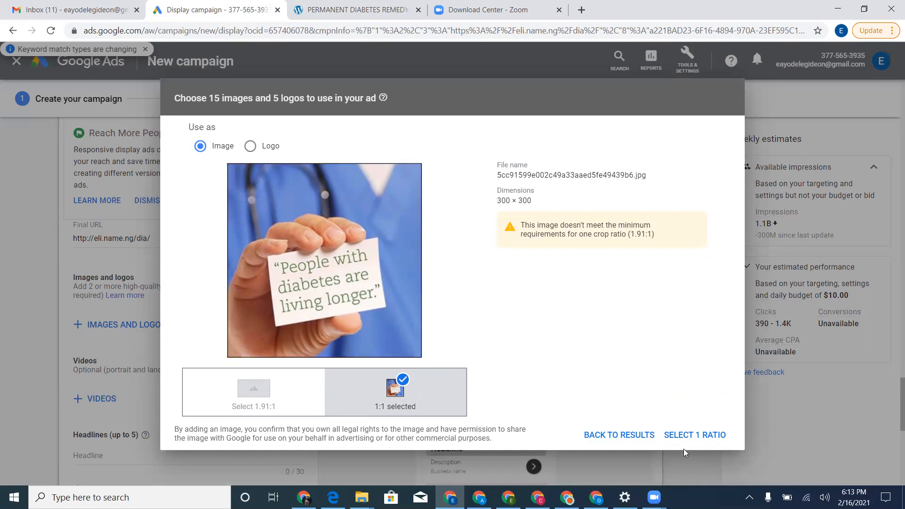
{"action": "left_click", "coordinate": [694, 436]}
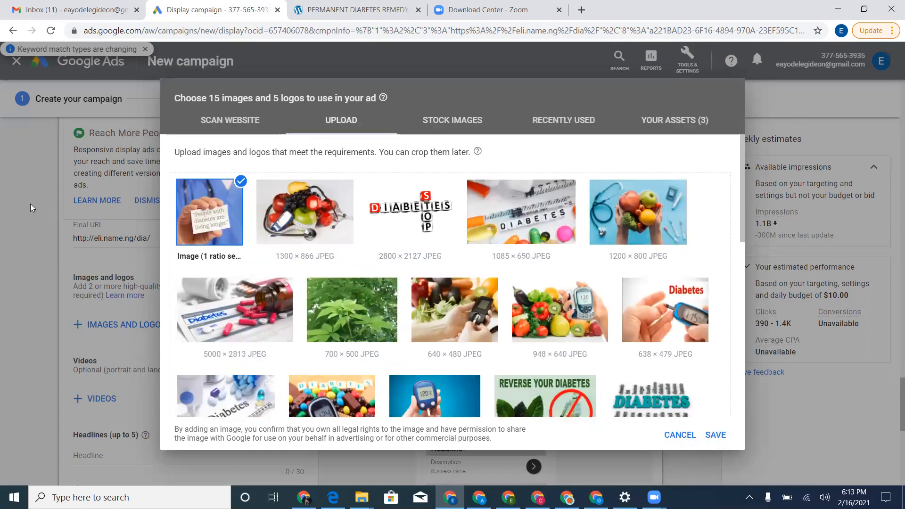
{"action": "mouse_move", "coordinate": [237, 185]}
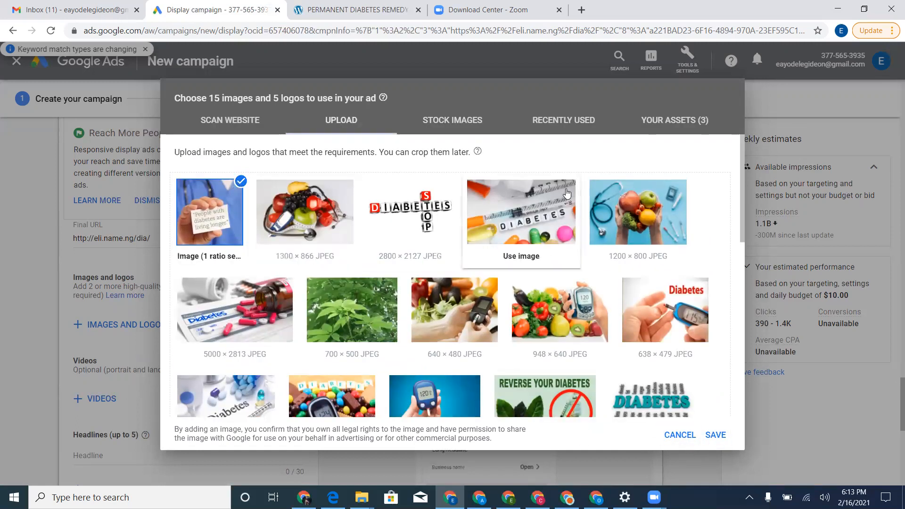
Add causes-of-diabetes.jfif to the ad in the 1.91:1 ratio only, deselecting 1:1 and repositioning the wide crop.
{"action": "left_click", "coordinate": [487, 223]}
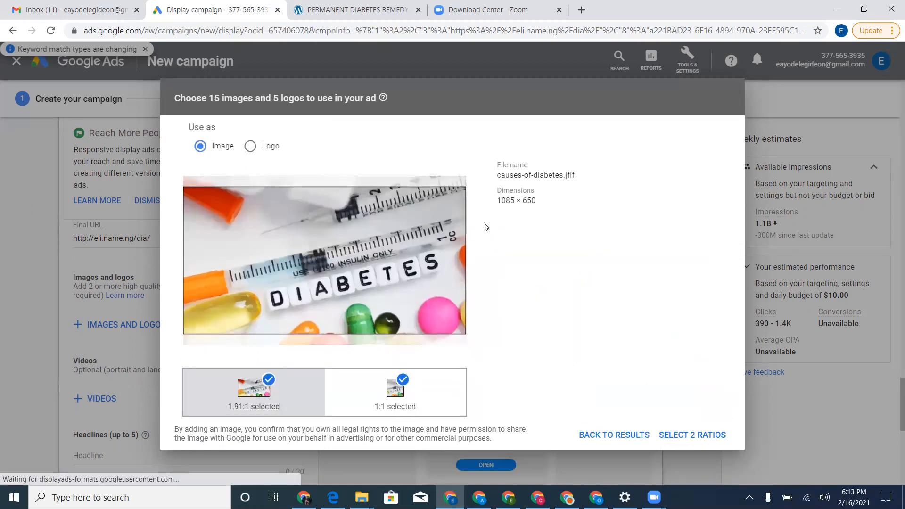
{"action": "left_click", "coordinate": [366, 384]}
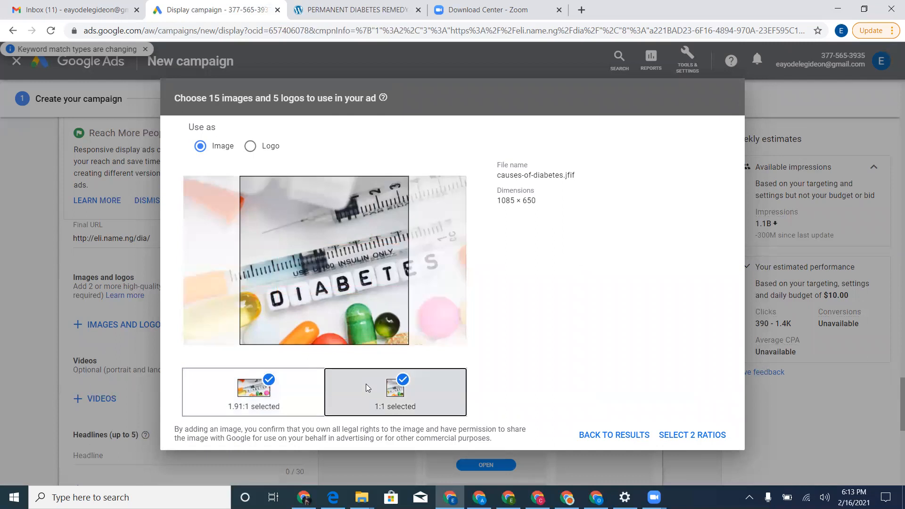
{"action": "left_click_drag", "start_coordinate": [320, 315], "coordinate": [345, 315]}
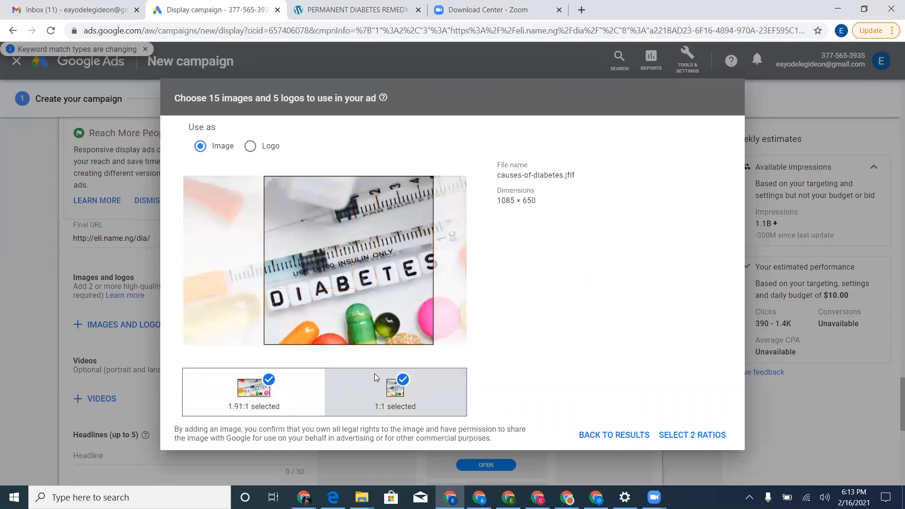
{"action": "left_click", "coordinate": [402, 380]}
{"action": "left_click", "coordinate": [311, 390]}
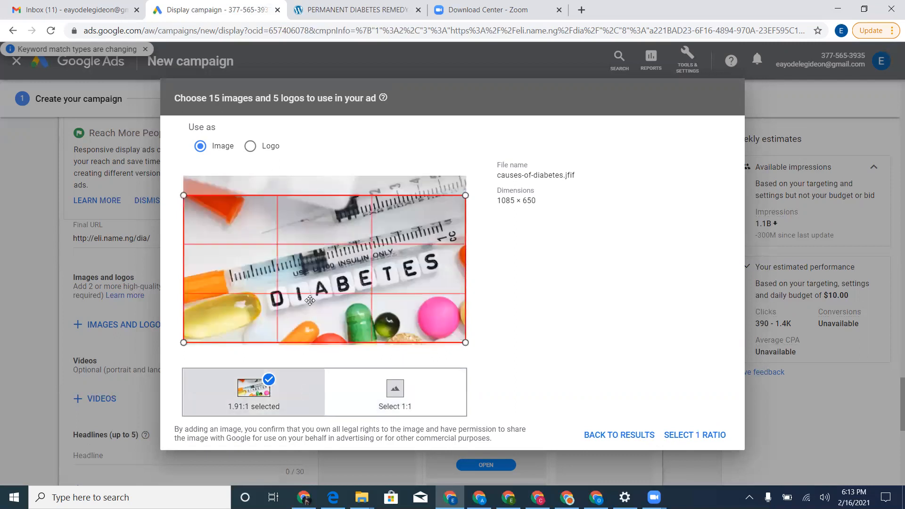
{"action": "mouse_move", "coordinate": [312, 300]}
{"action": "left_mouse_down"}
{"action": "mouse_move", "coordinate": [324, 278]}
{"action": "mouse_move", "coordinate": [324, 292]}
{"action": "left_mouse_up"}
{"action": "left_click", "coordinate": [681, 435]}
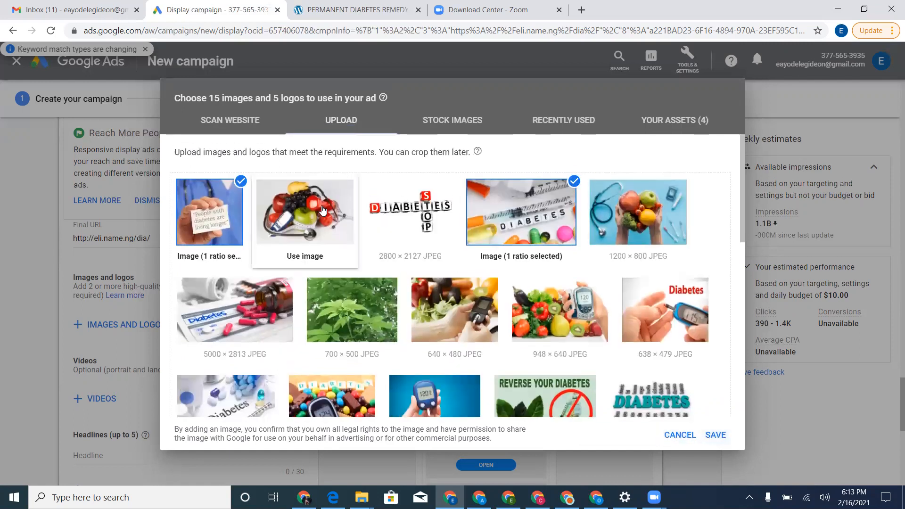
Add Choosing-the-Best-Glucose-Meter-for-Your-Needs.jpg to the ad as an image in the 1.91:1 ratio only, deselecting 1:1.
{"action": "left_click", "coordinate": [609, 202]}
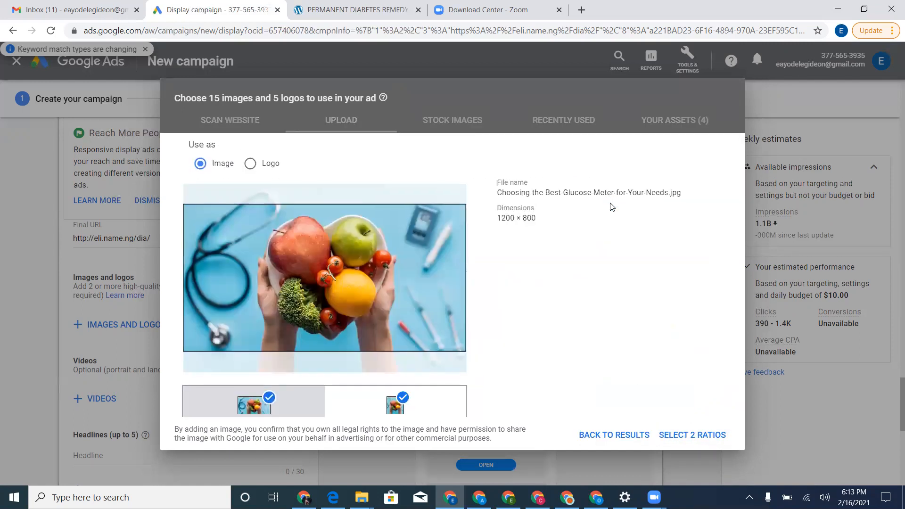
{"action": "left_click", "coordinate": [372, 403]}
{"action": "left_click_drag", "start_coordinate": [356, 323], "coordinate": [278, 340]}
{"action": "left_click", "coordinate": [406, 380]}
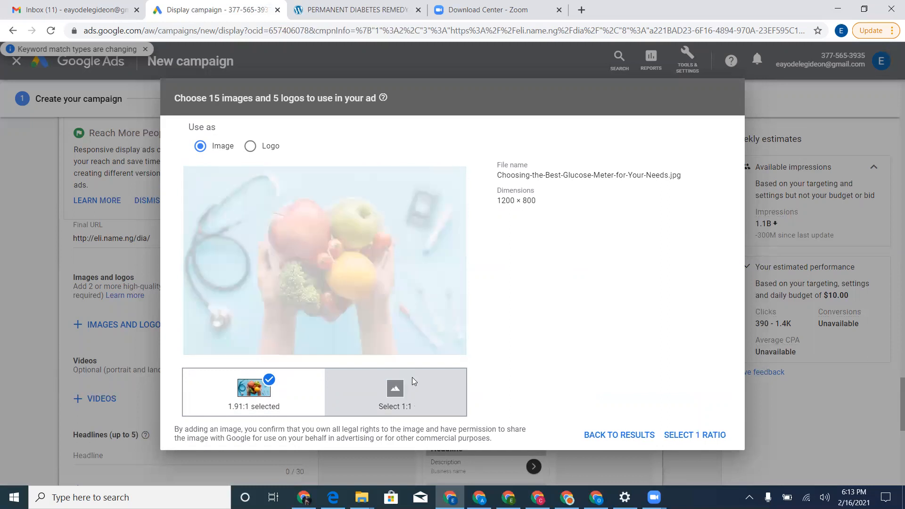
{"action": "left_click", "coordinate": [284, 401]}
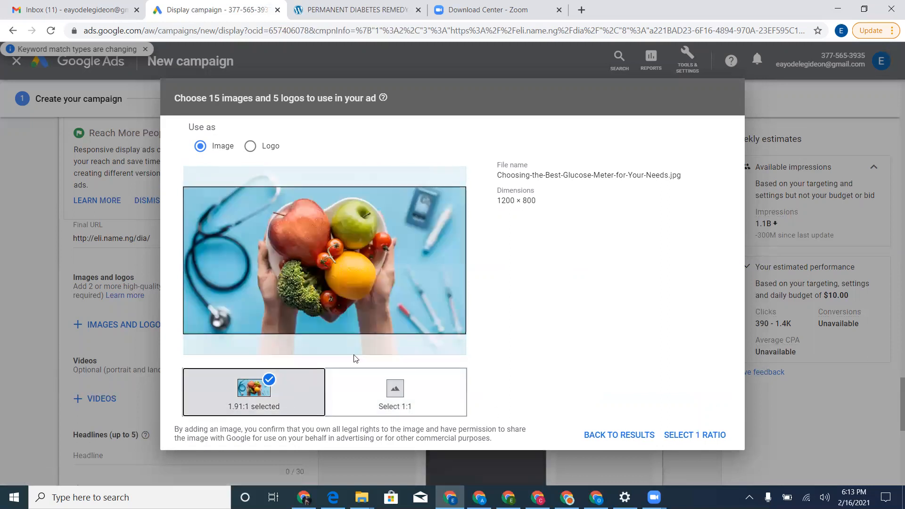
{"action": "left_click", "coordinate": [695, 433]}
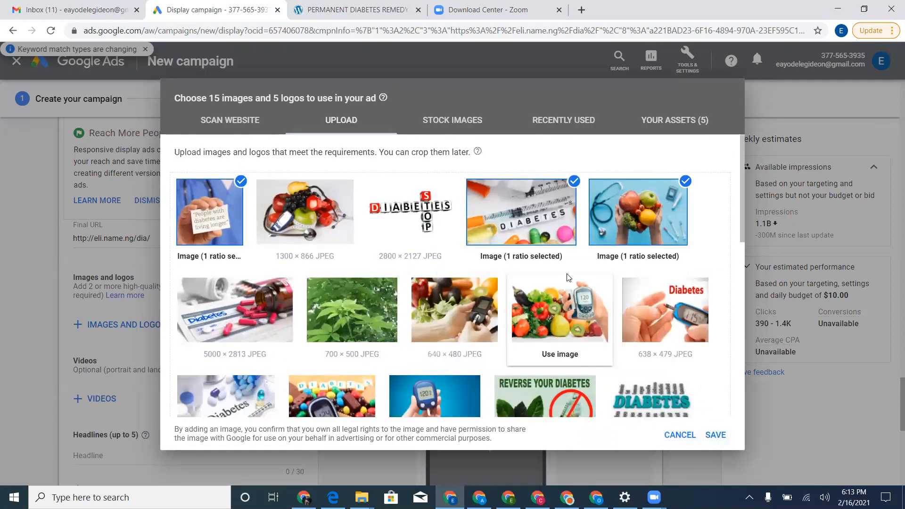
Open the uploaded big stop.jpg picture for use in the ad and shift its 1:1 crop.
{"action": "scroll", "coordinate": [203, 329], "scroll_direction": "down", "scroll_amount": 1}
{"action": "scroll", "coordinate": [452, 255], "scroll_direction": "up", "scroll_amount": 1}
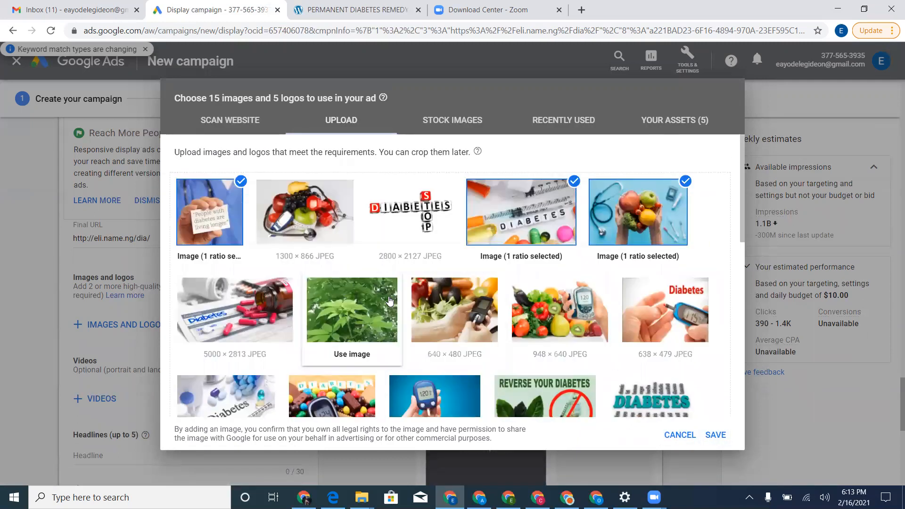
{"action": "left_click", "coordinate": [405, 238]}
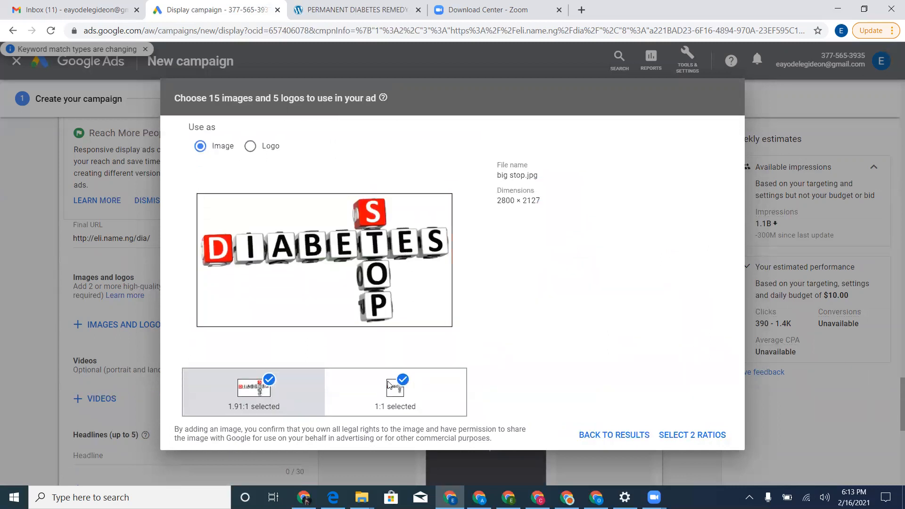
{"action": "left_click", "coordinate": [349, 396]}
{"action": "mouse_move", "coordinate": [313, 297]}
{"action": "left_mouse_down"}
{"action": "mouse_move", "coordinate": [323, 298]}
{"action": "mouse_move", "coordinate": [263, 307]}
{"action": "mouse_move", "coordinate": [312, 310]}
{"action": "left_mouse_up"}
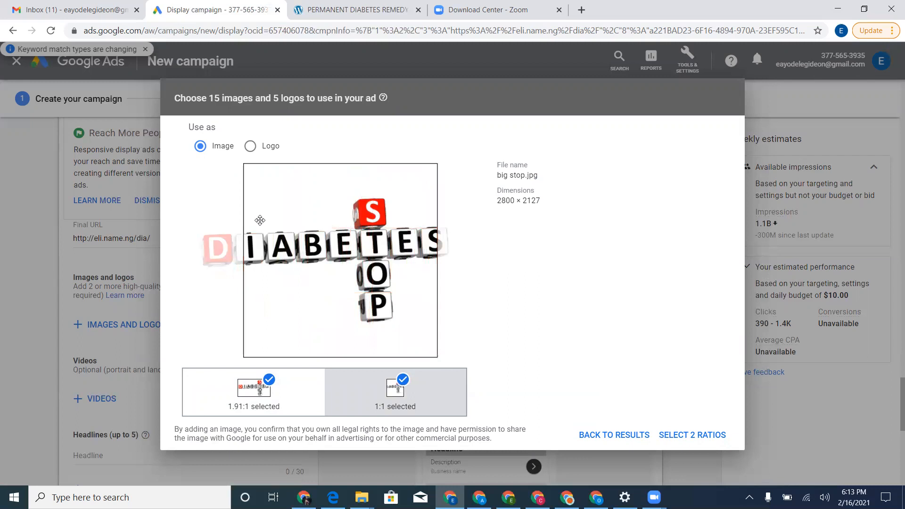
{"action": "left_click", "coordinate": [250, 147]}
{"action": "left_click", "coordinate": [354, 399]}
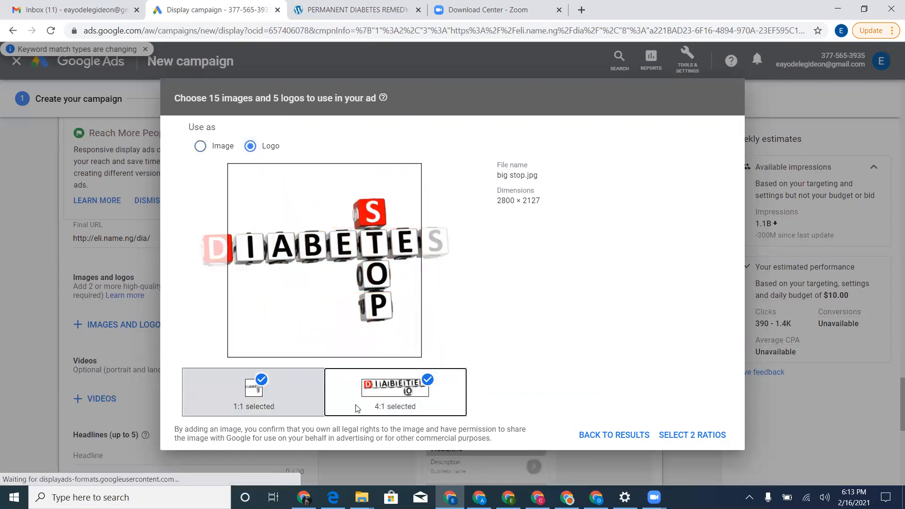
{"action": "left_click_drag", "start_coordinate": [353, 266], "coordinate": [351, 232]}
{"action": "left_click", "coordinate": [222, 146]}
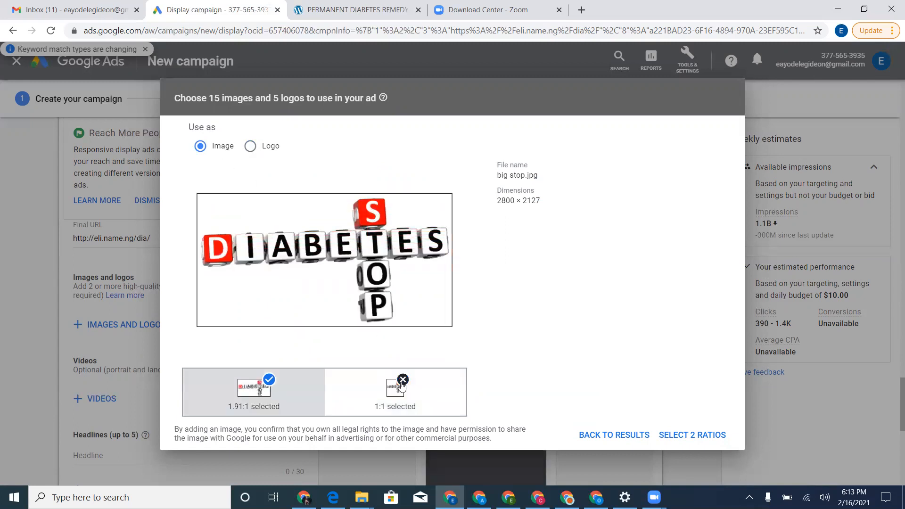
Deselect the 1:1 ratio of big stop.jpg and add it to the ad as a 1.91:1 image.
{"action": "left_click", "coordinate": [354, 400]}
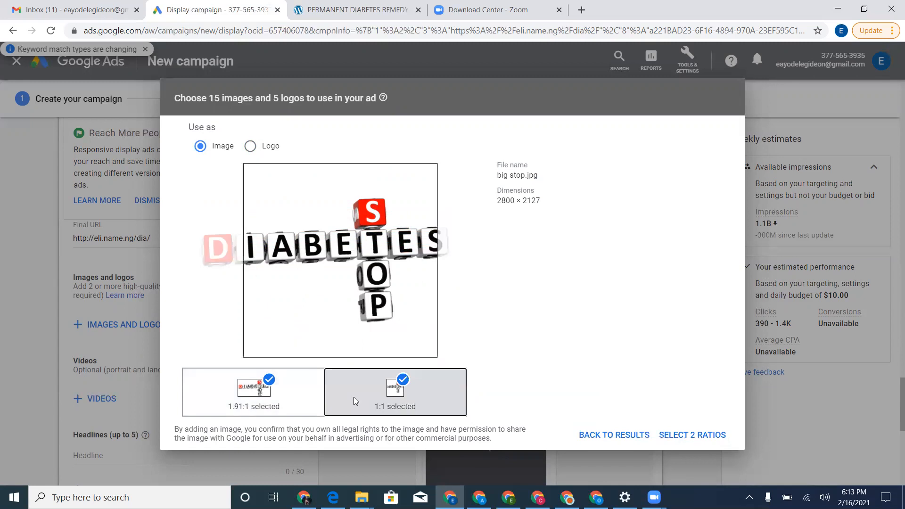
{"action": "left_click", "coordinate": [409, 389]}
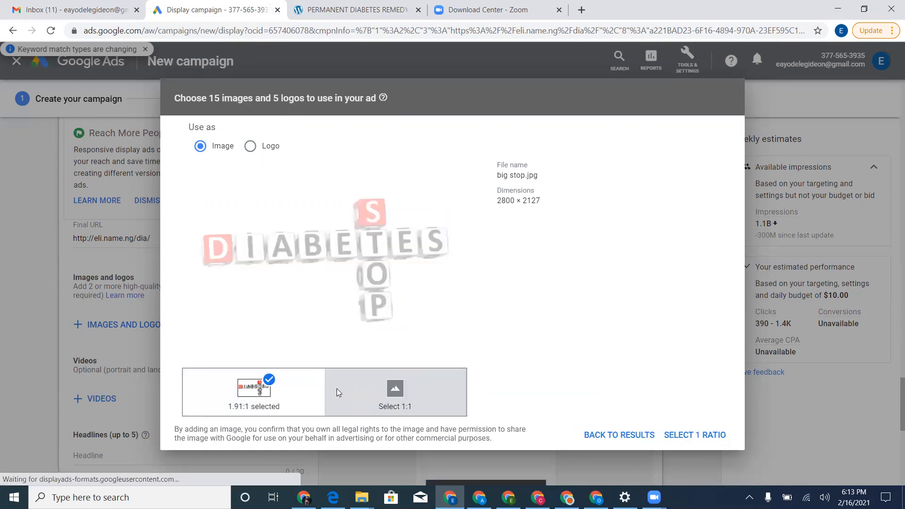
{"action": "left_click", "coordinate": [704, 434]}
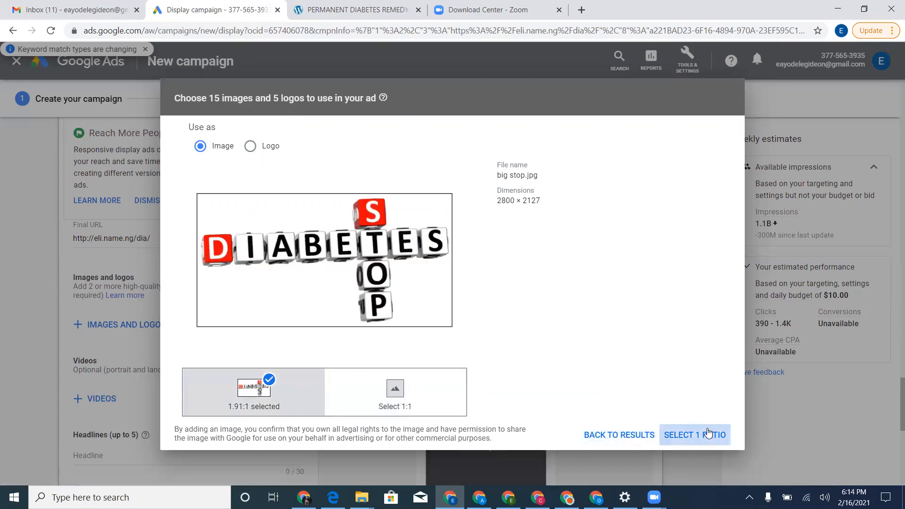
Add diabetes-symptoms.jpg to the ad as a logo in the 1:1 ratio only, repositioning the square crop and deselecting 4:1.
{"action": "scroll", "coordinate": [320, 315], "scroll_direction": "down", "scroll_amount": 1}
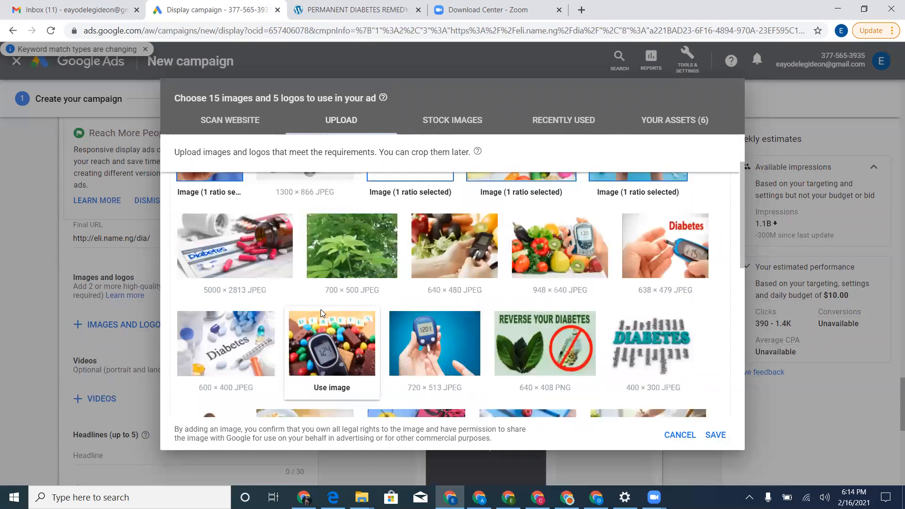
{"action": "scroll", "coordinate": [320, 309], "scroll_direction": "down", "scroll_amount": 2}
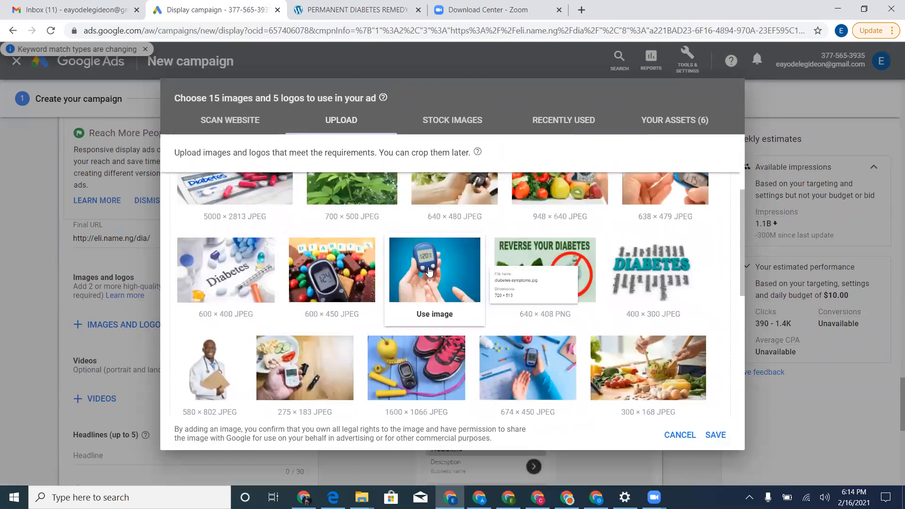
{"action": "left_click", "coordinate": [416, 269]}
{"action": "left_click", "coordinate": [252, 146]}
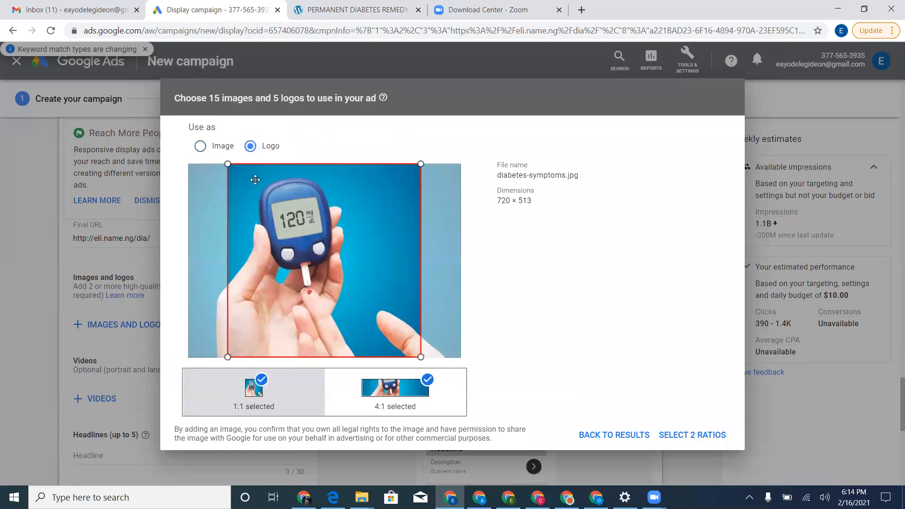
{"action": "left_click_drag", "start_coordinate": [290, 217], "coordinate": [307, 227]}
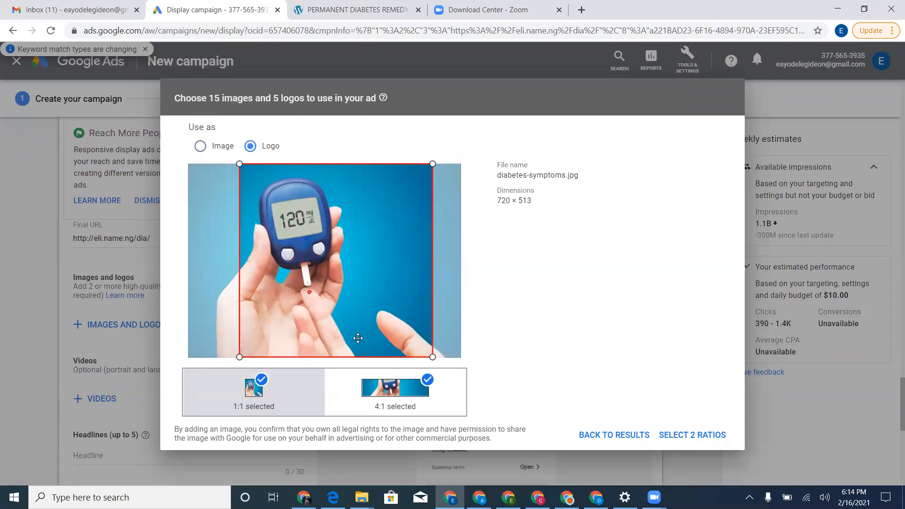
{"action": "left_click", "coordinate": [427, 379]}
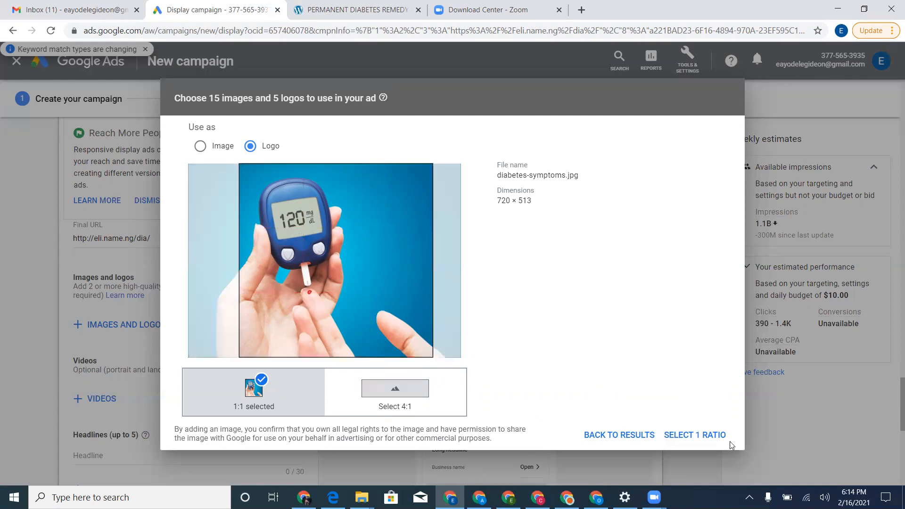
{"action": "left_click", "coordinate": [706, 436]}
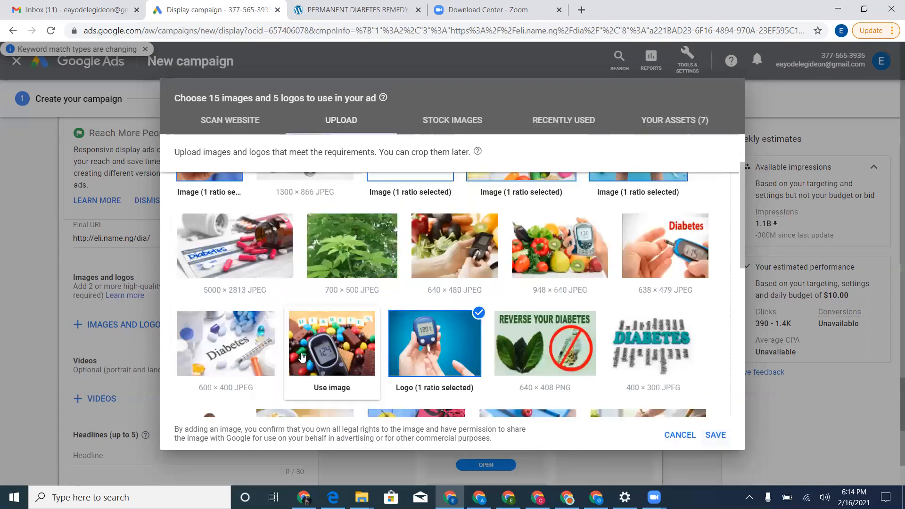
Preview colourbox28336011.jpg as a logo, but add it to the ad as an image in the 1.91:1 ratio only.
{"action": "left_click", "coordinate": [271, 276]}
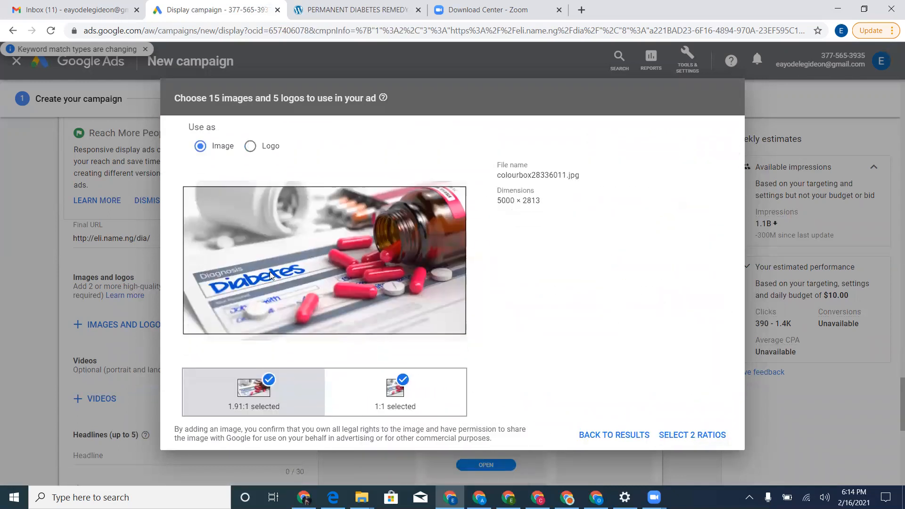
{"action": "left_click", "coordinate": [354, 386]}
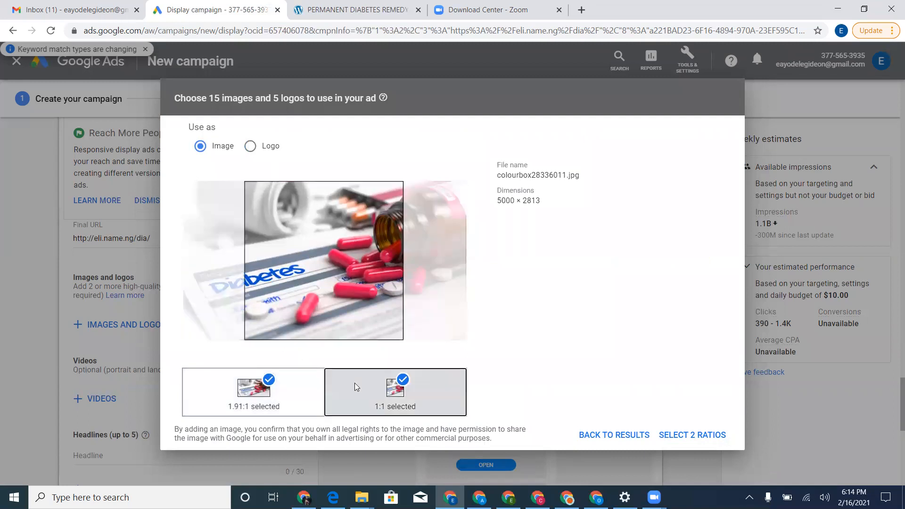
{"action": "left_click", "coordinate": [272, 146]}
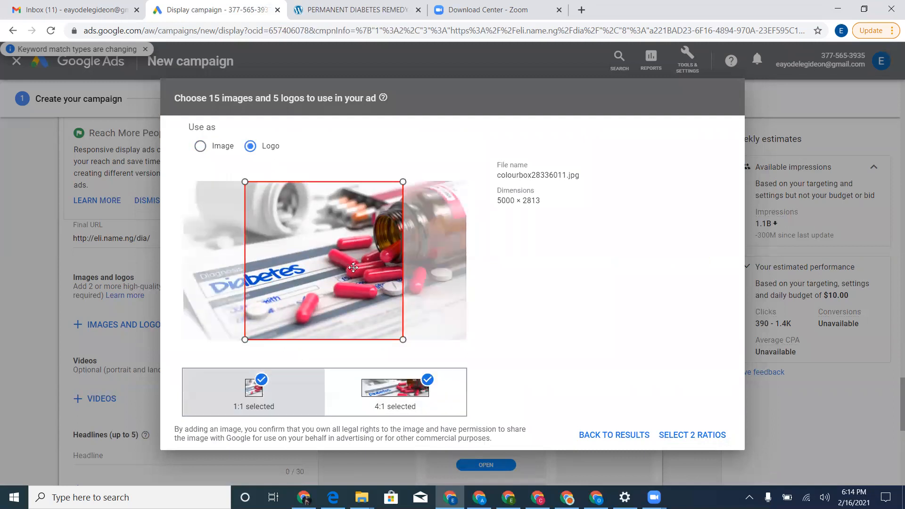
{"action": "left_click", "coordinate": [356, 391]}
{"action": "left_click_drag", "start_coordinate": [361, 286], "coordinate": [363, 299]}
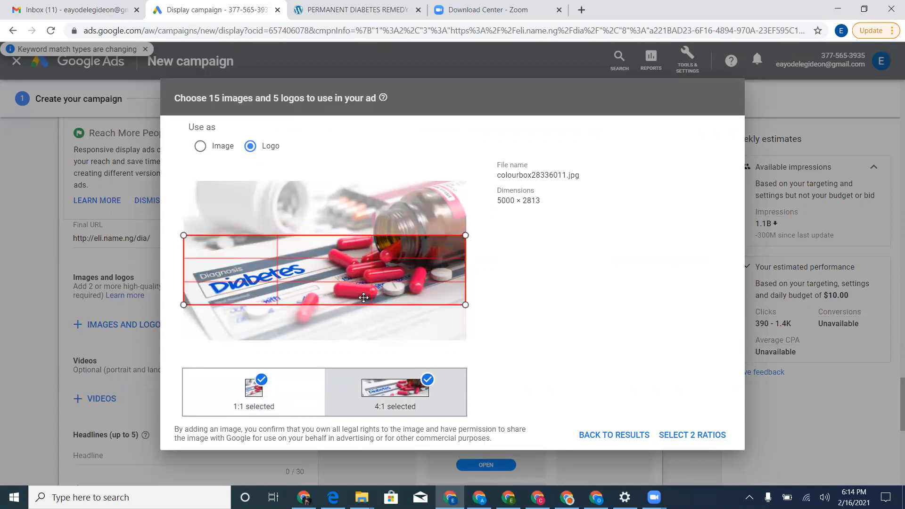
{"action": "left_click", "coordinate": [218, 151]}
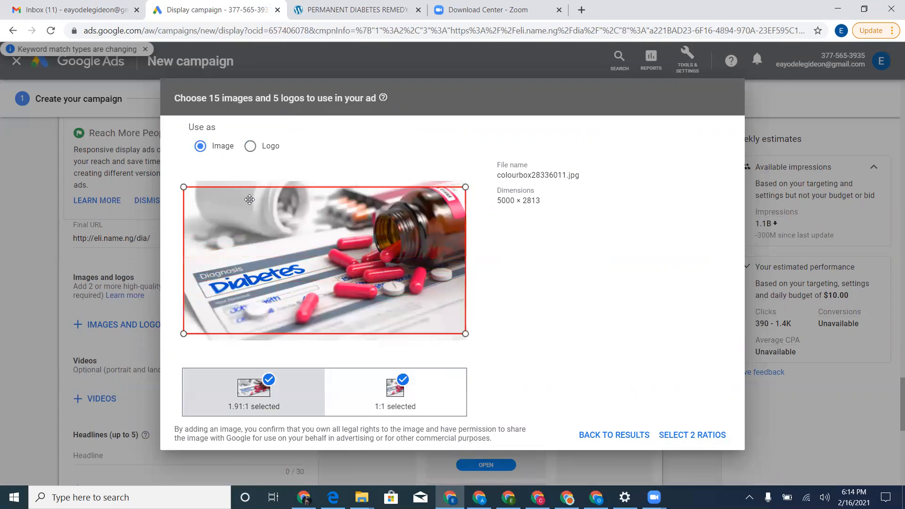
{"action": "left_click", "coordinate": [402, 379]}
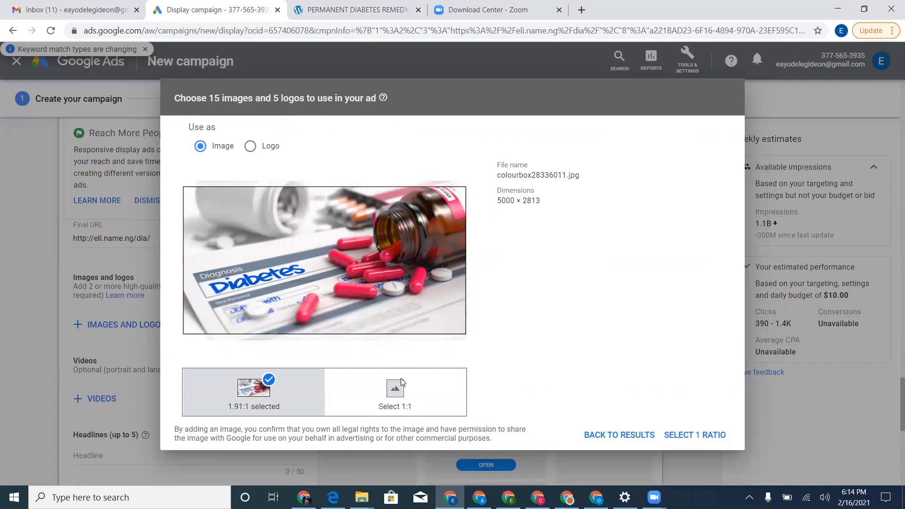
{"action": "left_click", "coordinate": [705, 435]}
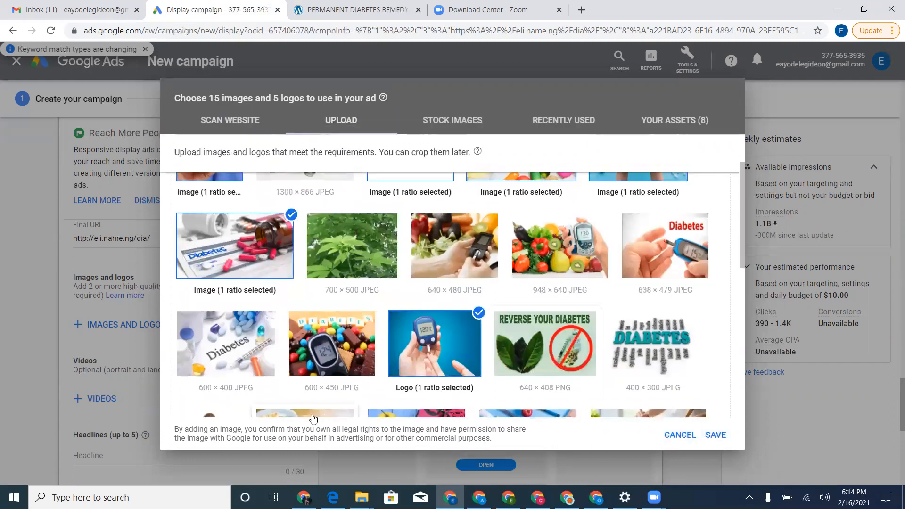
Look through the remaining uploads and add the round "DIABETIC" word cloud, no pho.jpg, to the ad as a 1:1 logo.
{"action": "scroll", "coordinate": [422, 334], "scroll_direction": "down", "scroll_amount": 3}
{"action": "scroll", "coordinate": [414, 330], "scroll_direction": "down", "scroll_amount": 2}
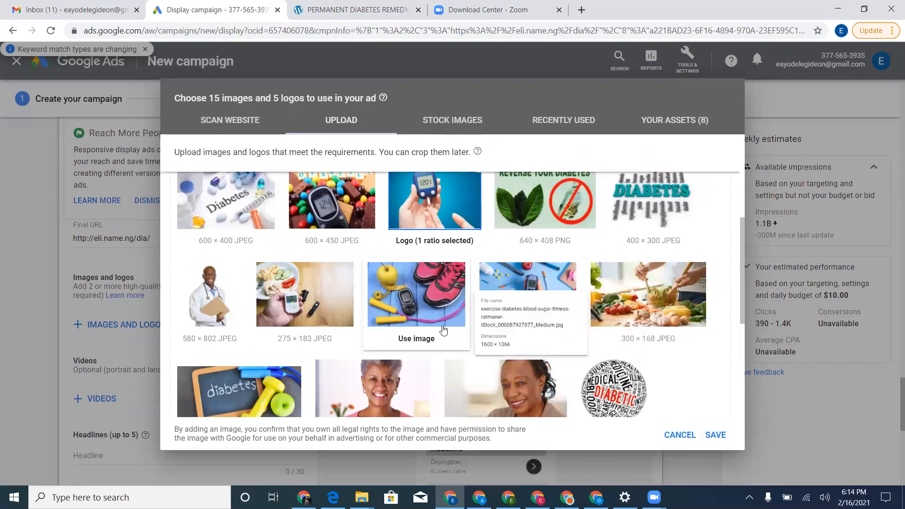
{"action": "scroll", "coordinate": [443, 330], "scroll_direction": "down", "scroll_amount": 4}
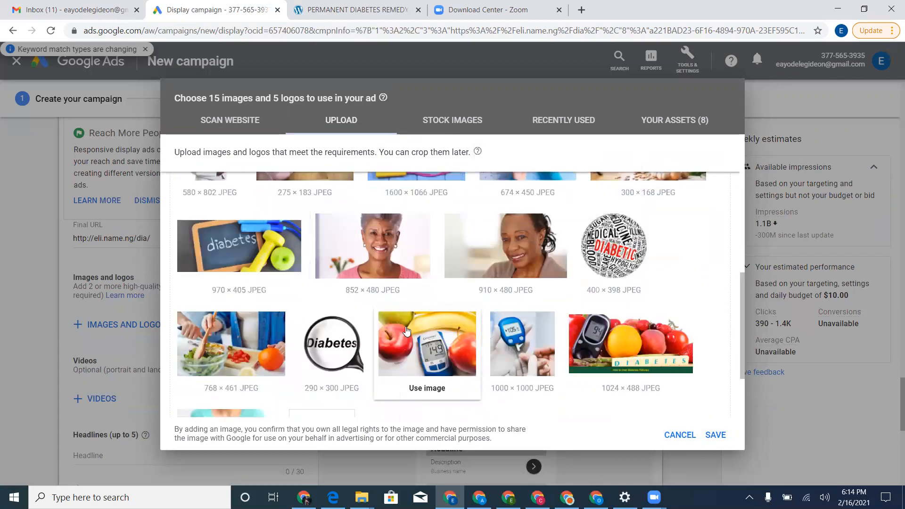
{"action": "scroll", "coordinate": [575, 261], "scroll_direction": "down", "scroll_amount": 2}
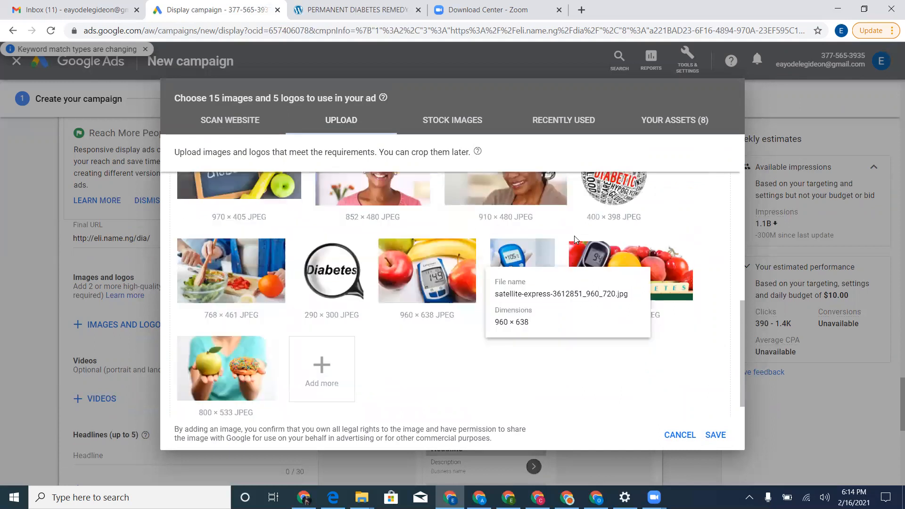
{"action": "scroll", "coordinate": [574, 236], "scroll_direction": "up", "scroll_amount": 2}
{"action": "left_click", "coordinate": [611, 347]}
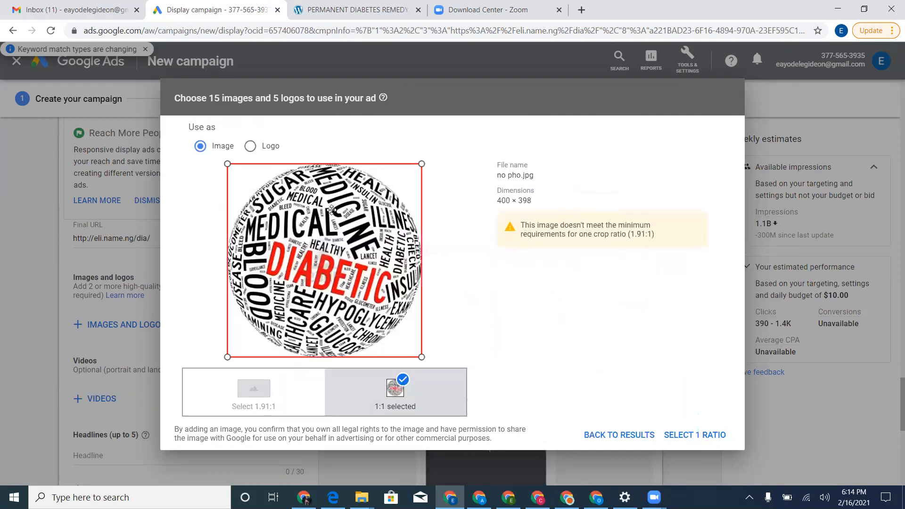
{"action": "left_click", "coordinate": [250, 145]}
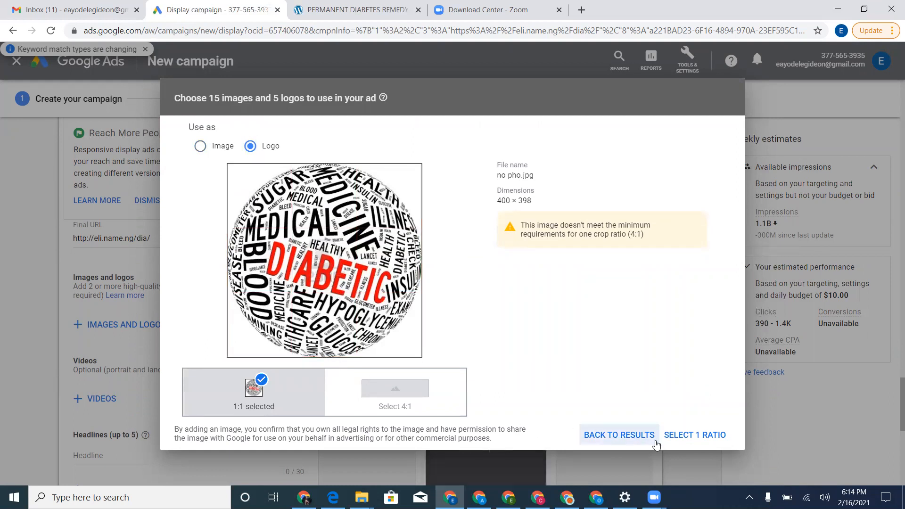
{"action": "left_click", "coordinate": [696, 435]}
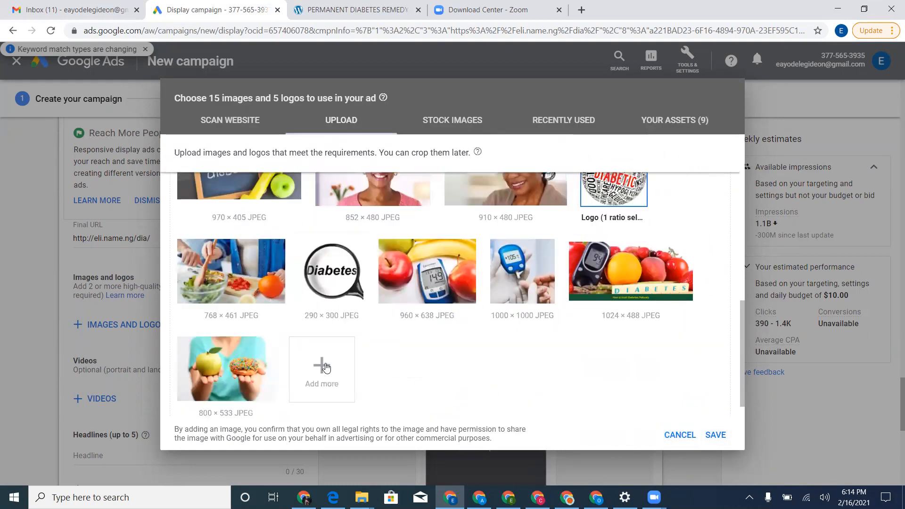
Add What-is-Diabetes-and-4-Steps-to-Avoid-It.jpg to the ad as an image in the 1.91:1 ratio only, shifting the crop slightly down.
{"action": "left_click", "coordinate": [240, 376]}
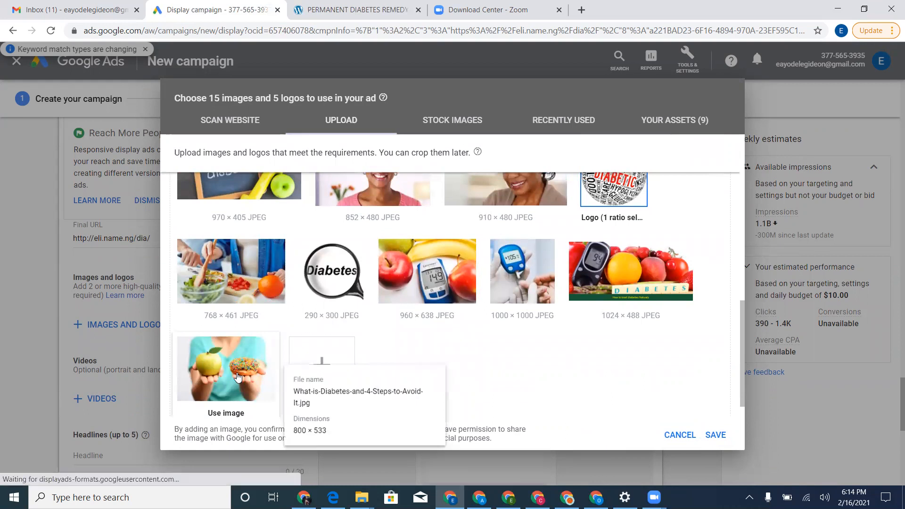
{"action": "left_click", "coordinate": [253, 149]}
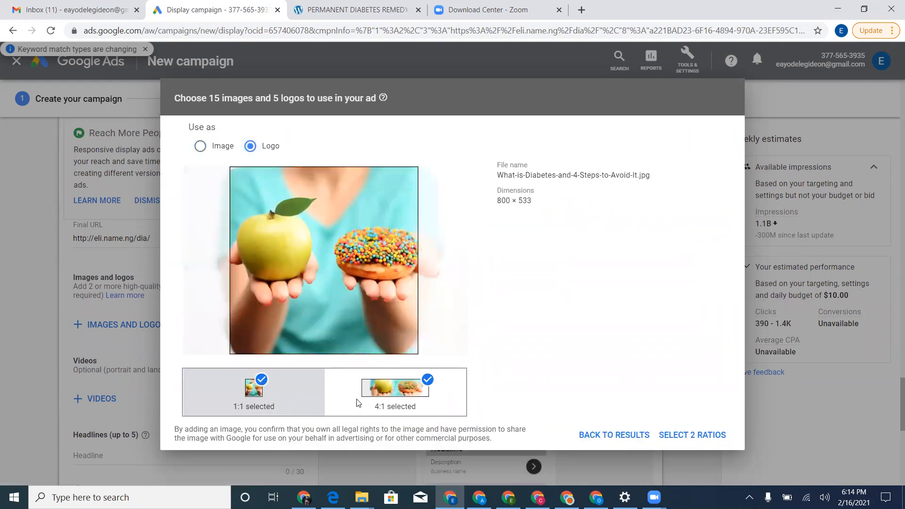
{"action": "left_click", "coordinate": [224, 148]}
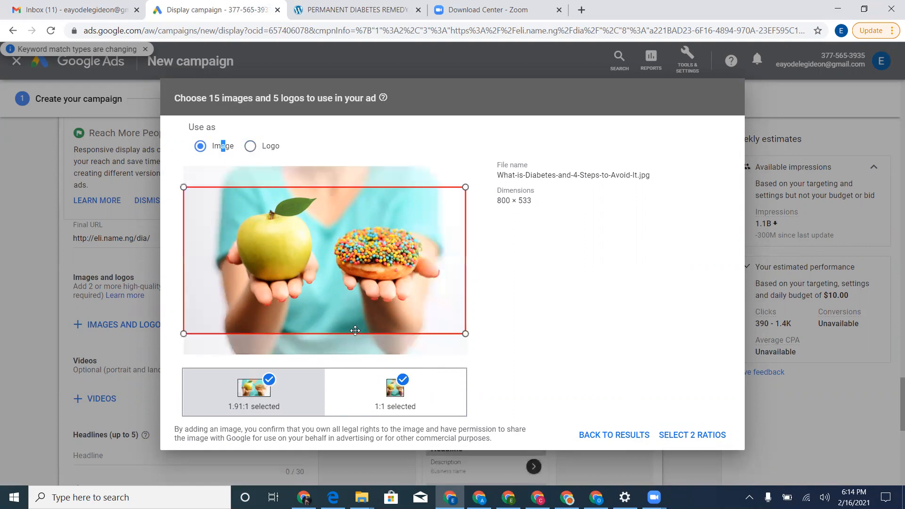
{"action": "left_click_drag", "start_coordinate": [342, 296], "coordinate": [343, 301]}
{"action": "left_click", "coordinate": [402, 380]}
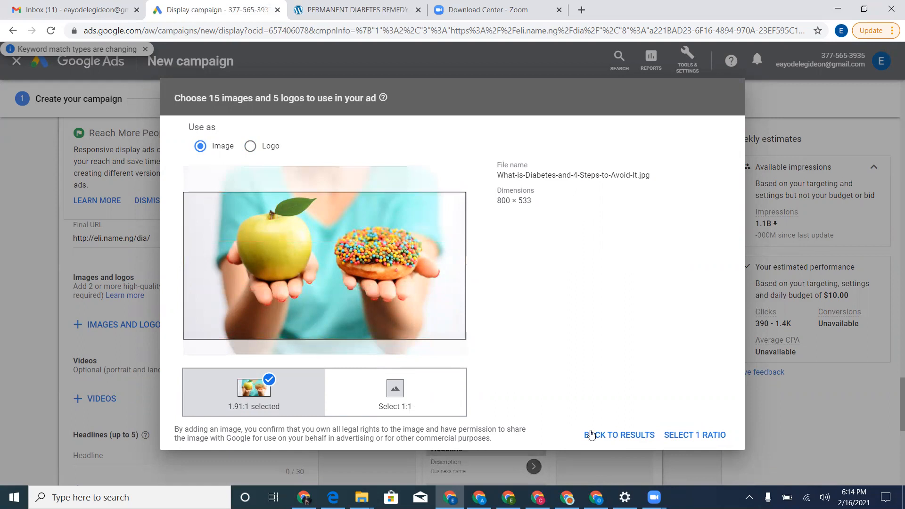
{"action": "left_click", "coordinate": [685, 435]}
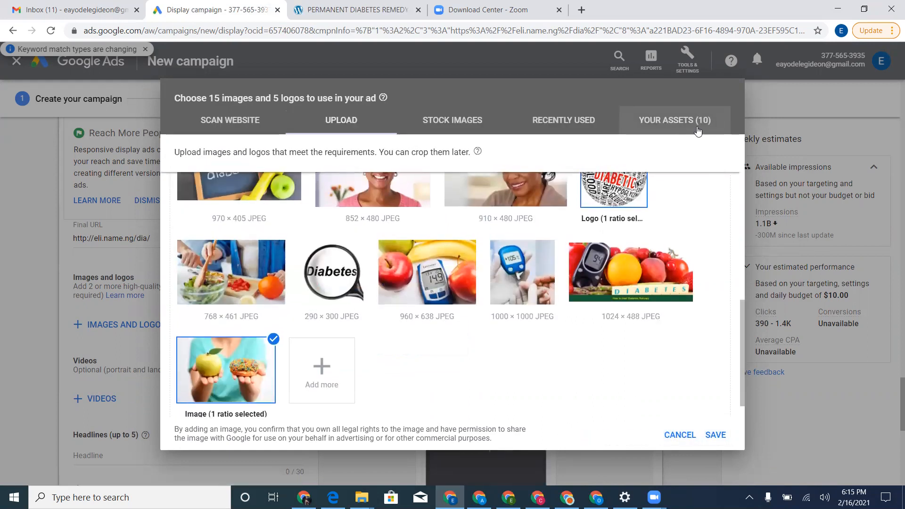
Add the 1300 × 866 photo of fruit with a stethoscope as a 1.91:1 image only, shifting its crop slightly down and deselecting 1:1.
{"action": "scroll", "coordinate": [563, 263], "scroll_direction": "up", "scroll_amount": 5}
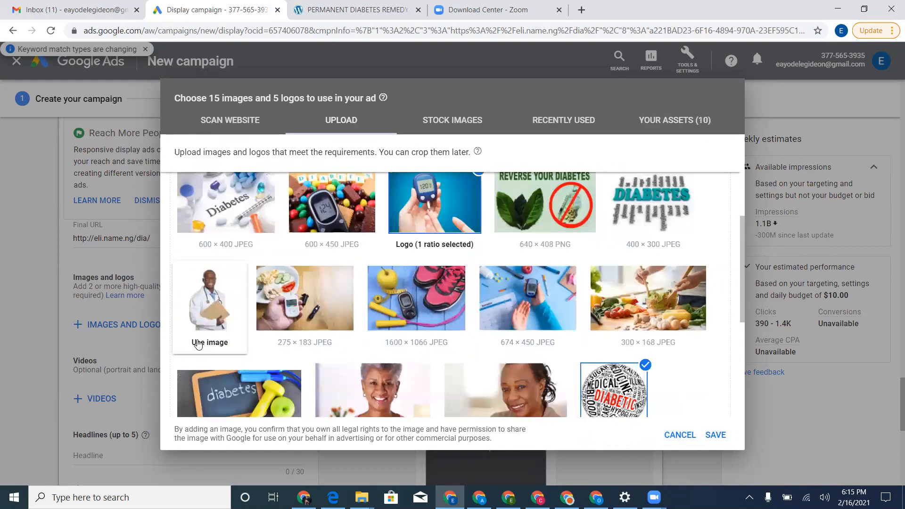
{"action": "scroll", "coordinate": [206, 334], "scroll_direction": "up", "scroll_amount": 3}
{"action": "scroll", "coordinate": [499, 306], "scroll_direction": "up", "scroll_amount": 2}
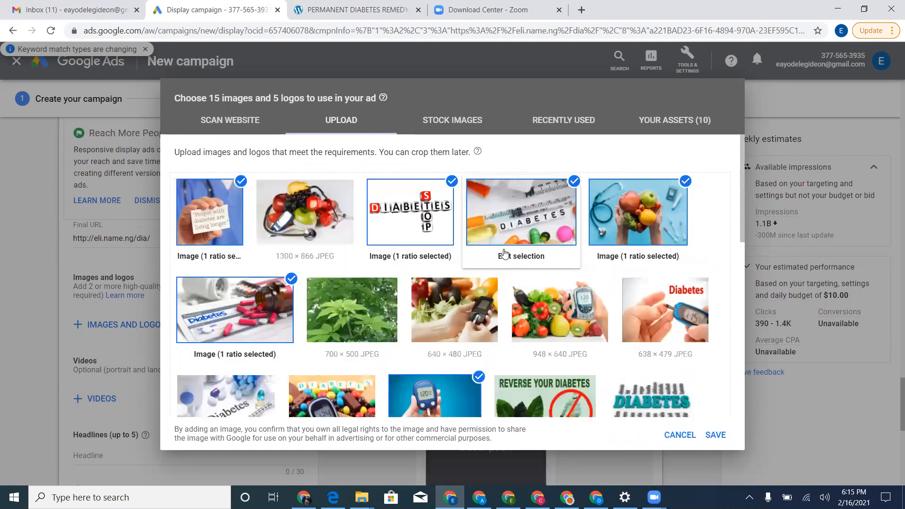
{"action": "left_click", "coordinate": [313, 224]}
{"action": "left_click_drag", "start_coordinate": [382, 255], "coordinate": [383, 263]}
{"action": "left_click", "coordinate": [403, 379]}
{"action": "left_click", "coordinate": [714, 434]}
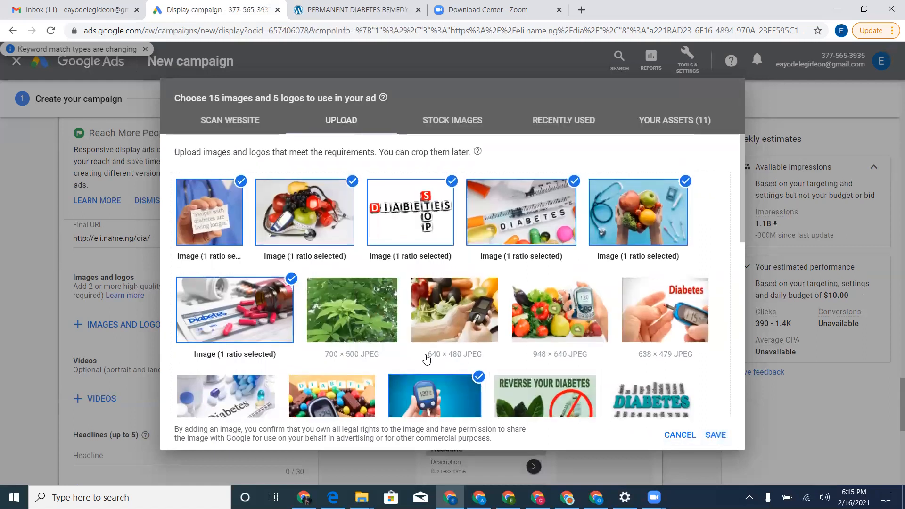
{"action": "scroll", "coordinate": [386, 349], "scroll_direction": "down", "scroll_amount": 1}
{"action": "left_click", "coordinate": [318, 345]}
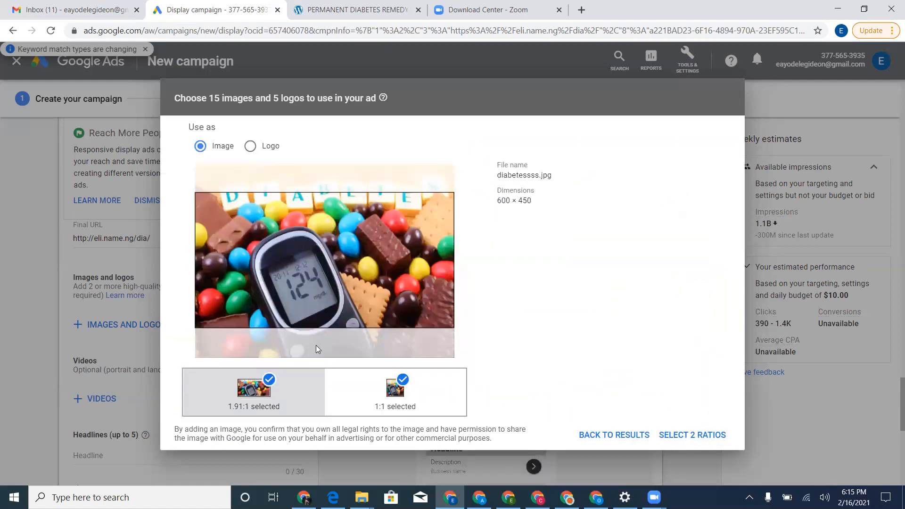
{"action": "left_click", "coordinate": [249, 147]}
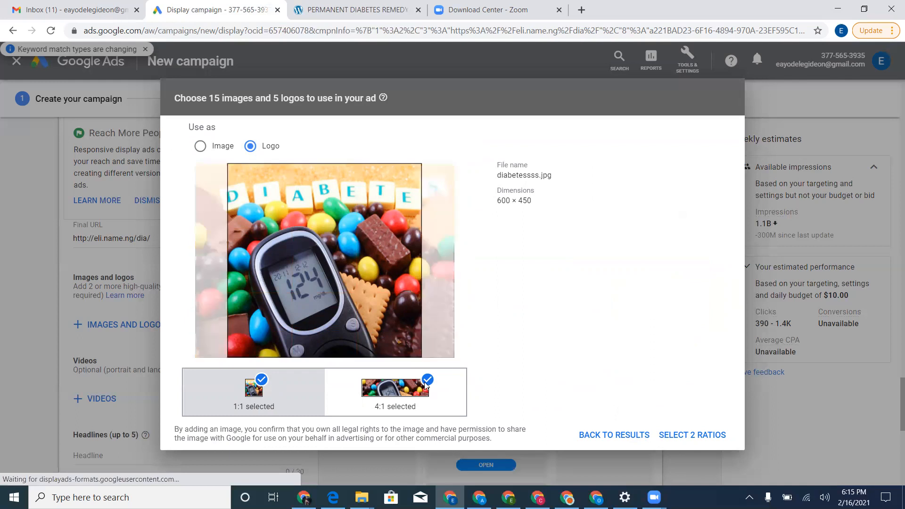
{"action": "left_click", "coordinate": [617, 435]}
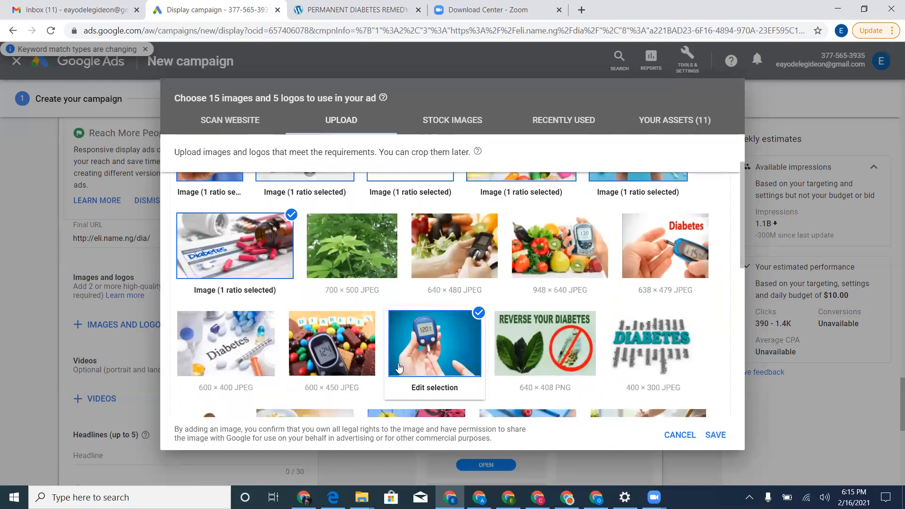
Add diaboo.png to the ad as a 1.91:1 image only, moving the crop up over the "REVERSE YOUR DIABETES" heading and deselecting 1:1.
{"action": "left_click", "coordinate": [555, 330]}
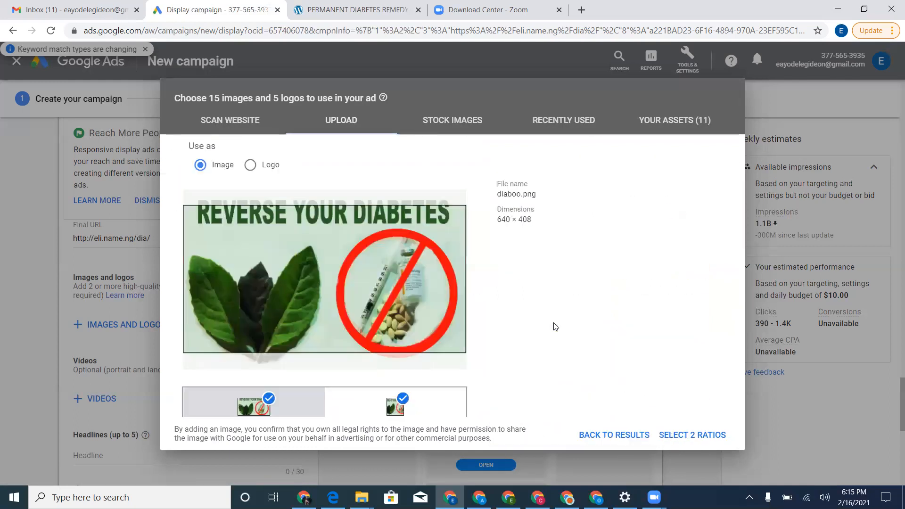
{"action": "left_click_drag", "start_coordinate": [434, 308], "coordinate": [434, 301]}
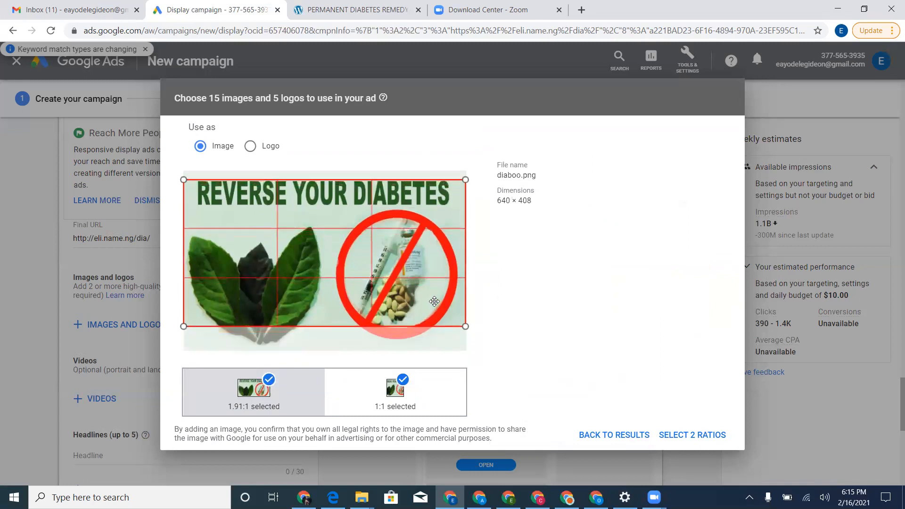
{"action": "left_click", "coordinate": [403, 379]}
{"action": "left_click", "coordinate": [710, 434]}
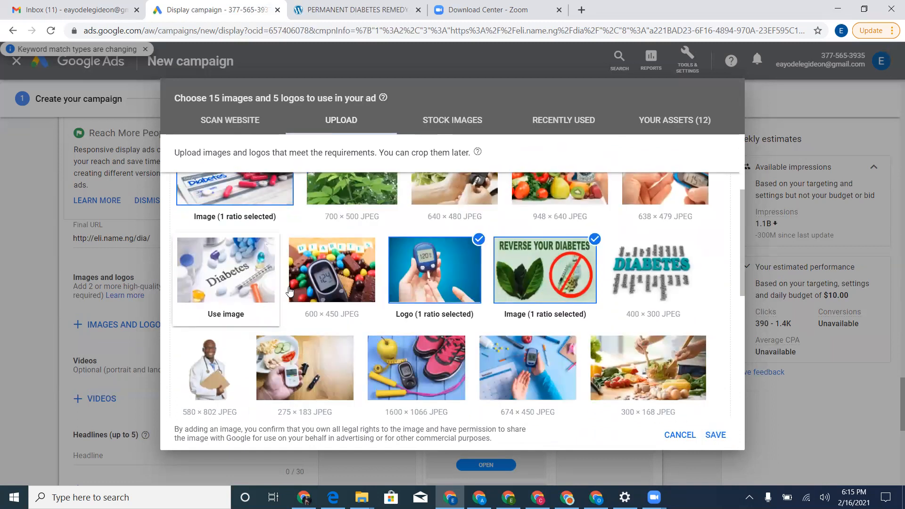
{"action": "left_click", "coordinate": [677, 261]}
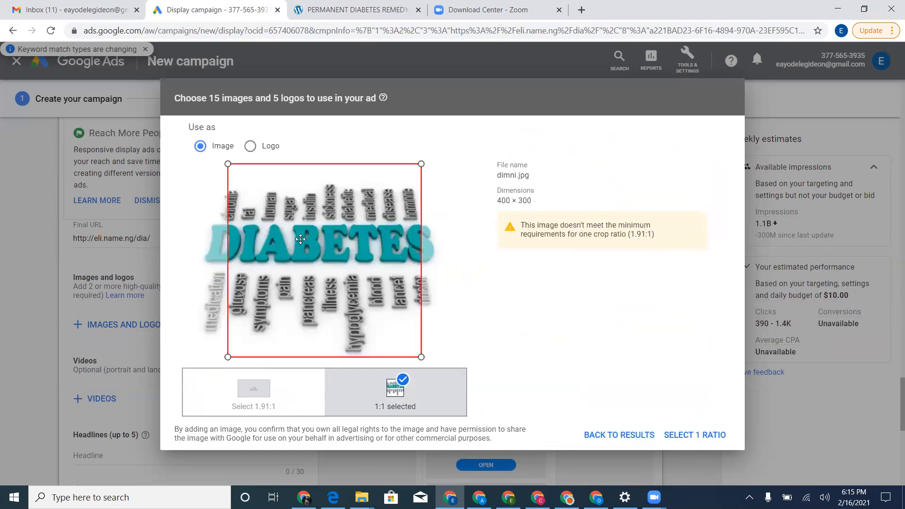
{"action": "left_click", "coordinate": [265, 152]}
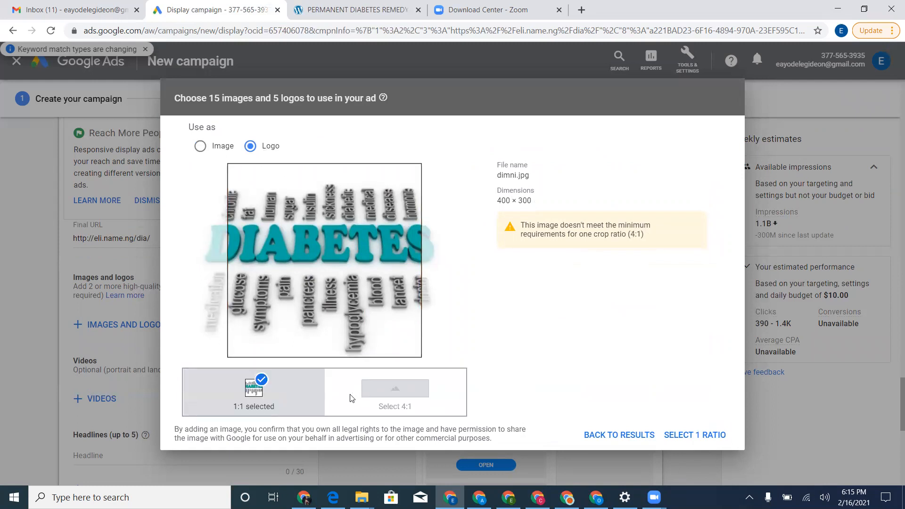
{"action": "left_click", "coordinate": [331, 388]}
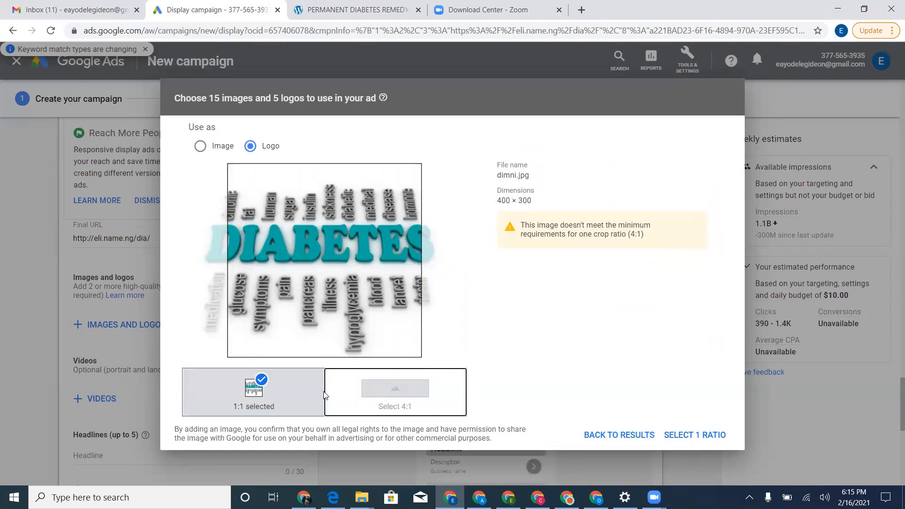
{"action": "left_click", "coordinate": [212, 148]}
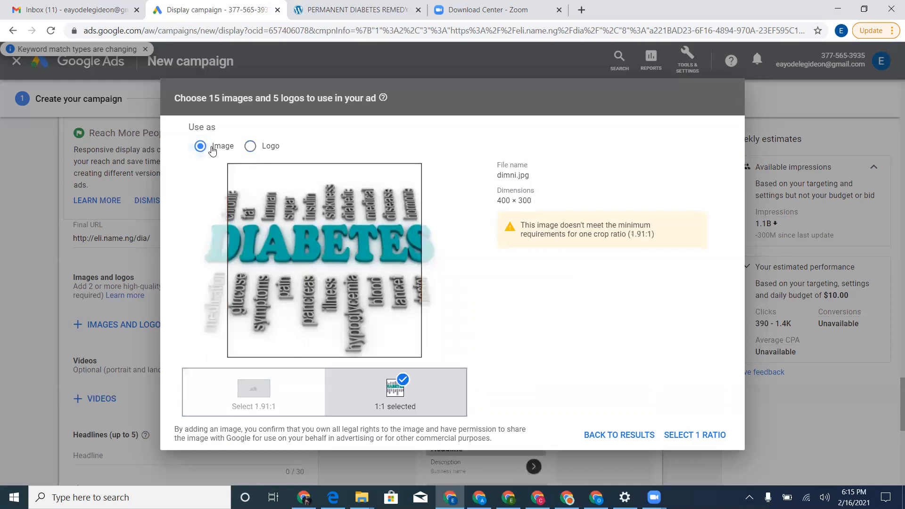
{"action": "left_click", "coordinate": [601, 434]}
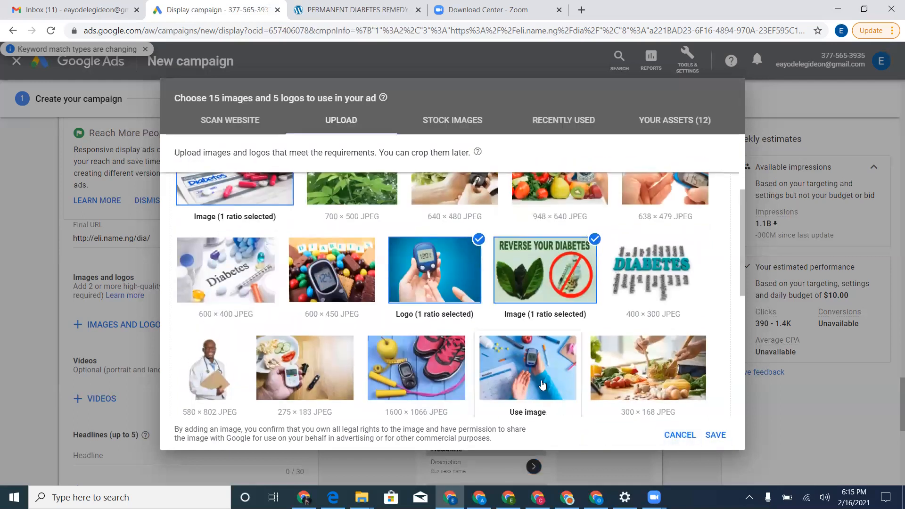
Add the diabetes chalkboard picture as an image in the 1.91:1 ratio only, with the crop shifted to the picture's right edge.
{"action": "scroll", "coordinate": [278, 366], "scroll_direction": "down", "scroll_amount": 2}
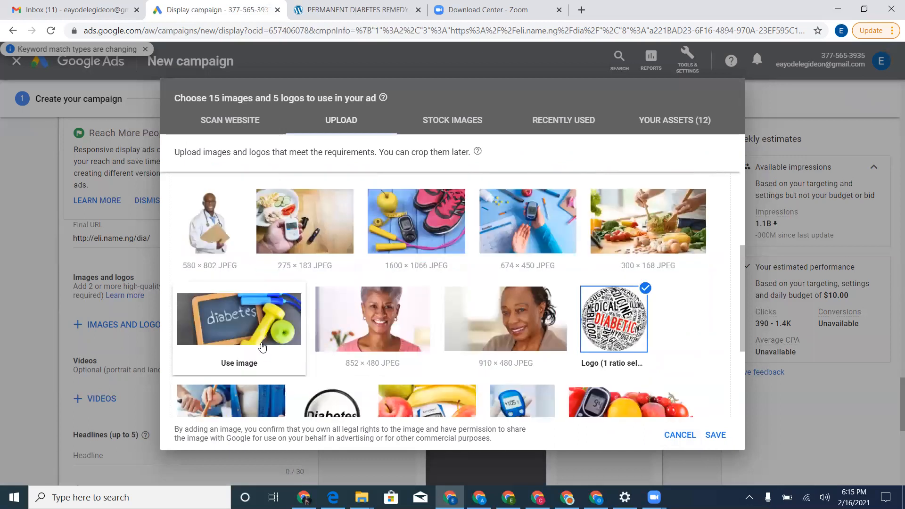
{"action": "left_click", "coordinate": [258, 328]}
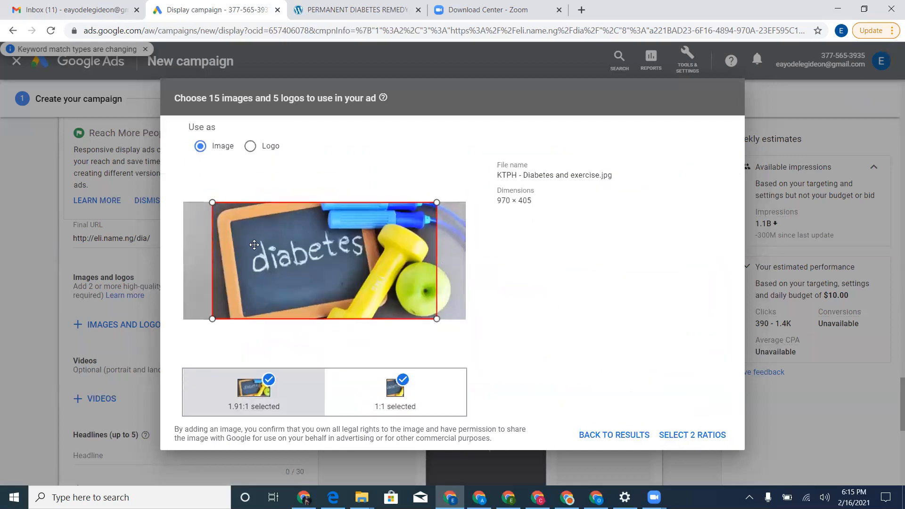
{"action": "left_click", "coordinate": [261, 147]}
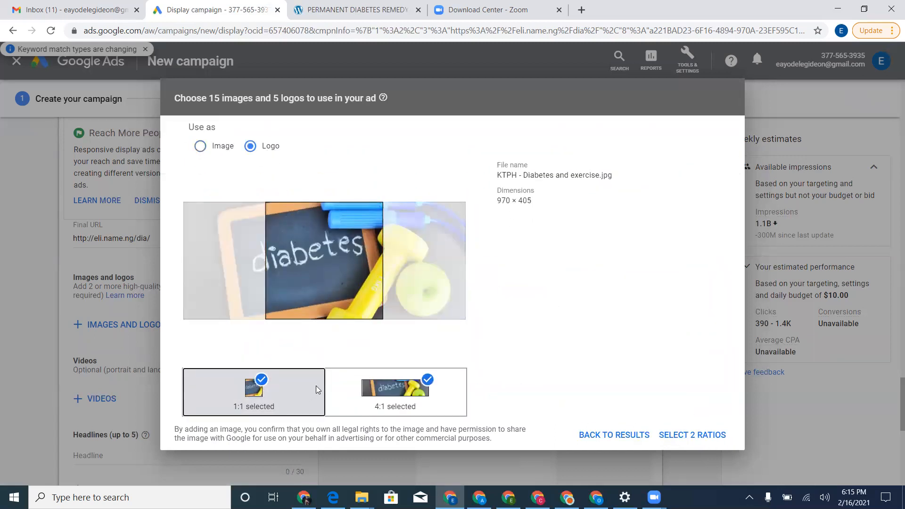
{"action": "left_click", "coordinate": [343, 388]}
{"action": "mouse_move", "coordinate": [356, 284]}
{"action": "left_mouse_down"}
{"action": "mouse_move", "coordinate": [360, 262]}
{"action": "mouse_move", "coordinate": [360, 270]}
{"action": "left_mouse_up"}
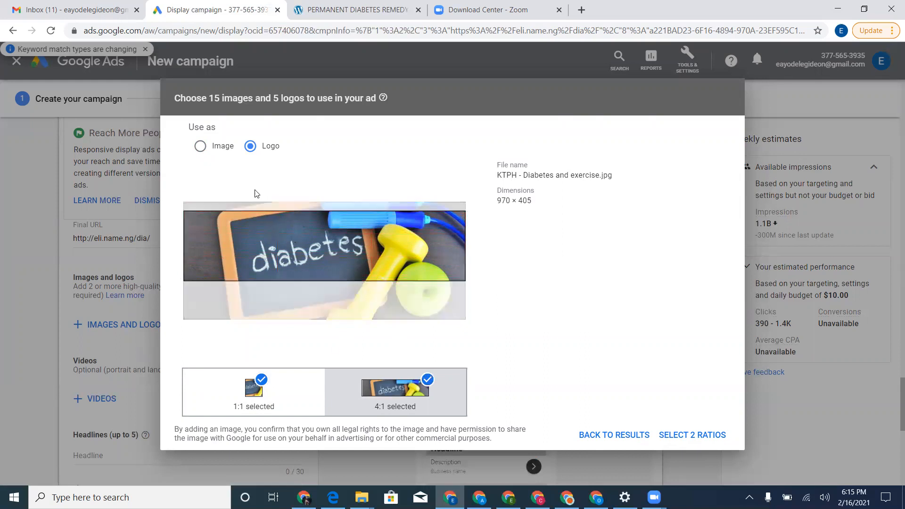
{"action": "left_click", "coordinate": [224, 149]}
{"action": "left_click_drag", "start_coordinate": [274, 229], "coordinate": [317, 253]}
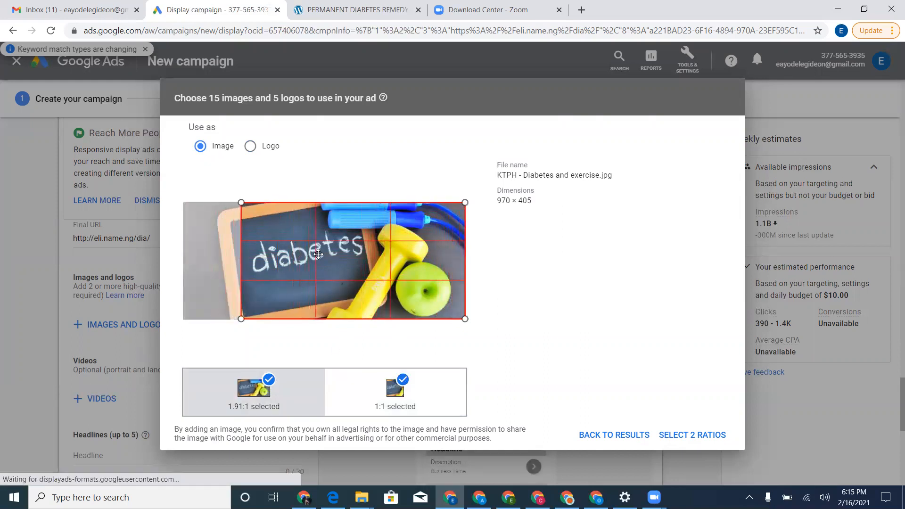
{"action": "left_click", "coordinate": [402, 380]}
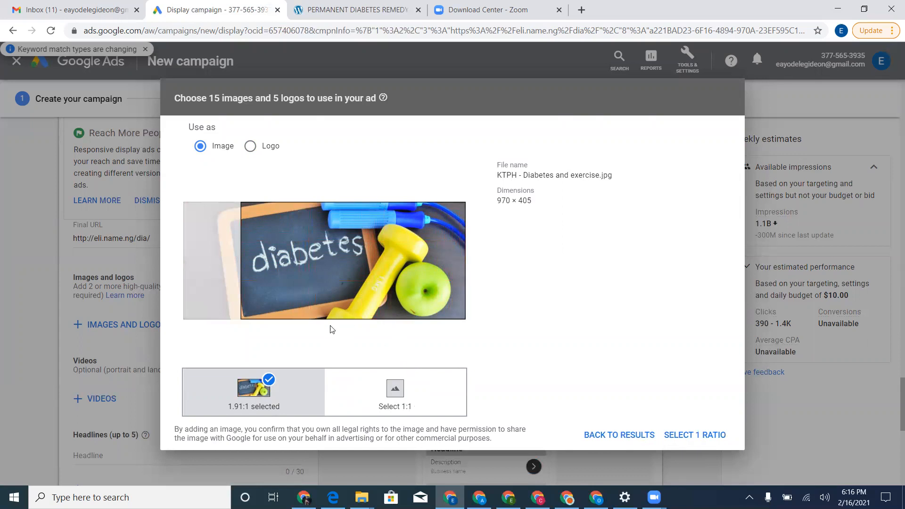
{"action": "left_click", "coordinate": [709, 434]}
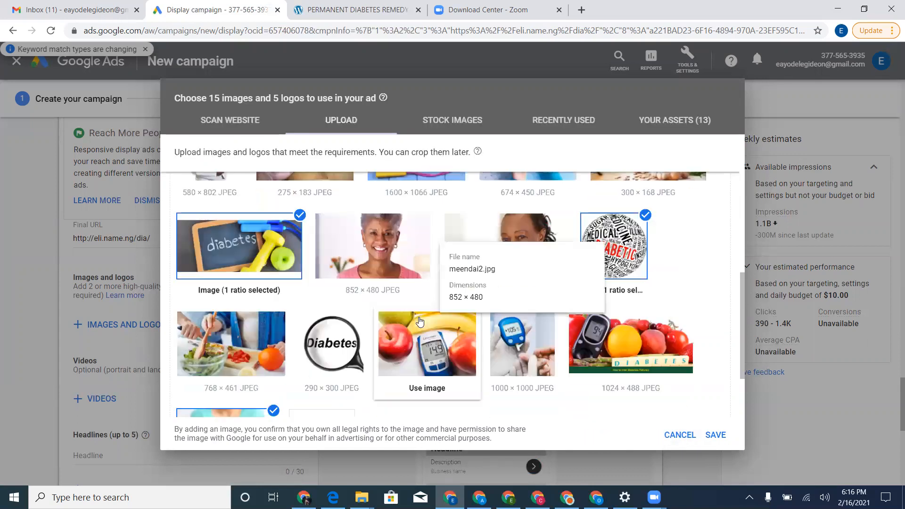
Add the magnifying-glass Diabetes picture as a 1:1 logo and the adjacent salad-preparation picture as an image in the 1.91:1 ratio only.
{"action": "left_click", "coordinate": [307, 344]}
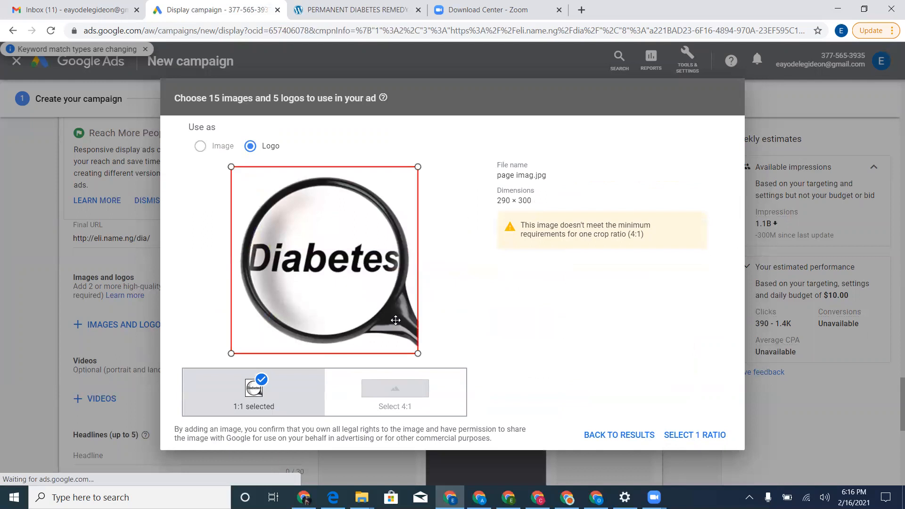
{"action": "left_click", "coordinate": [698, 434]}
{"action": "left_click", "coordinate": [249, 347]}
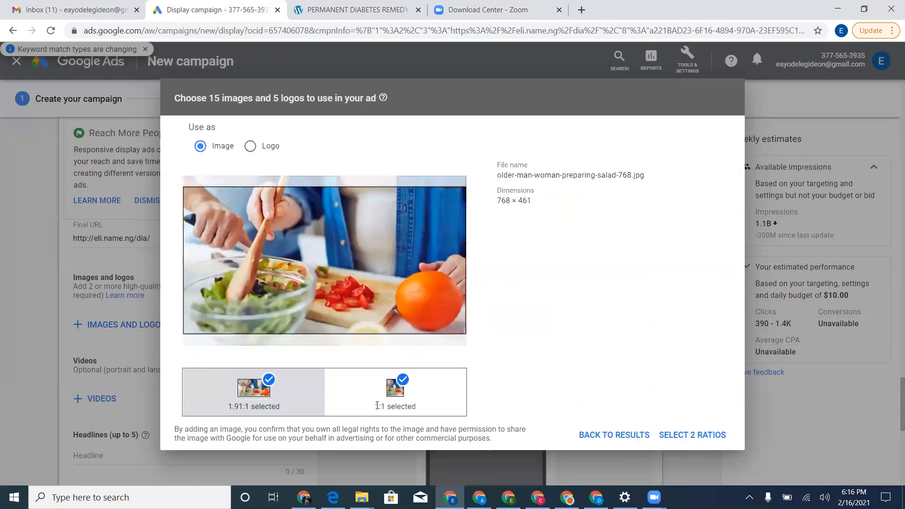
{"action": "left_click", "coordinate": [398, 384]}
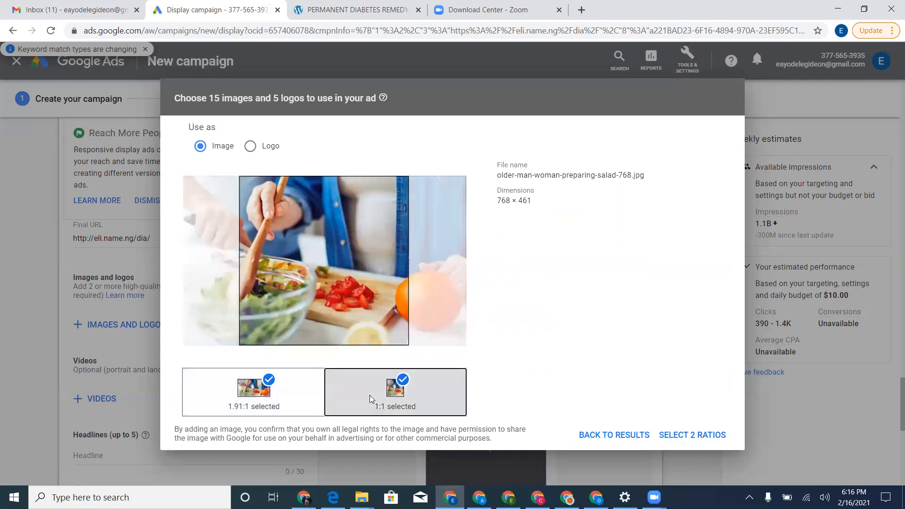
{"action": "left_click", "coordinate": [402, 380]}
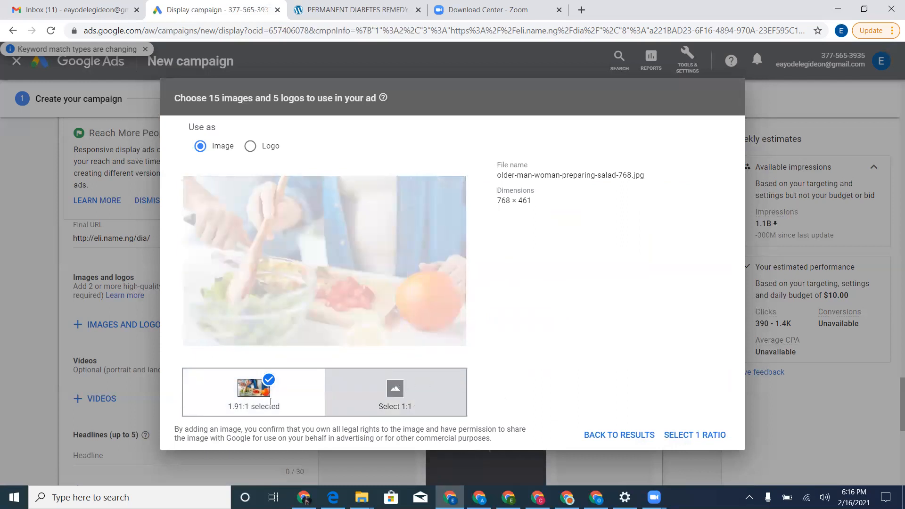
{"action": "left_click", "coordinate": [307, 394]}
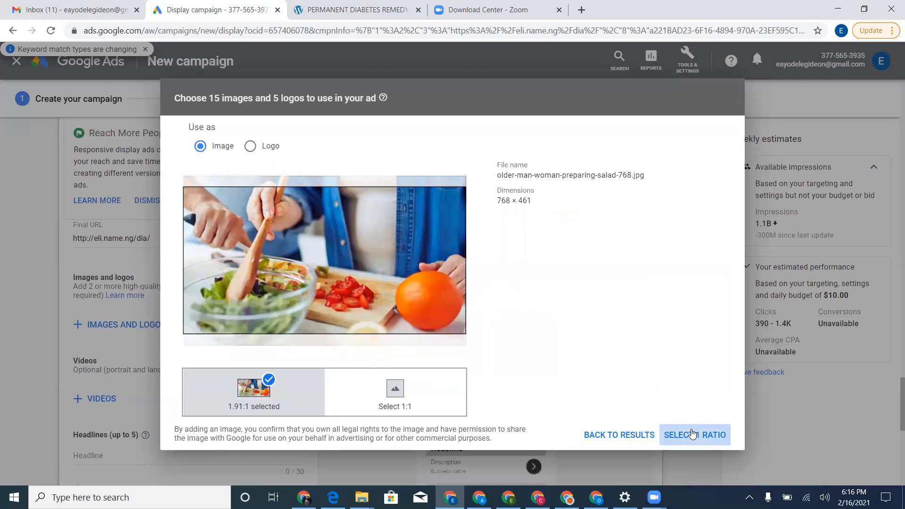
{"action": "left_click", "coordinate": [692, 434]}
Add the picture of a glucose meter between red apples as a 1.91:1 image only, with the crop moved slightly down.
{"action": "scroll", "coordinate": [522, 362], "scroll_direction": "down", "scroll_amount": 2}
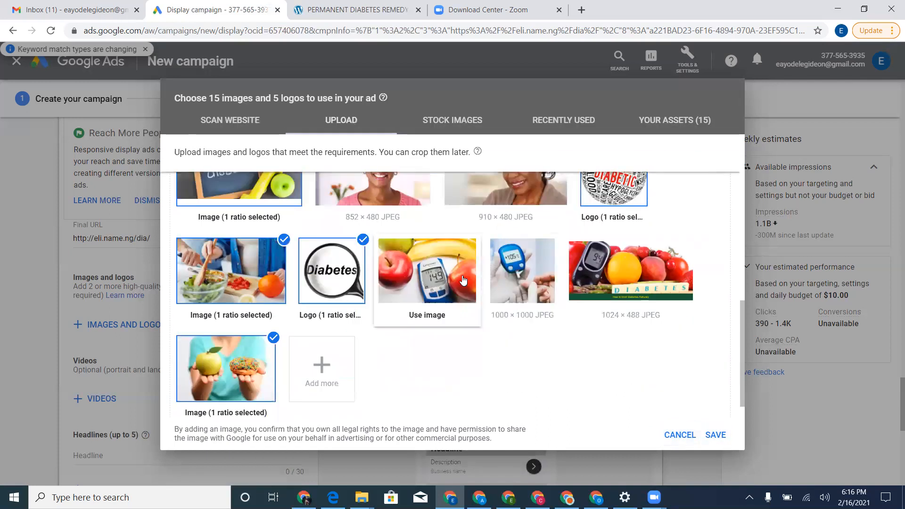
{"action": "left_click", "coordinate": [463, 280]}
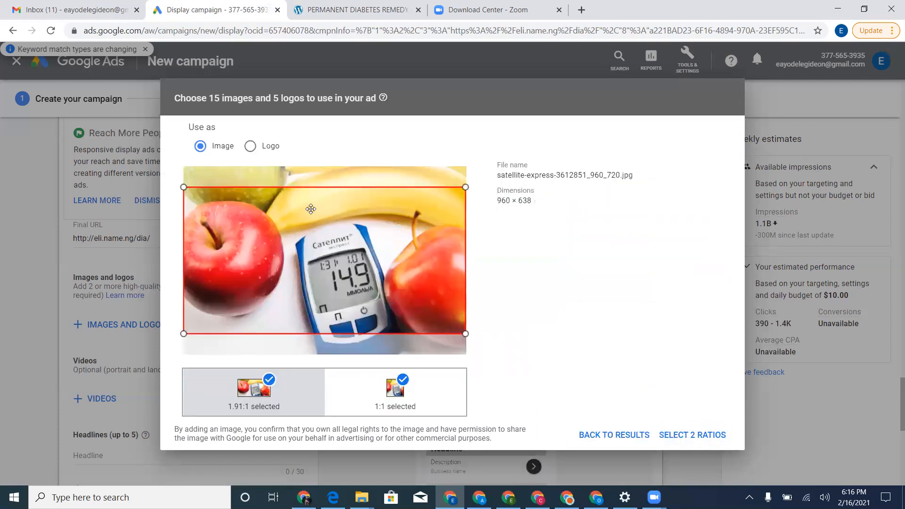
{"action": "left_click", "coordinate": [250, 145]}
{"action": "left_click", "coordinate": [340, 378]}
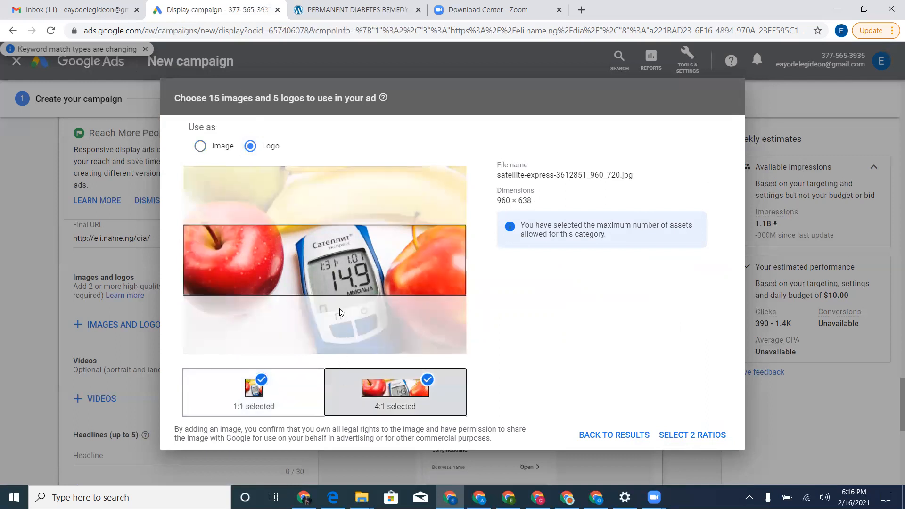
{"action": "left_click_drag", "start_coordinate": [341, 287], "coordinate": [341, 285]}
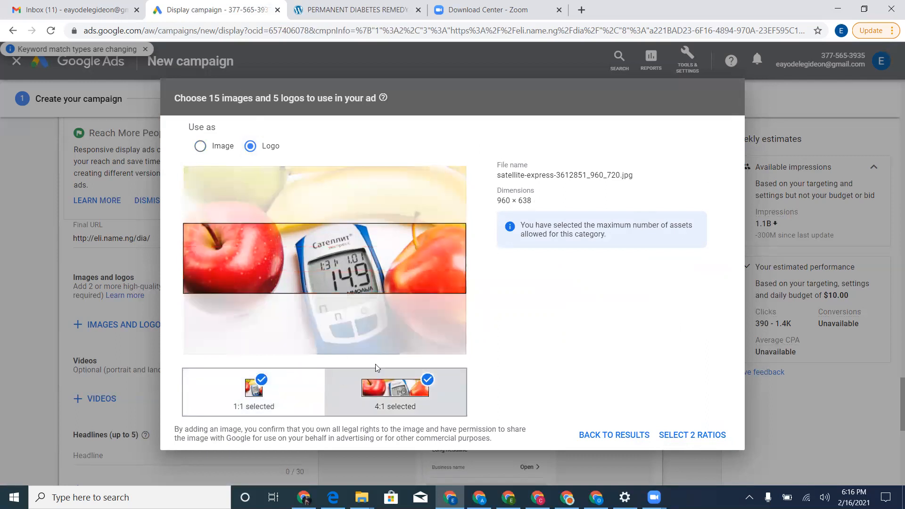
{"action": "left_click", "coordinate": [225, 147]}
{"action": "left_click_drag", "start_coordinate": [284, 230], "coordinate": [284, 239]}
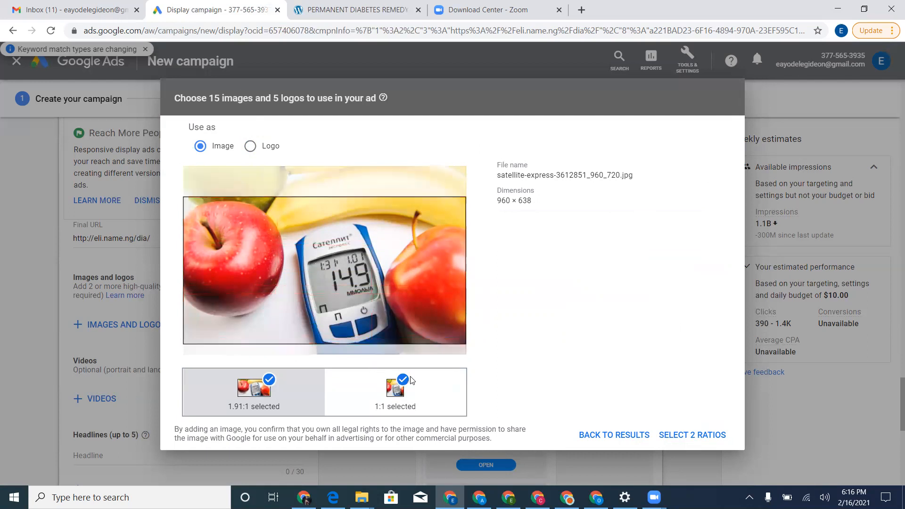
{"action": "left_click", "coordinate": [405, 382]}
{"action": "left_click", "coordinate": [674, 434]}
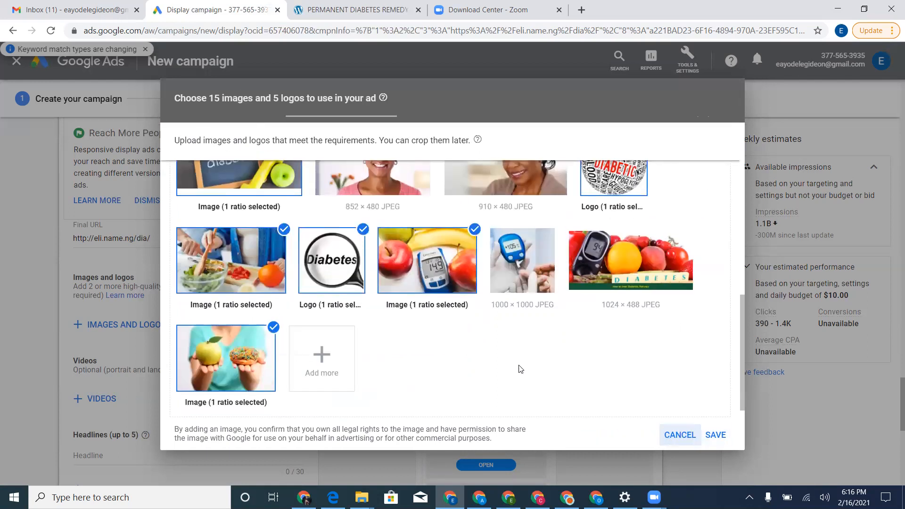
Add the 674 × 450 picture of hands holding a glucose meter as a 1:1 logo only, with the crop shifted slightly left.
{"action": "scroll", "coordinate": [331, 264], "scroll_direction": "up", "scroll_amount": 2}
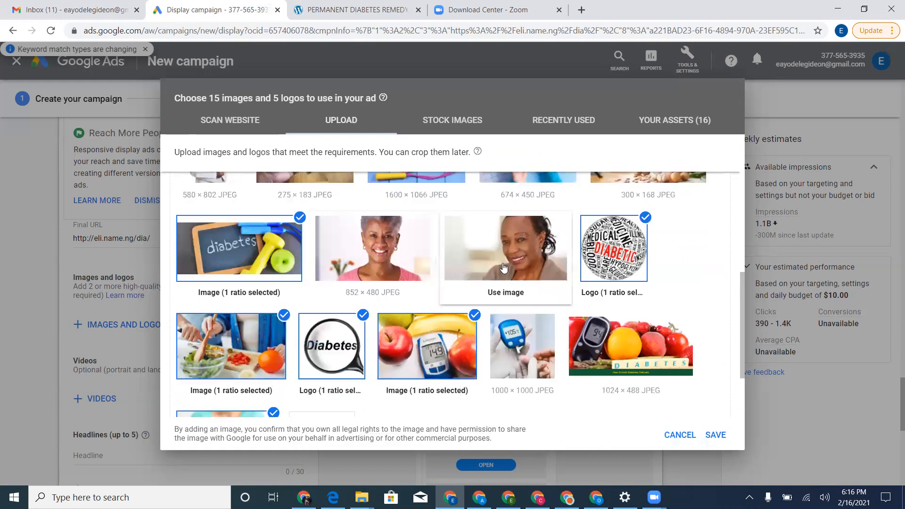
{"action": "scroll", "coordinate": [490, 266], "scroll_direction": "up", "scroll_amount": 2}
{"action": "scroll", "coordinate": [475, 265], "scroll_direction": "up", "scroll_amount": 2}
{"action": "left_click", "coordinate": [528, 342]}
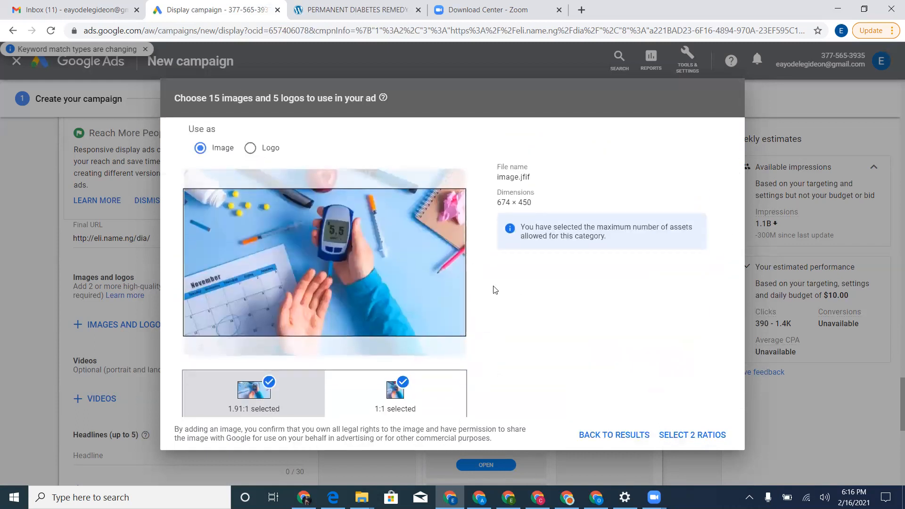
{"action": "left_click", "coordinate": [250, 146]}
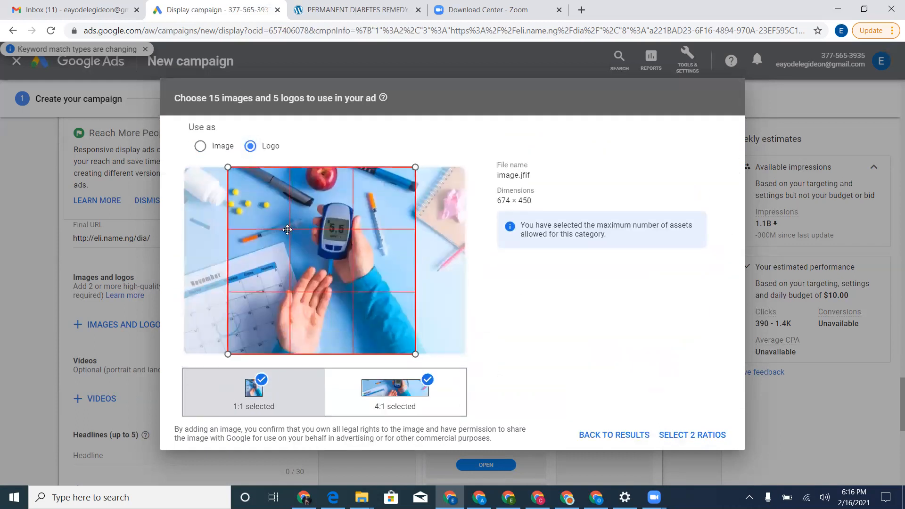
{"action": "left_click_drag", "start_coordinate": [282, 232], "coordinate": [267, 241]}
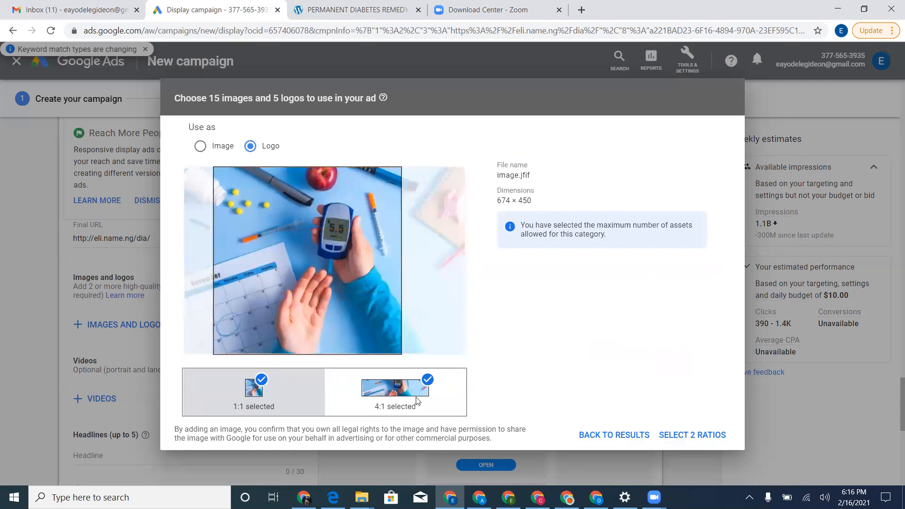
{"action": "left_click", "coordinate": [427, 380]}
{"action": "left_click", "coordinate": [693, 434]}
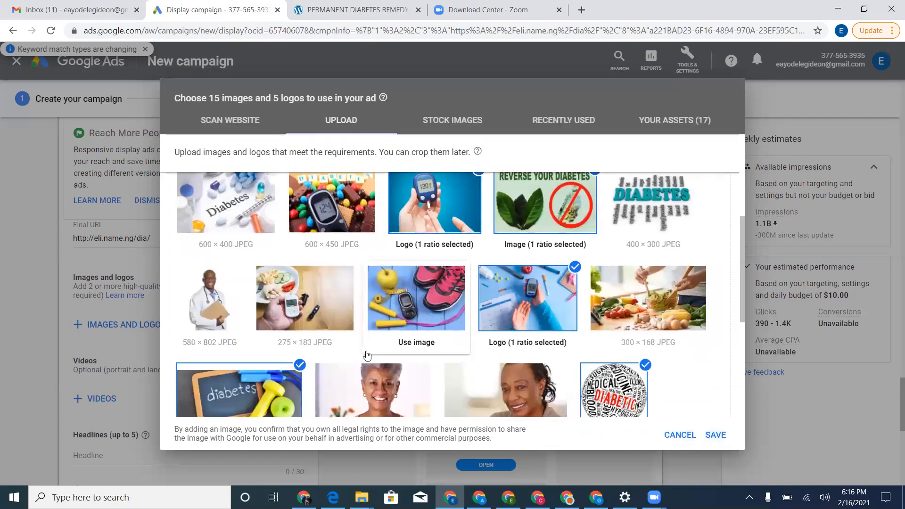
Add the 600 × 400 Diabetes pills-and-syringe picture as a 1:1 logo, with the crop shifted right to cover the word Diabetes.
{"action": "left_click", "coordinate": [324, 324]}
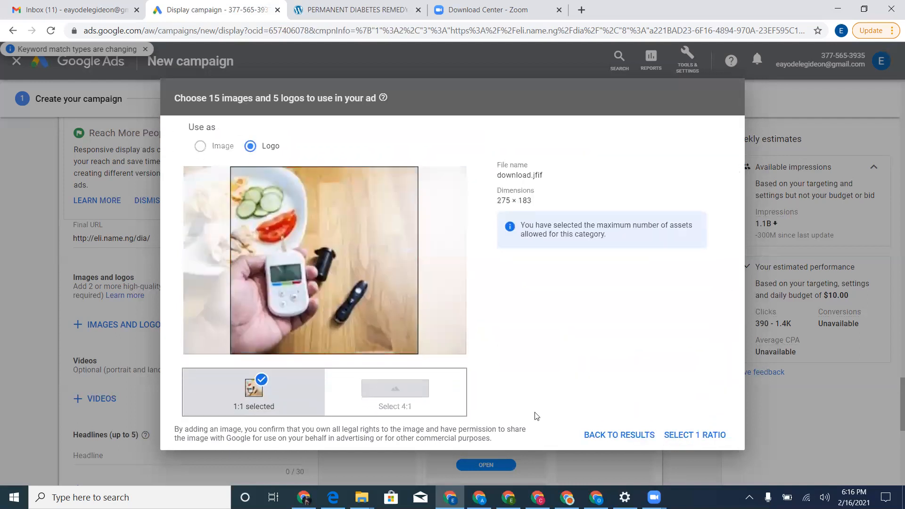
{"action": "left_click", "coordinate": [633, 446]}
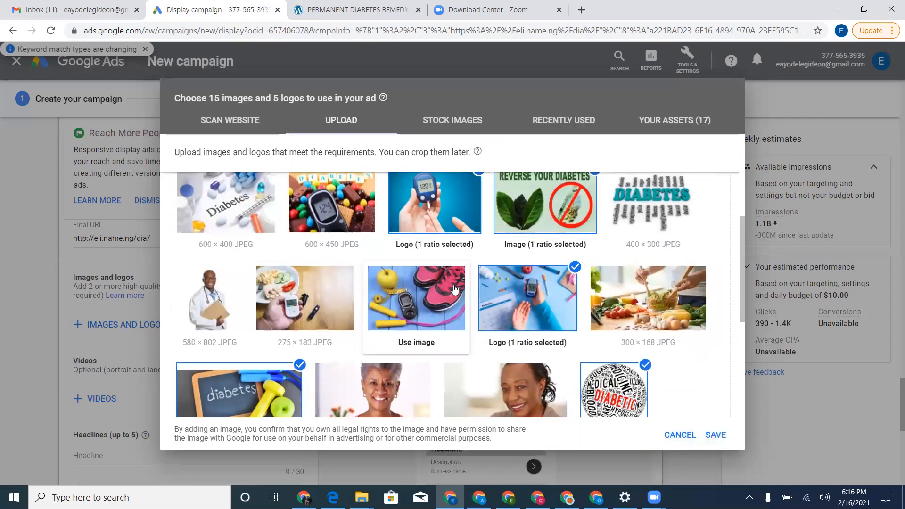
{"action": "scroll", "coordinate": [405, 292], "scroll_direction": "up", "scroll_amount": 2}
{"action": "left_click", "coordinate": [251, 284]}
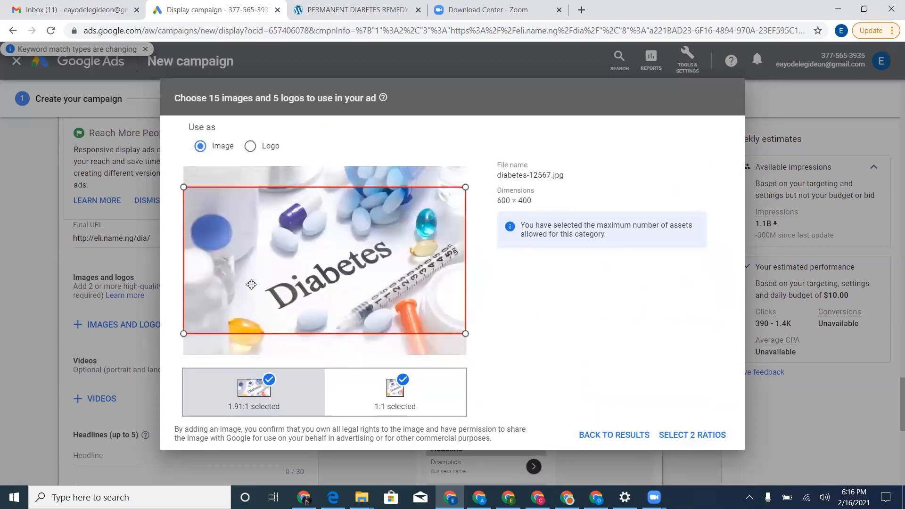
{"action": "left_click", "coordinate": [363, 400]}
{"action": "left_click", "coordinate": [251, 146]}
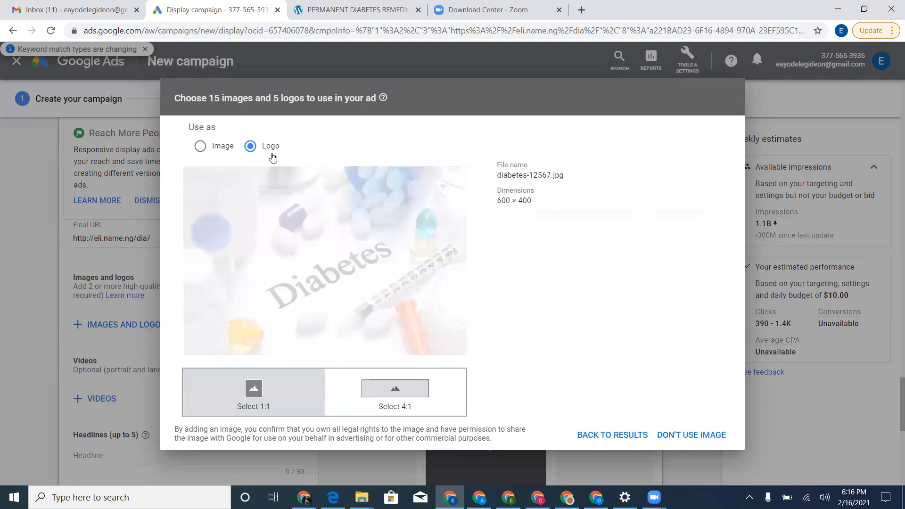
{"action": "left_click", "coordinate": [290, 380]}
{"action": "left_click_drag", "start_coordinate": [296, 307], "coordinate": [335, 307]}
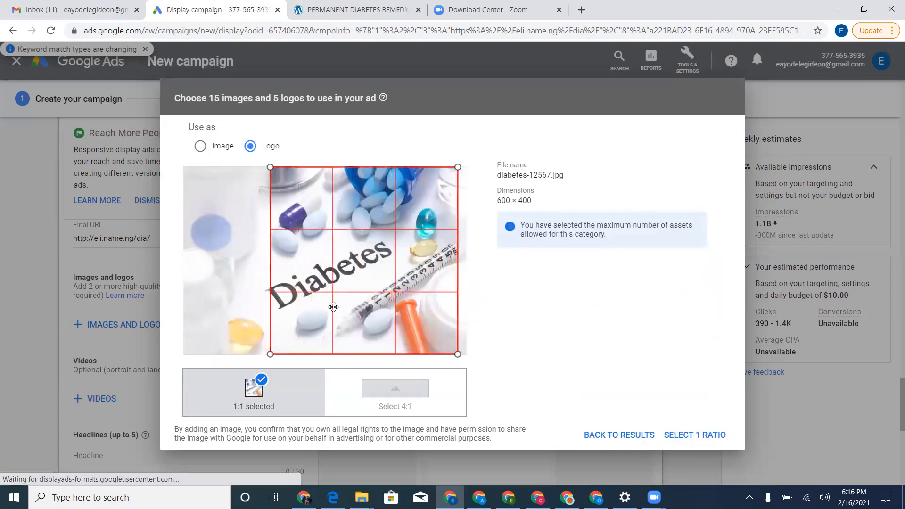
{"action": "left_click", "coordinate": [699, 435]}
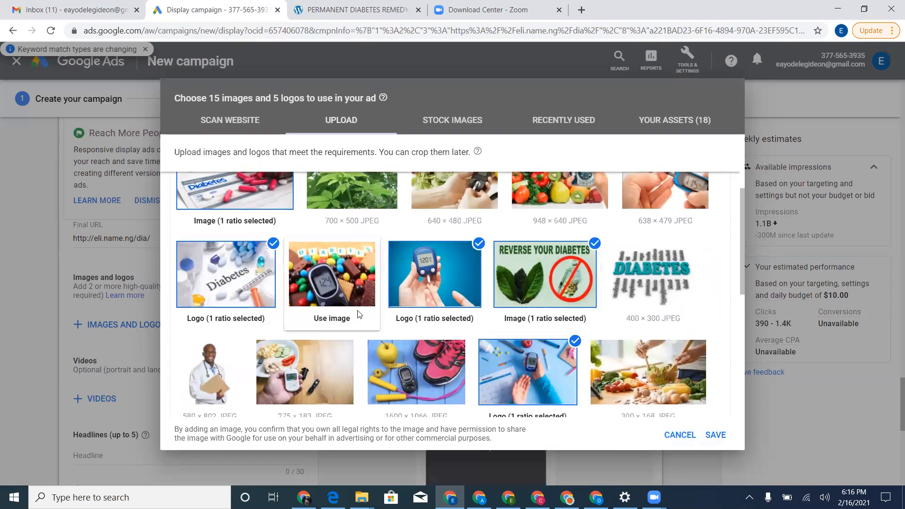
Review all the images and logos selected as assets for the ad.
{"action": "scroll", "coordinate": [329, 316], "scroll_direction": "down", "scroll_amount": 2}
{"action": "left_click", "coordinate": [675, 120]}
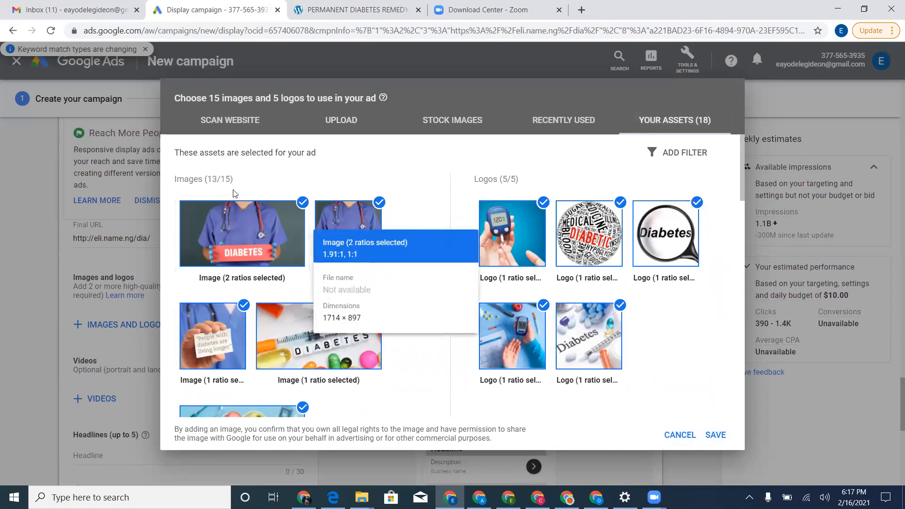
Add the 638 × 479 diabetes.jpg picture as a 1:1 image only, with the crop shifted right to cover the word Diabetes.
{"action": "left_click", "coordinate": [341, 120]}
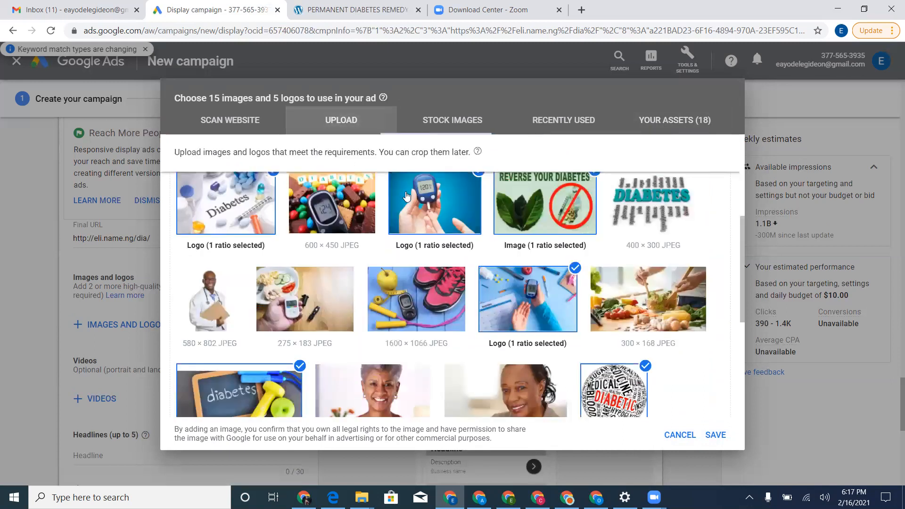
{"action": "scroll", "coordinate": [504, 234], "scroll_direction": "up", "scroll_amount": 1}
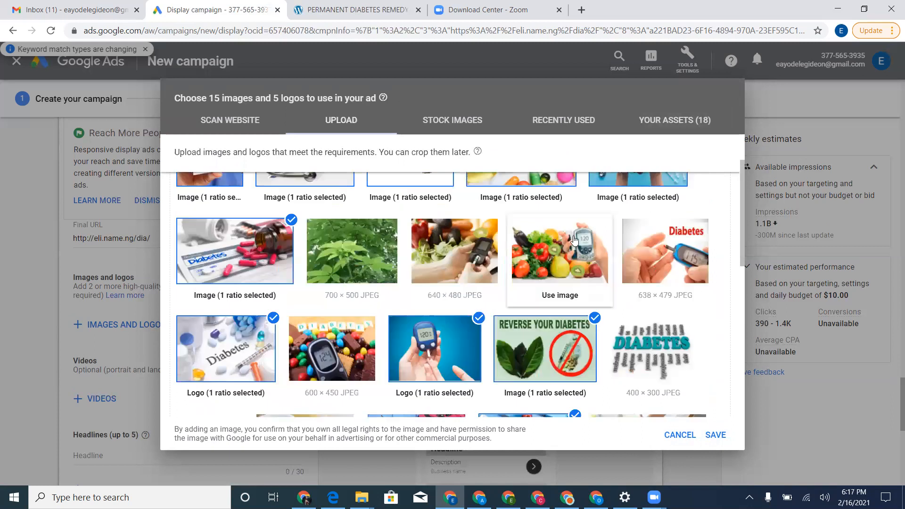
{"action": "left_click", "coordinate": [659, 231]}
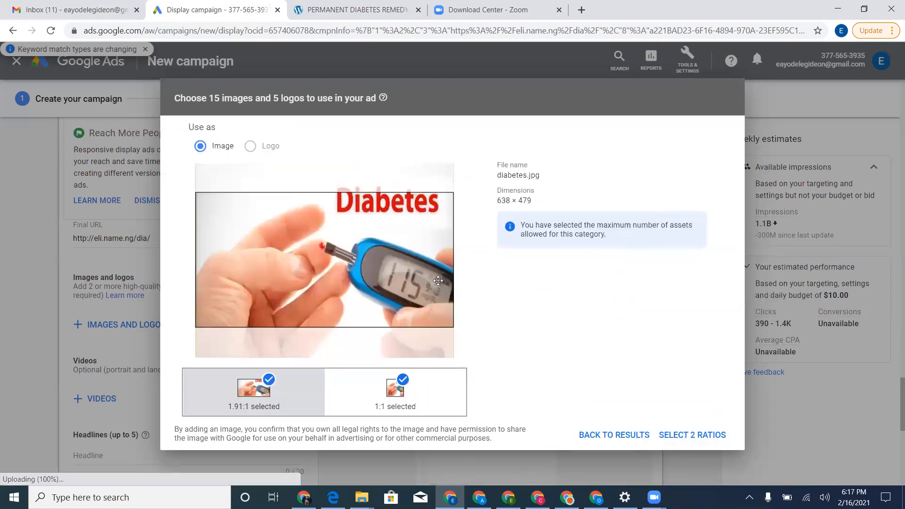
{"action": "left_click_drag", "start_coordinate": [423, 277], "coordinate": [423, 272]}
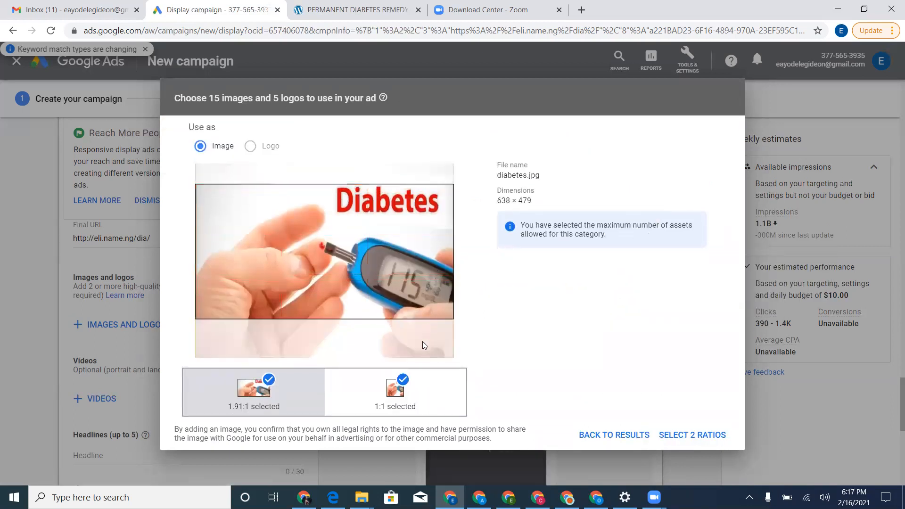
{"action": "left_click", "coordinate": [361, 403]}
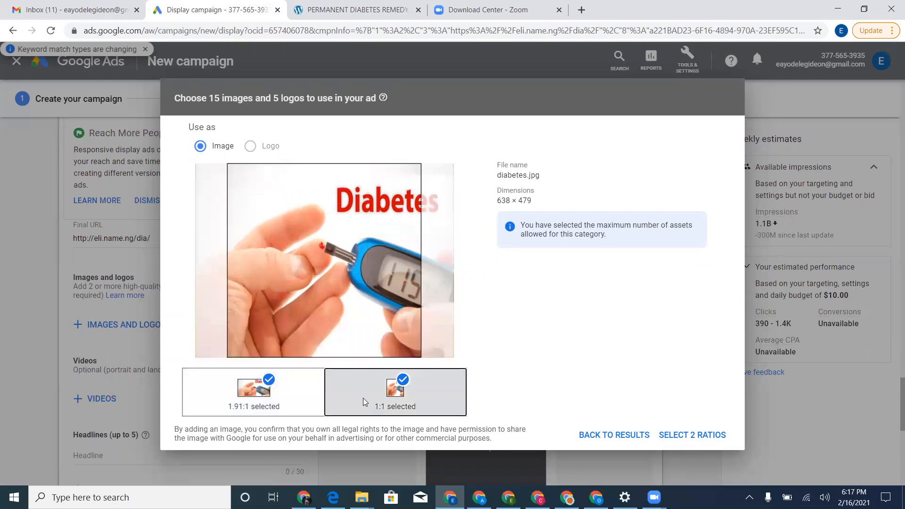
{"action": "left_click", "coordinate": [403, 379]}
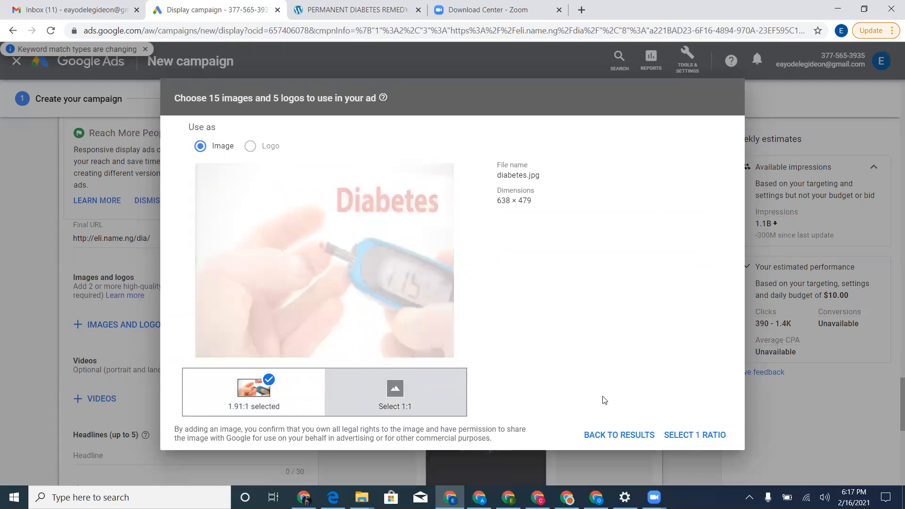
{"action": "left_click", "coordinate": [355, 387]}
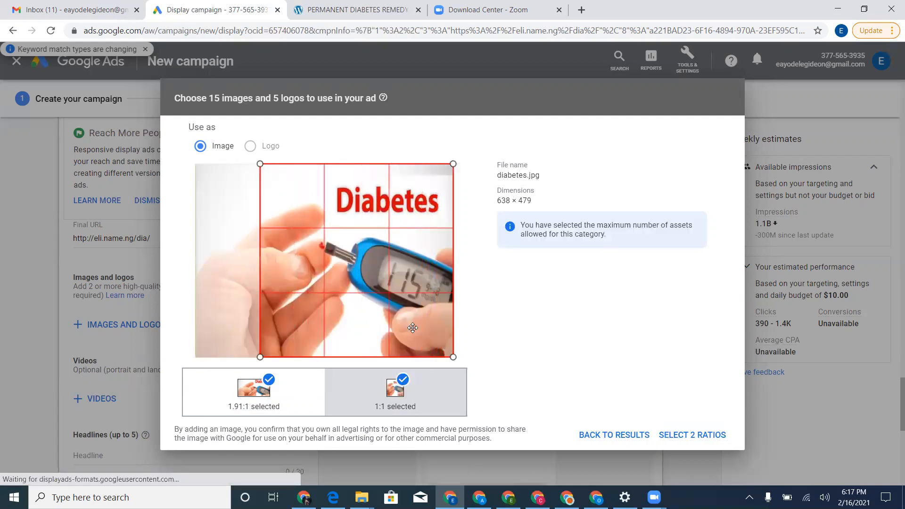
{"action": "left_click", "coordinate": [268, 380]}
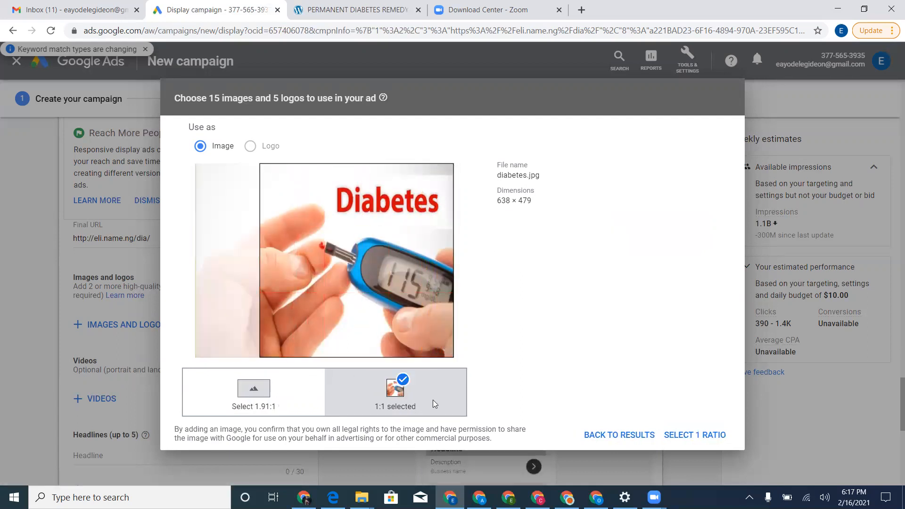
{"action": "left_click", "coordinate": [699, 433]}
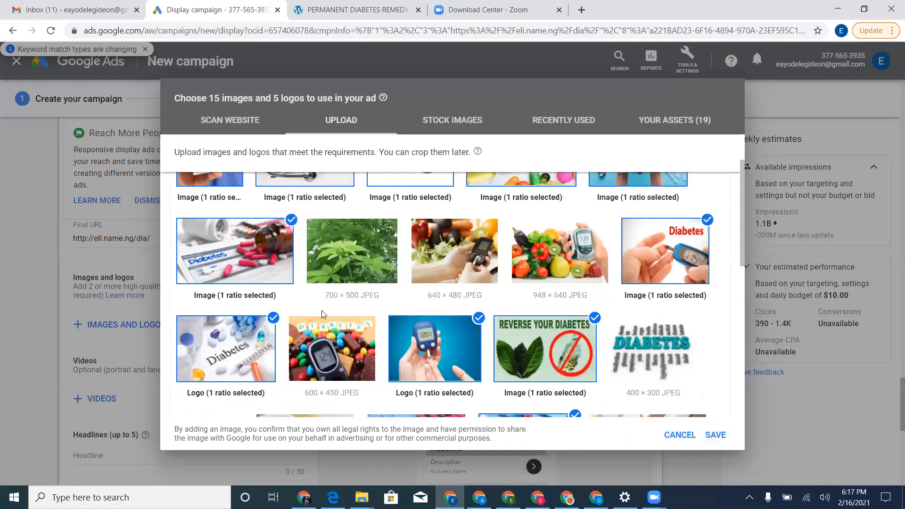
{"action": "scroll", "coordinate": [434, 292], "scroll_direction": "up", "scroll_amount": 3}
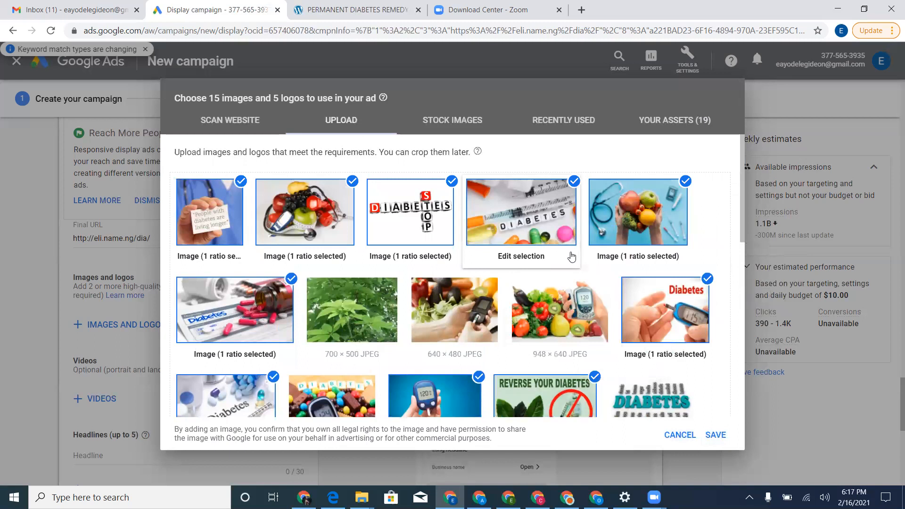
{"action": "scroll", "coordinate": [543, 266], "scroll_direction": "down", "scroll_amount": 3}
{"action": "scroll", "coordinate": [544, 269], "scroll_direction": "up", "scroll_amount": 2}
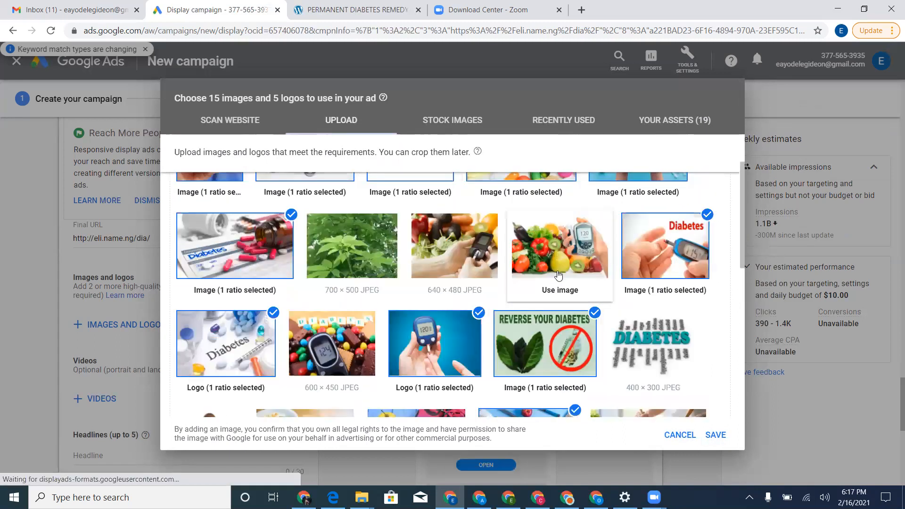
{"action": "scroll", "coordinate": [548, 276], "scroll_direction": "down", "scroll_amount": 4}
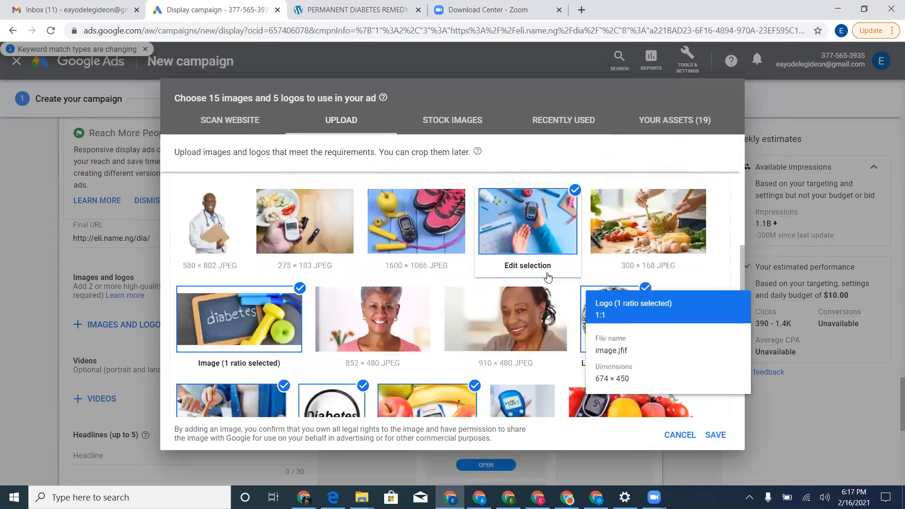
{"action": "left_click", "coordinate": [653, 206]}
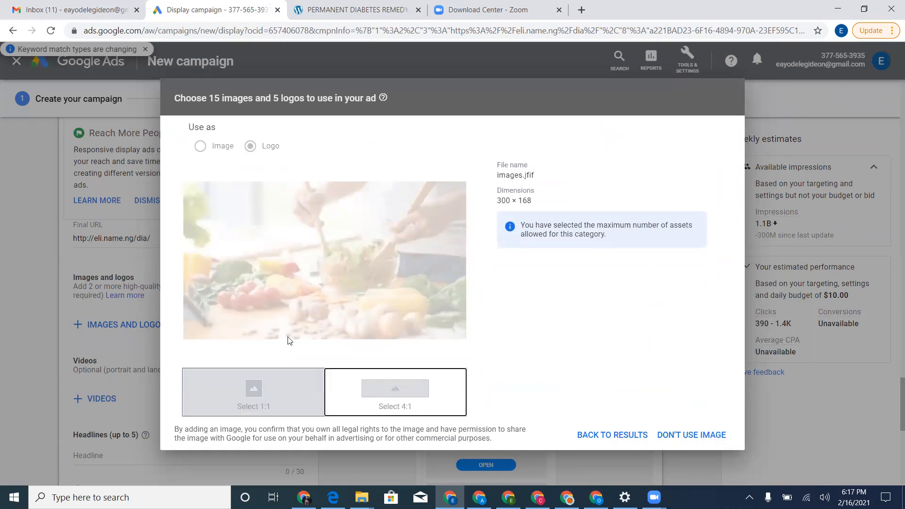
{"action": "left_click", "coordinate": [628, 433]}
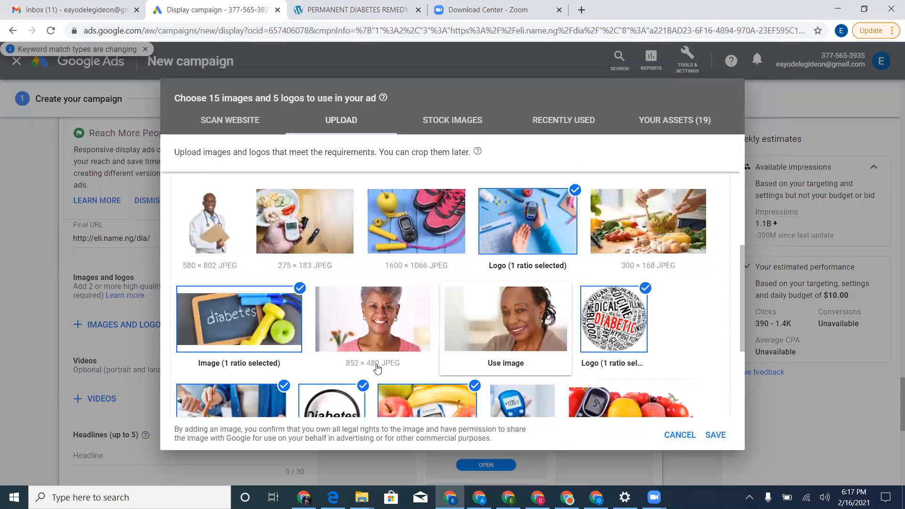
Add the 1024 × 488 treate diab.jpg picture as a 1.91:1 image with the crop shifted right, and save the asset selection.
{"action": "scroll", "coordinate": [394, 333], "scroll_direction": "down", "scroll_amount": 3}
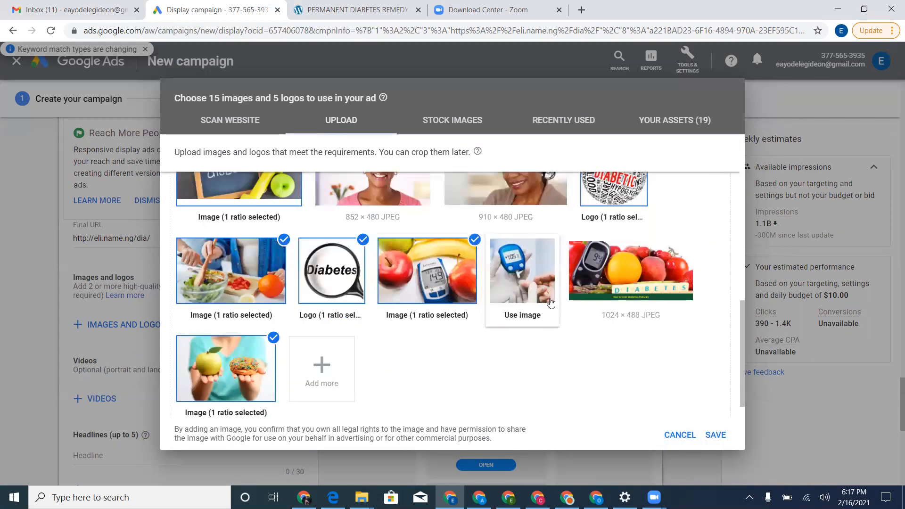
{"action": "left_click", "coordinate": [583, 288]}
{"action": "left_click", "coordinate": [273, 406]}
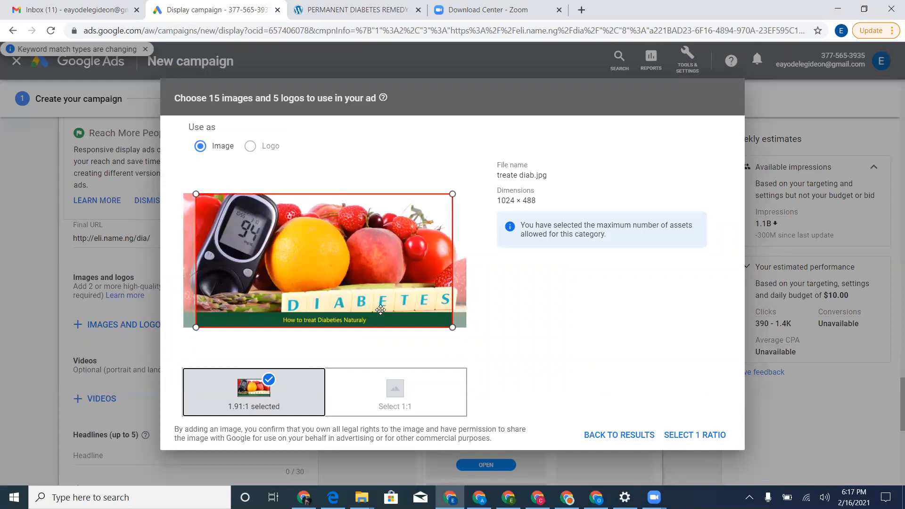
{"action": "left_click_drag", "start_coordinate": [382, 309], "coordinate": [392, 309]}
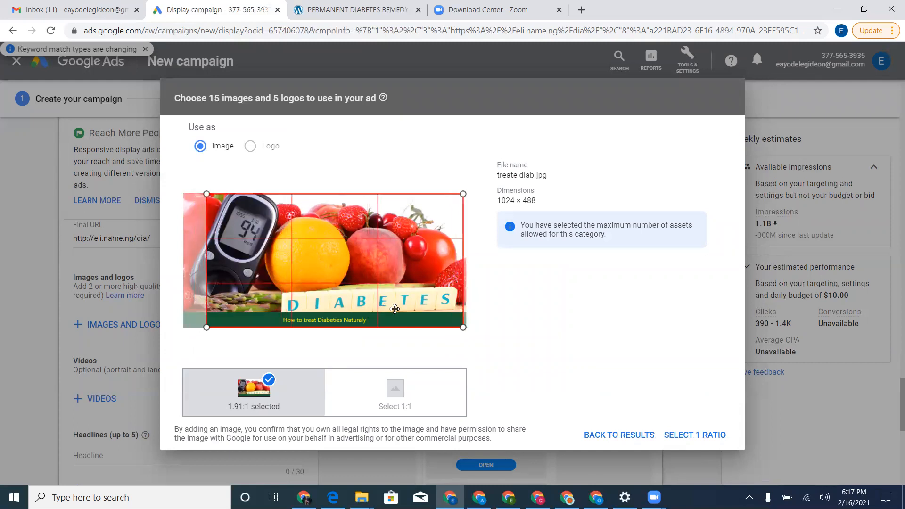
{"action": "left_click", "coordinate": [686, 436]}
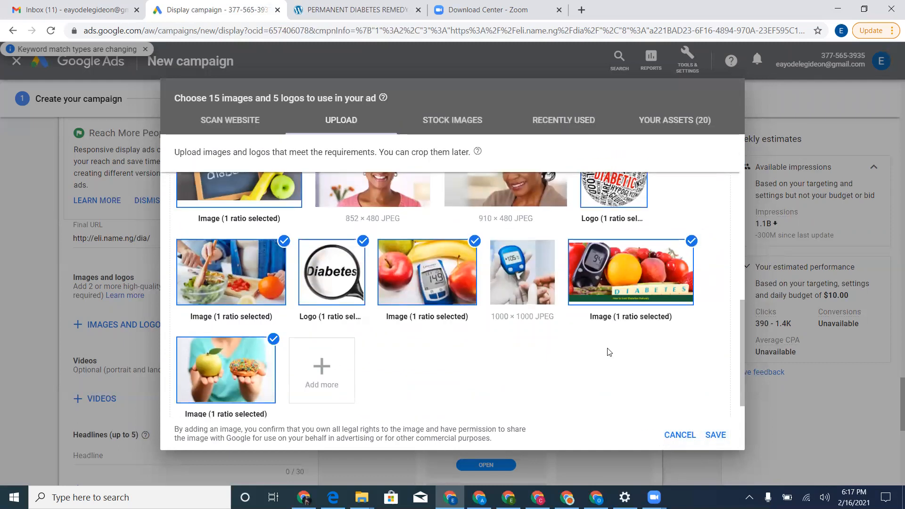
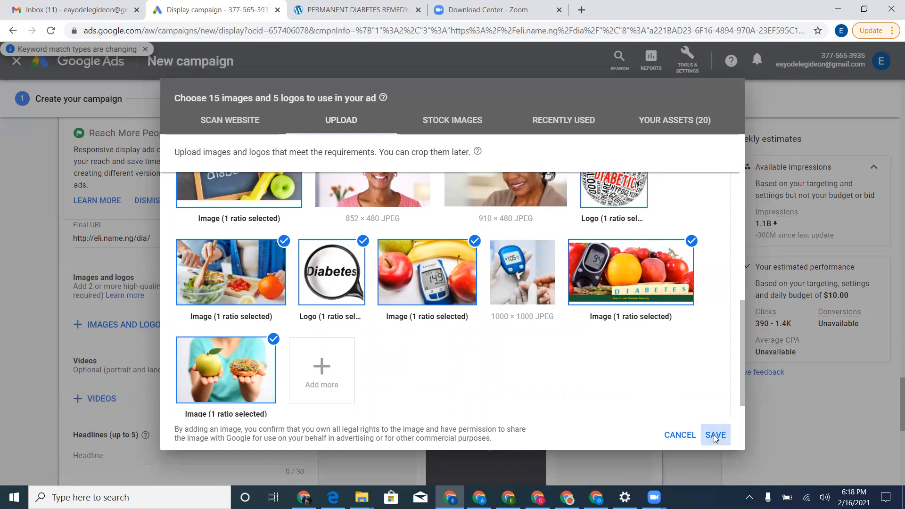
{"action": "left_click", "coordinate": [715, 435]}
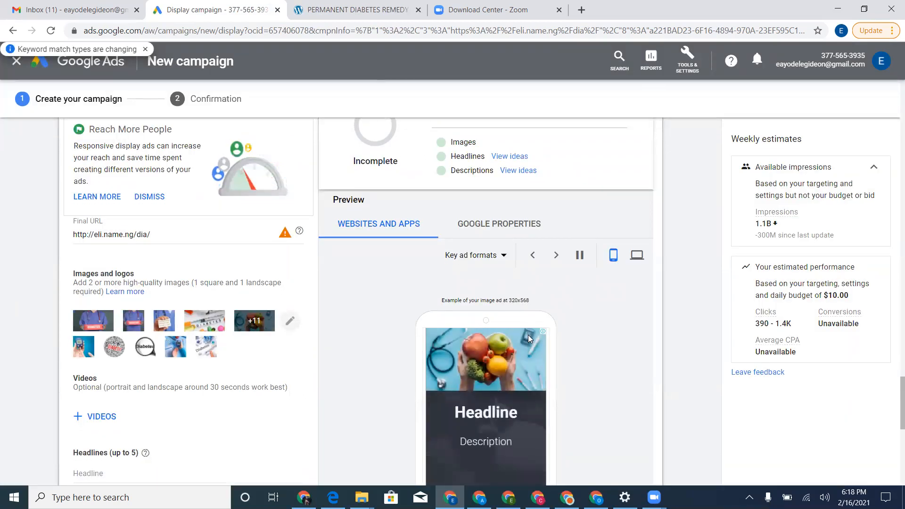
Page through the mobile previews of the ad with the selected images.
{"action": "scroll", "coordinate": [518, 316], "scroll_direction": "down", "scroll_amount": 3}
{"action": "scroll", "coordinate": [528, 325], "scroll_direction": "up", "scroll_amount": 2}
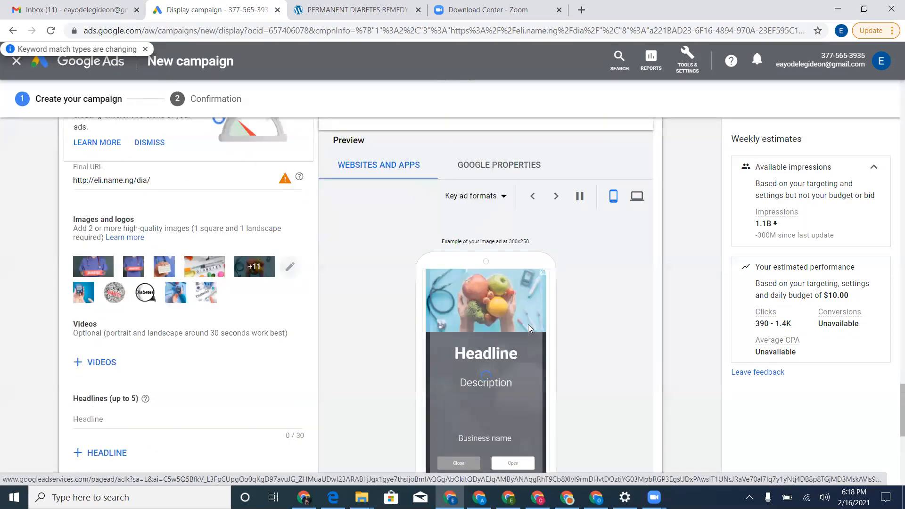
{"action": "left_click", "coordinate": [556, 196]}
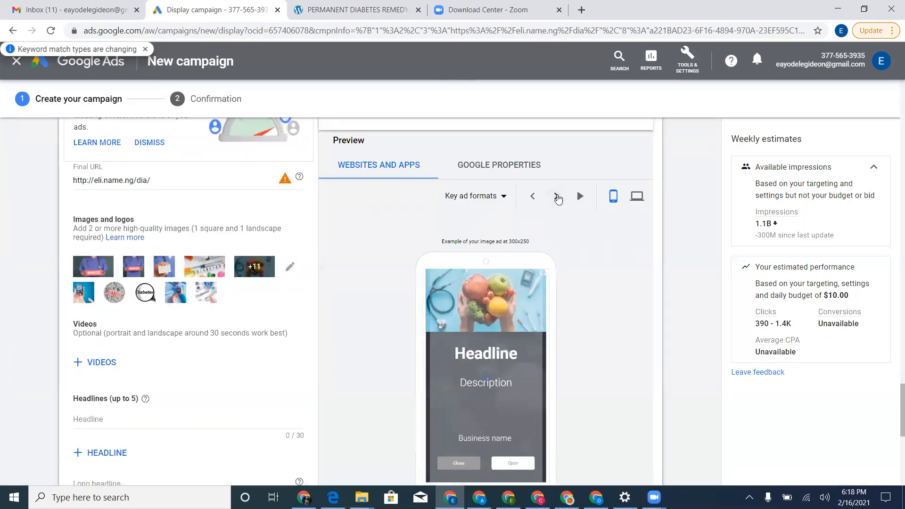
{"action": "left_click", "coordinate": [554, 200]}
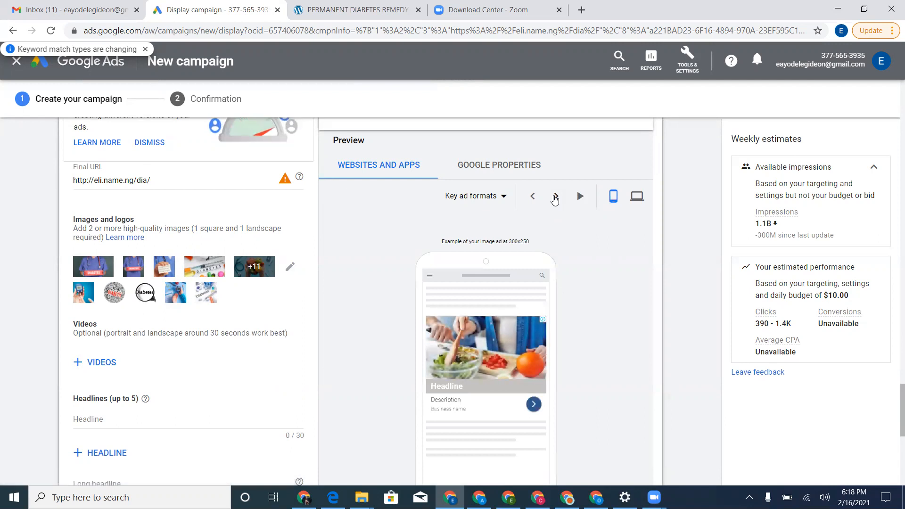
Try the Osmosis Diabetes mellitus video from a YouTube search for DIABETES as an ad video, and discard the selection without saving.
{"action": "scroll", "coordinate": [552, 254], "scroll_direction": "down", "scroll_amount": 2}
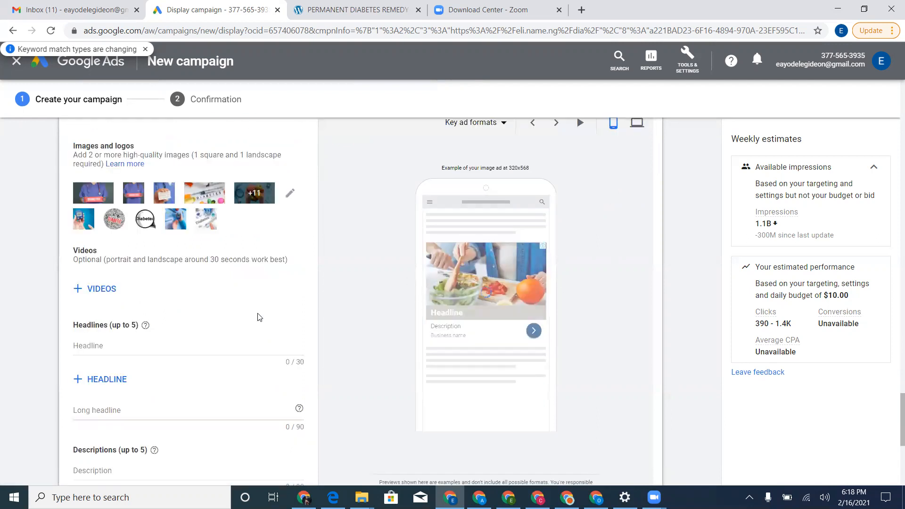
{"action": "left_click", "coordinate": [222, 349]}
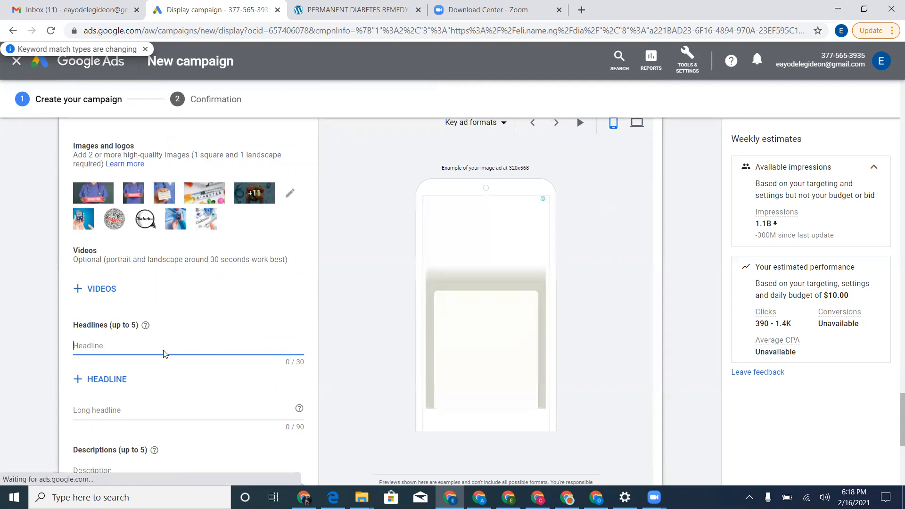
{"action": "left_click", "coordinate": [102, 293]}
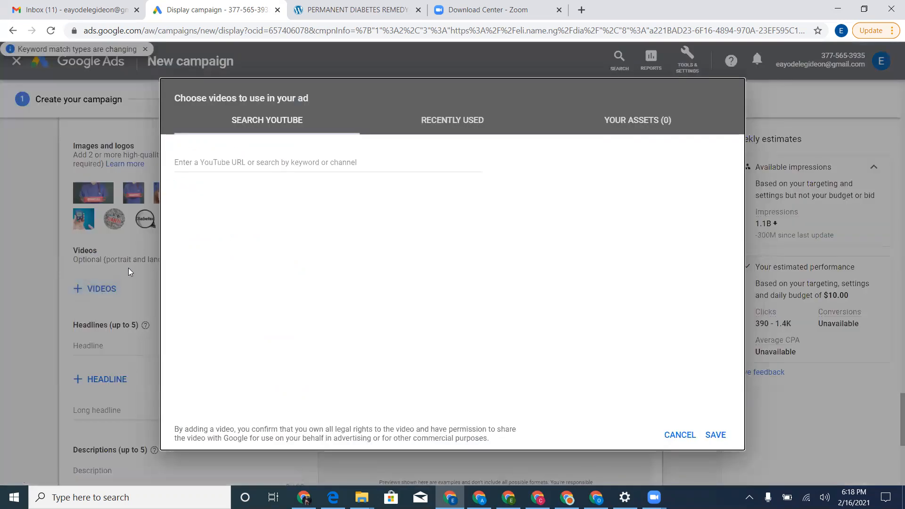
{"action": "left_click", "coordinate": [271, 162]}
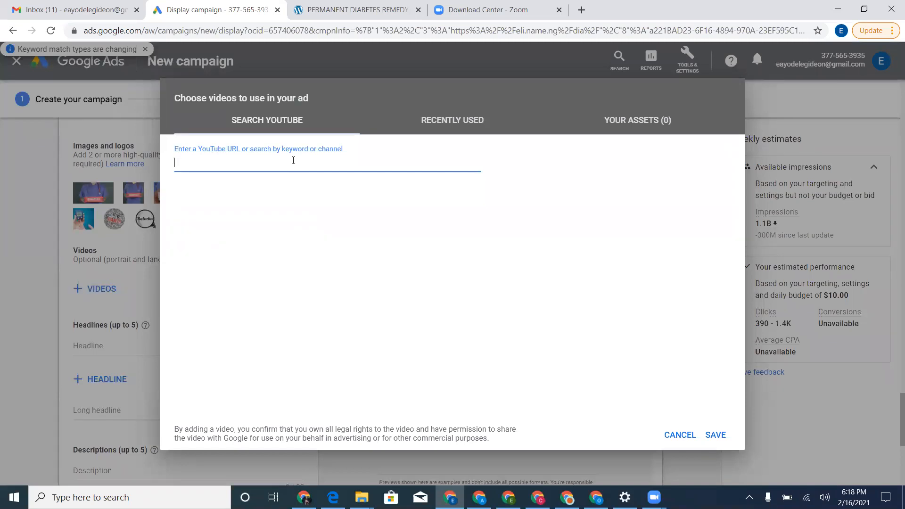
{"action": "type", "text": "CHE"}
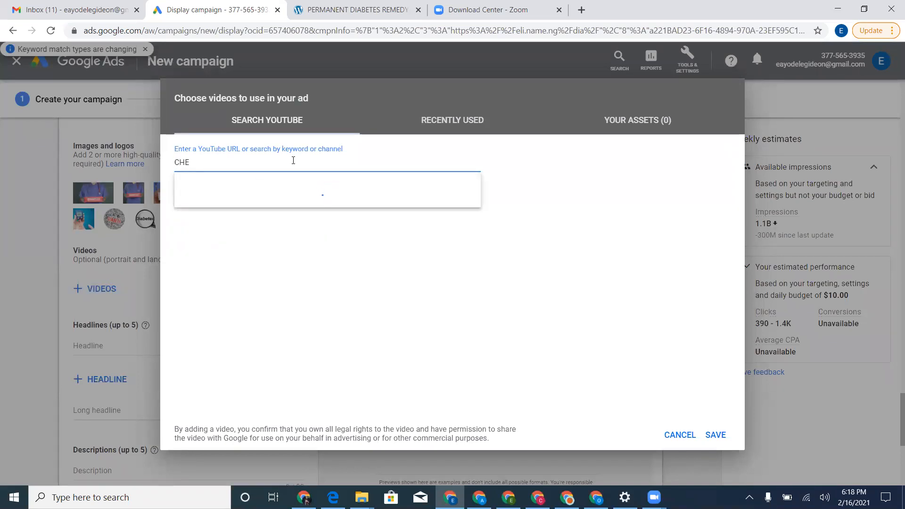
{"action": "type", "text": "DIABETES"}
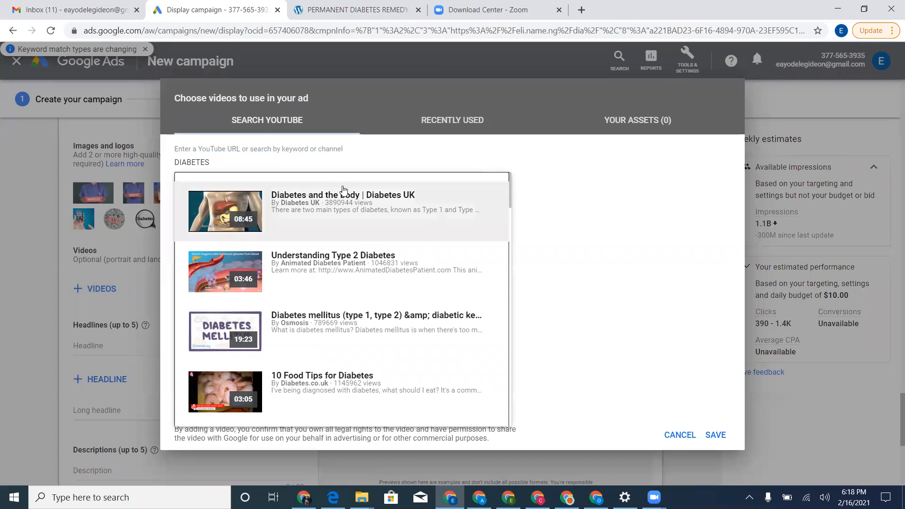
{"action": "left_click", "coordinate": [332, 337]}
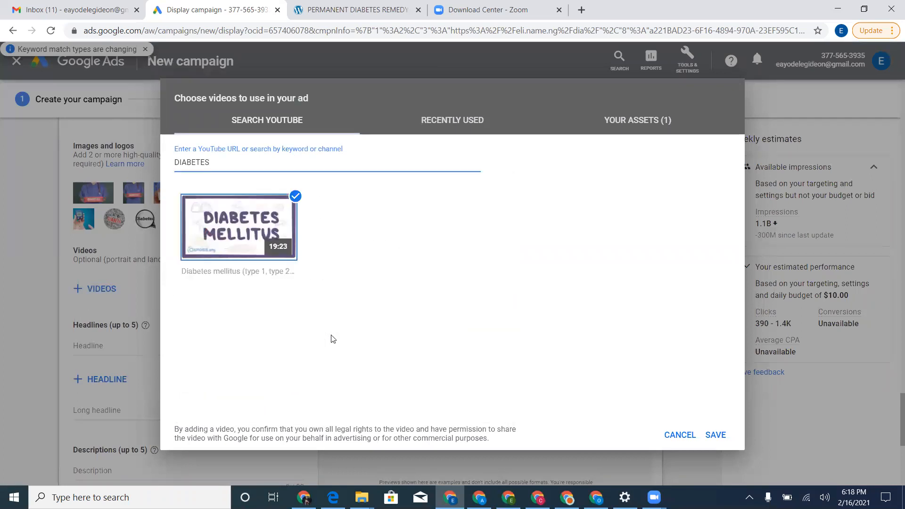
{"action": "left_click", "coordinate": [295, 196]}
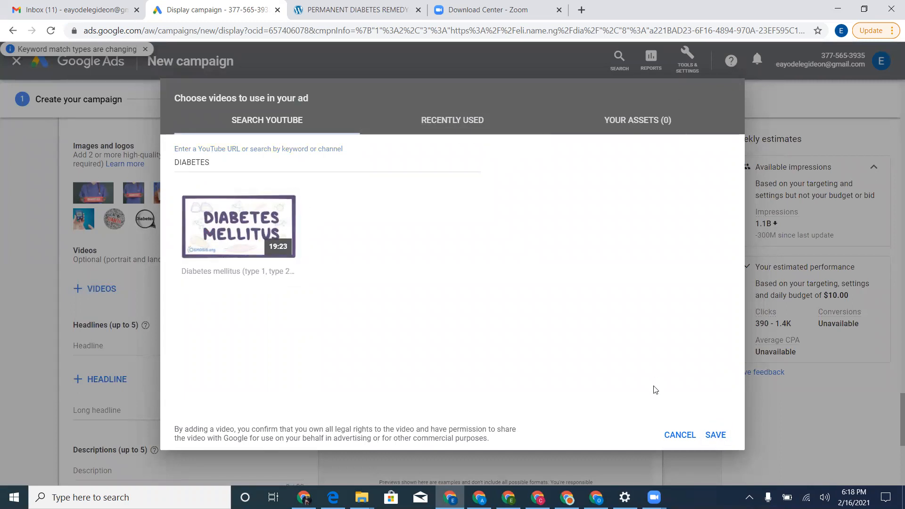
{"action": "left_click", "coordinate": [679, 434]}
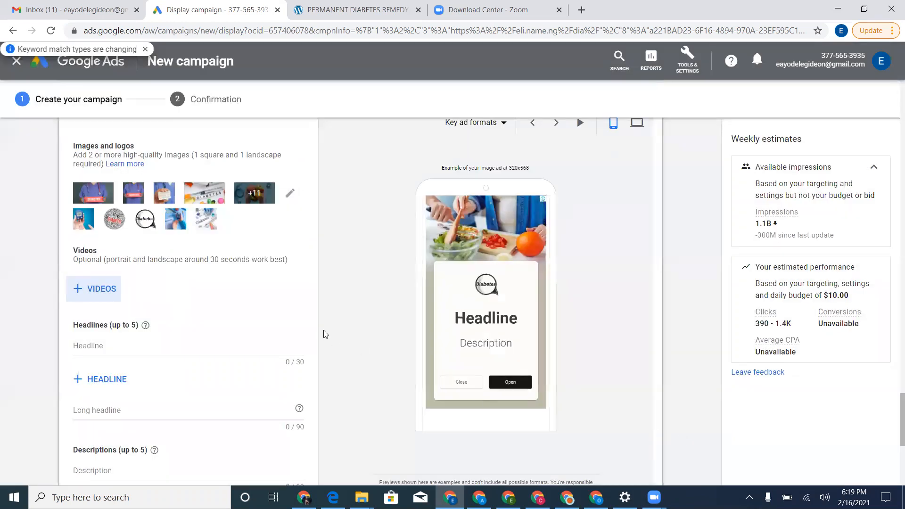
Enter "Permanent Diabetes Remedy" as the ad's first headline.
{"action": "scroll", "coordinate": [313, 319], "scroll_direction": "down", "scroll_amount": 2}
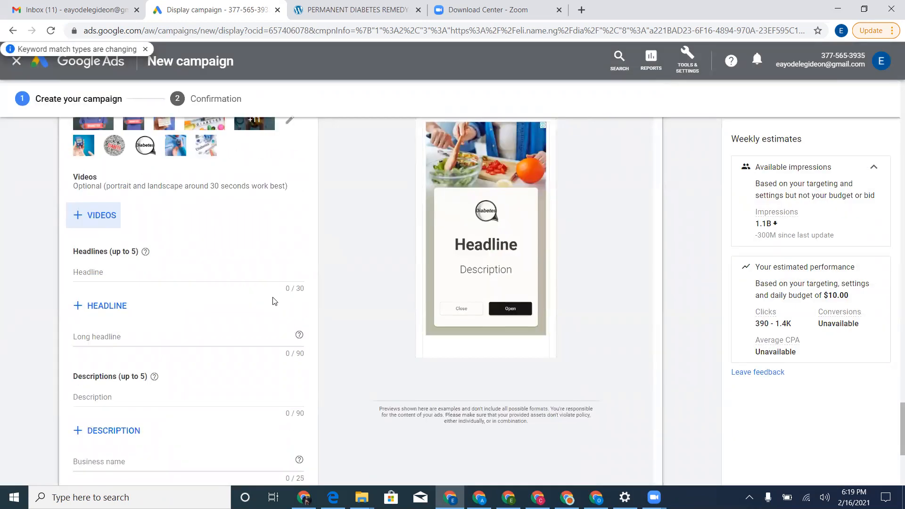
{"action": "scroll", "coordinate": [274, 299], "scroll_direction": "up", "scroll_amount": 2}
{"action": "scroll", "coordinate": [213, 308], "scroll_direction": "down", "scroll_amount": 2}
{"action": "left_click", "coordinate": [181, 273]}
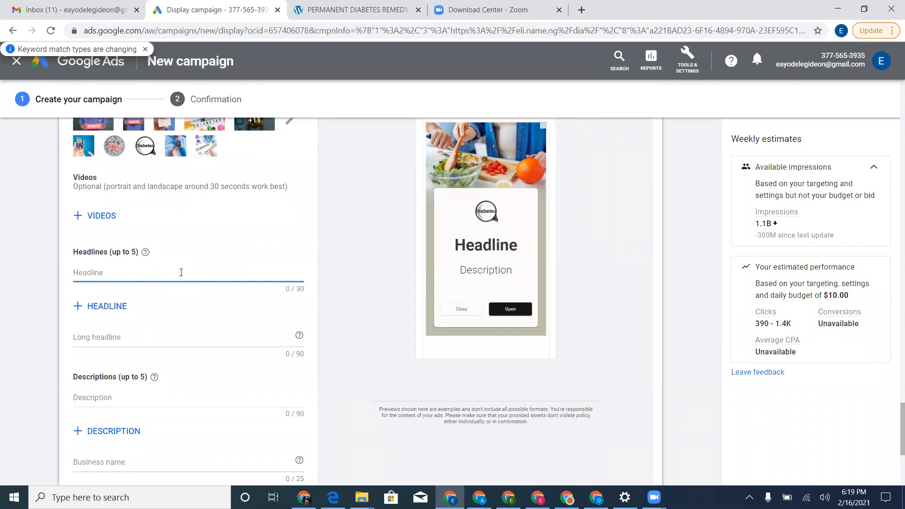
{"action": "type", "text": "P"}
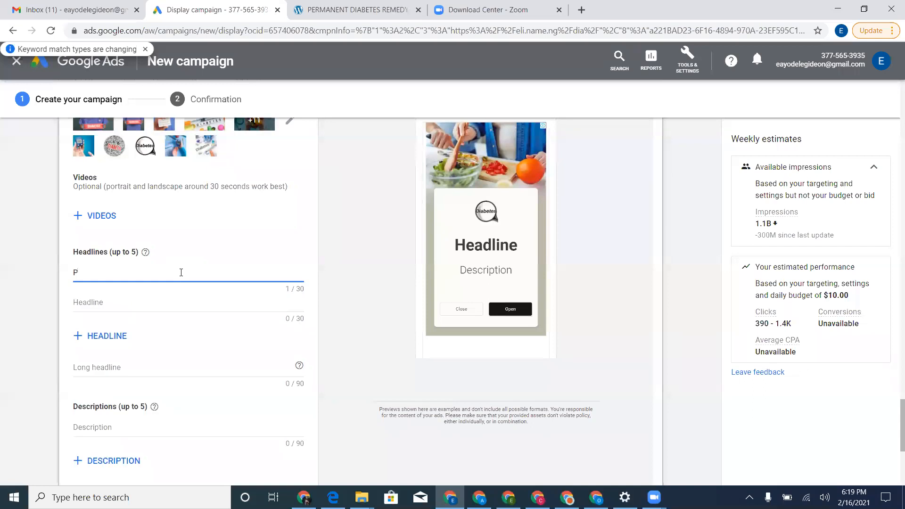
{"action": "type", "text": "ermane"}
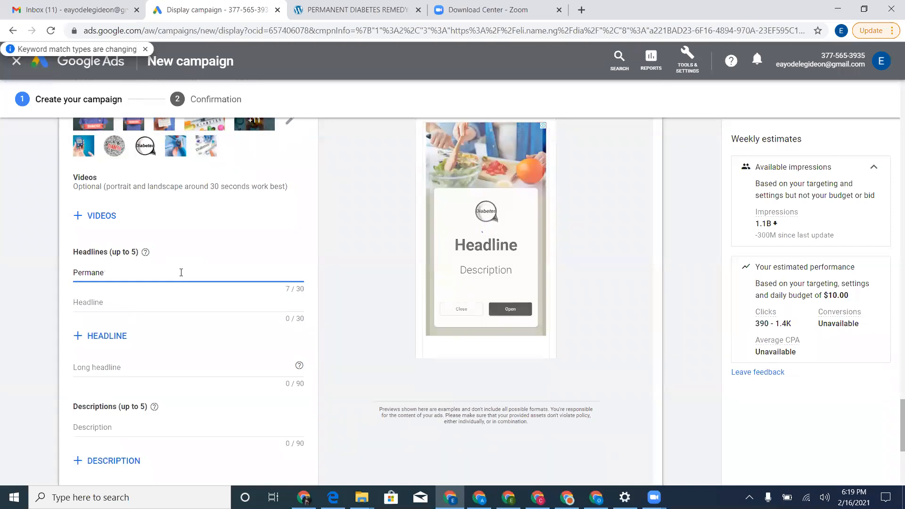
{"action": "type", "text": "nt"}
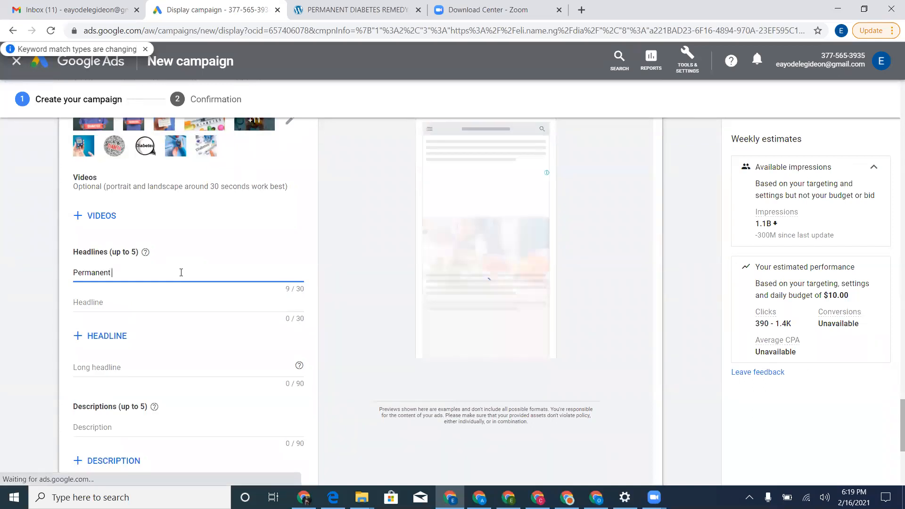
{"action": "type", "text": " Diabtes"}
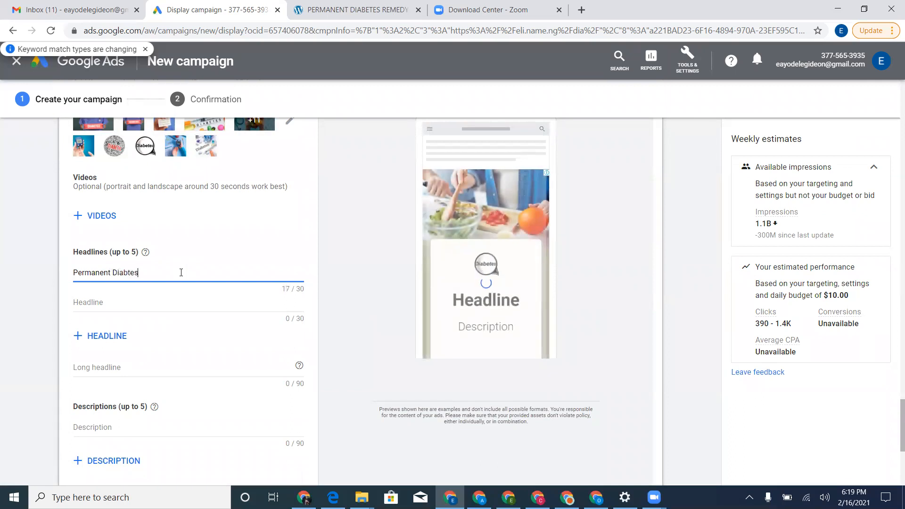
{"action": "key", "text": "BackSpace"}
{"action": "key", "text": "BackSpace"}
{"action": "key", "text": "BackSpace"}
{"action": "type", "text": "ete"}
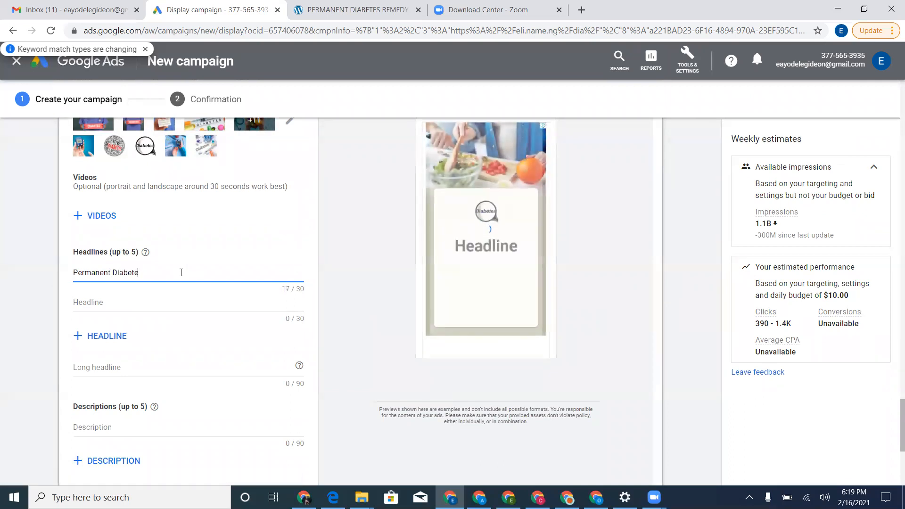
{"action": "type", "text": "s Remedy"}
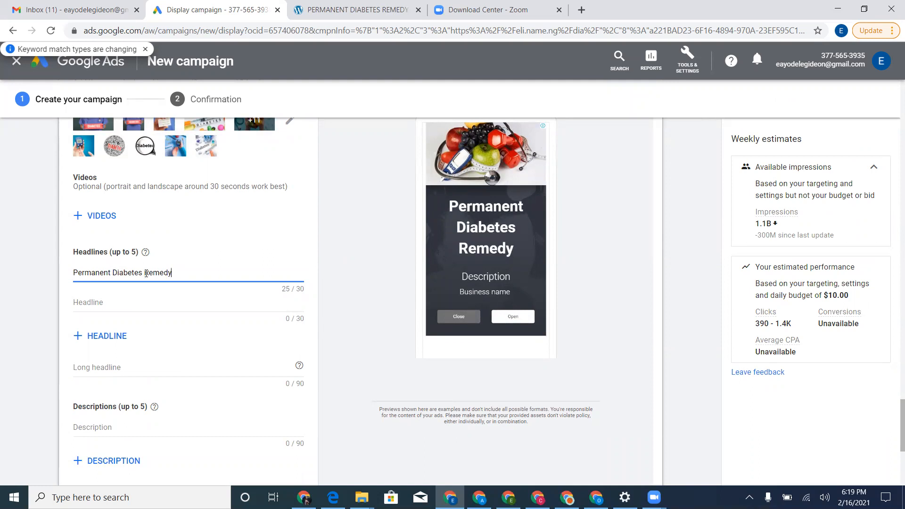
Enter "Natural Solution To Diabetes" as the second headline, correcting the misspelled last word.
{"action": "left_click", "coordinate": [162, 305]}
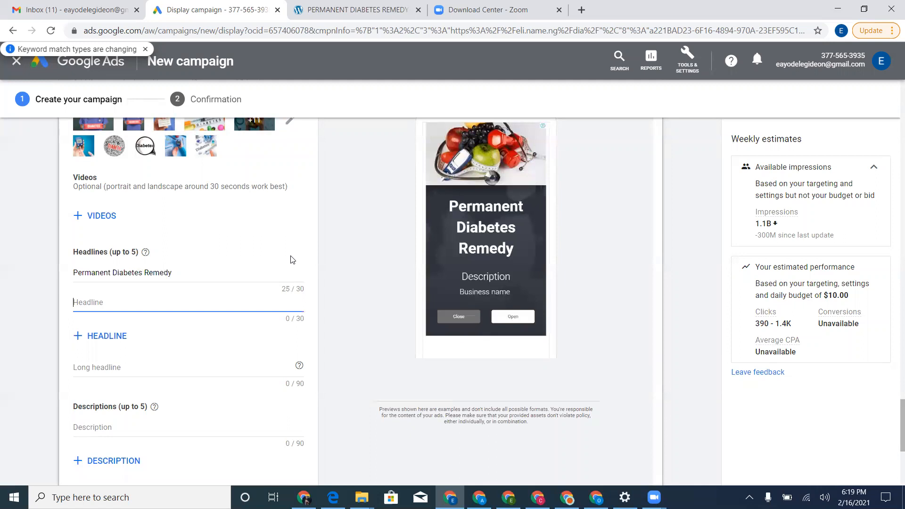
{"action": "type", "text": "N"}
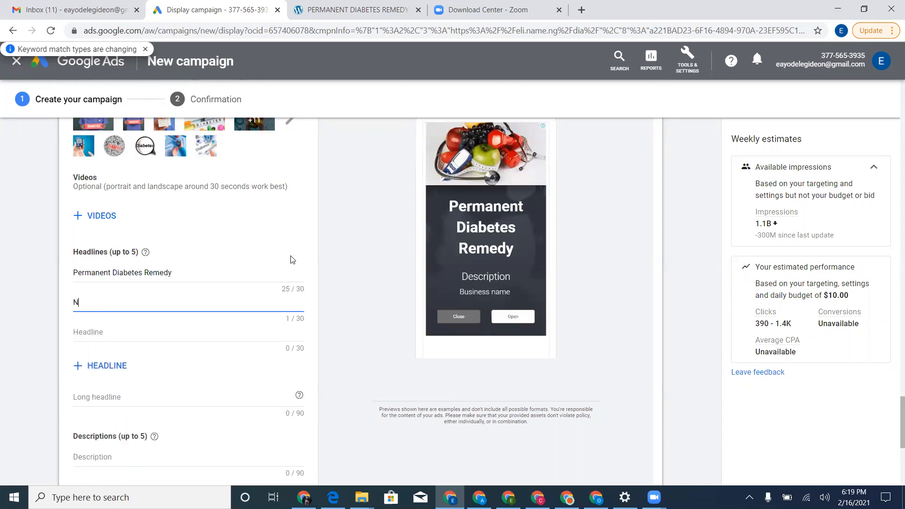
{"action": "type", "text": "atural S"}
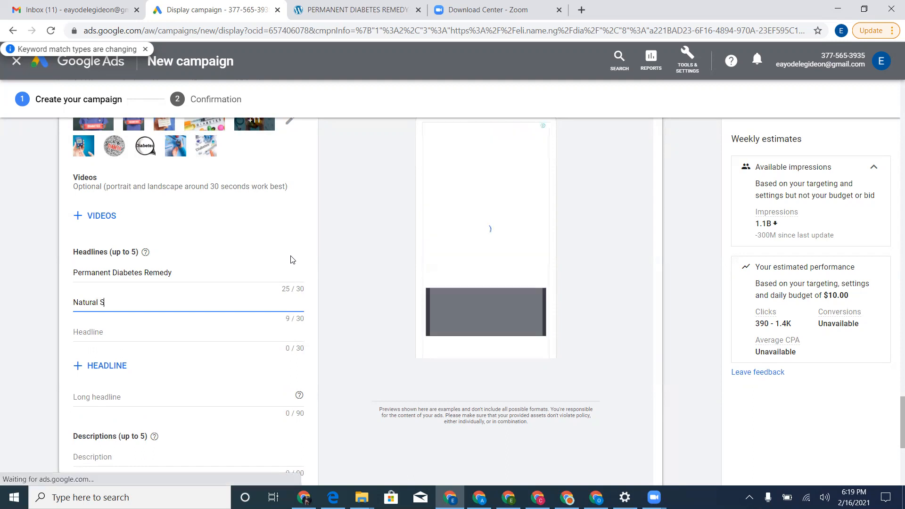
{"action": "type", "text": "olution To Daibetes"}
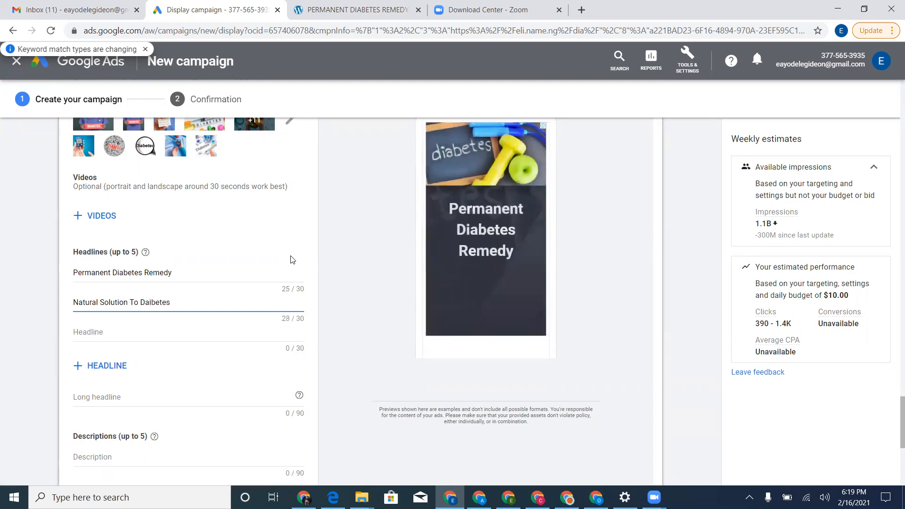
{"action": "key", "text": "BackSpace"}
{"action": "key", "text": "BackSpace"}
{"action": "key", "text": "BackSpace"}
{"action": "key", "text": "BackSpace"}
{"action": "key", "text": "BackSpace"}
{"action": "key", "text": "BackSpace"}
{"action": "key", "text": "BackSpace"}
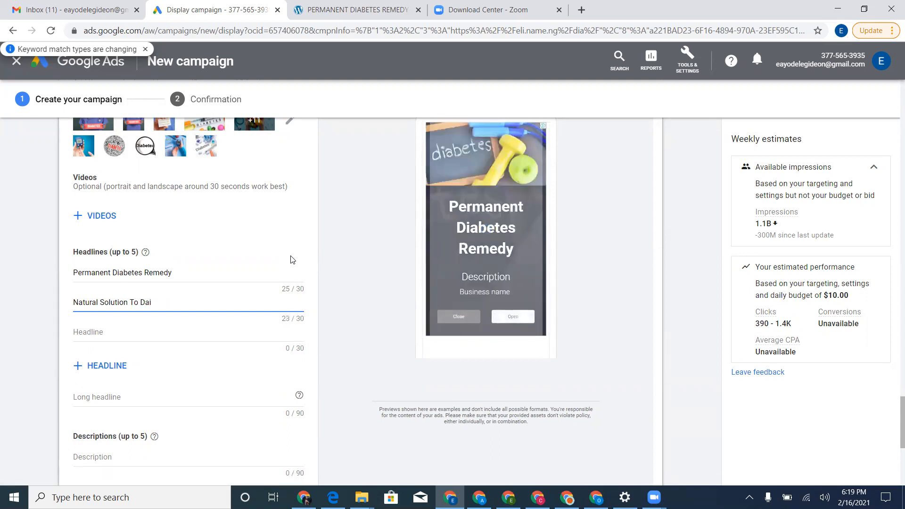
{"action": "type", "text": "iabetes"}
Enter "Overcome Diabetes Permanently" as the third headline.
{"action": "left_click", "coordinate": [210, 335]}
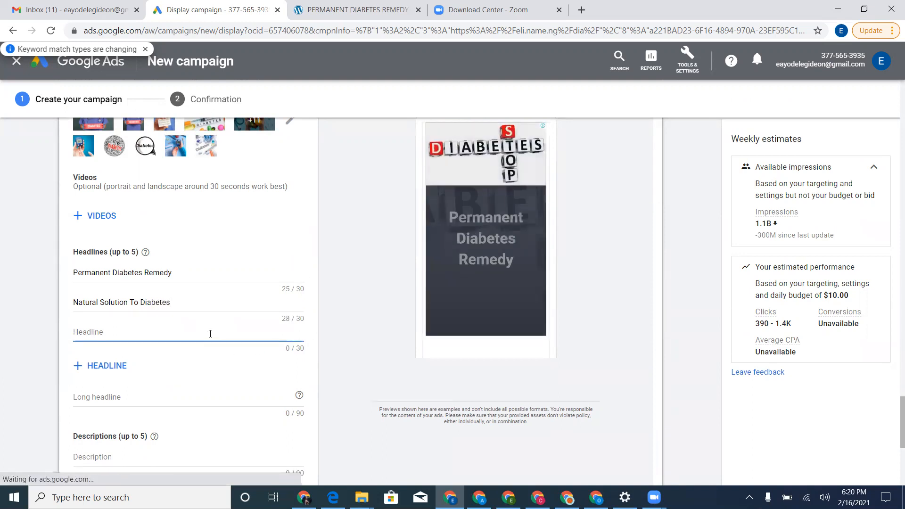
{"action": "type", "text": "Overcome Dia"}
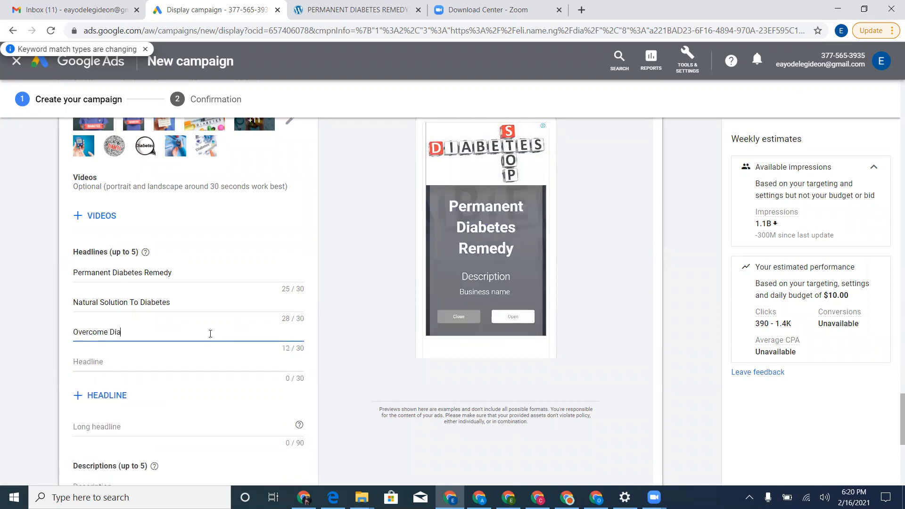
{"action": "type", "text": "betes "}
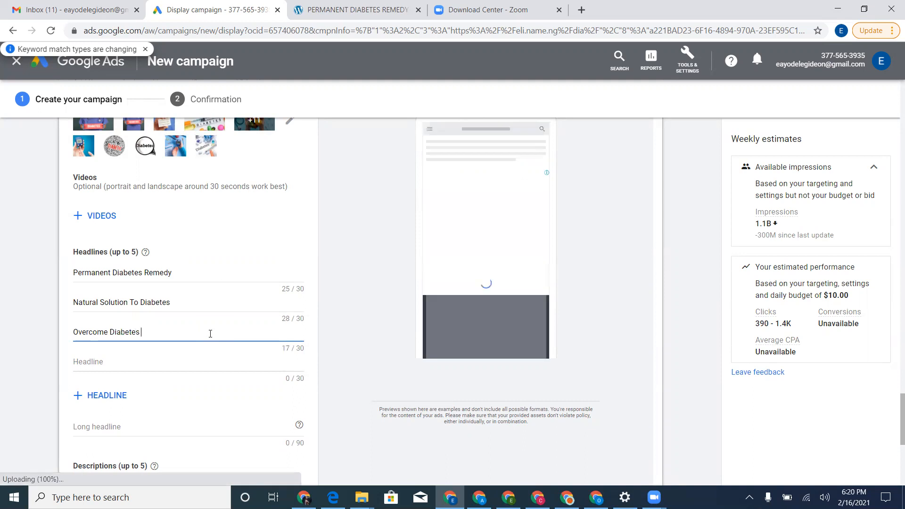
{"action": "type", "text": "Permanen"}
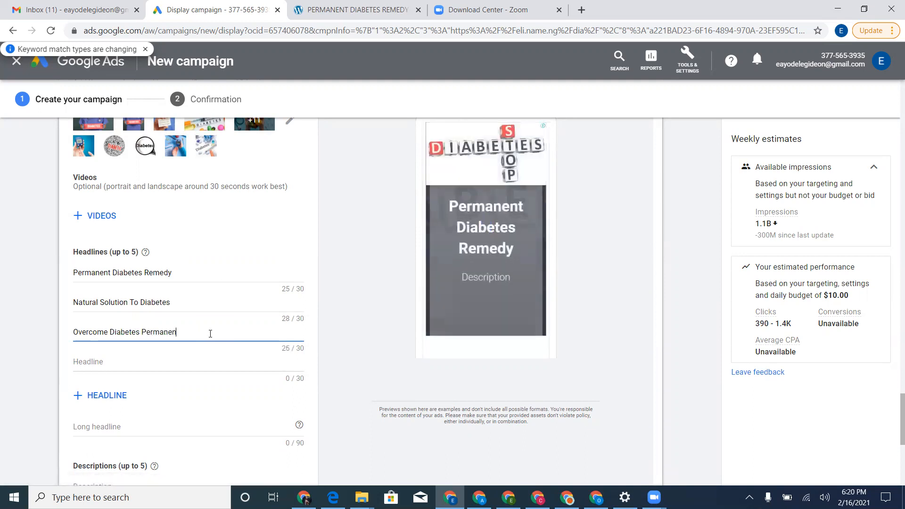
{"action": "type", "text": "tly"}
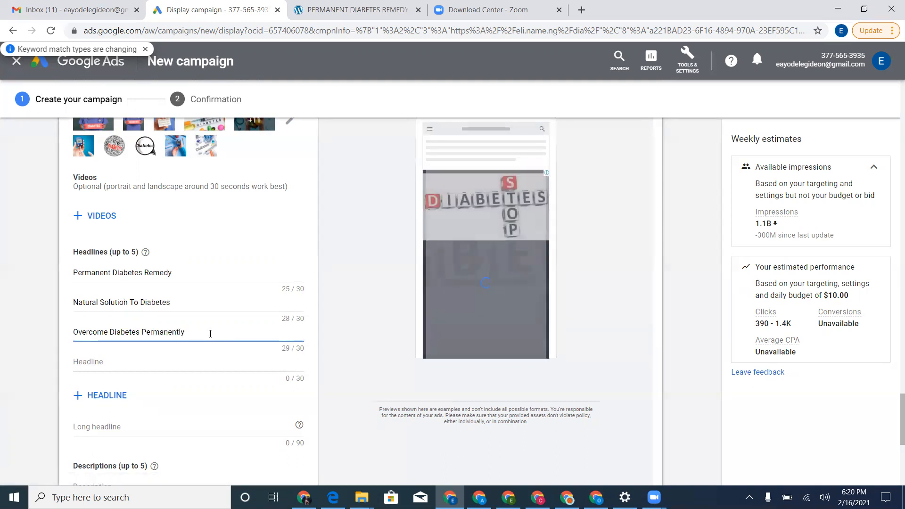
Enter "Diabetes Is A Silent Killer" as the fourth headline, with every word capitalized.
{"action": "left_click", "coordinate": [196, 364]}
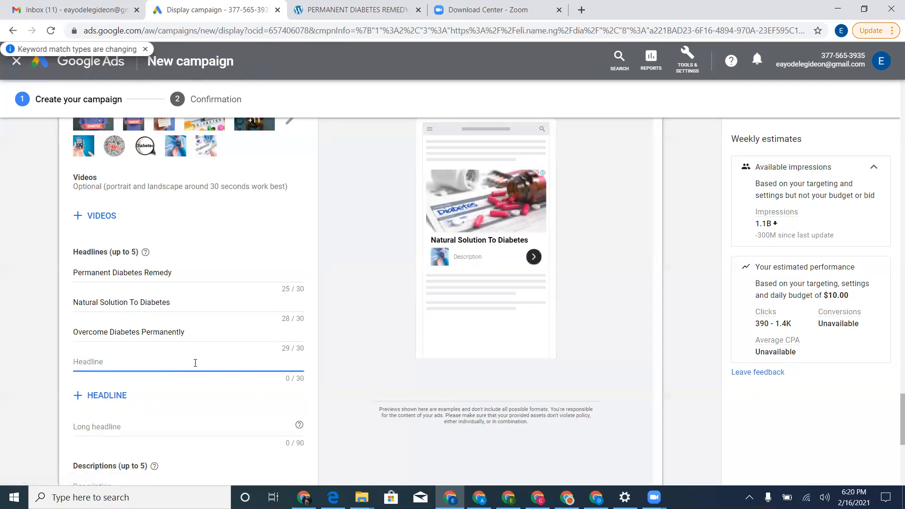
{"action": "type", "text": "Diab"}
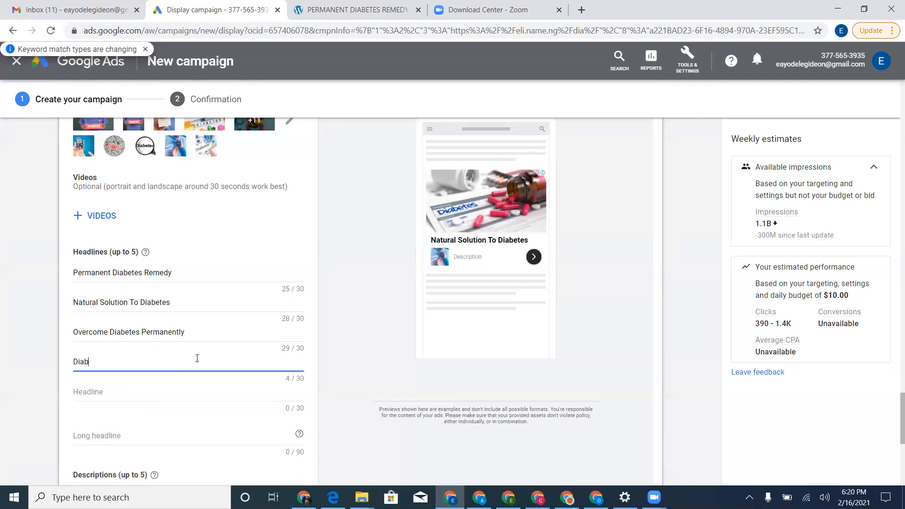
{"action": "type", "text": "etes is"}
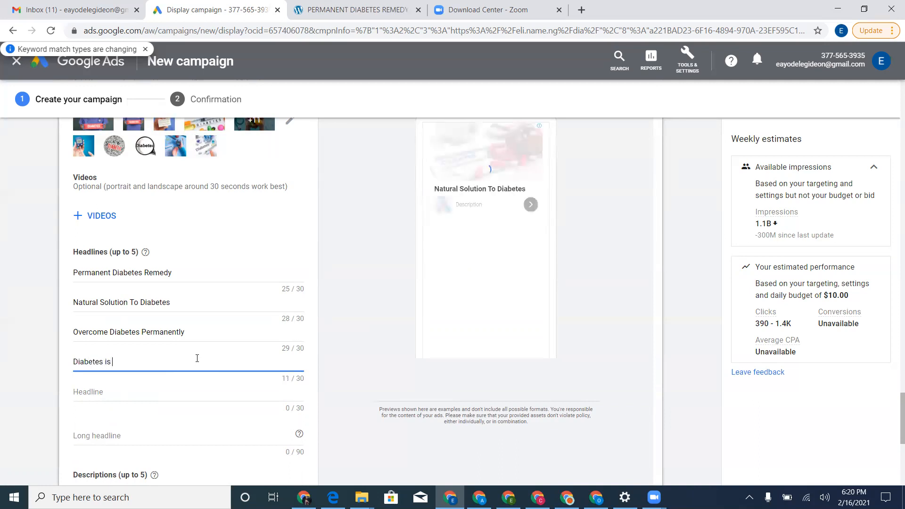
{"action": "key", "text": "BackSpace"}
{"action": "key", "text": "BackSpace"}
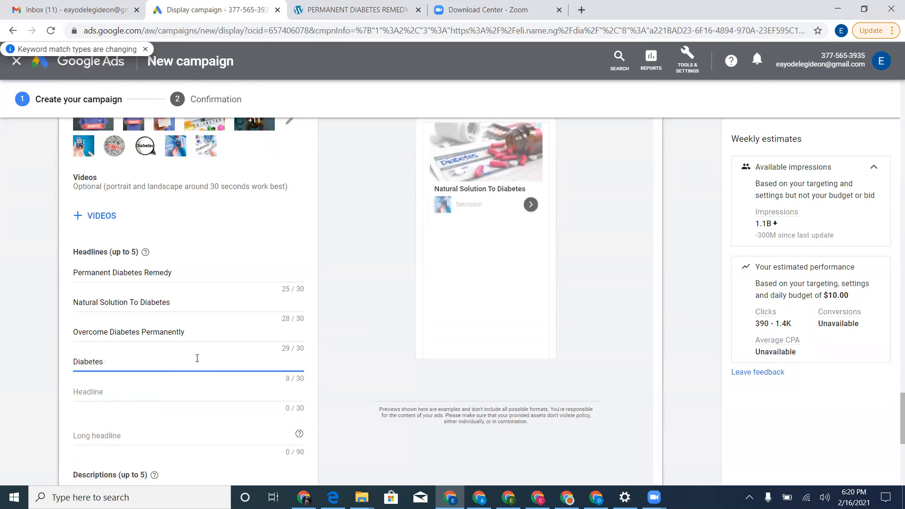
{"action": "type", "text": "Is A Silent Ki"}
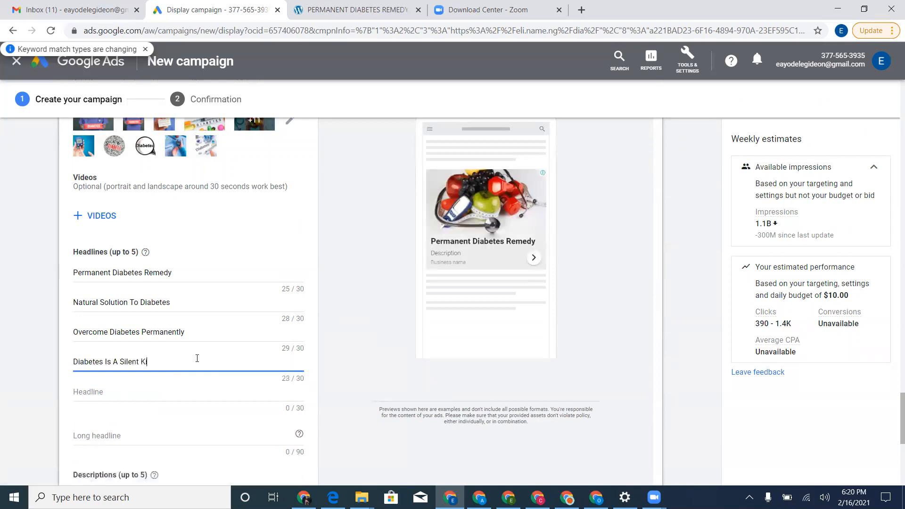
{"action": "type", "text": "ller"}
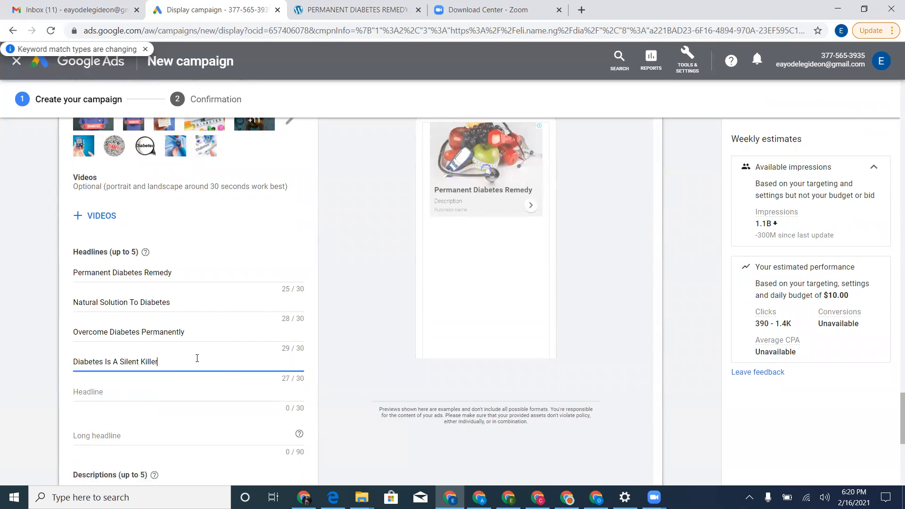
Try "Herbal Remedy To Diabetes" as the fifth headline.
{"action": "left_click", "coordinate": [212, 394]}
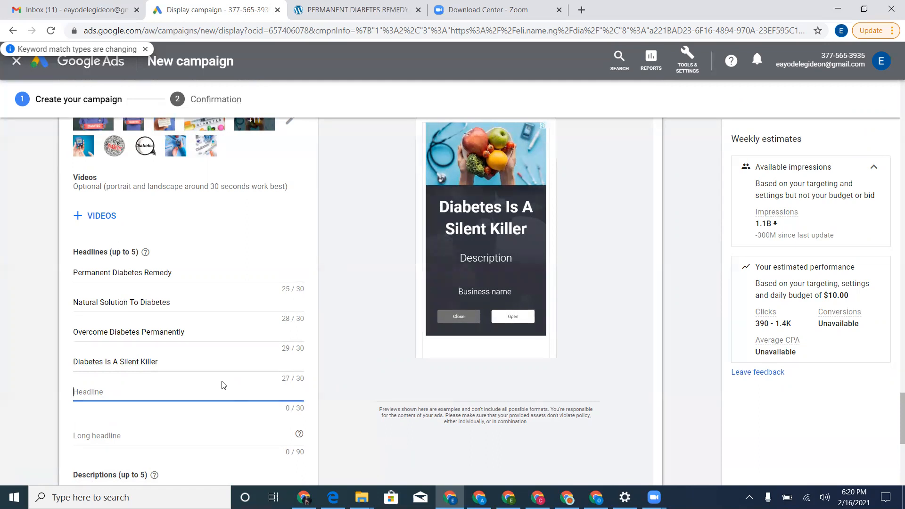
{"action": "type", "text": "Herbal Reme"}
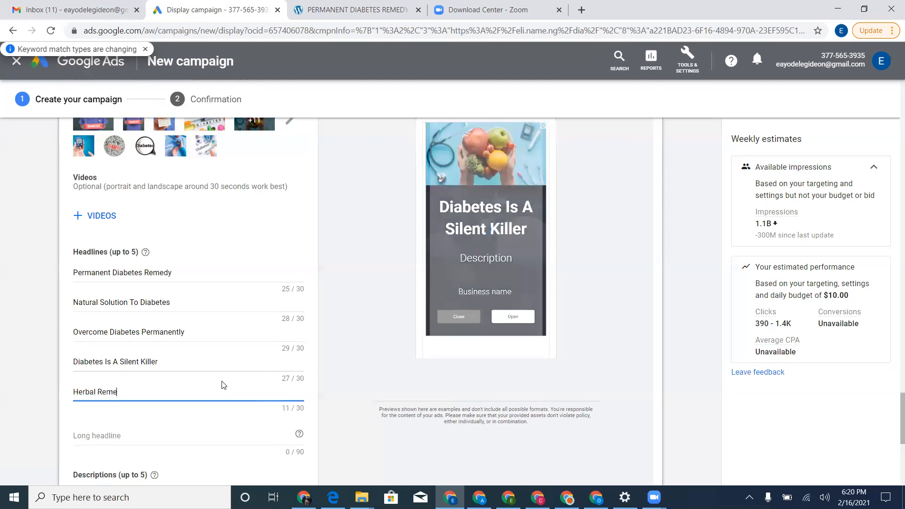
{"action": "type", "text": "dy To"}
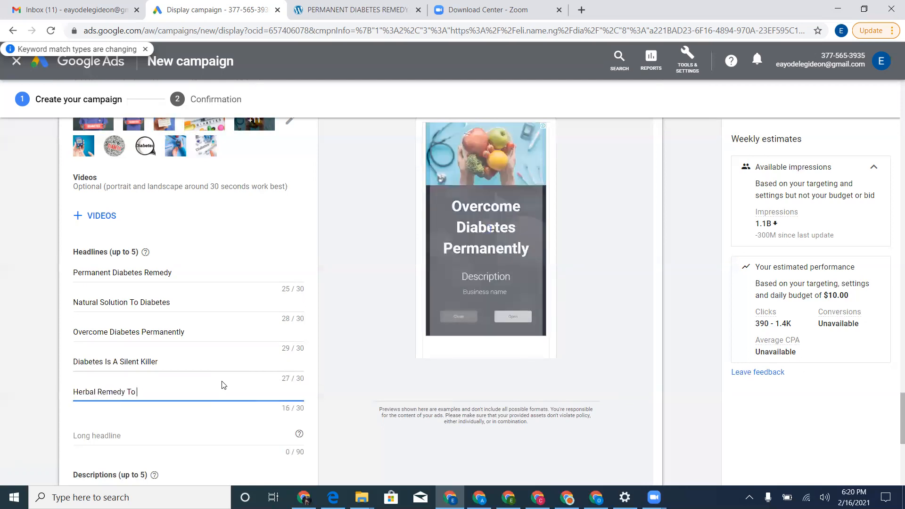
{"action": "type", "text": " Diabetes"}
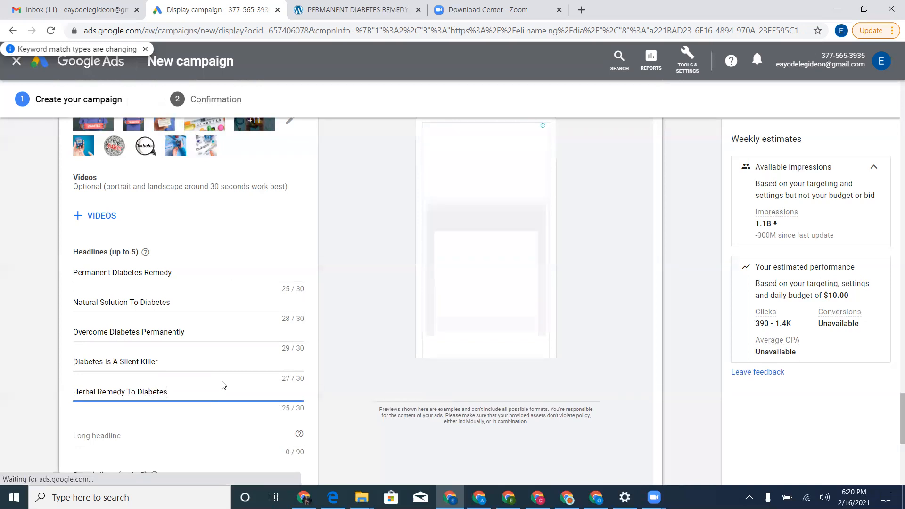
Replace the fifth headline with "Reduce Your Blood Sugar Level".
{"action": "key", "text": "ctrl+a"}
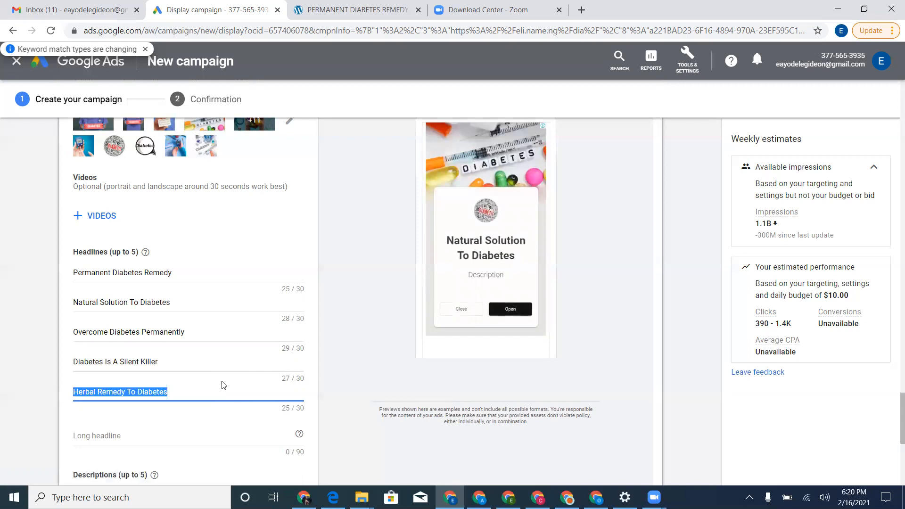
{"action": "type", "text": "Red"}
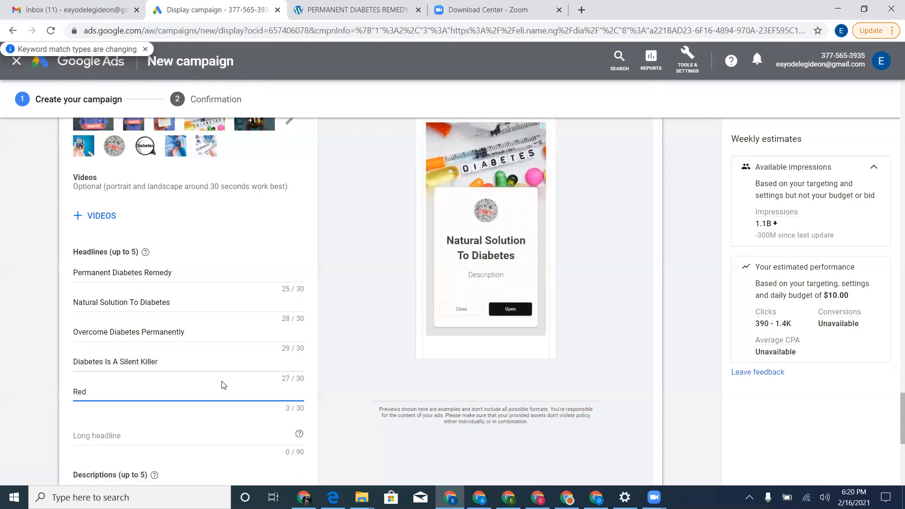
{"action": "type", "text": "uce"}
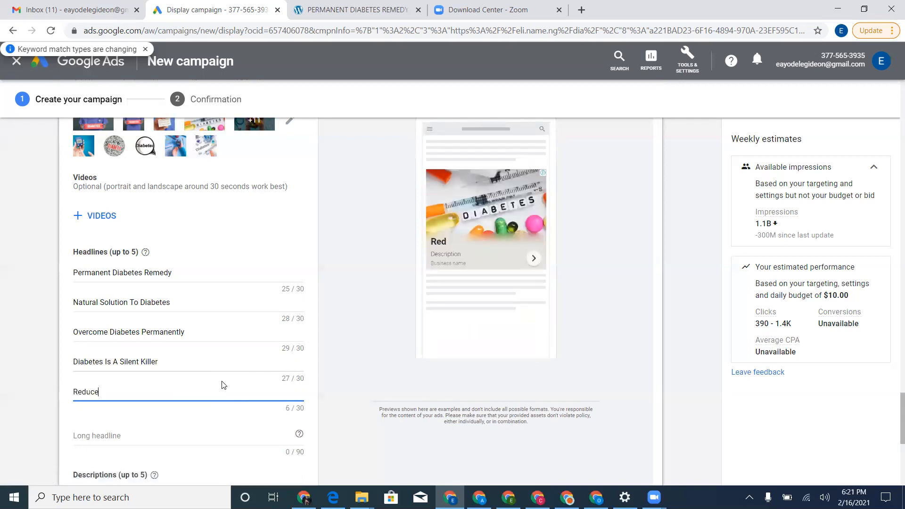
{"action": "key", "text": "ctrl+a"}
{"action": "type", "text": "Lowe"}
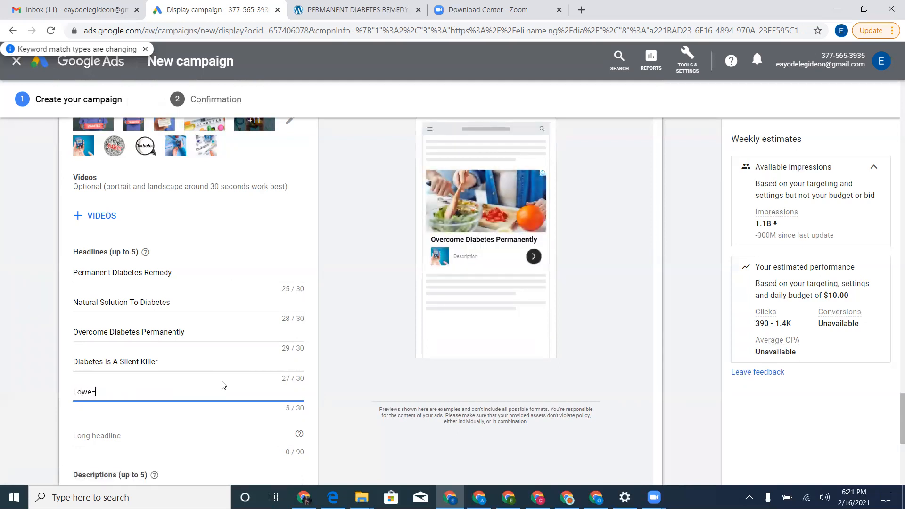
{"action": "key", "text": "BackSpace"}
{"action": "key", "text": "BackSpace"}
{"action": "type", "text": "Red"}
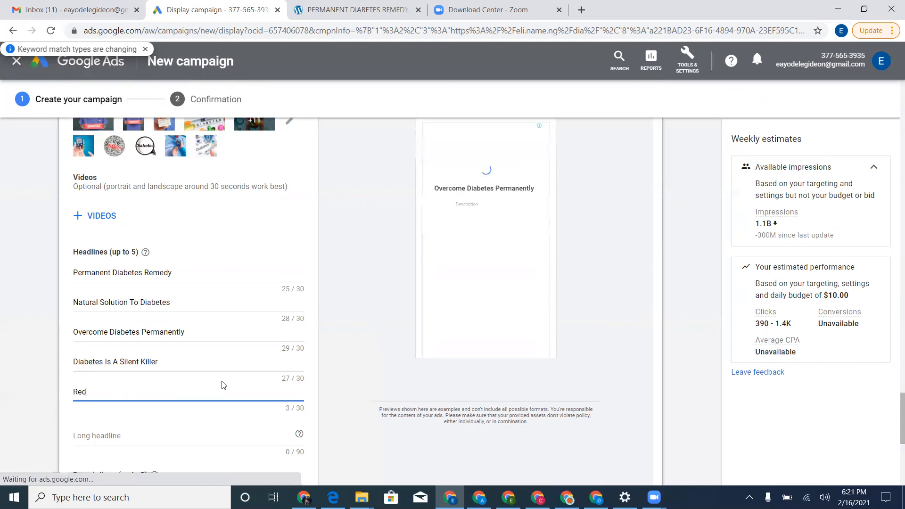
{"action": "type", "text": "uce "}
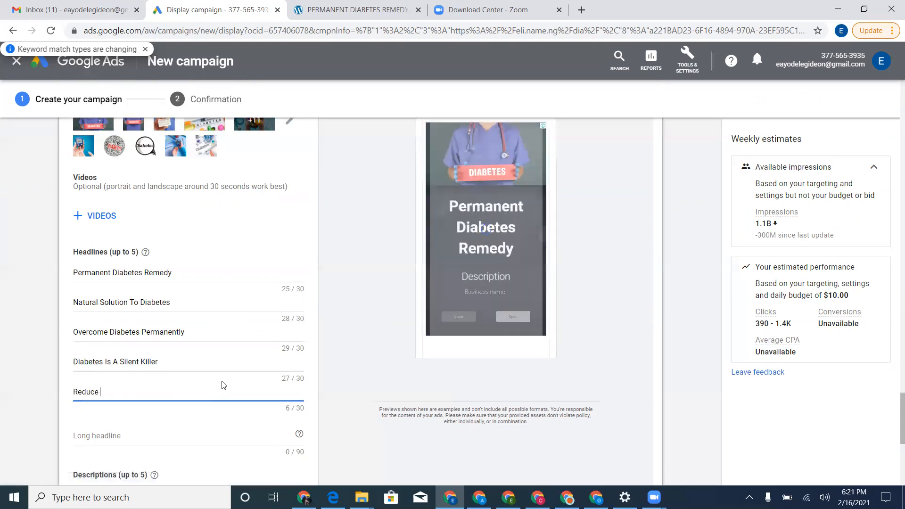
{"action": "type", "text": "Your Blood Su"}
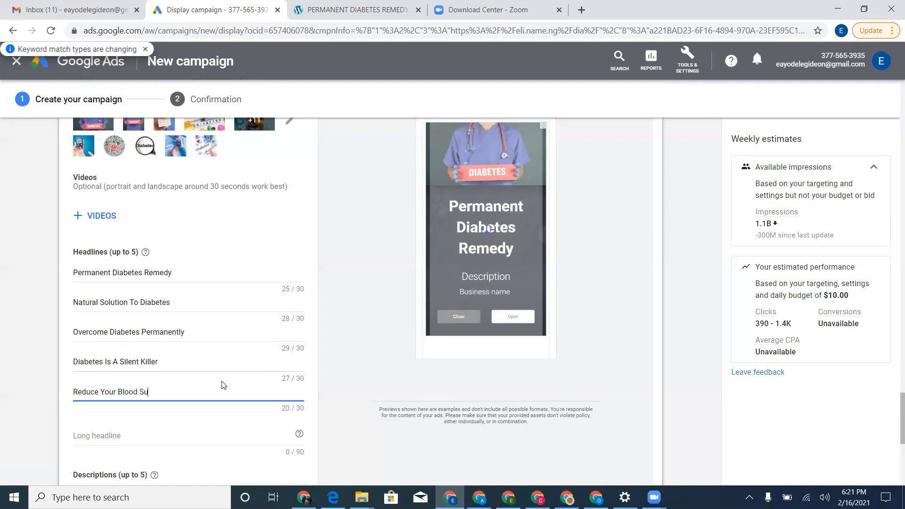
{"action": "type", "text": "gar Le"}
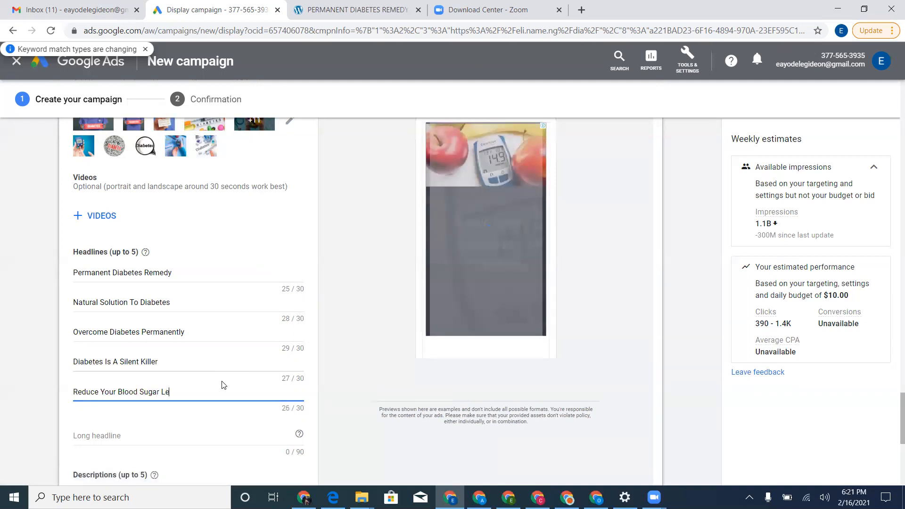
{"action": "type", "text": "vel"}
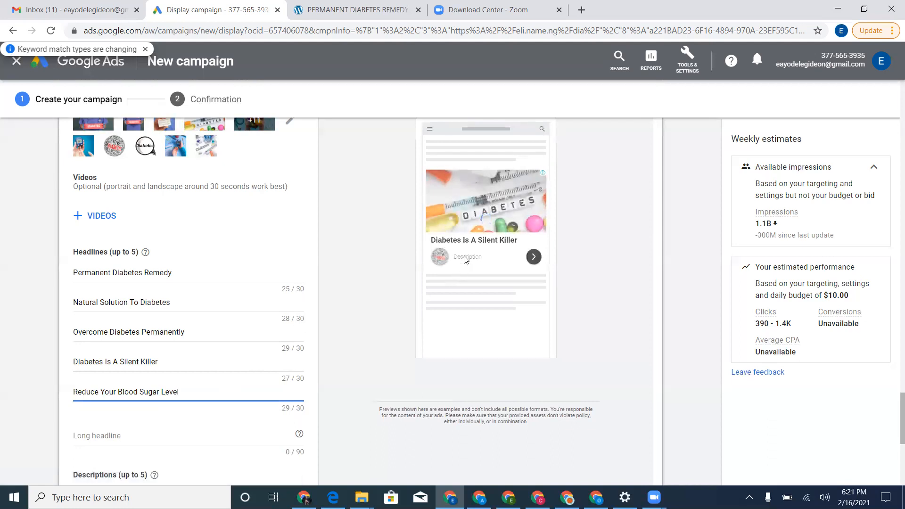
Review the ad strength checklist, the ad preview and the remaining empty text fields of the responsive display ad.
{"action": "scroll", "coordinate": [485, 221], "scroll_direction": "up", "scroll_amount": 2}
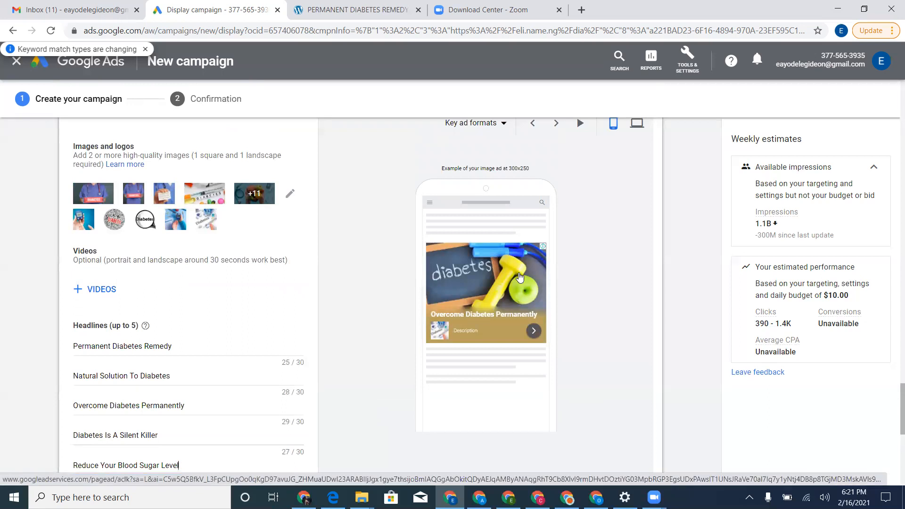
{"action": "scroll", "coordinate": [520, 277], "scroll_direction": "down", "scroll_amount": 1}
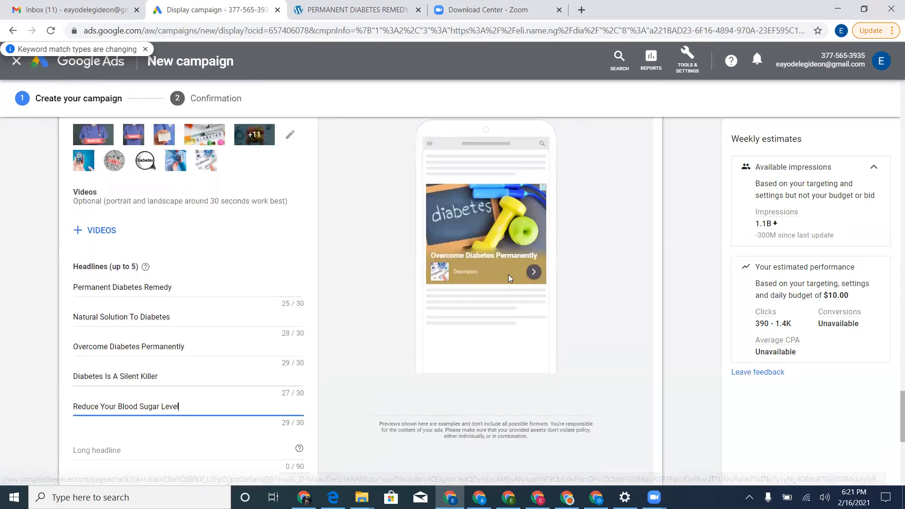
{"action": "scroll", "coordinate": [501, 278], "scroll_direction": "up", "scroll_amount": 4}
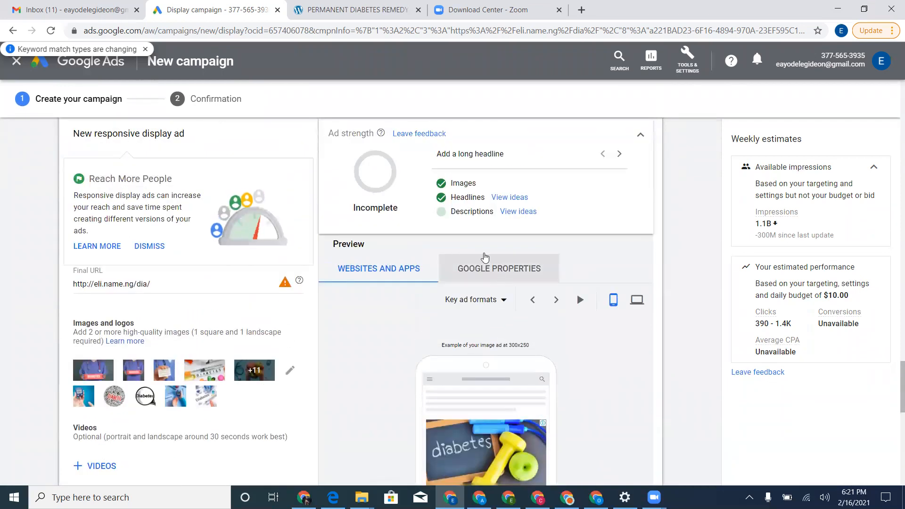
{"action": "scroll", "coordinate": [447, 229], "scroll_direction": "up", "scroll_amount": 1}
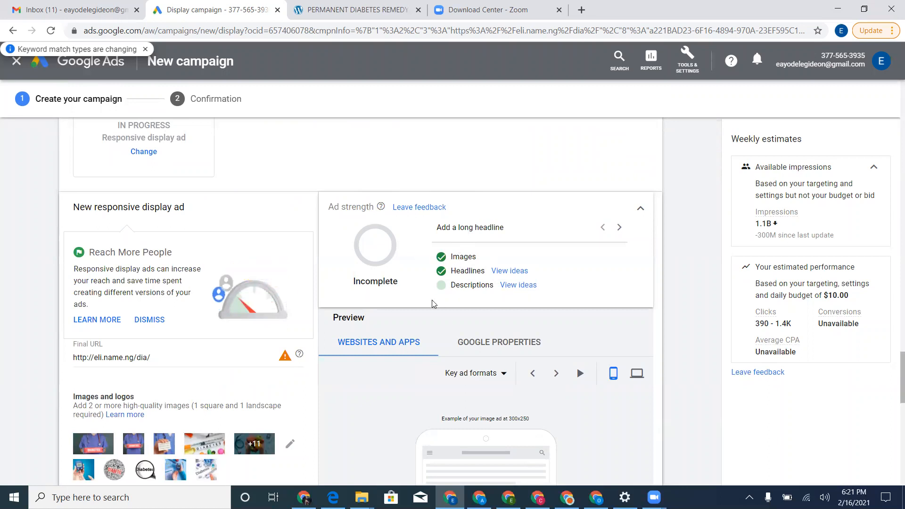
{"action": "scroll", "coordinate": [448, 262], "scroll_direction": "down", "scroll_amount": 1}
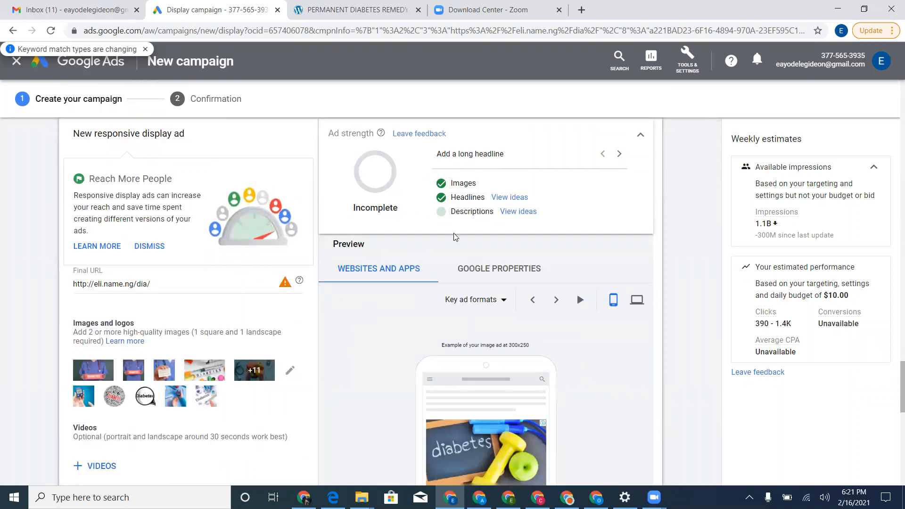
{"action": "scroll", "coordinate": [446, 212], "scroll_direction": "down", "scroll_amount": 1}
{"action": "scroll", "coordinate": [442, 177], "scroll_direction": "up", "scroll_amount": 1}
{"action": "scroll", "coordinate": [441, 178], "scroll_direction": "down", "scroll_amount": 10}
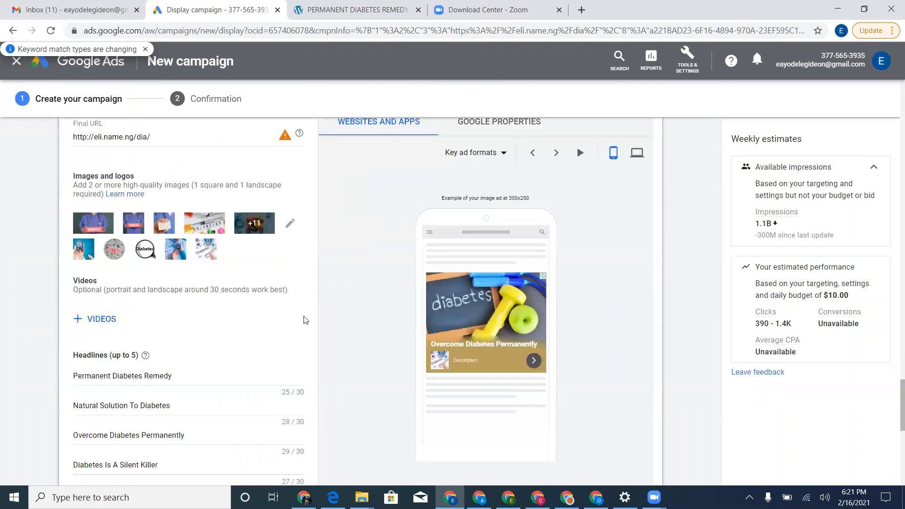
{"action": "scroll", "coordinate": [231, 377], "scroll_direction": "down", "scroll_amount": 2}
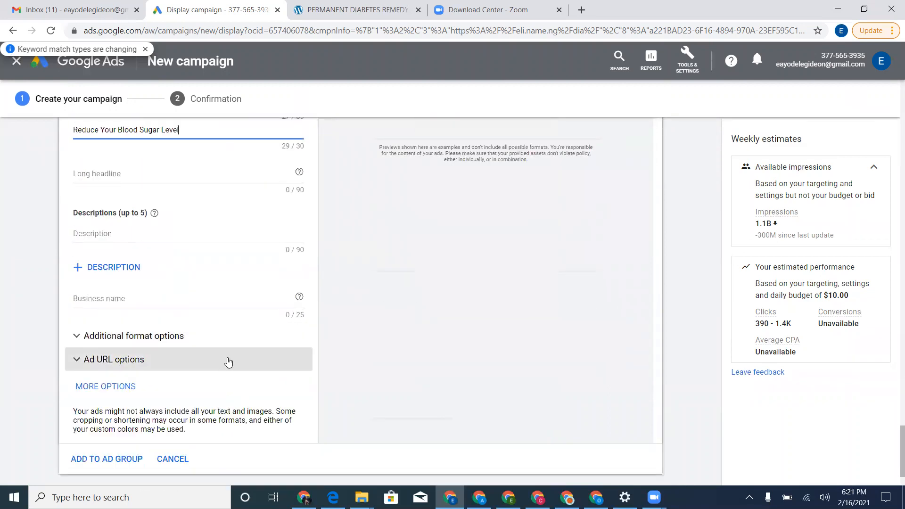
{"action": "scroll", "coordinate": [226, 344], "scroll_direction": "up", "scroll_amount": 5}
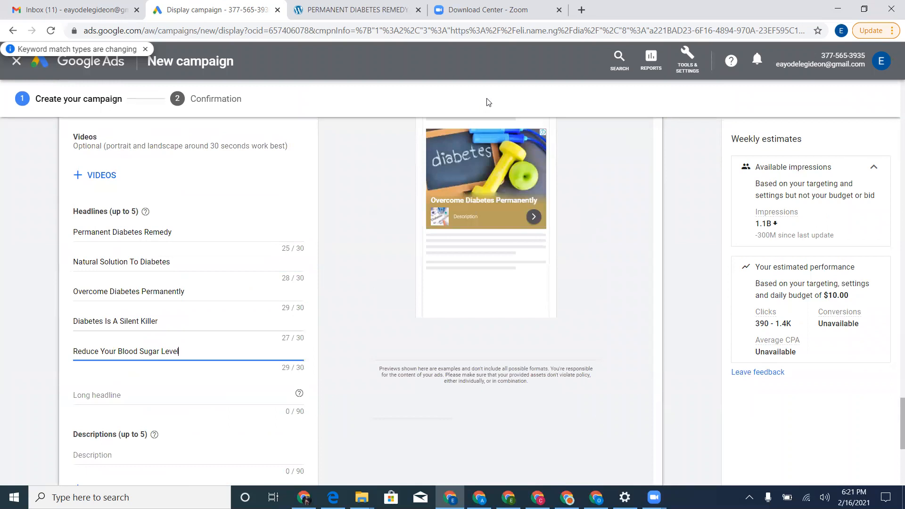
{"action": "scroll", "coordinate": [516, 217], "scroll_direction": "up", "scroll_amount": 4}
{"action": "scroll", "coordinate": [308, 360], "scroll_direction": "down", "scroll_amount": 3}
{"action": "scroll", "coordinate": [309, 361], "scroll_direction": "down", "scroll_amount": 2}
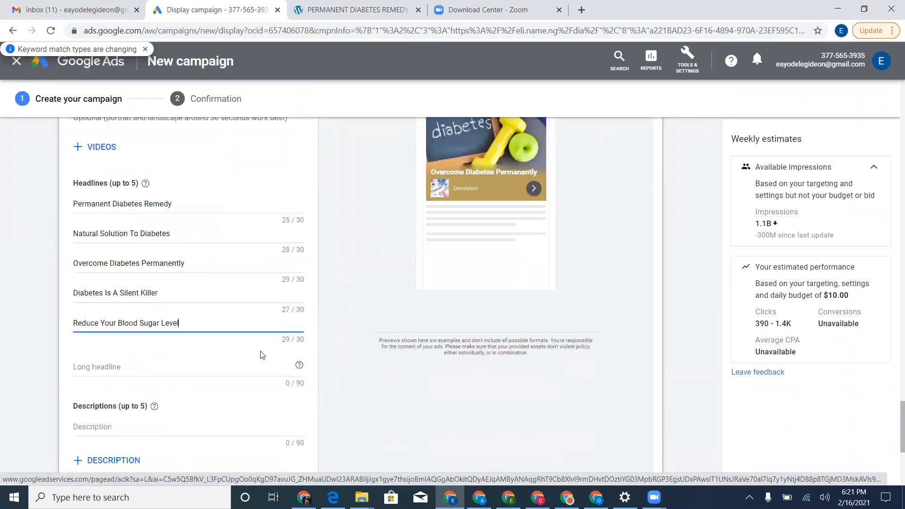
Enter "This Is The Best Remedy To Permanently Overcome Diabetes" as the long headline.
{"action": "left_click", "coordinate": [223, 363]}
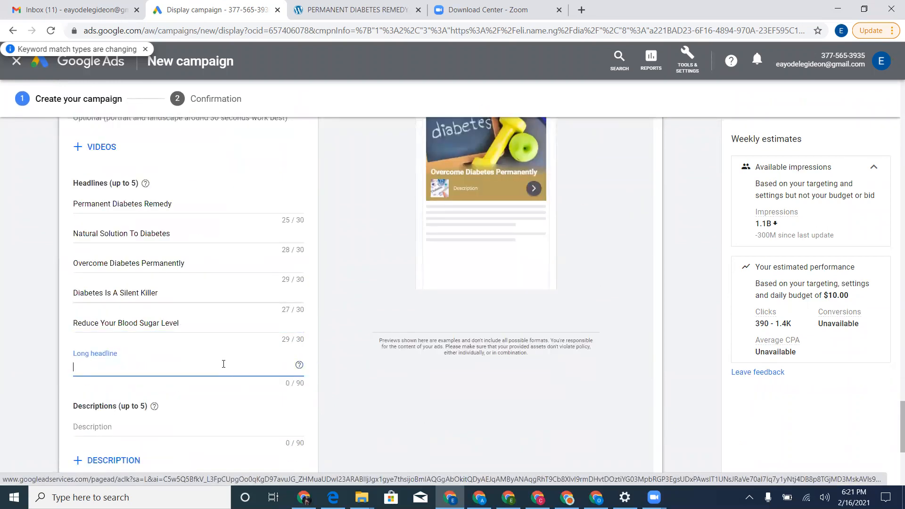
{"action": "type", "text": "Tjis i"}
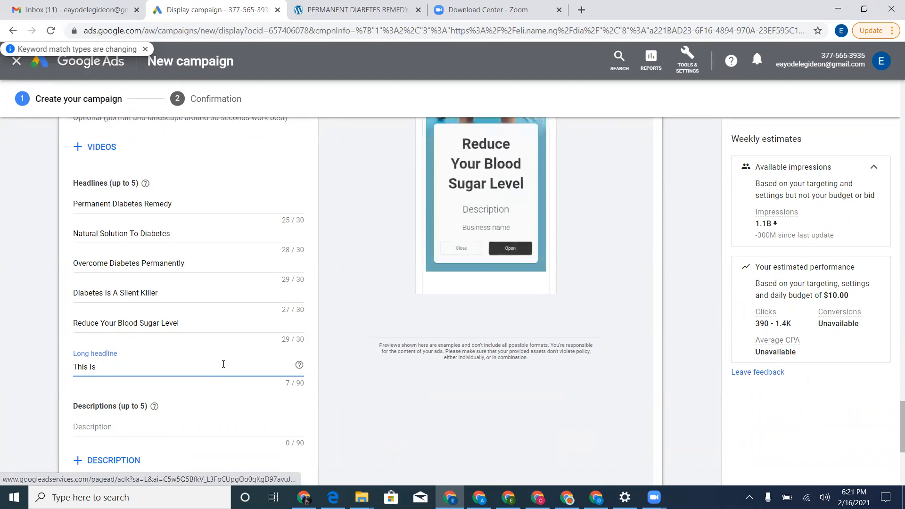
{"action": "type", "text": "he Best Remedy To Pe"}
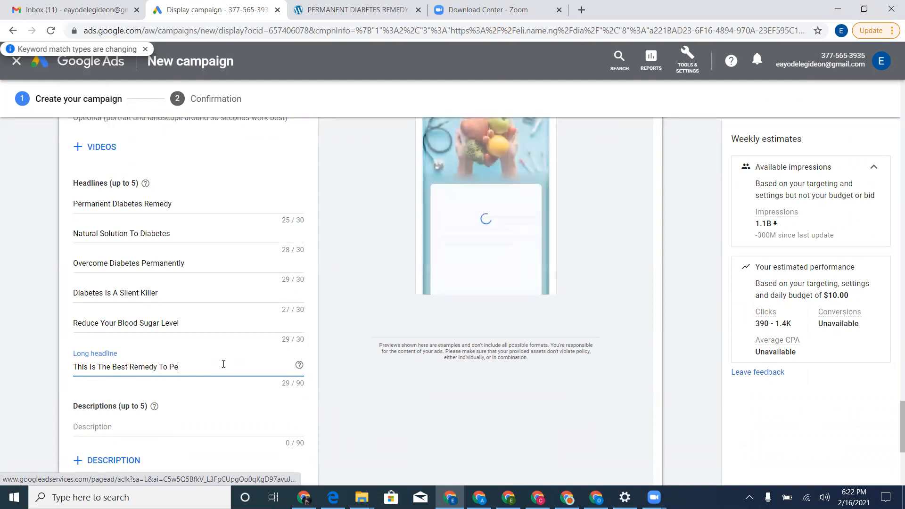
{"action": "type", "text": "rmanently Over"}
{"action": "type", "text": "c"}
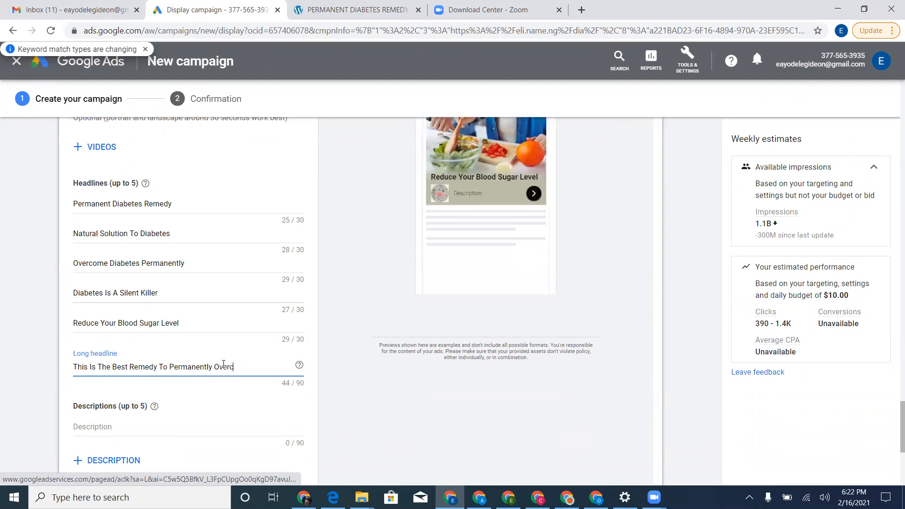
{"action": "type", "text": "ome"}
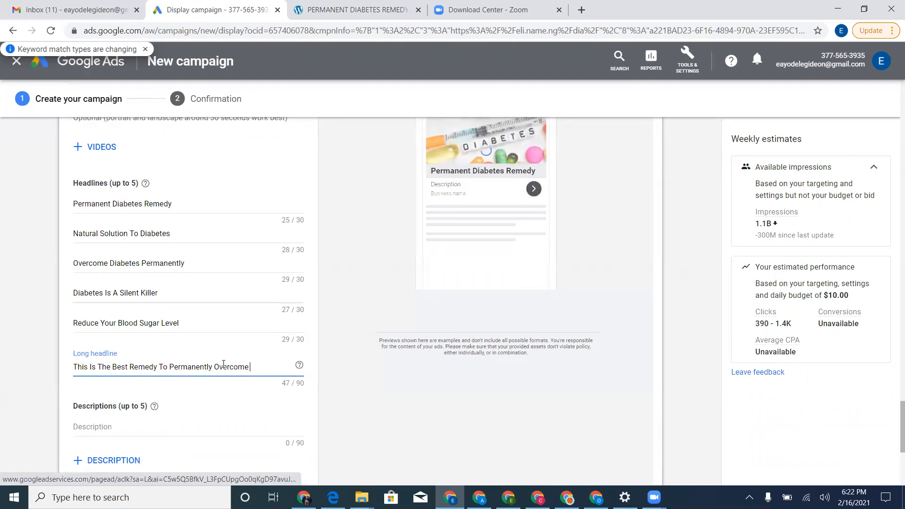
{"action": "type", "text": " Diabt"}
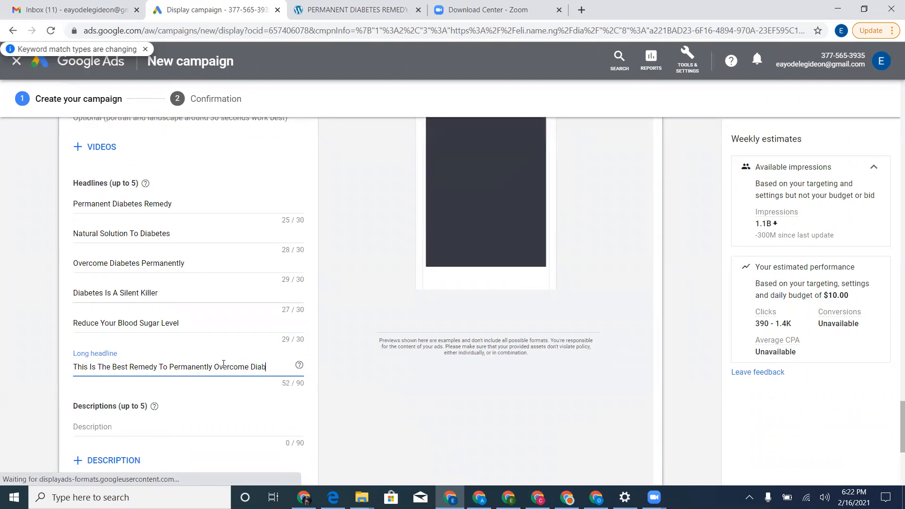
{"action": "key", "text": "BackSpace"}
{"action": "type", "text": "e"}
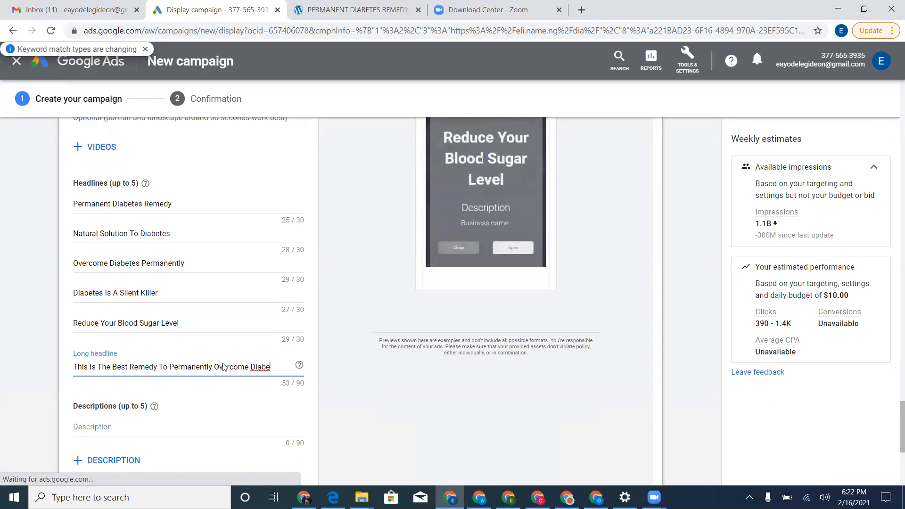
{"action": "type", "text": "tes"}
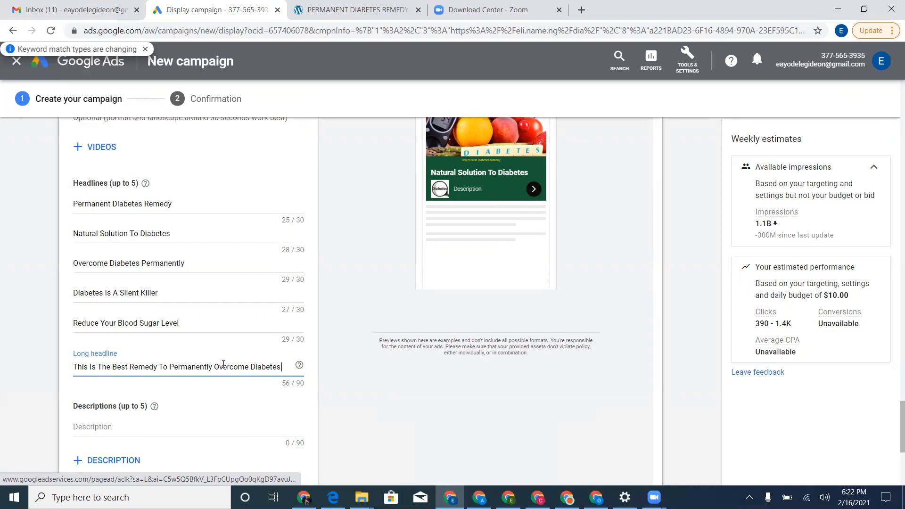
Extend the long headline with "& Reduce Your Blood Sugar Level".
{"action": "type", "text": "& Reduc"}
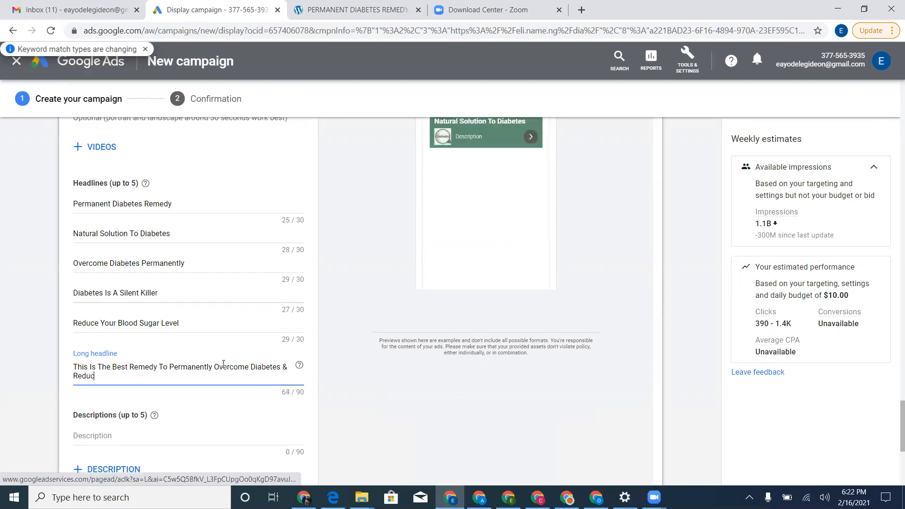
{"action": "type", "text": "e"}
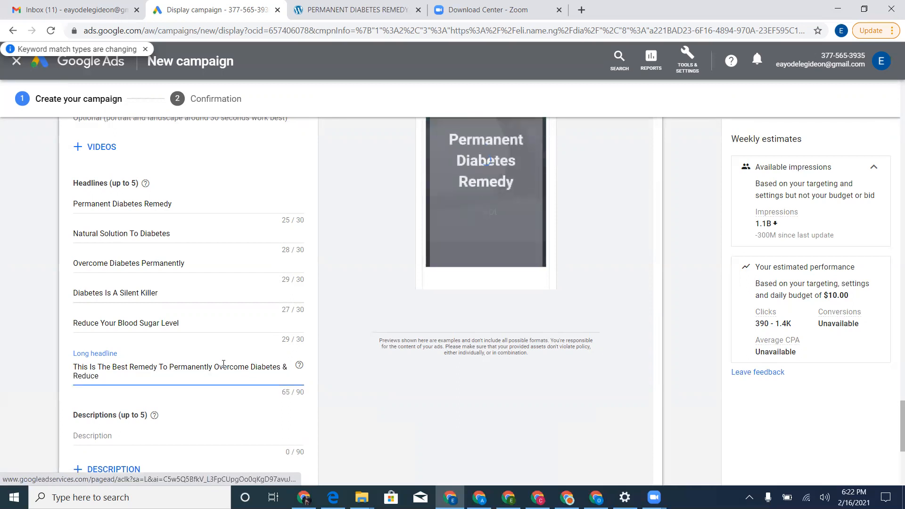
{"action": "type", "text": " Your Bl"}
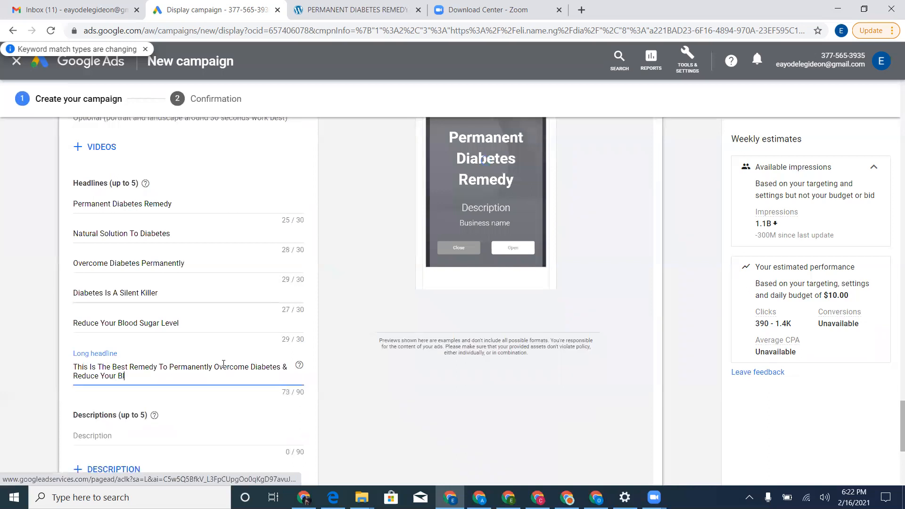
{"action": "type", "text": "ood Sugar Lev"}
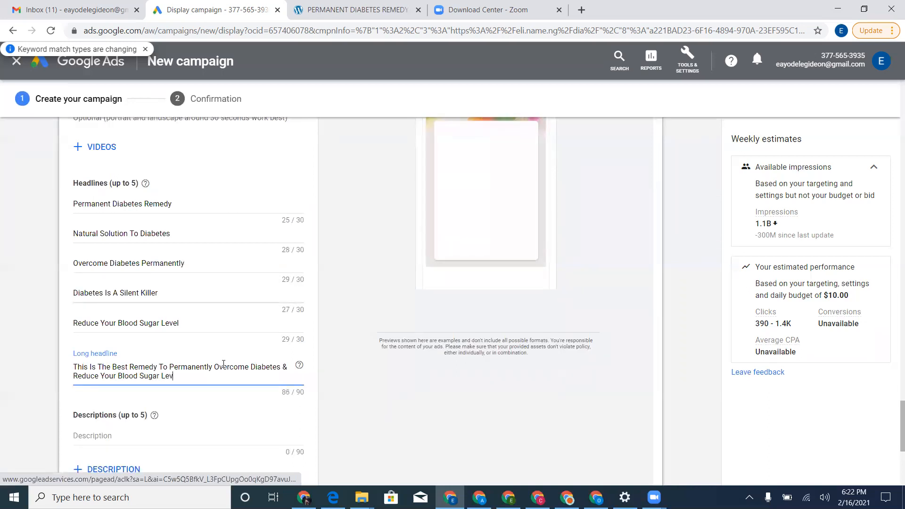
{"action": "type", "text": "el"}
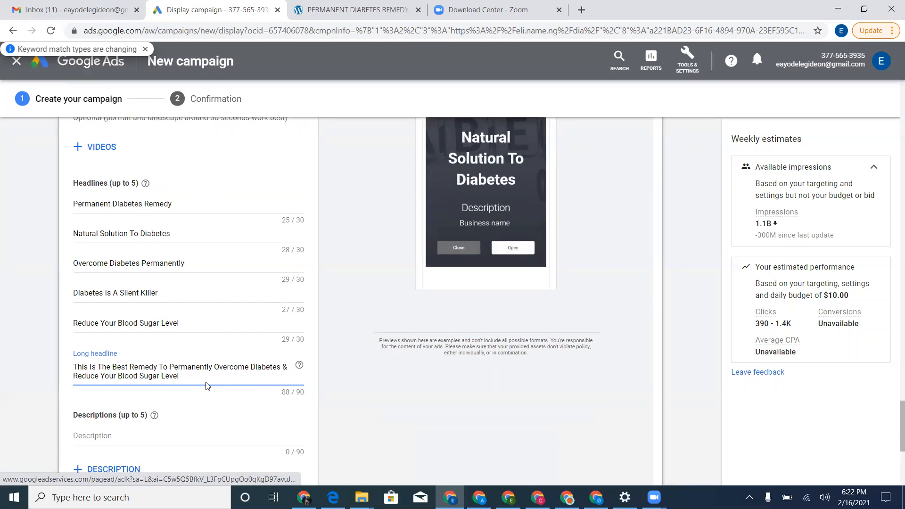
Begin the first description with "This product can help you reverse type 2".
{"action": "scroll", "coordinate": [207, 385], "scroll_direction": "down", "scroll_amount": 2}
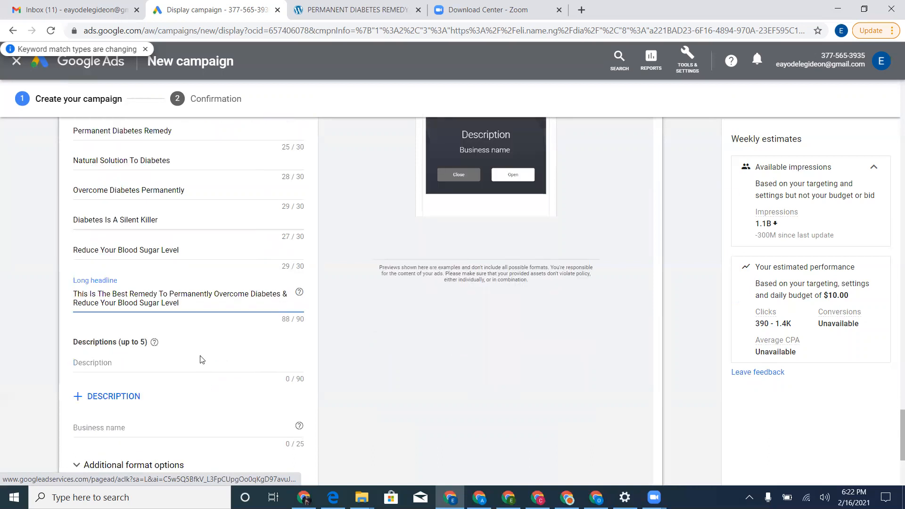
{"action": "scroll", "coordinate": [339, 286], "scroll_direction": "up", "scroll_amount": 3}
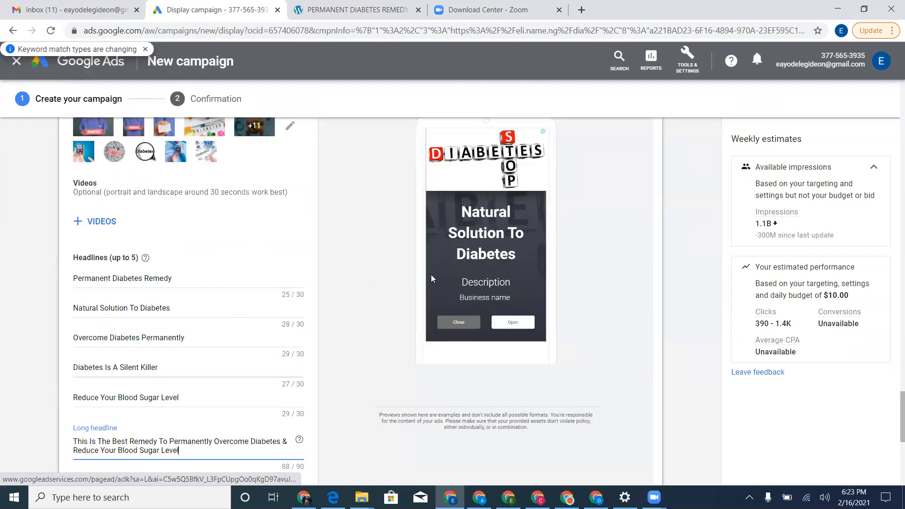
{"action": "scroll", "coordinate": [511, 277], "scroll_direction": "up", "scroll_amount": 2}
{"action": "scroll", "coordinate": [494, 263], "scroll_direction": "down", "scroll_amount": 3}
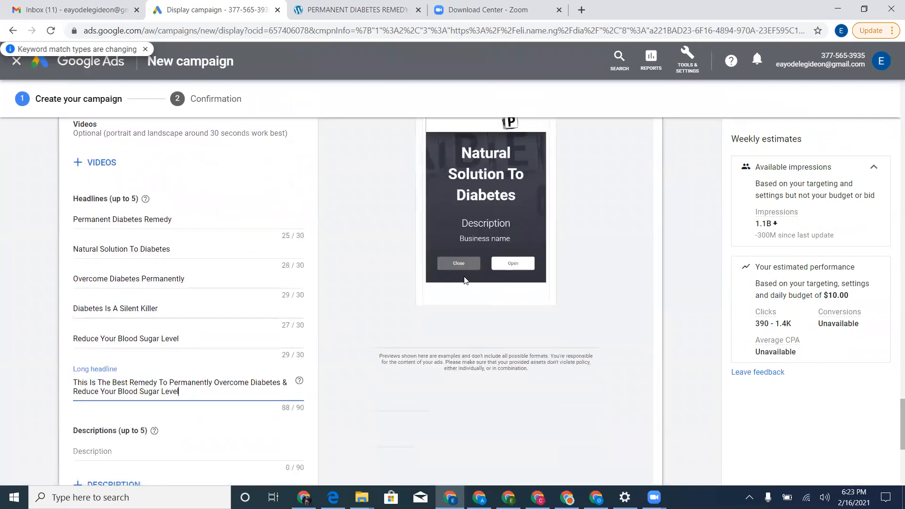
{"action": "scroll", "coordinate": [465, 281], "scroll_direction": "down", "scroll_amount": 1}
{"action": "left_click", "coordinate": [192, 393]}
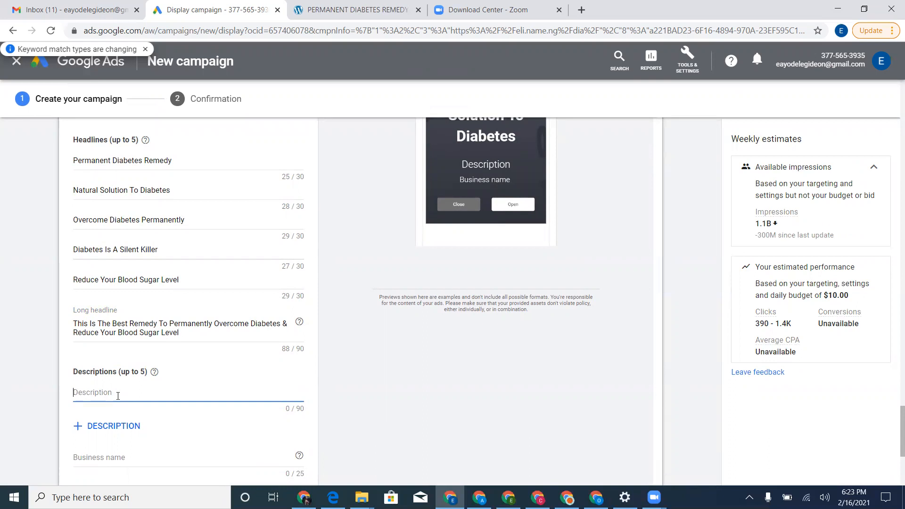
{"action": "type", "text": "This"}
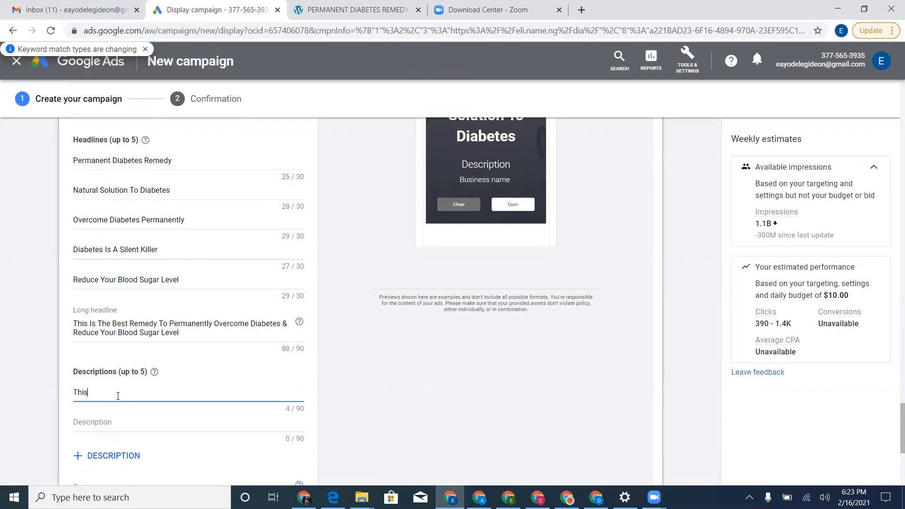
{"action": "type", "text": " produc"}
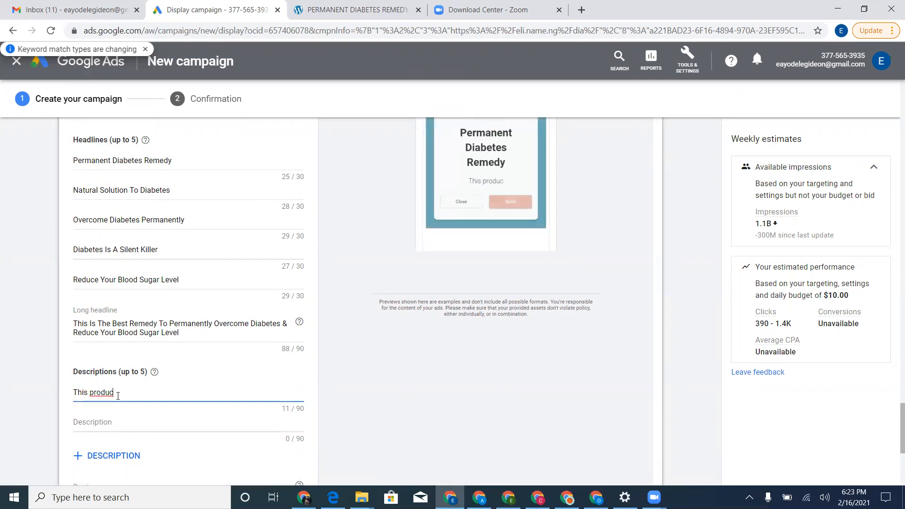
{"action": "type", "text": "t can help "}
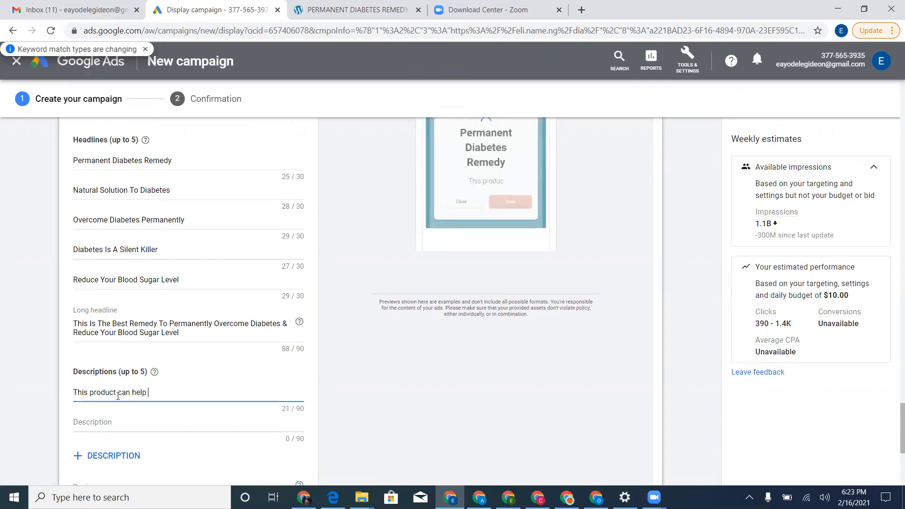
{"action": "type", "text": "you reverse type 1"}
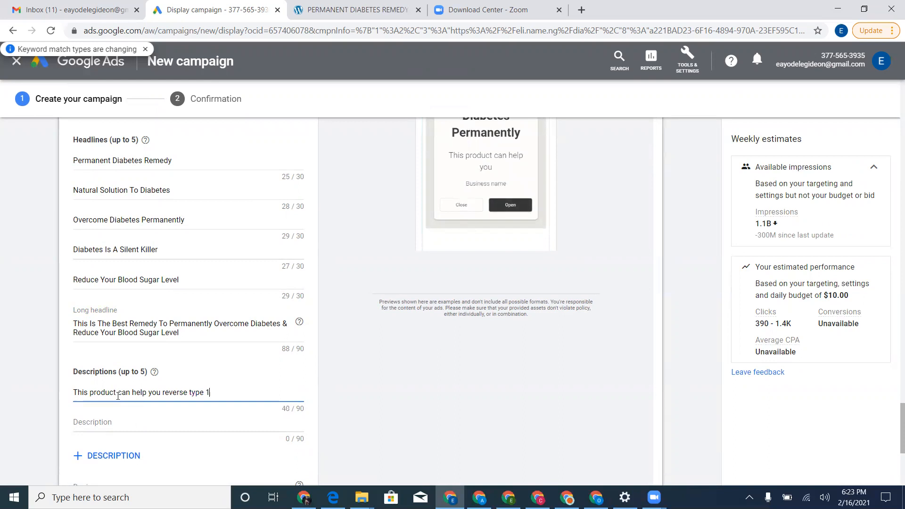
{"action": "key", "text": "BackSpace"}
{"action": "type", "text": "2"}
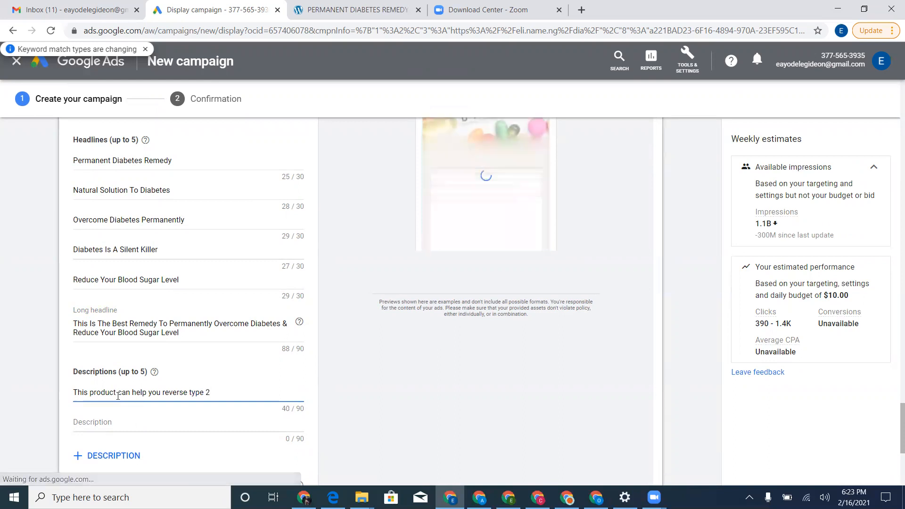
Complete the first description with "diabetes in a few month without any side effects".
{"action": "type", "text": " diabtee"}
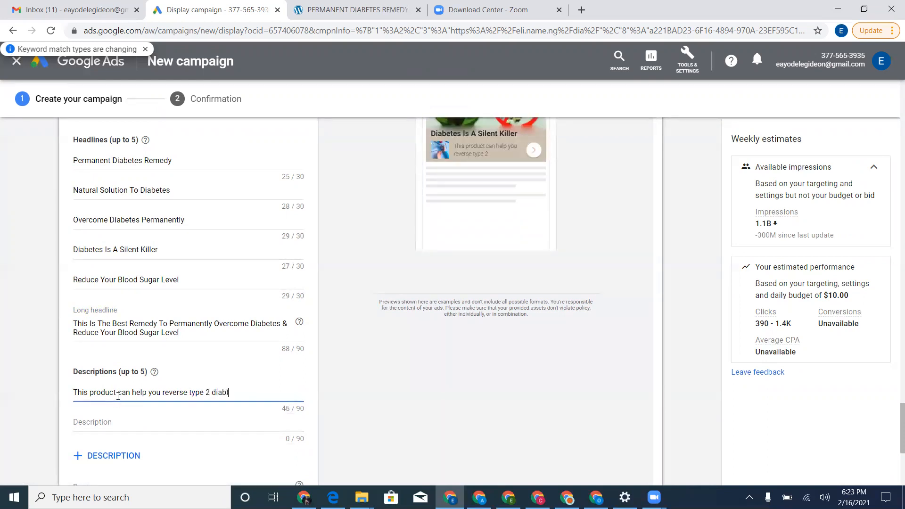
{"action": "key", "text": "BackSpace"}
{"action": "key", "text": "BackSpace"}
{"action": "type", "text": "etes in a fe"}
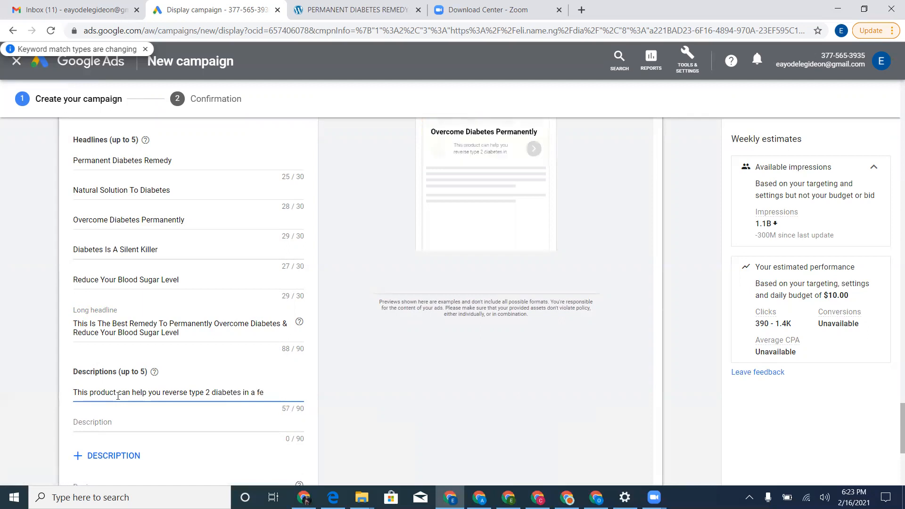
{"action": "type", "text": "w mo"}
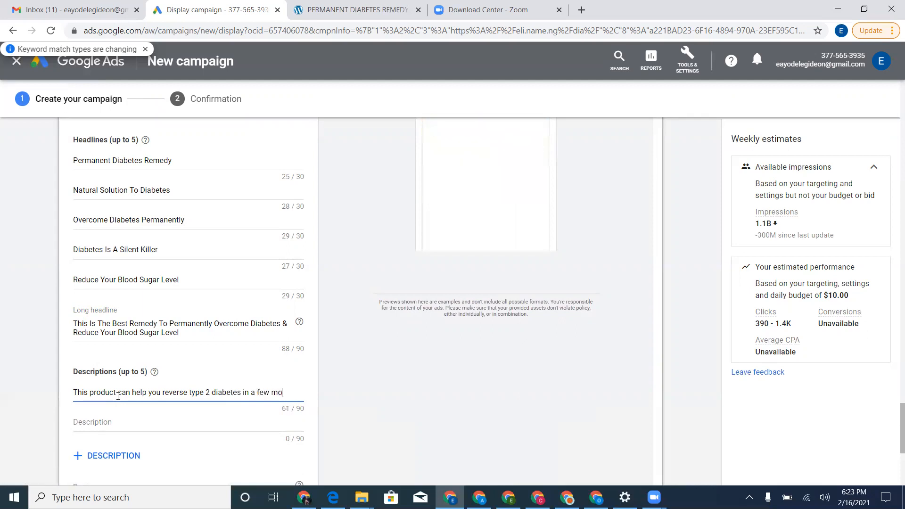
{"action": "type", "text": "nth without"}
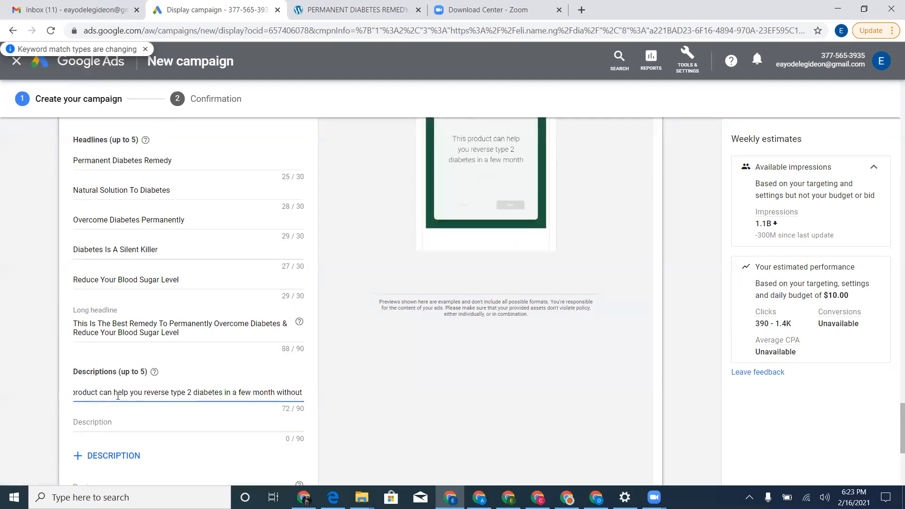
{"action": "type", "text": " a"}
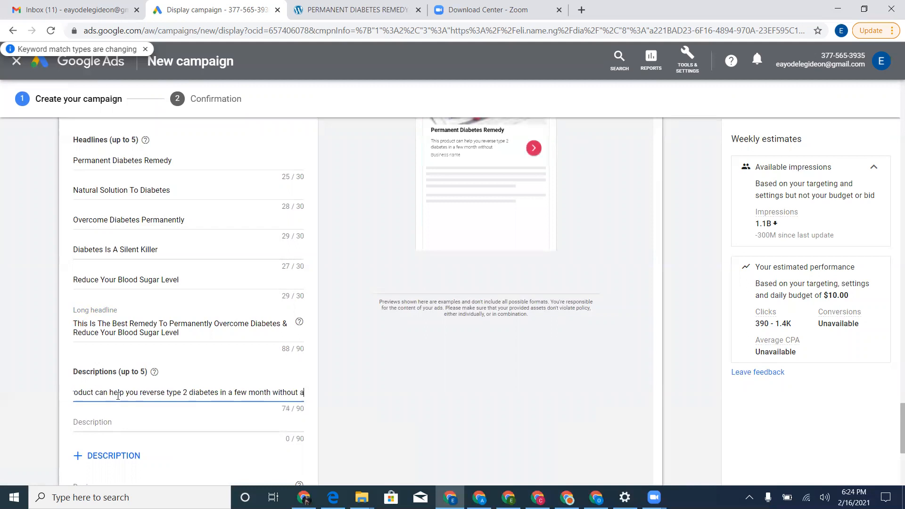
{"action": "type", "text": "ny side effects"}
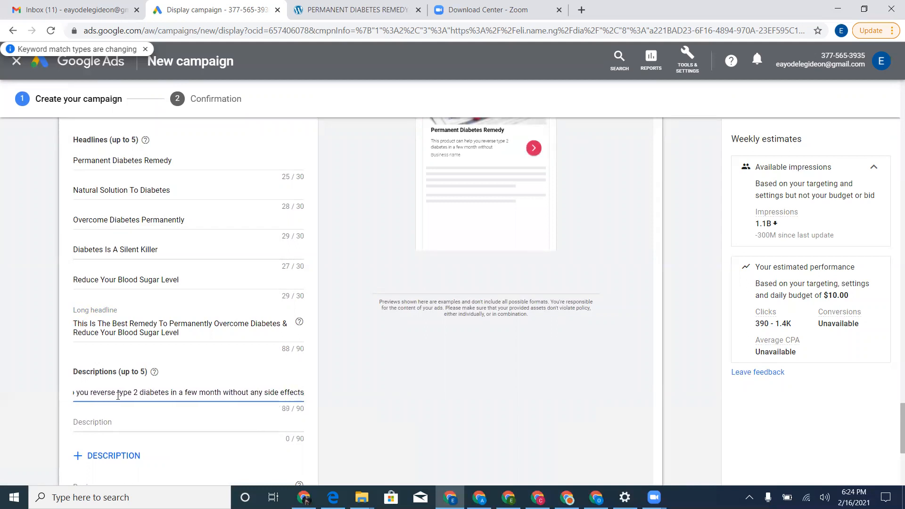
{"action": "key", "text": "Tab"}
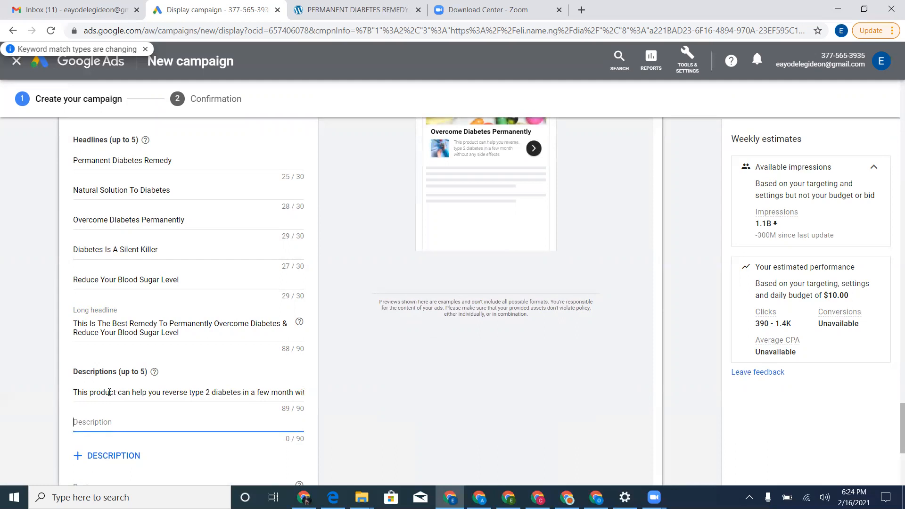
{"action": "scroll", "coordinate": [490, 196], "scroll_direction": "up", "scroll_amount": 2}
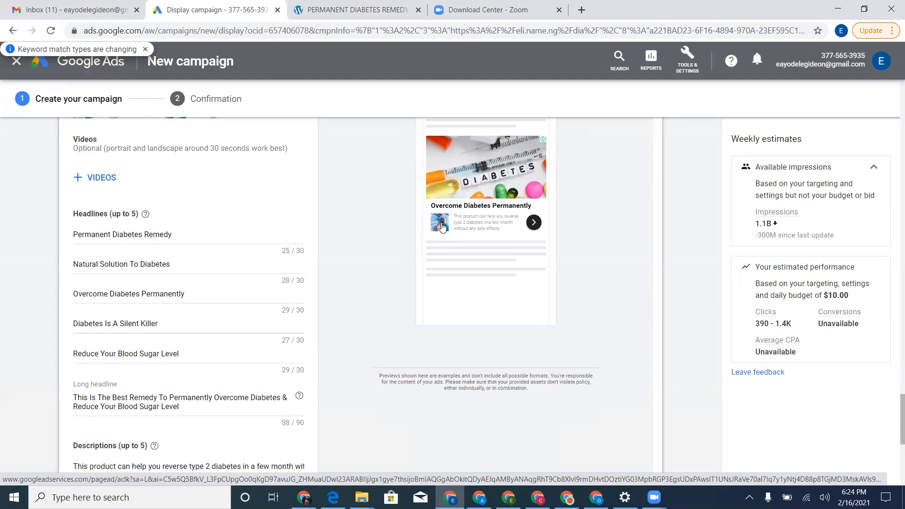
{"action": "scroll", "coordinate": [500, 164], "scroll_direction": "up", "scroll_amount": 1}
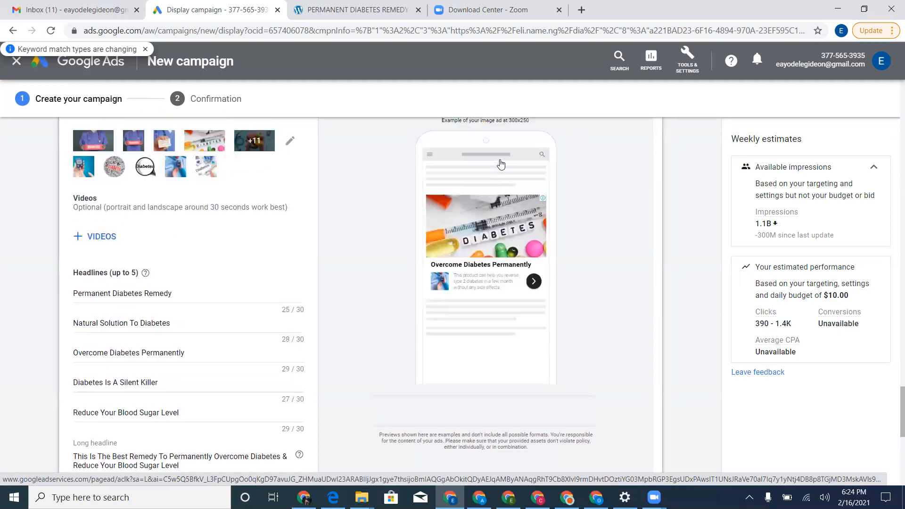
{"action": "scroll", "coordinate": [500, 163], "scroll_direction": "down", "scroll_amount": 1}
{"action": "scroll", "coordinate": [342, 317], "scroll_direction": "down", "scroll_amount": 1}
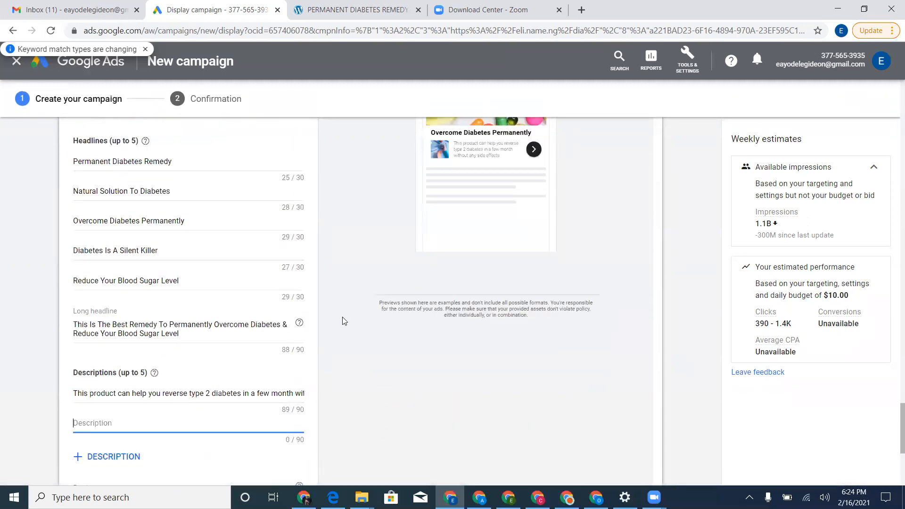
{"action": "scroll", "coordinate": [238, 415], "scroll_direction": "down", "scroll_amount": 1}
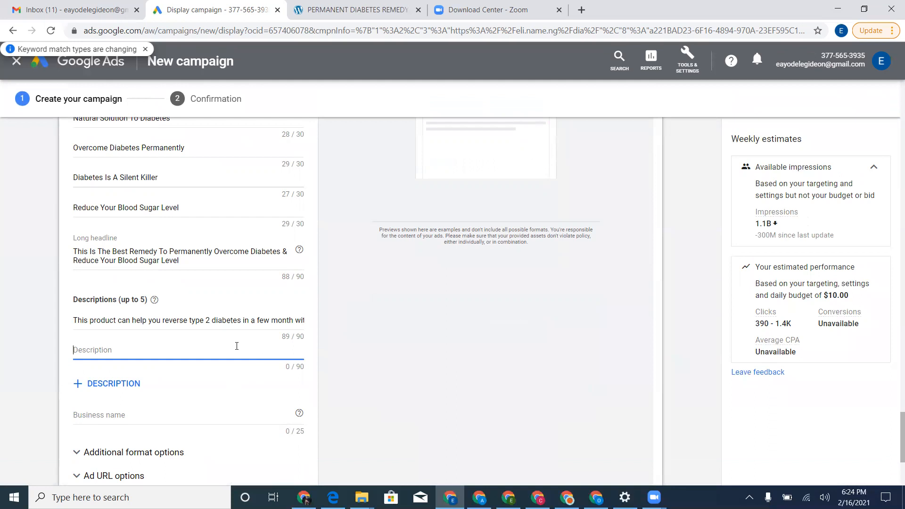
{"action": "type", "text": "Daibe"}
{"action": "key", "text": "BackSpace"}
{"action": "key", "text": "BackSpace"}
{"action": "key", "text": "BackSpace"}
{"action": "key", "text": "BackSpace"}
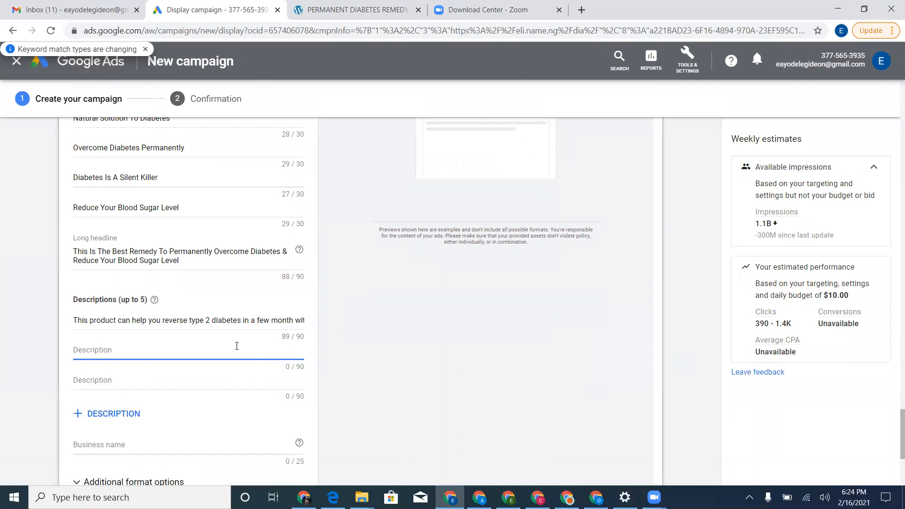
Begin the second description with "You can also live a life free from diabetes and".
{"action": "type", "text": "You can "}
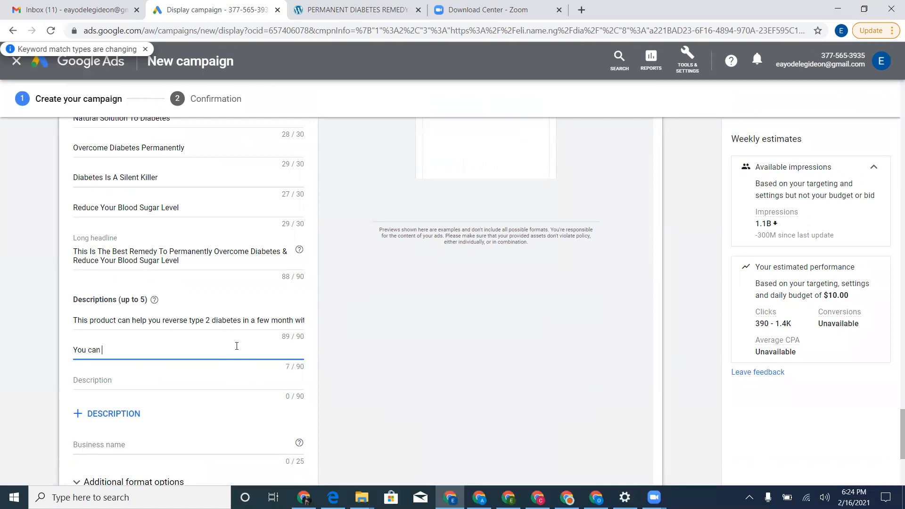
{"action": "type", "text": "also live a life"}
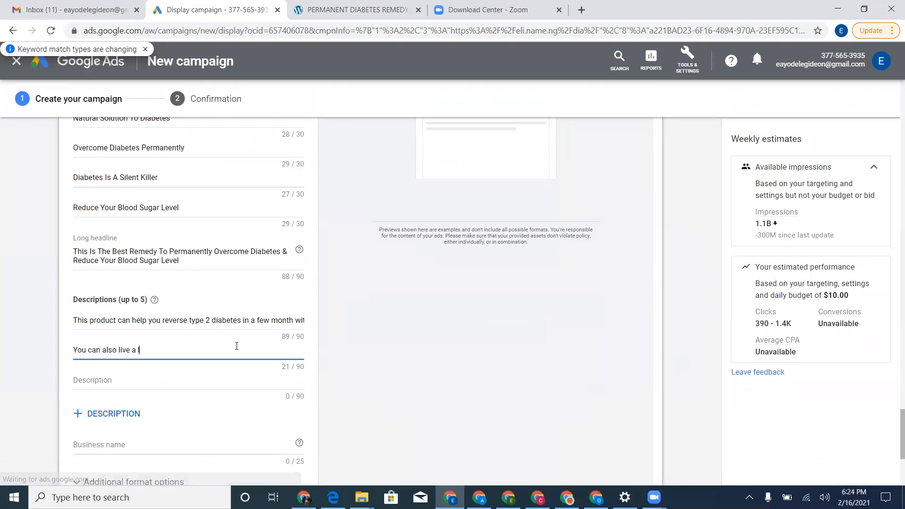
{"action": "type", "text": " free"}
{"action": "type", "text": " from diab"}
{"action": "type", "text": "tee"}
{"action": "key", "text": "BackSpace"}
{"action": "key", "text": "BackSpace"}
{"action": "key", "text": "BackSpace"}
{"action": "type", "text": "e"}
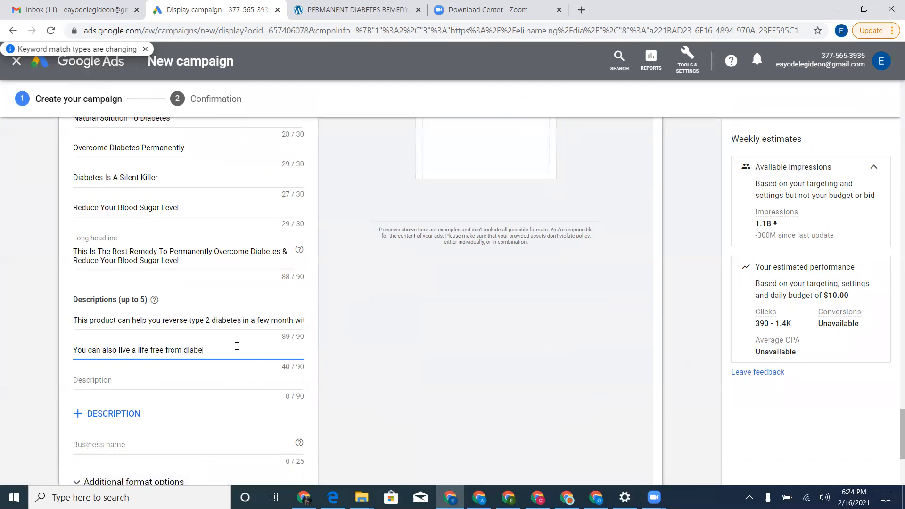
{"action": "type", "text": "tes and"}
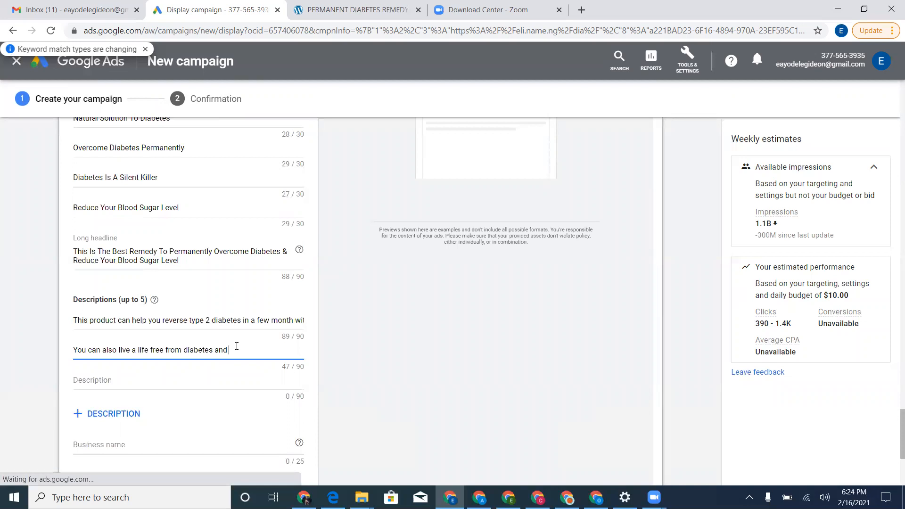
Complete the second description with "avoid other chronic diseases totally".
{"action": "type", "text": " avoid"}
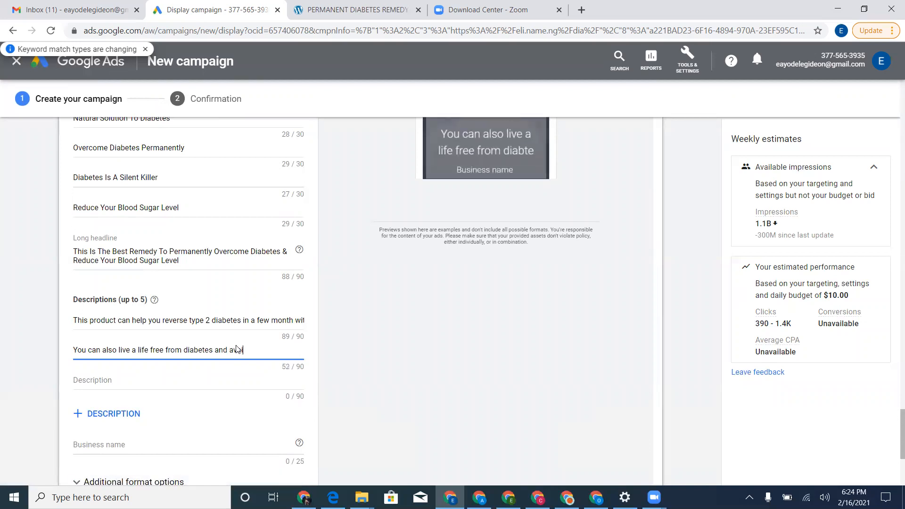
{"action": "type", "text": " ot"}
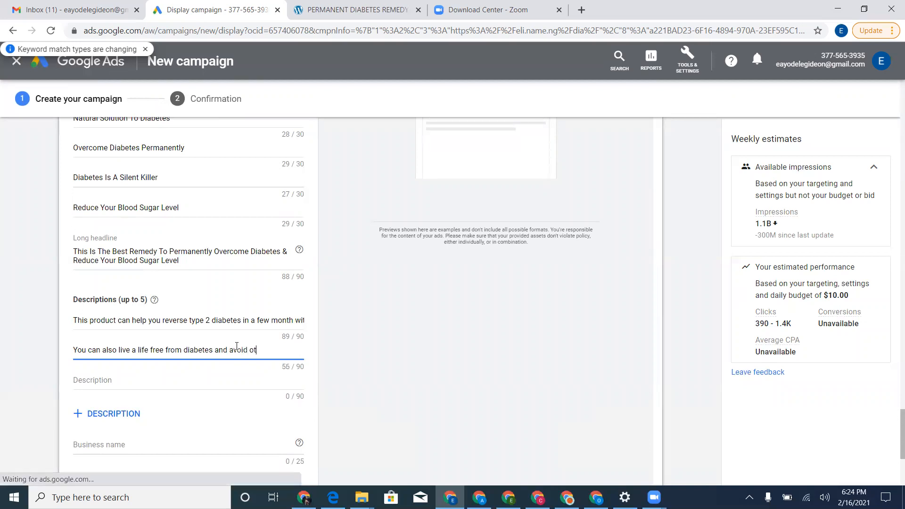
{"action": "type", "text": "her chronic dis"}
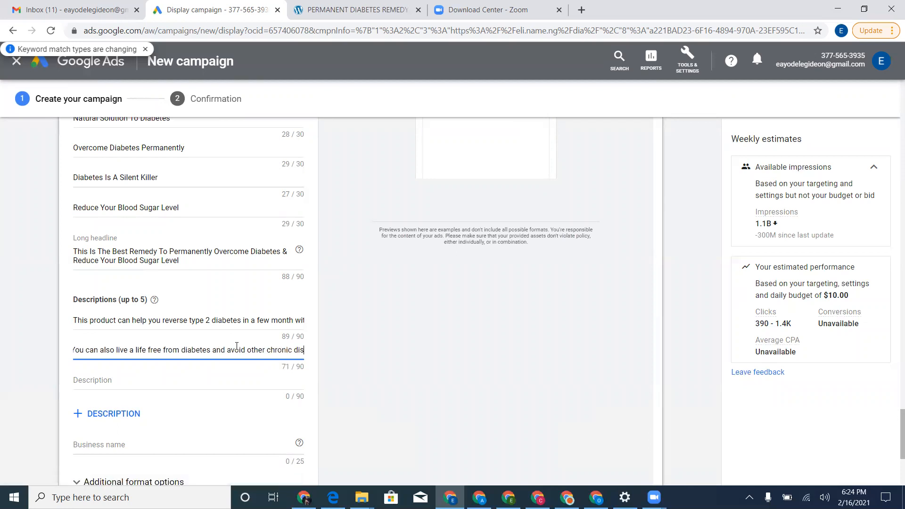
{"action": "type", "text": "eases"}
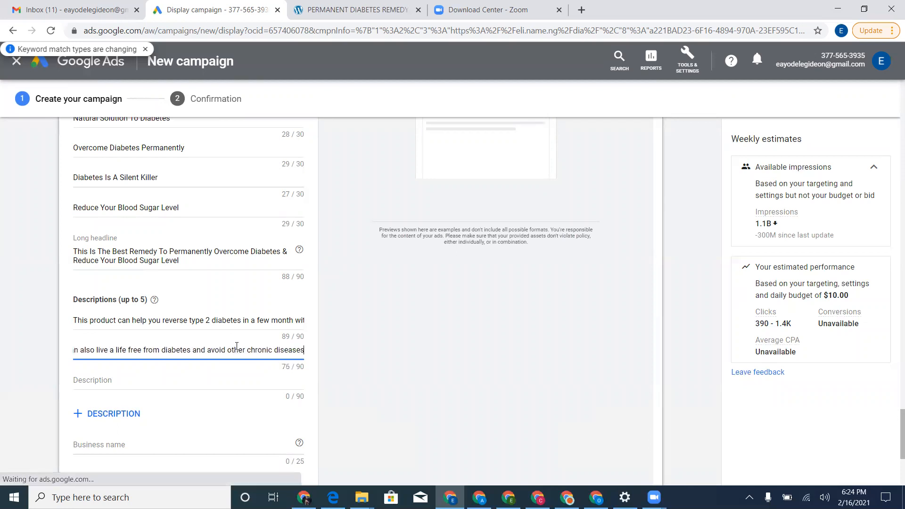
{"action": "type", "text": " totally"}
{"action": "key", "text": "Tab"}
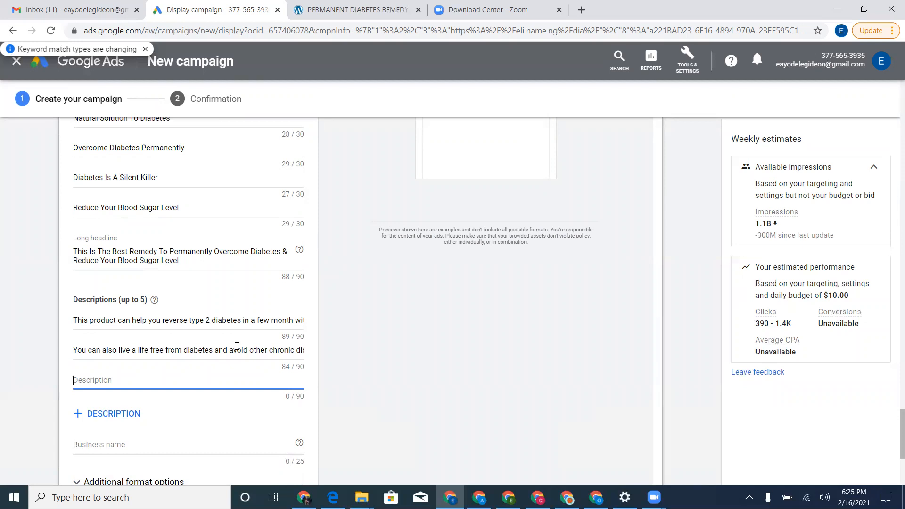
{"action": "type", "text": "This is the bes"}
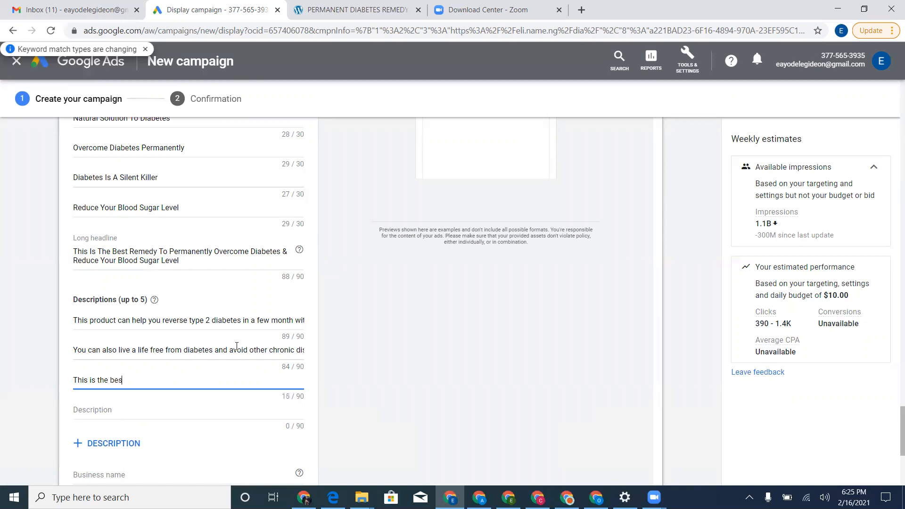
{"action": "type", "text": "t re"}
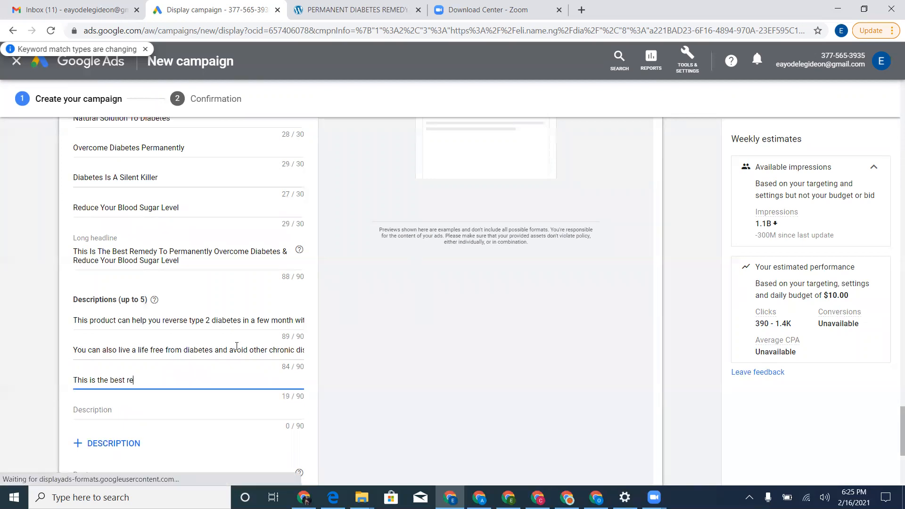
{"action": "key", "text": "ctrl+a"}
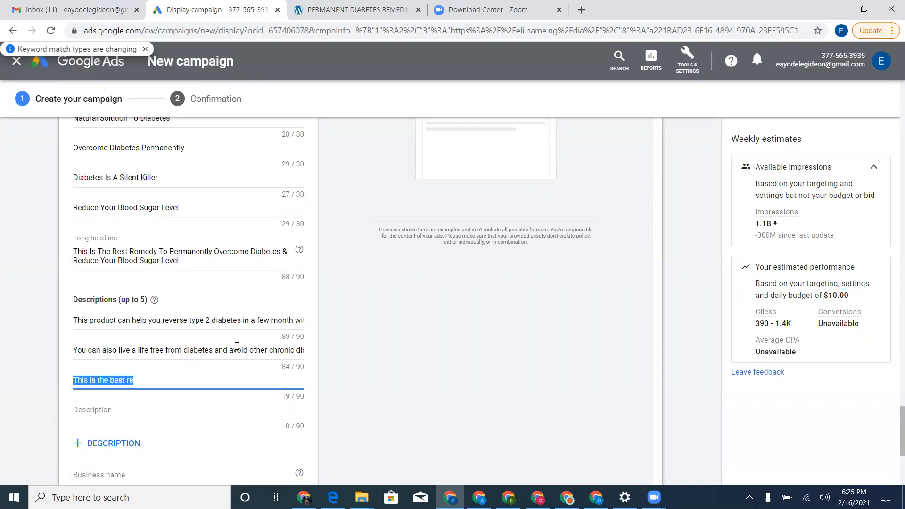
Replace the third description's text with the opening "This product is approved and recommended".
{"action": "type", "text": "Thi"}
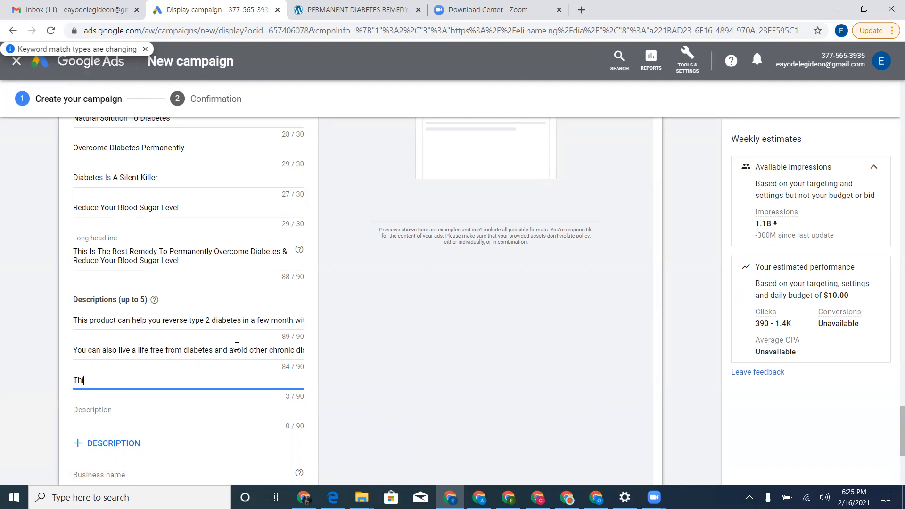
{"action": "type", "text": "s product is appr"}
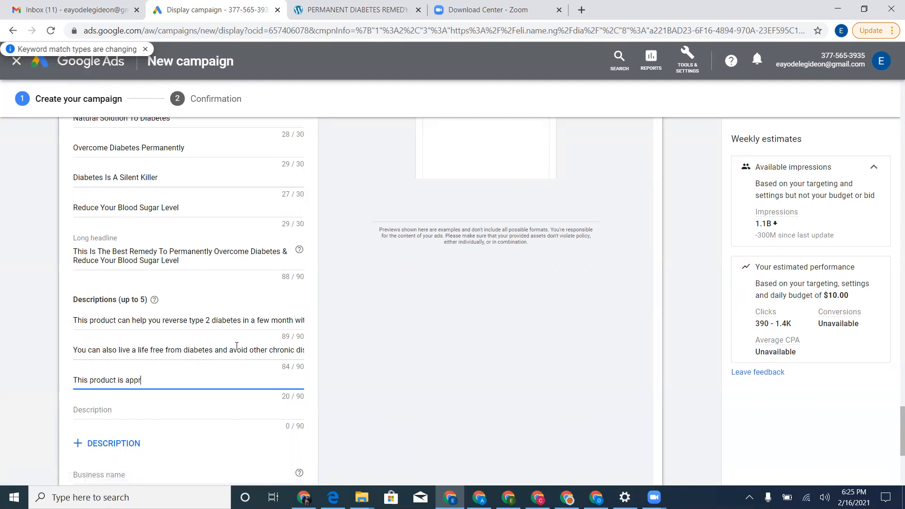
{"action": "type", "text": "oved a"}
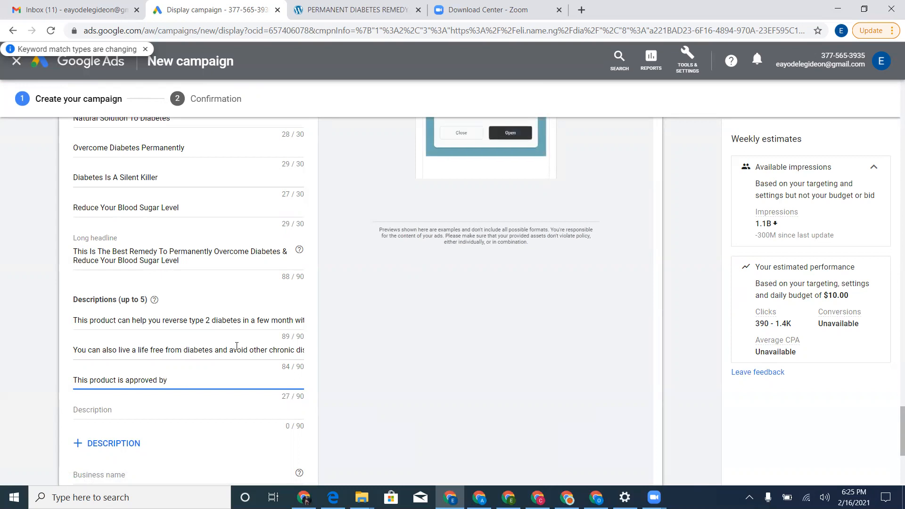
{"action": "type", "text": "nd"}
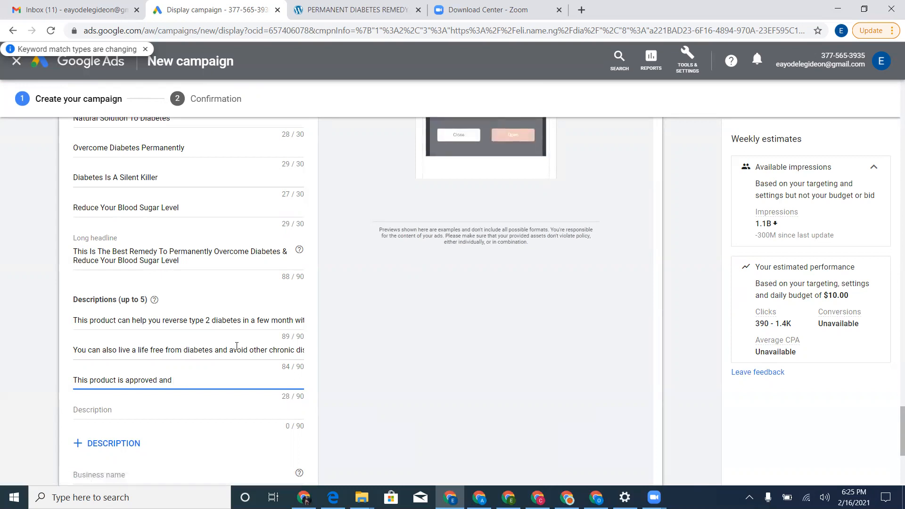
{"action": "type", "text": "com"}
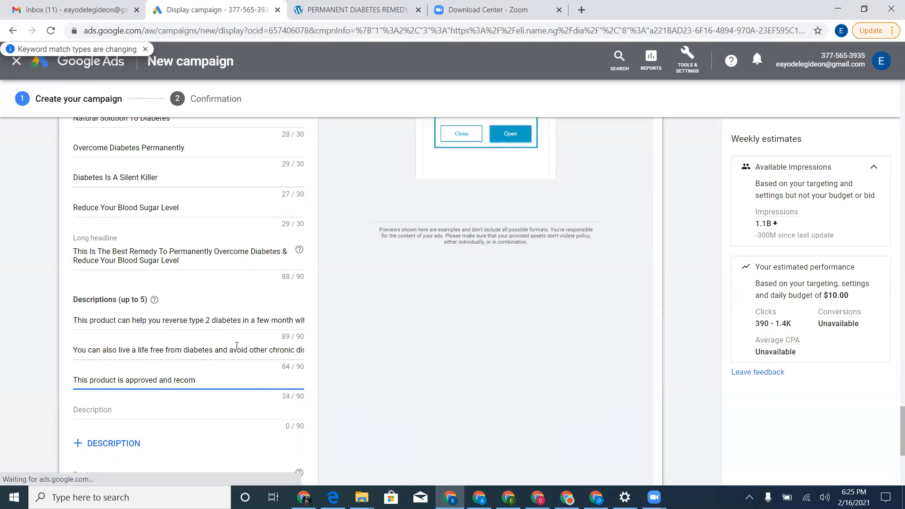
{"action": "type", "text": "mended"}
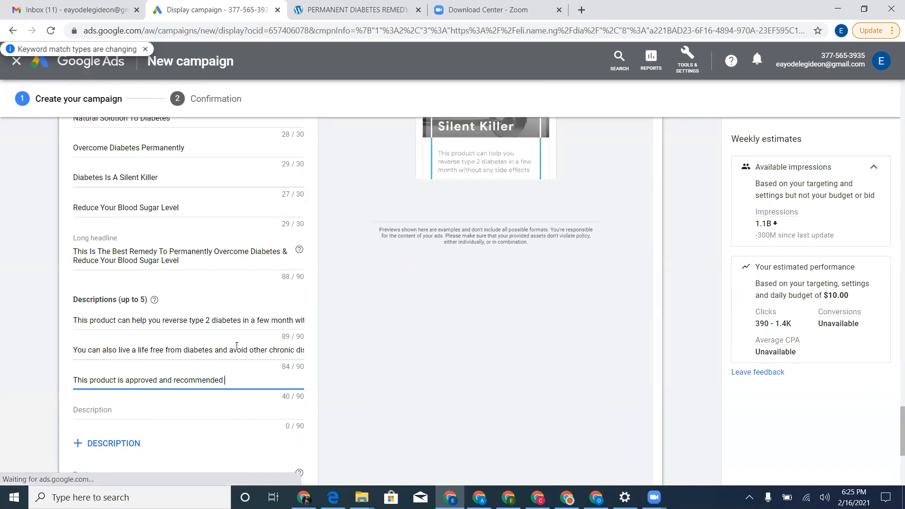
Complete the third description with "by NAFDAC for anyone with high blood sugar level" and move on to the fourth description.
{"action": "type", "text": " by NFADAC"}
{"action": "key", "text": "BackSpace"}
{"action": "key", "text": "BackSpace"}
{"action": "key", "text": "BackSpace"}
{"action": "key", "text": "BackSpace"}
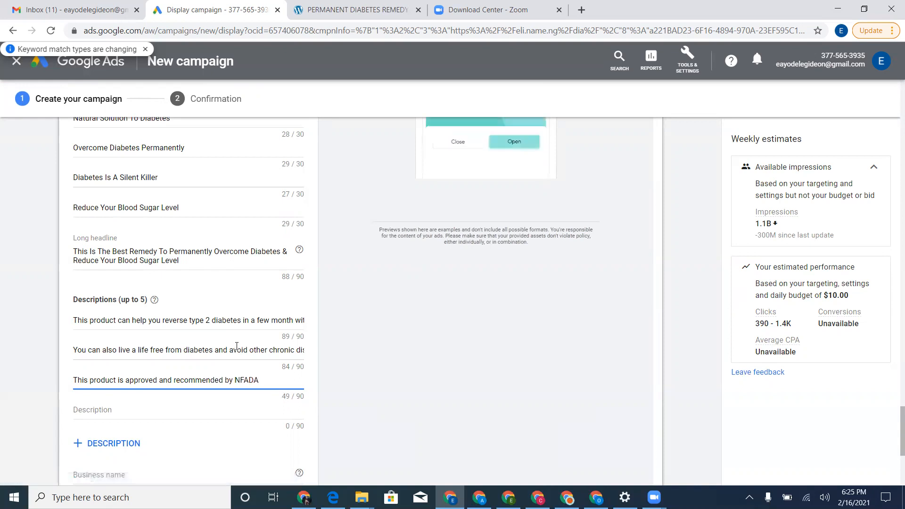
{"action": "key", "text": "BackSpace"}
{"action": "type", "text": "AFDAC for anyone"}
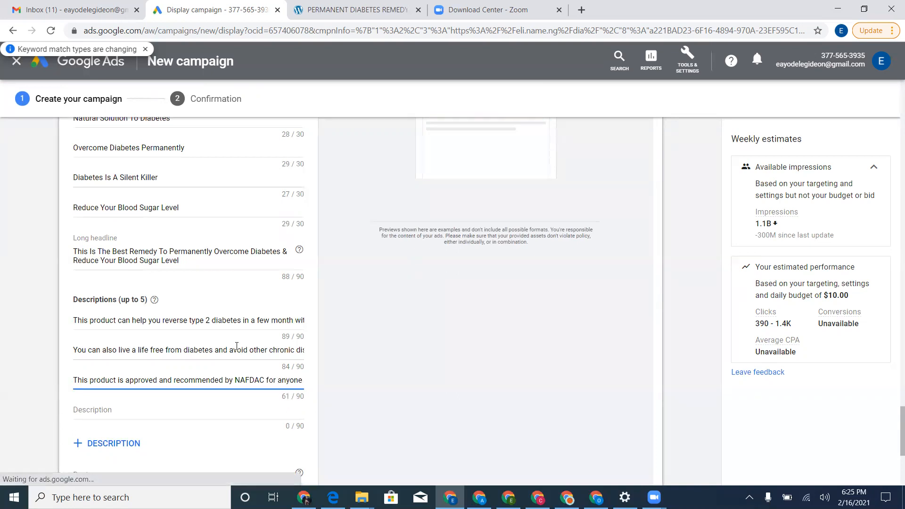
{"action": "type", "text": " wit"}
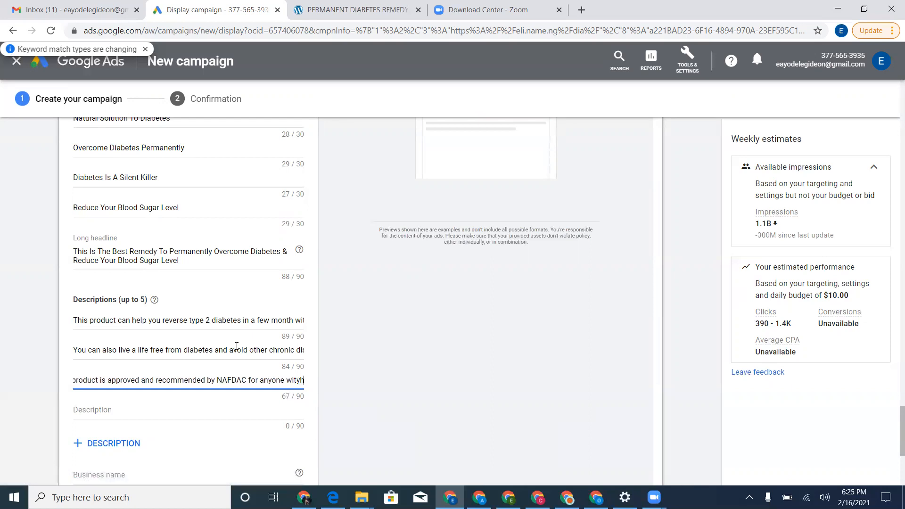
{"action": "type", "text": "h high"}
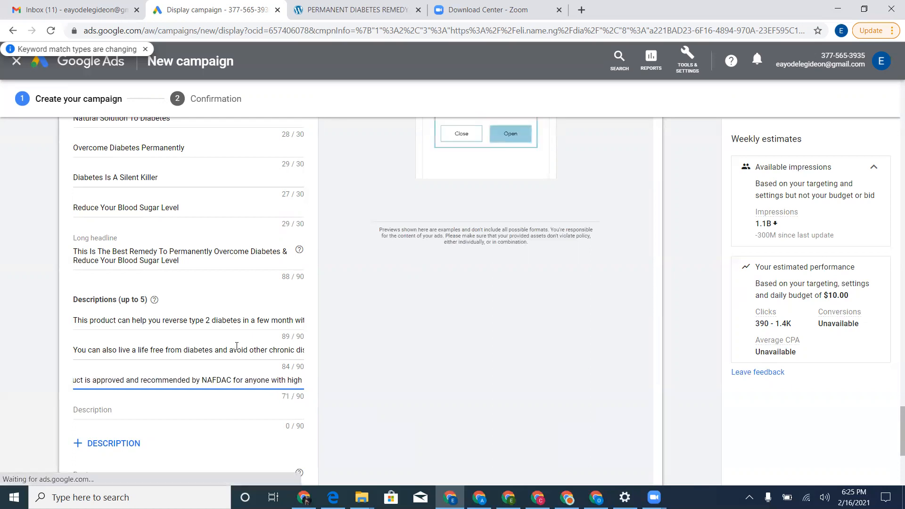
{"action": "type", "text": " blood sugar level"}
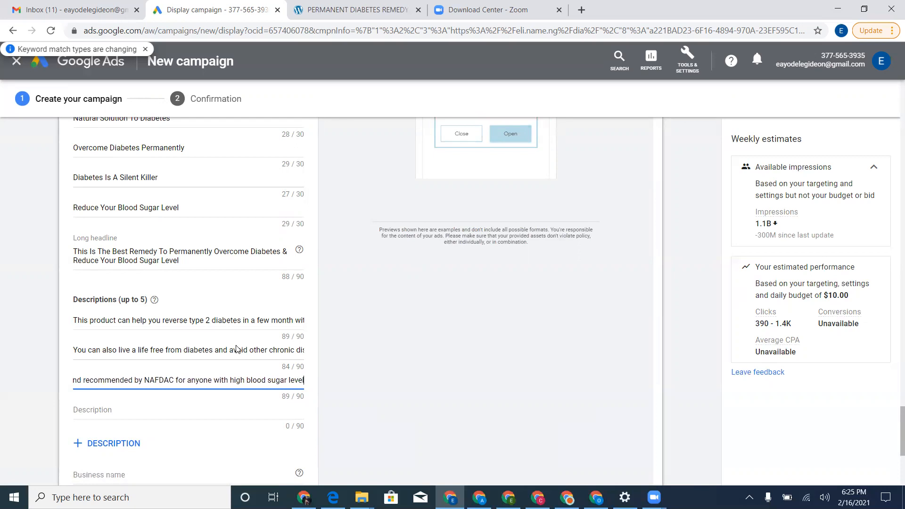
{"action": "key", "text": "Tab"}
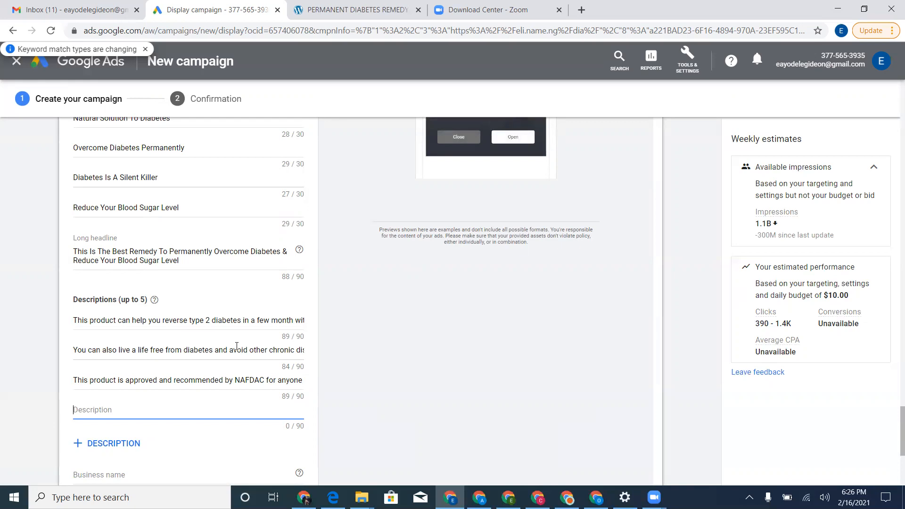
{"action": "type", "text": "It is "}
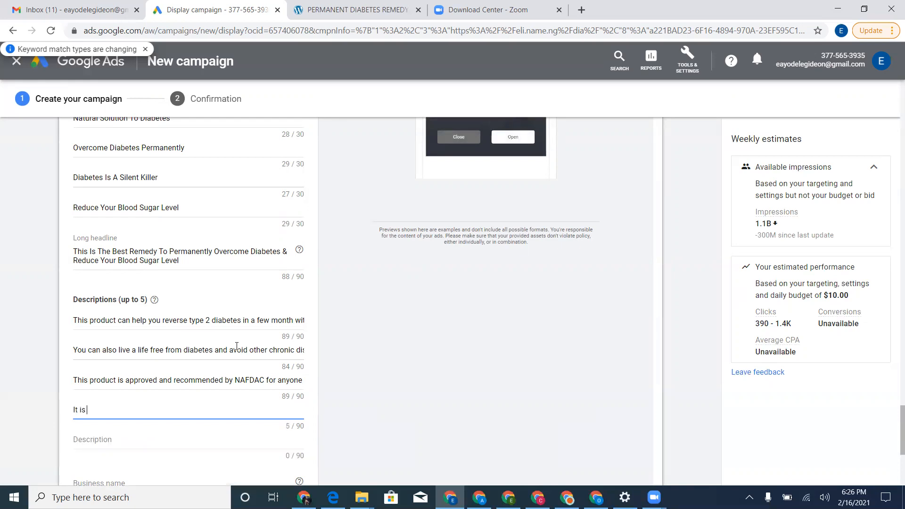
{"action": "type", "text": "fir"}
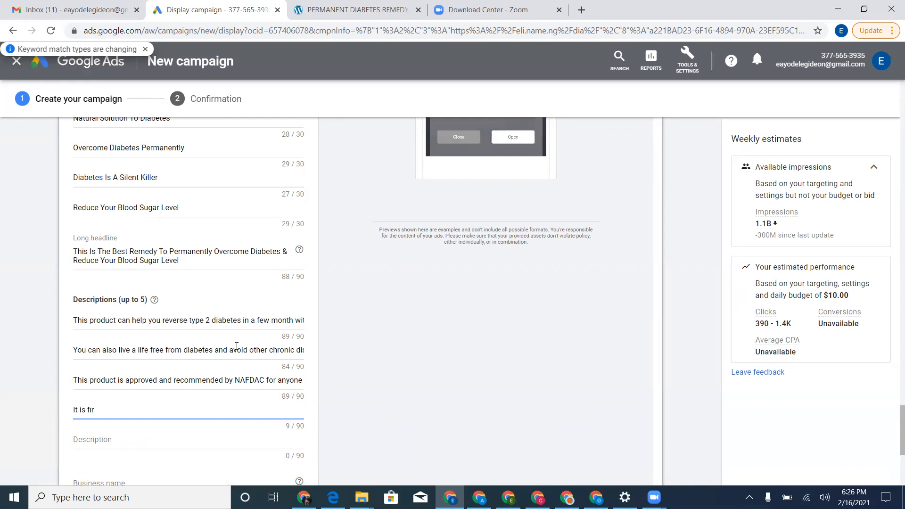
{"action": "type", "text": "st come, first"}
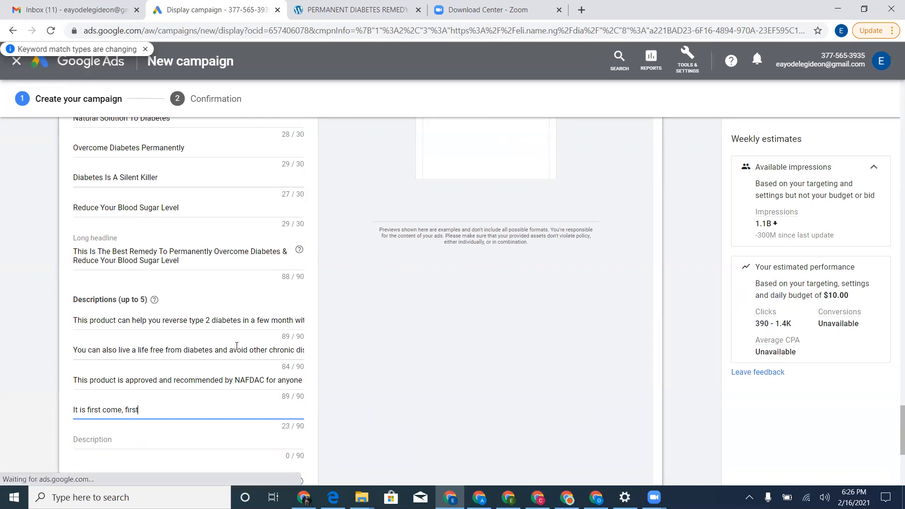
{"action": "type", "text": " served"}
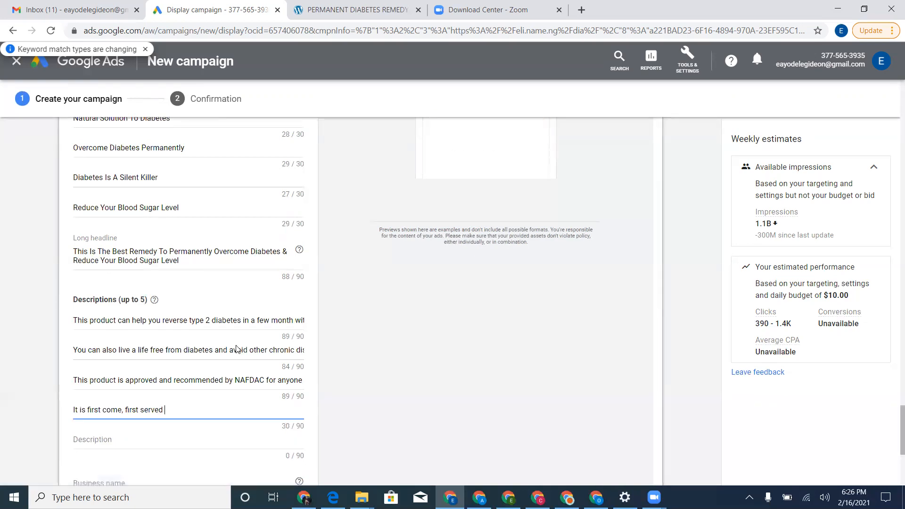
{"action": "key", "text": "ctrl+a"}
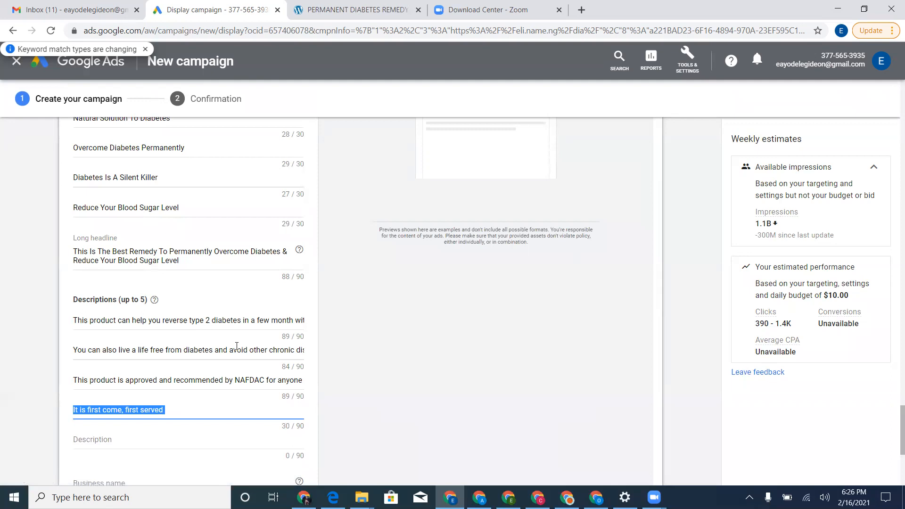
Begin the fourth description with "This is a natural & herbal remedy".
{"action": "type", "text": "This"}
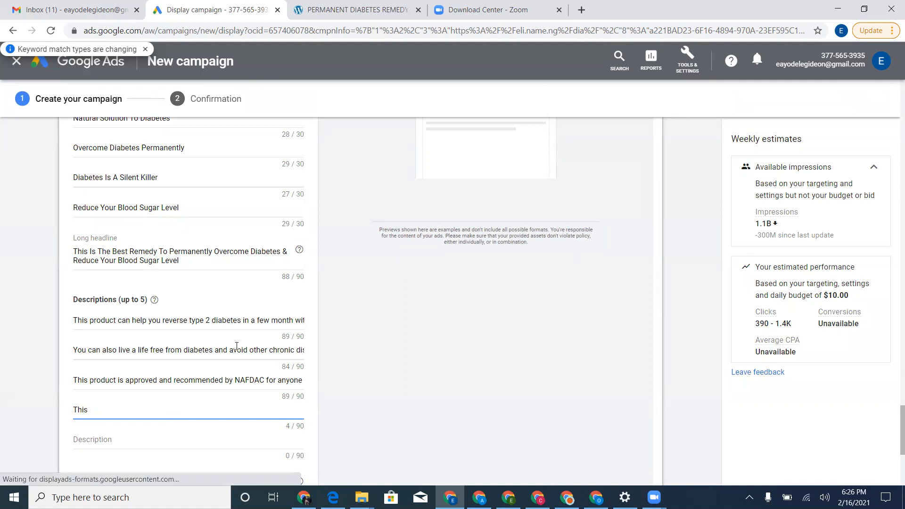
{"action": "key", "text": "BackSpace"}
{"action": "key", "text": "BackSpace"}
{"action": "key", "text": "BackSpace"}
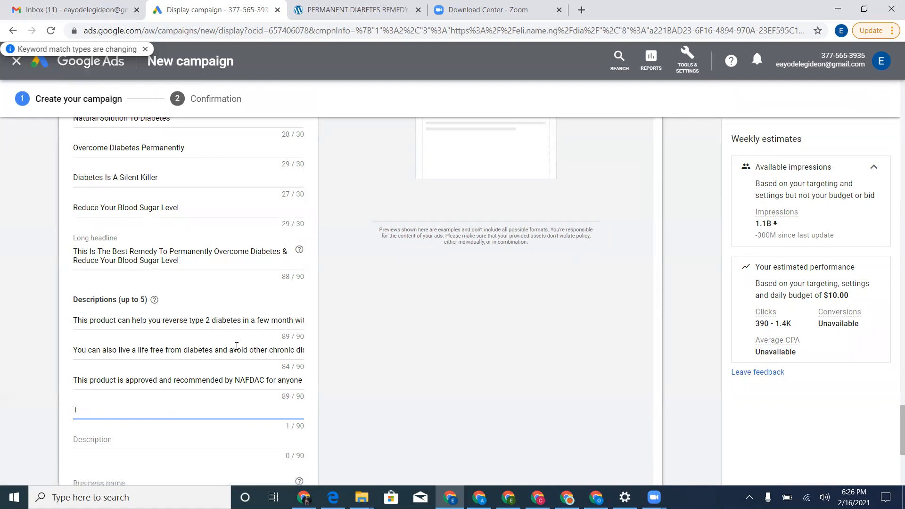
{"action": "type", "text": "his is a natural a"}
{"action": "key", "text": "BackSpace"}
{"action": "type", "text": "&"}
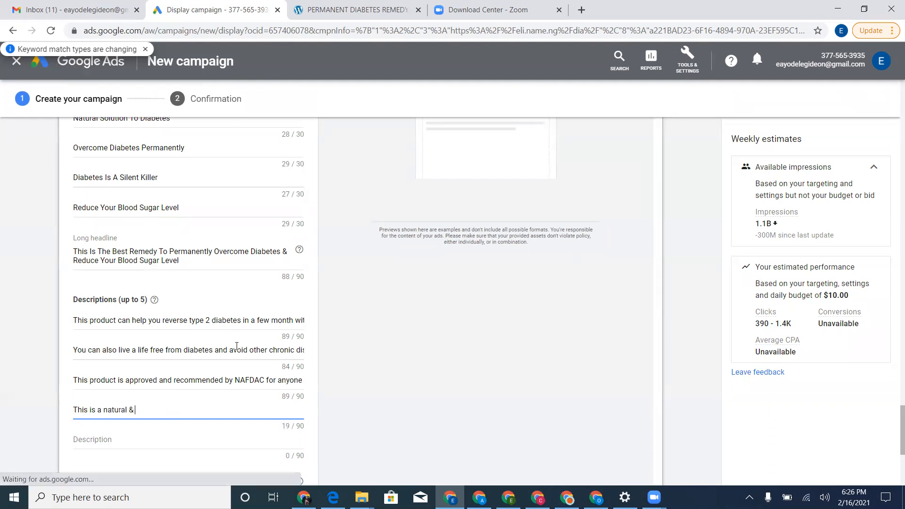
{"action": "type", "text": " herbal remed"}
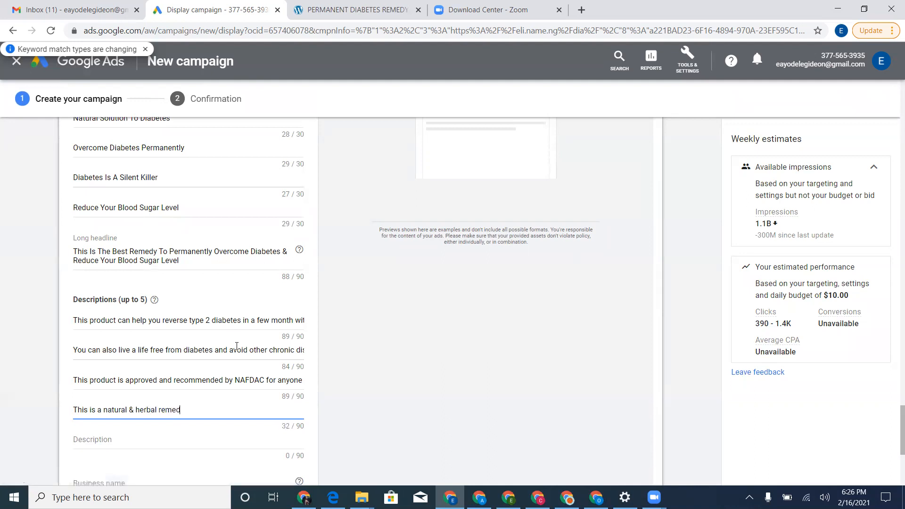
{"action": "type", "text": "yn"}
{"action": "key", "text": "BackSpace"}
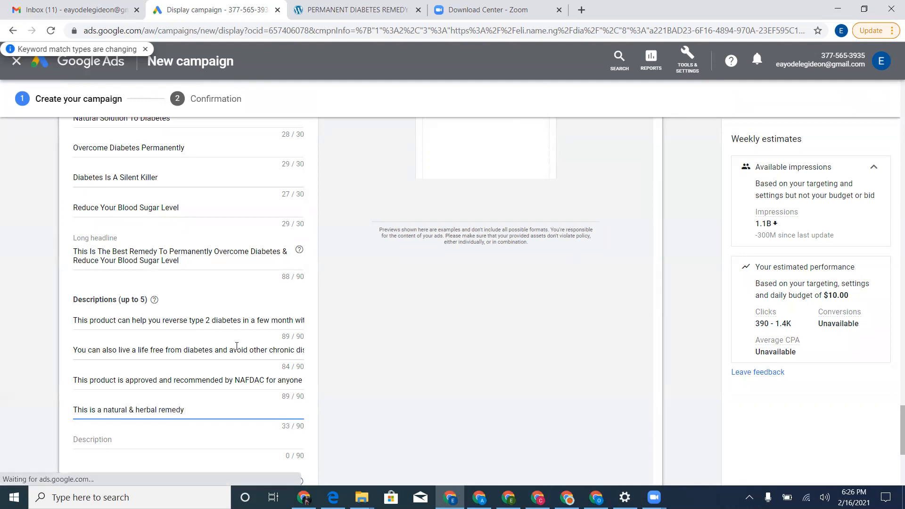
Complete the fourth description with "to help you overcome diabetes permanently".
{"action": "type", "text": "to"}
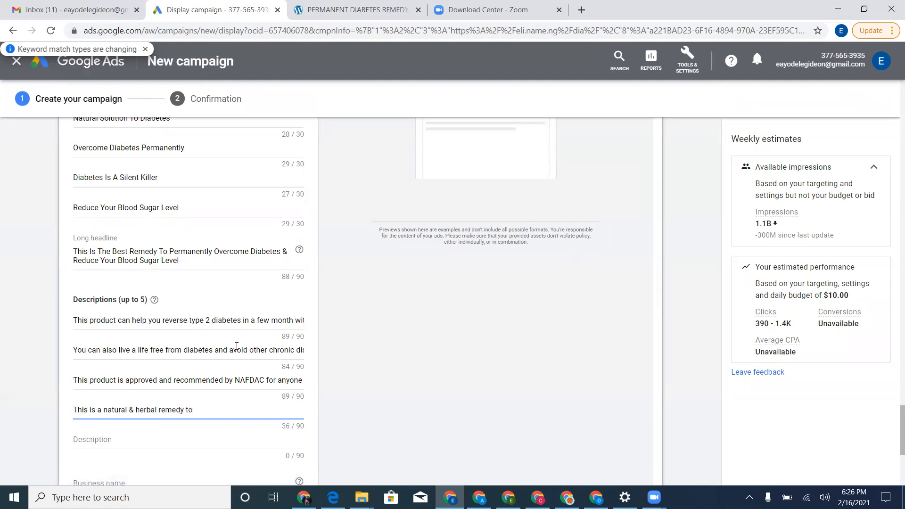
{"action": "type", "text": " help you"}
{"action": "type", "text": " re"}
{"action": "type", "text": " overcome"}
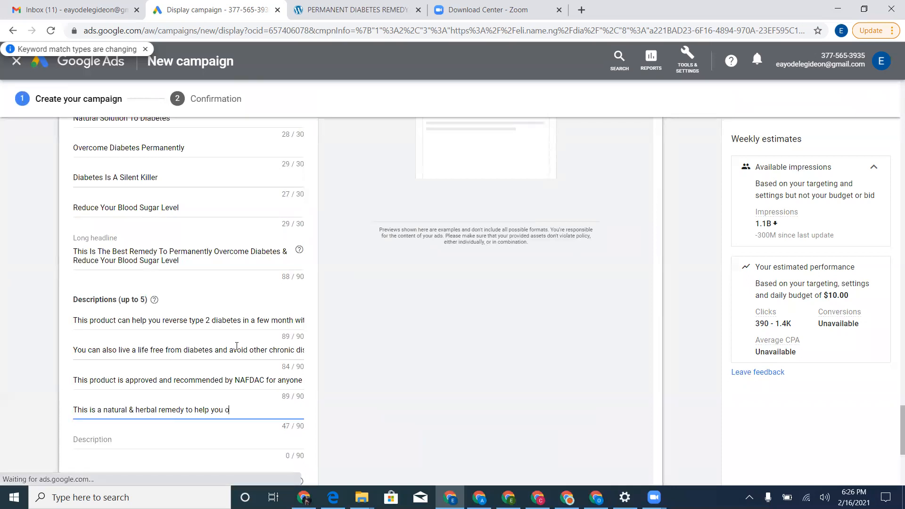
{"action": "type", "text": " di"}
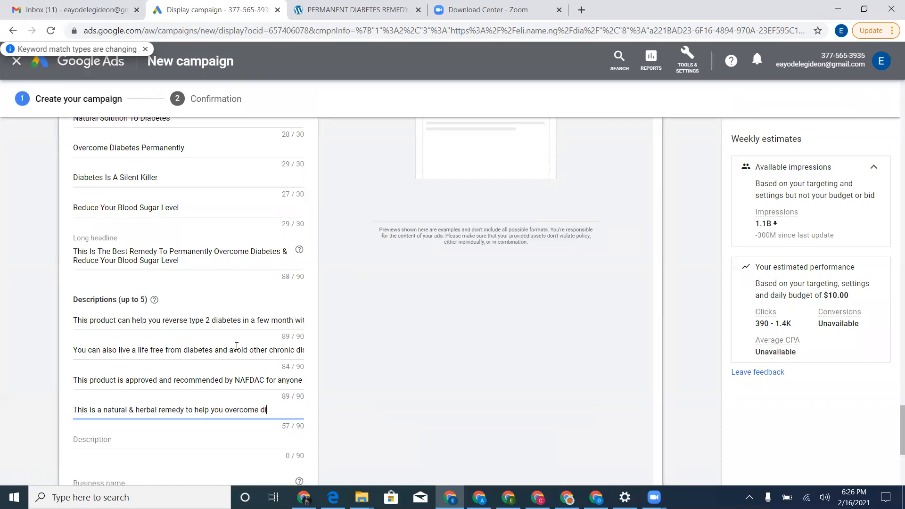
{"action": "type", "text": "abetes perman"}
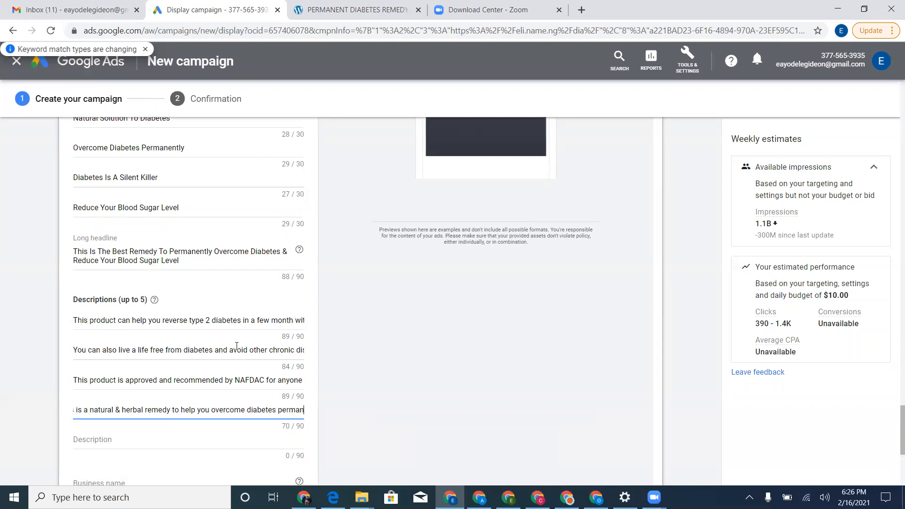
{"action": "type", "text": "en"}
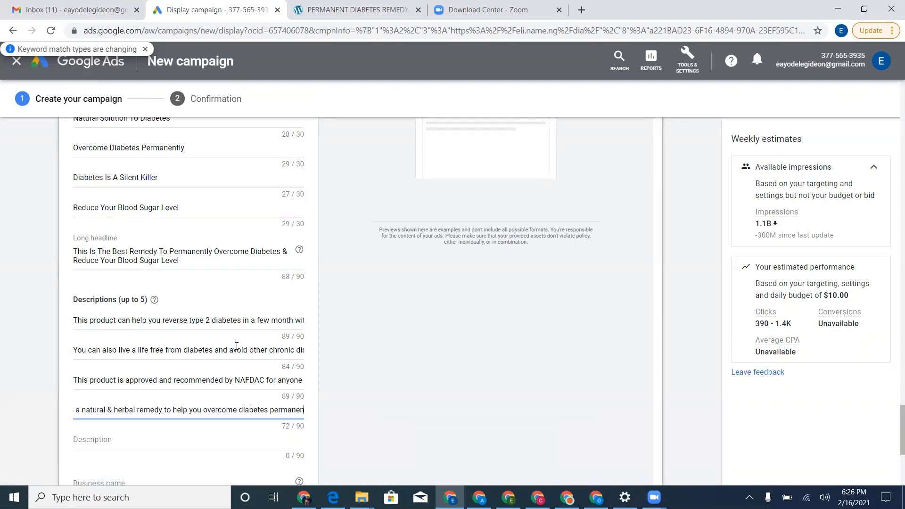
{"action": "type", "text": "tly"}
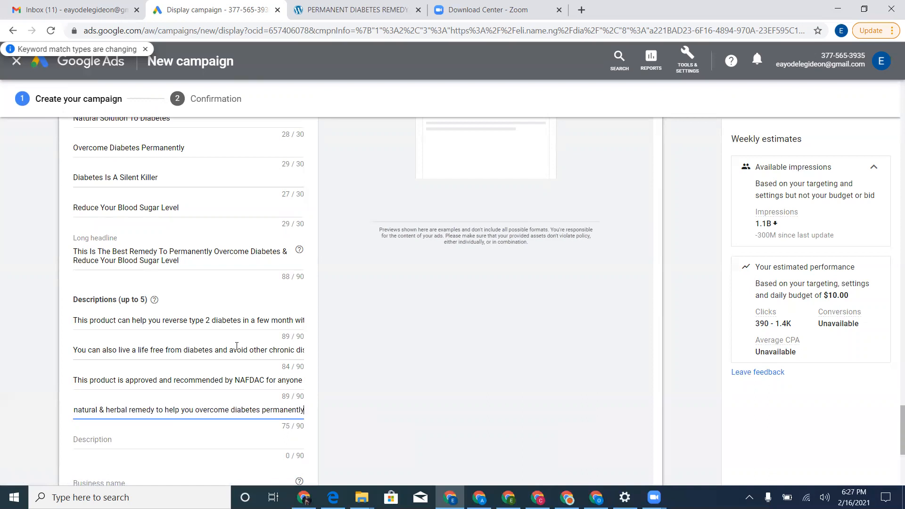
Enter "It is made from 100% natural fruits and does not have any negative side effects" as the fifth description.
{"action": "key", "text": "Tab"}
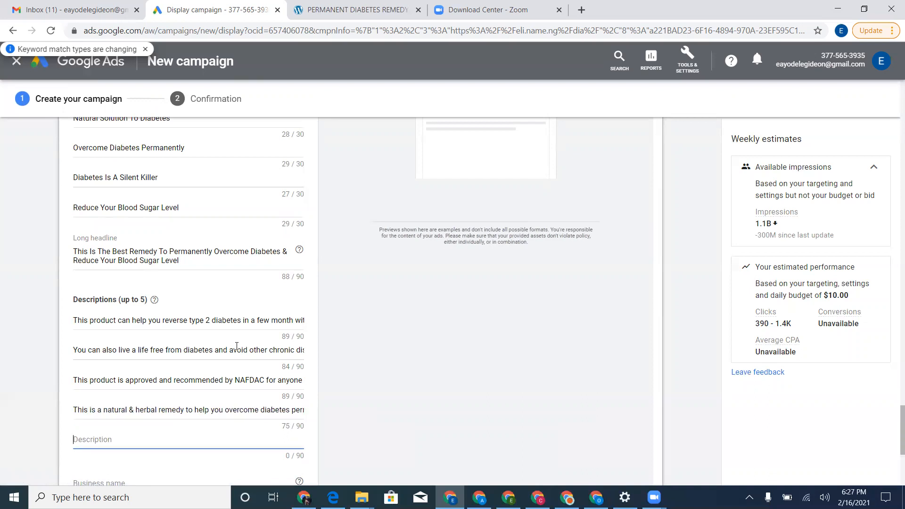
{"action": "type", "text": "It is ma"}
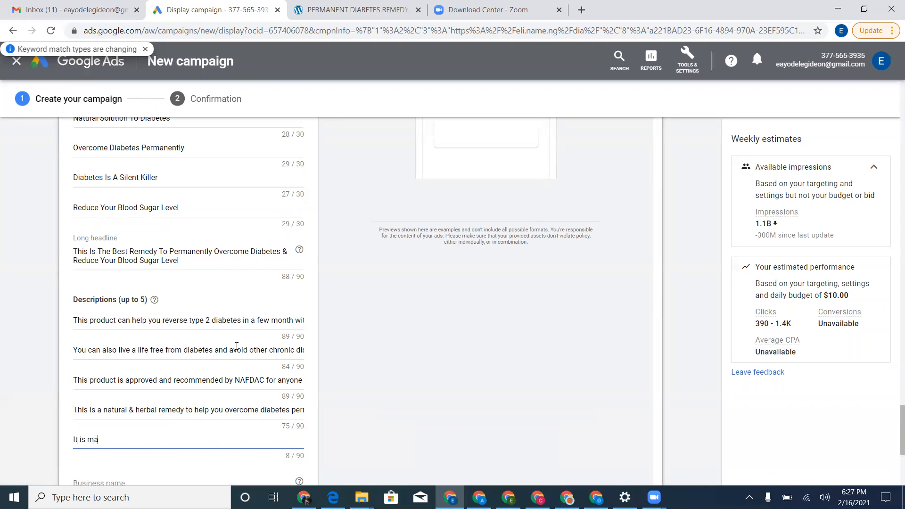
{"action": "type", "text": "de from 100% natural fruits and d"}
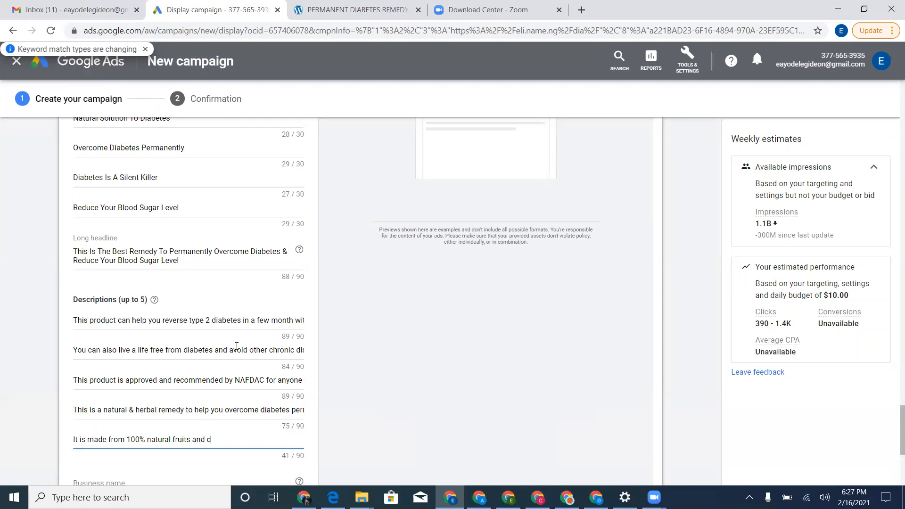
{"action": "type", "text": "oes not have any negative s"}
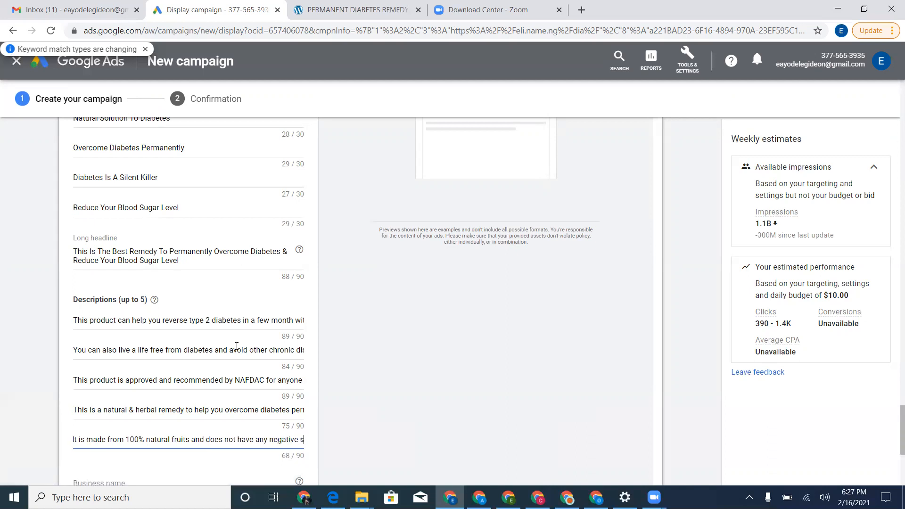
{"action": "type", "text": "ide effects"}
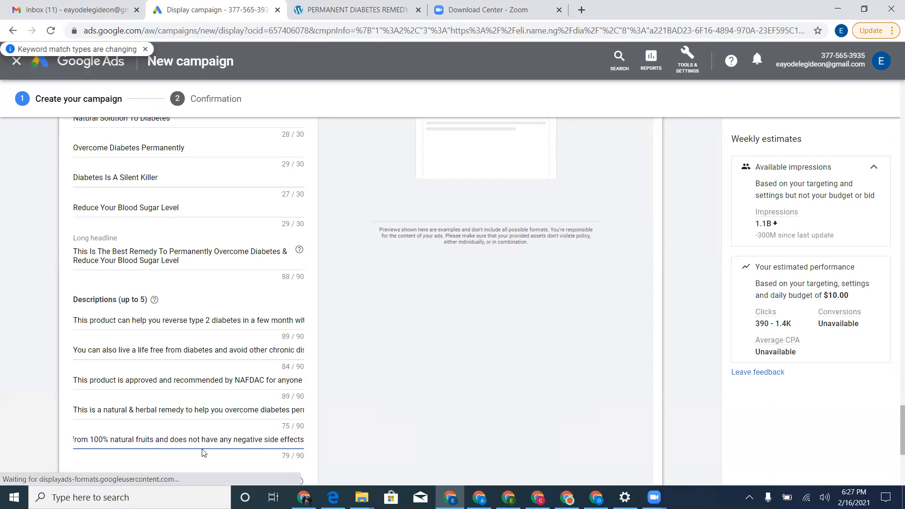
{"action": "scroll", "coordinate": [190, 447], "scroll_direction": "down", "scroll_amount": 2}
{"action": "scroll", "coordinate": [215, 397], "scroll_direction": "up", "scroll_amount": 6}
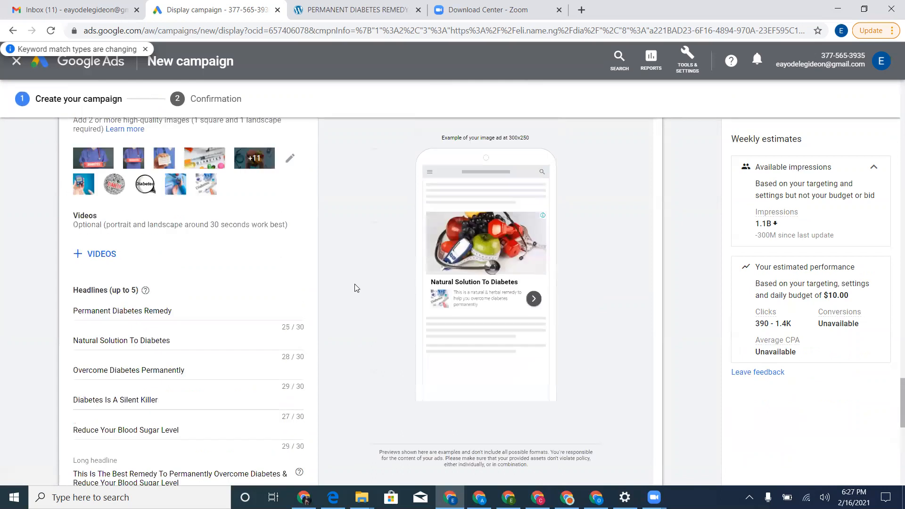
{"action": "scroll", "coordinate": [460, 415], "scroll_direction": "down", "scroll_amount": 6}
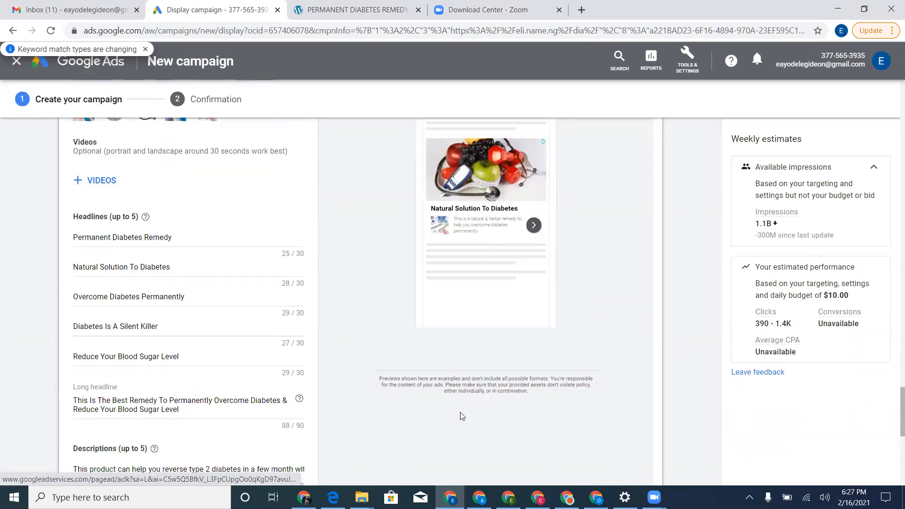
Enter "DIABETES CARE" as the ad's business name and check how it appears in the mobile ad preview.
{"action": "left_click", "coordinate": [177, 412]}
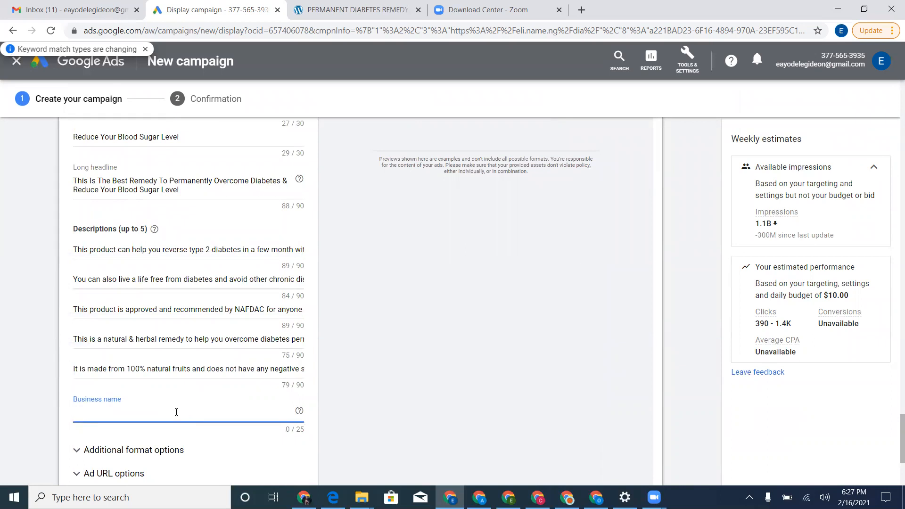
{"action": "type", "text": "DIABETES CARE"}
{"action": "scroll", "coordinate": [313, 394], "scroll_direction": "up", "scroll_amount": 6}
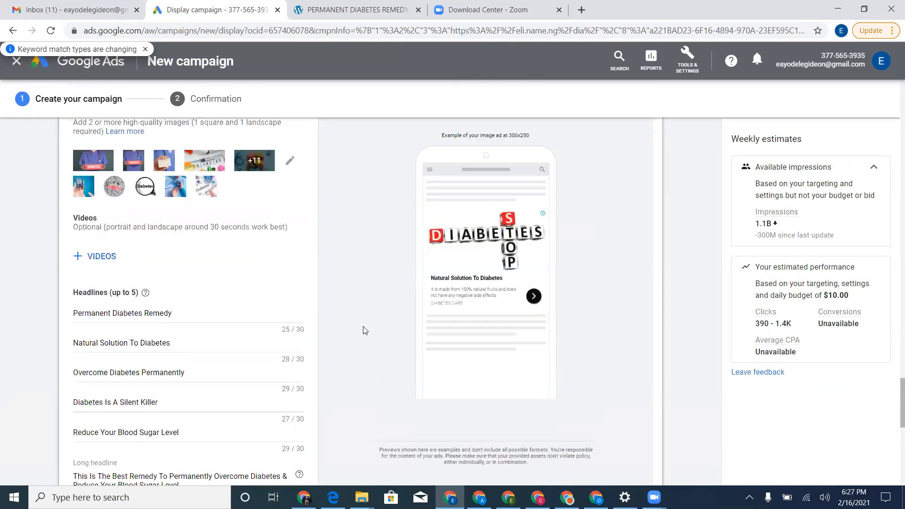
{"action": "scroll", "coordinate": [351, 354], "scroll_direction": "down", "scroll_amount": 6}
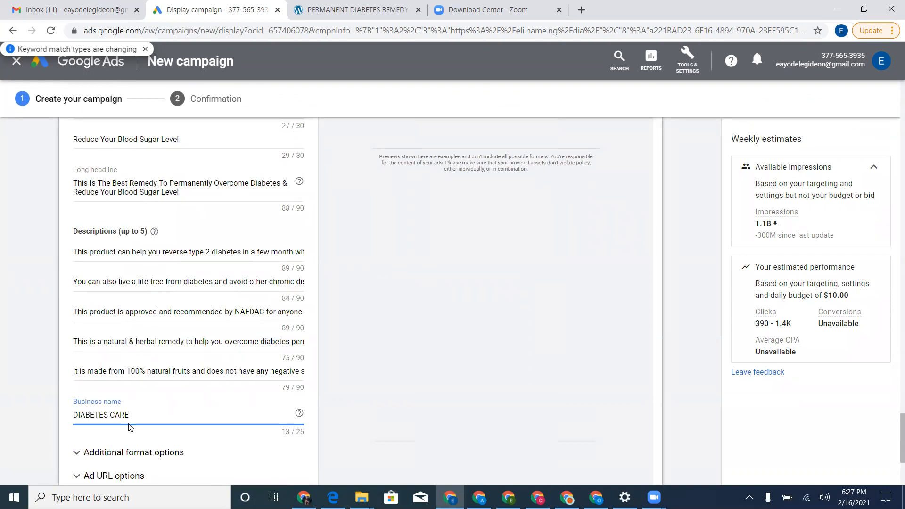
{"action": "scroll", "coordinate": [337, 349], "scroll_direction": "up", "scroll_amount": 5}
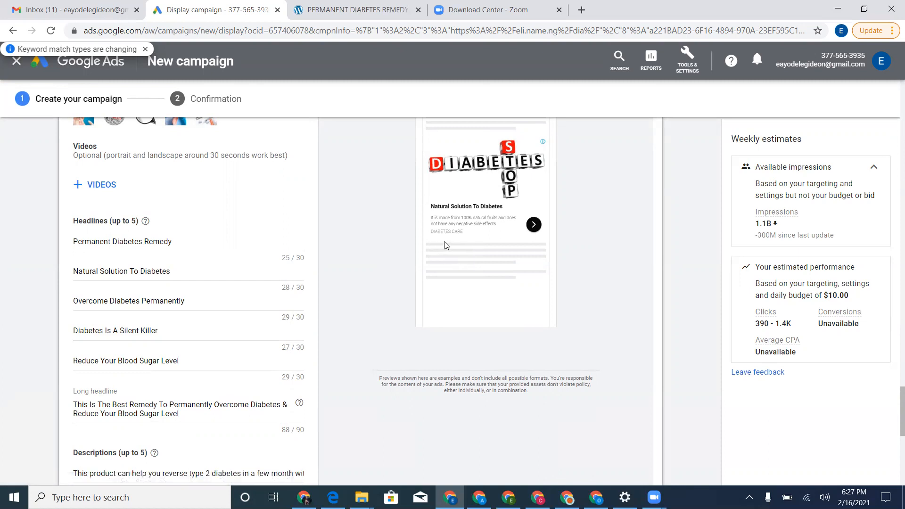
{"action": "scroll", "coordinate": [444, 270], "scroll_direction": "down", "scroll_amount": 9}
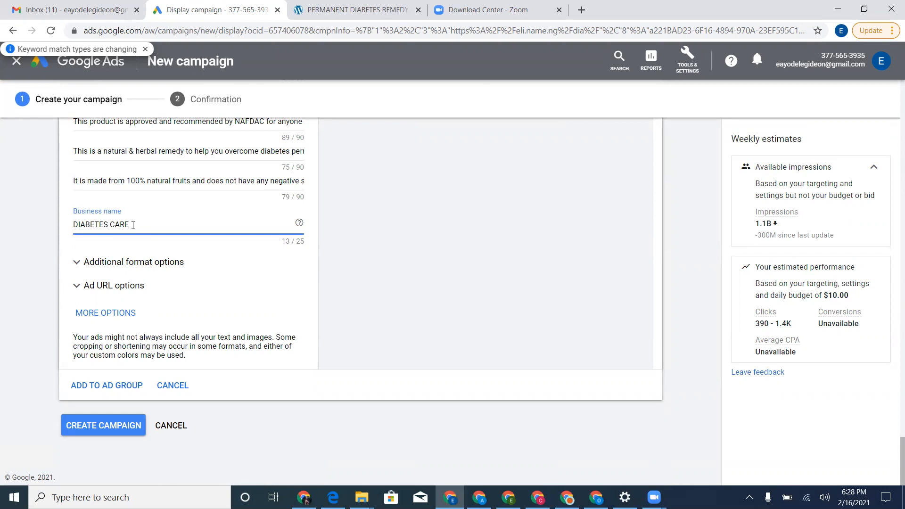
Replace the business name with "Health is Wealth" and review the complete ad's assets and preview.
{"action": "left_click_drag", "start_coordinate": [44, 236], "coordinate": [32, 237]}
{"action": "type", "text": "Health Is Wealth"}
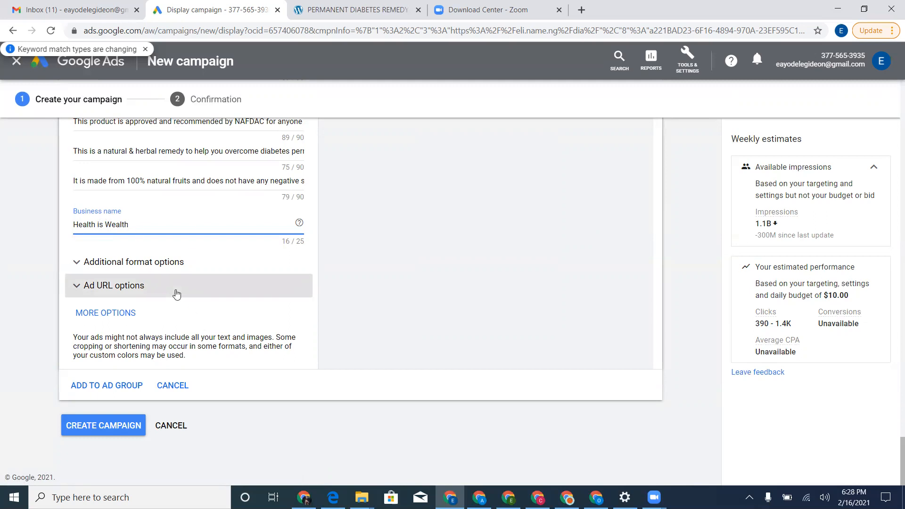
{"action": "scroll", "coordinate": [166, 204], "scroll_direction": "up", "scroll_amount": 5}
{"action": "scroll", "coordinate": [165, 204], "scroll_direction": "up", "scroll_amount": 15}
{"action": "scroll", "coordinate": [187, 165], "scroll_direction": "down", "scroll_amount": 5}
{"action": "scroll", "coordinate": [189, 168], "scroll_direction": "down", "scroll_amount": 18}
{"action": "scroll", "coordinate": [252, 197], "scroll_direction": "up", "scroll_amount": 14}
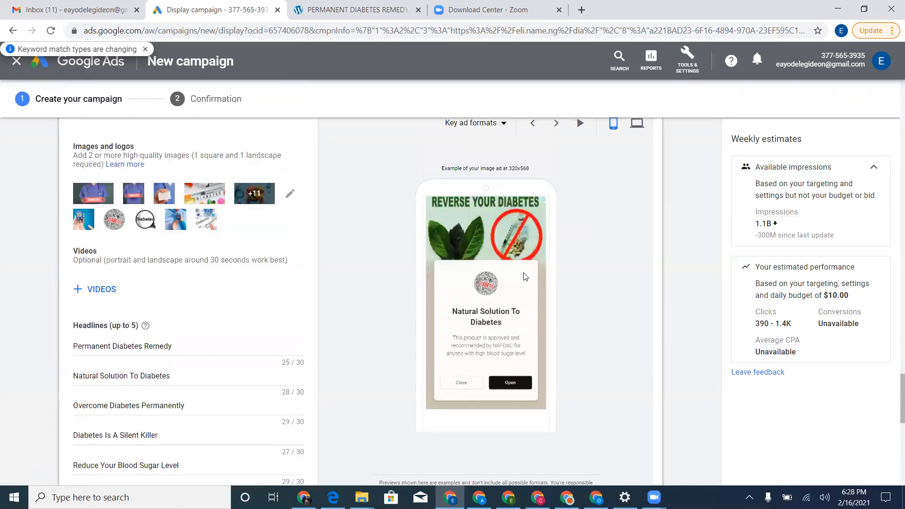
{"action": "scroll", "coordinate": [524, 277], "scroll_direction": "down", "scroll_amount": 13}
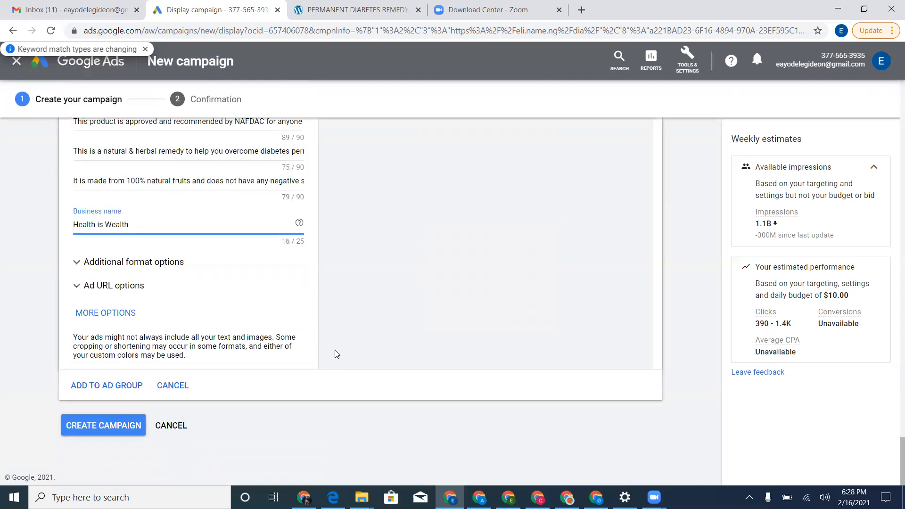
Create the campaign and continue past the confirmation summary to the campaign overview.
{"action": "left_click", "coordinate": [113, 430]}
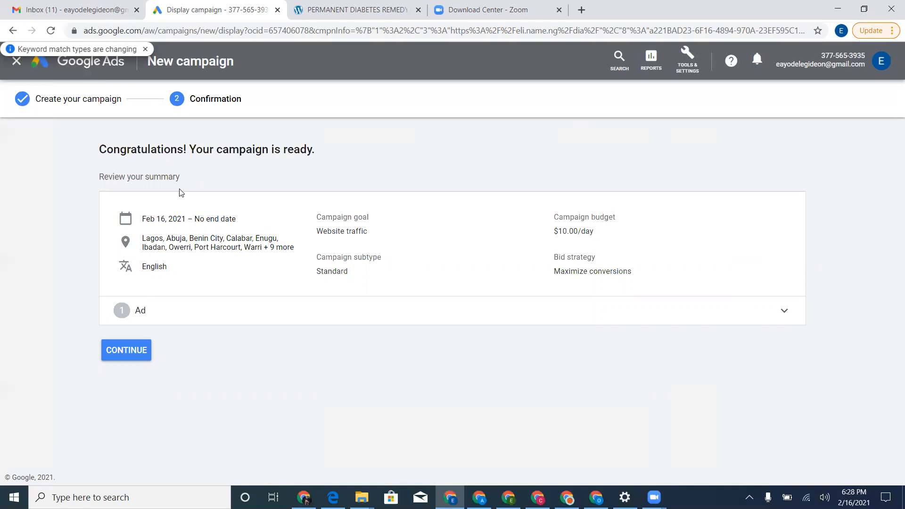
{"action": "left_click", "coordinate": [137, 354]}
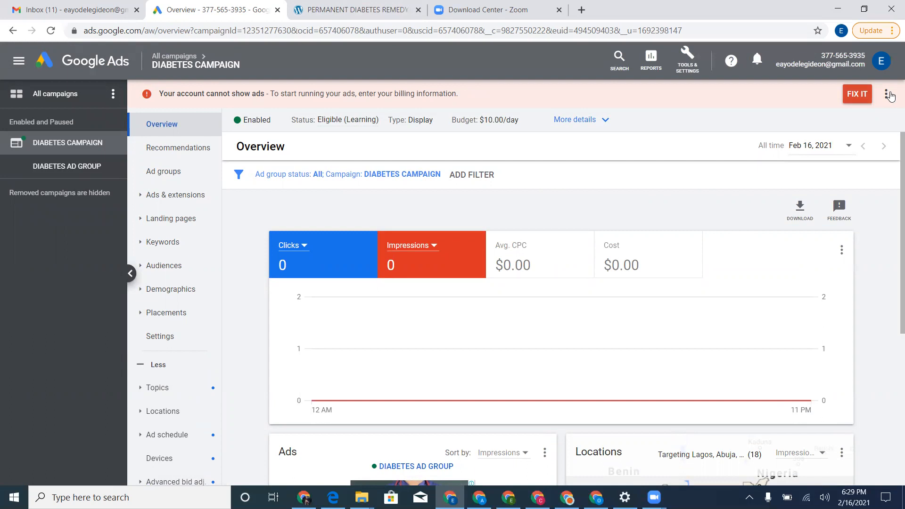
Open the list of ads in the diabetes campaign and examine the responsive display ad's status.
{"action": "left_click", "coordinate": [187, 202]}
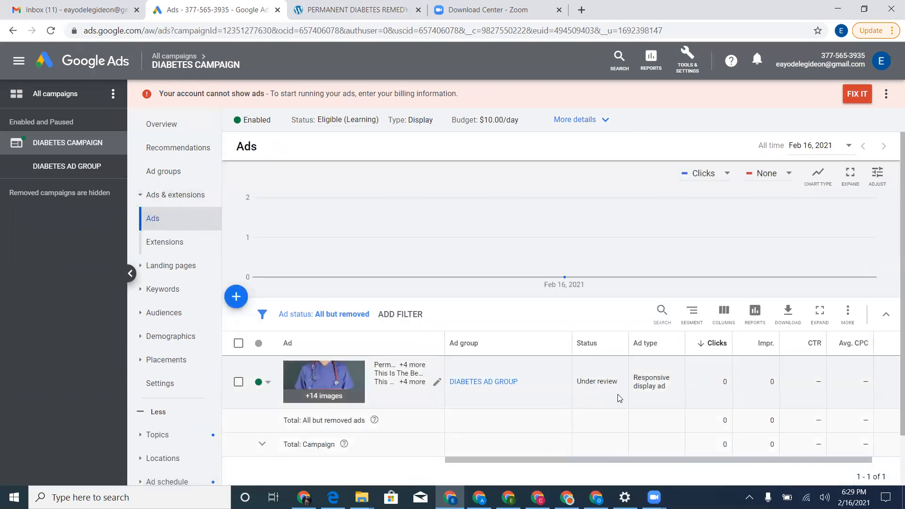
{"action": "left_click_drag", "start_coordinate": [639, 461], "coordinate": [676, 465]}
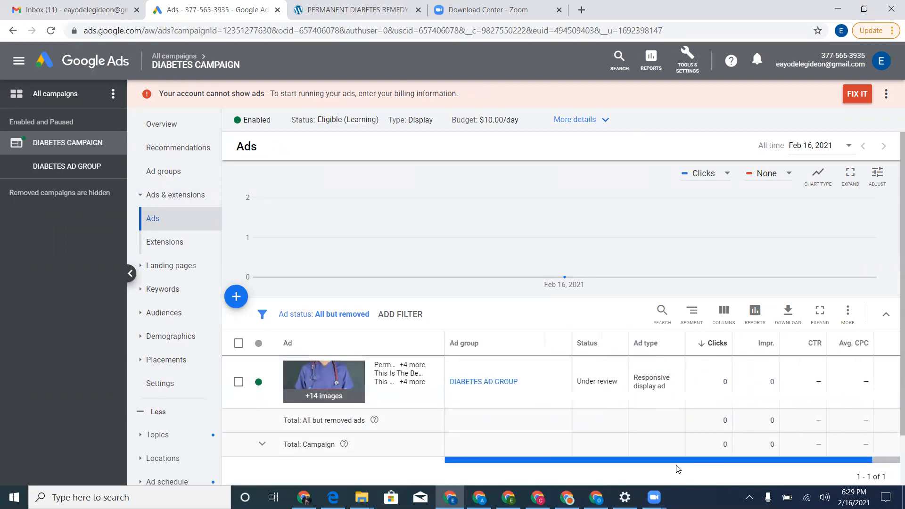
{"action": "mouse_move", "coordinate": [596, 347]}
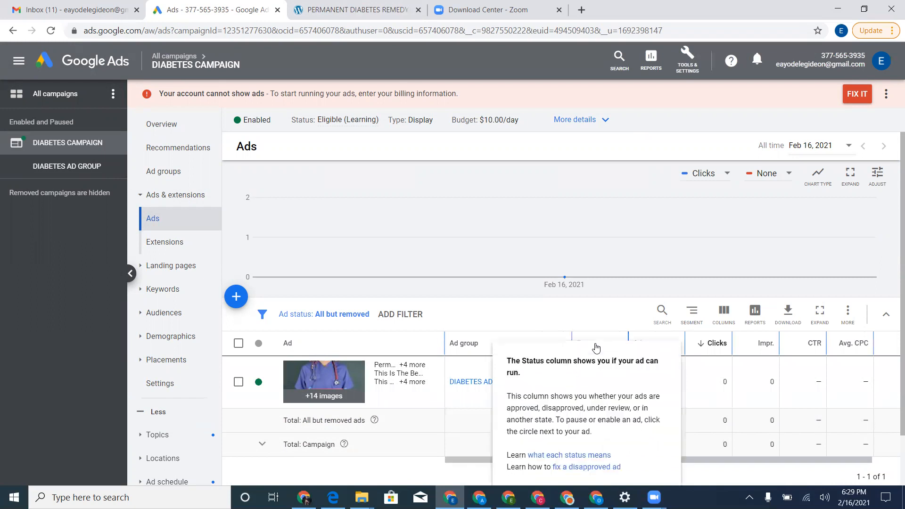